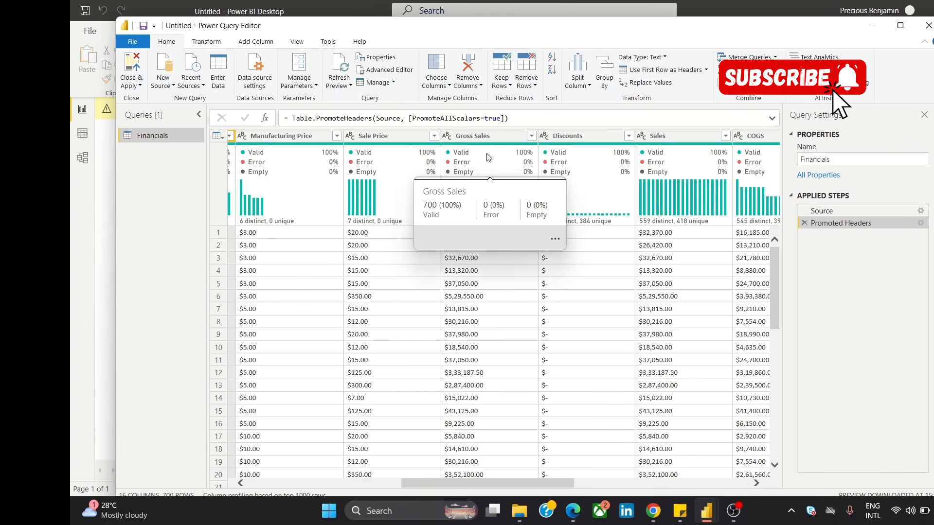
Step: Review the column profiles of the Financials query and check the distinct values in the Units Sold column
{"action": "left_click_drag", "start_coordinate": [436, 486], "coordinate": [228, 479]}
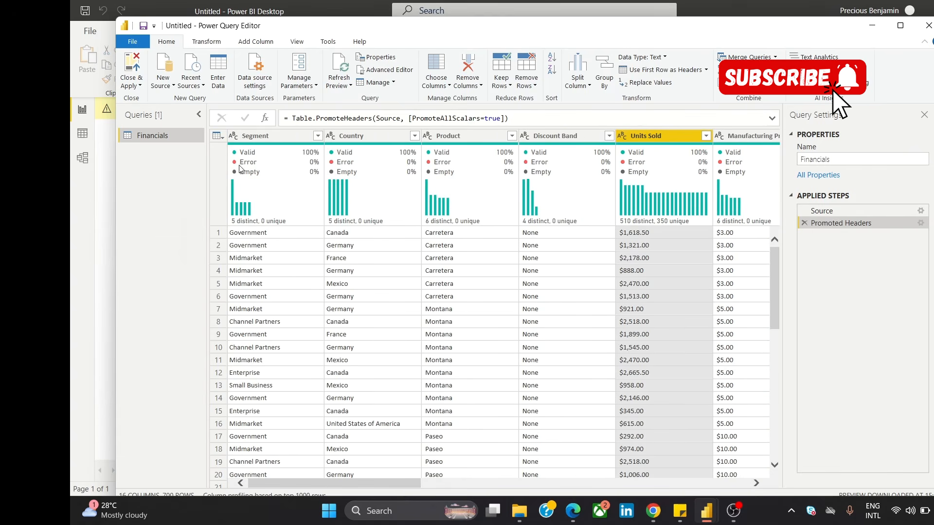
{"action": "mouse_move", "coordinate": [245, 164]}
{"action": "left_click_drag", "start_coordinate": [372, 483], "coordinate": [476, 497]}
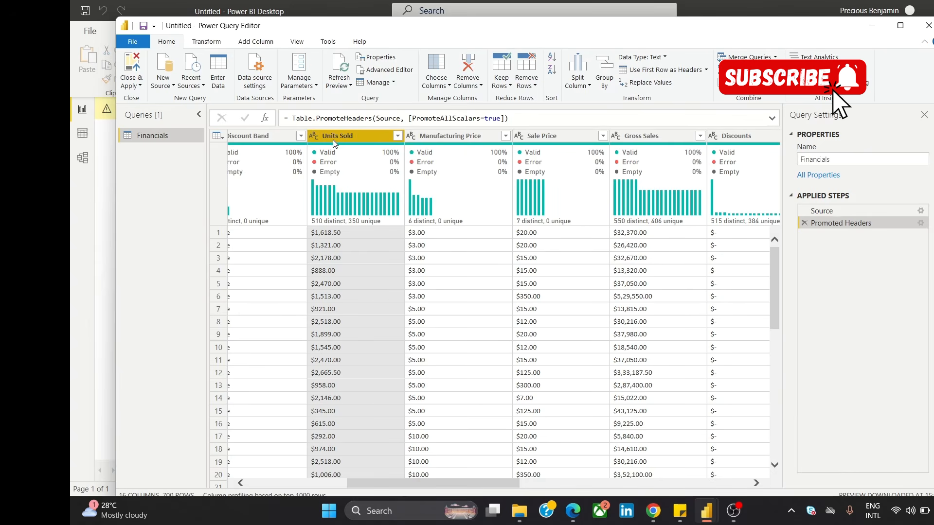
{"action": "mouse_move", "coordinate": [365, 160]}
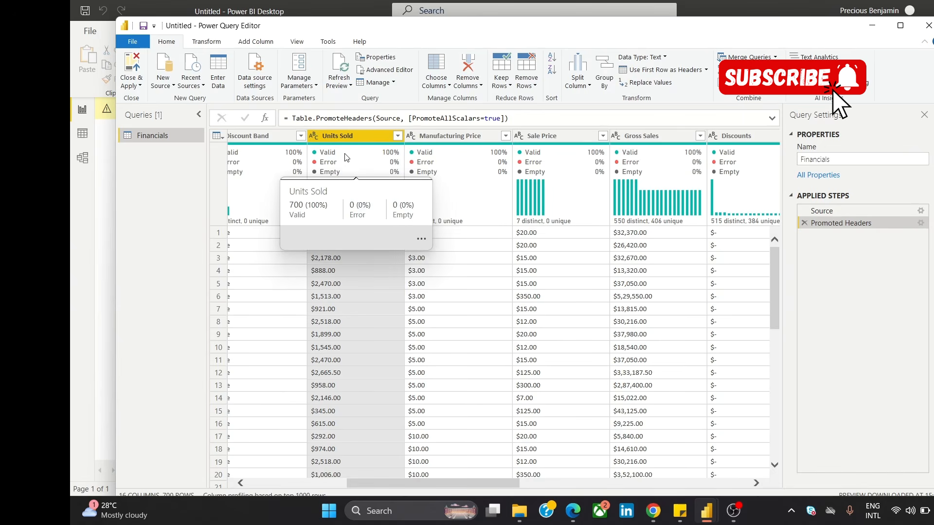
{"action": "left_click", "coordinate": [398, 136]}
{"action": "left_click_drag", "start_coordinate": [389, 285], "coordinate": [399, 457]}
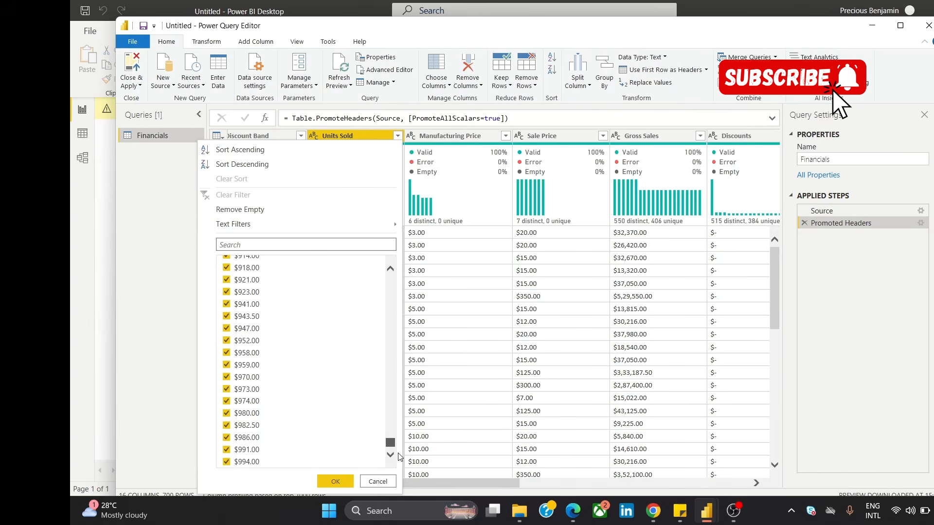
{"action": "left_click", "coordinate": [378, 482]}
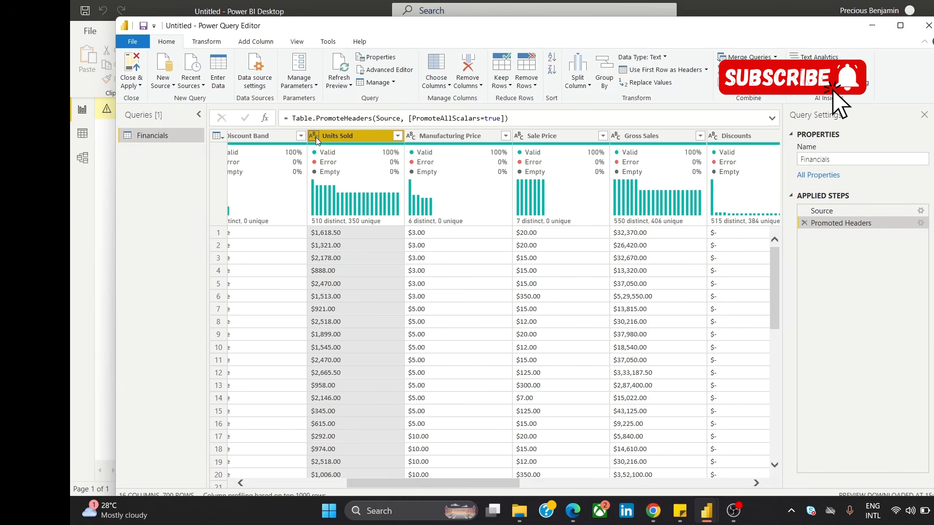
Step: Remove the dollar sign from the Units Sold column by replacing "$" with an empty value
{"action": "scroll", "coordinate": [386, 181], "scroll_direction": "left", "scroll_amount": 1}
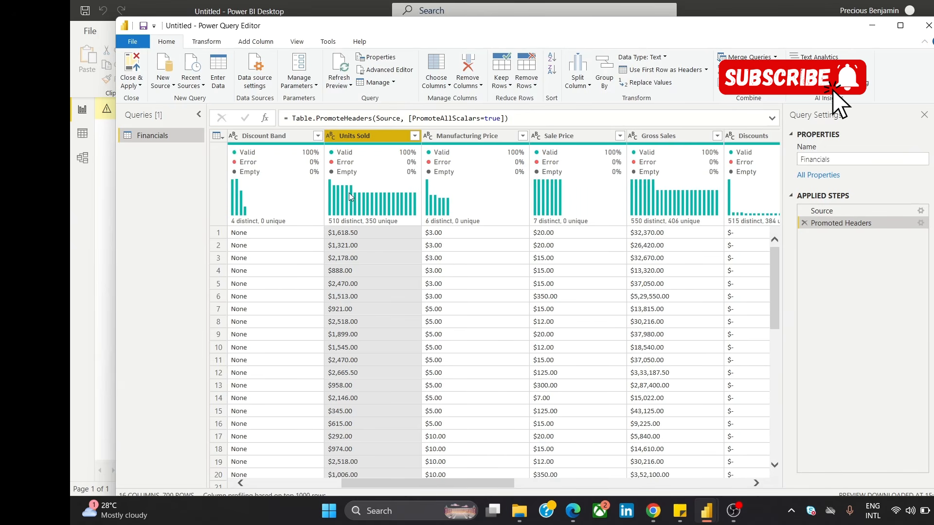
{"action": "left_click", "coordinate": [262, 140]}
{"action": "mouse_move", "coordinate": [352, 164]}
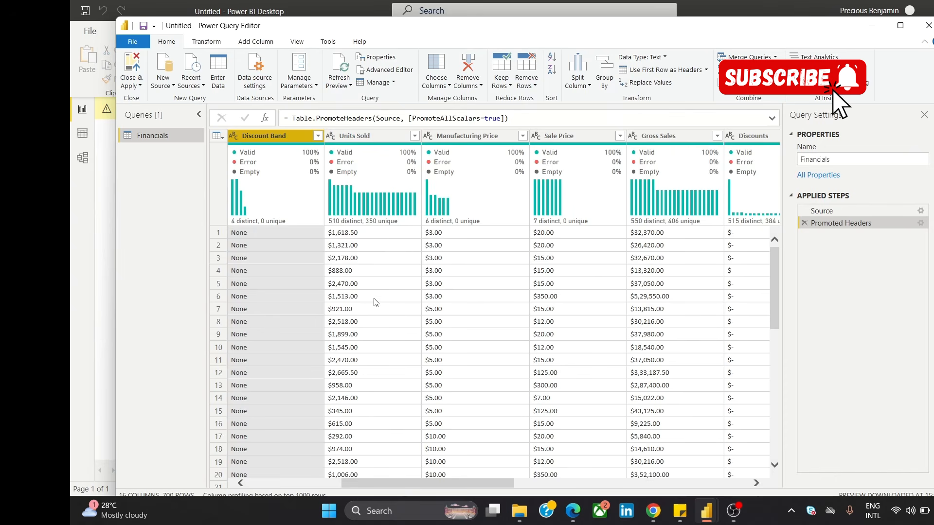
{"action": "left_click", "coordinate": [368, 137]}
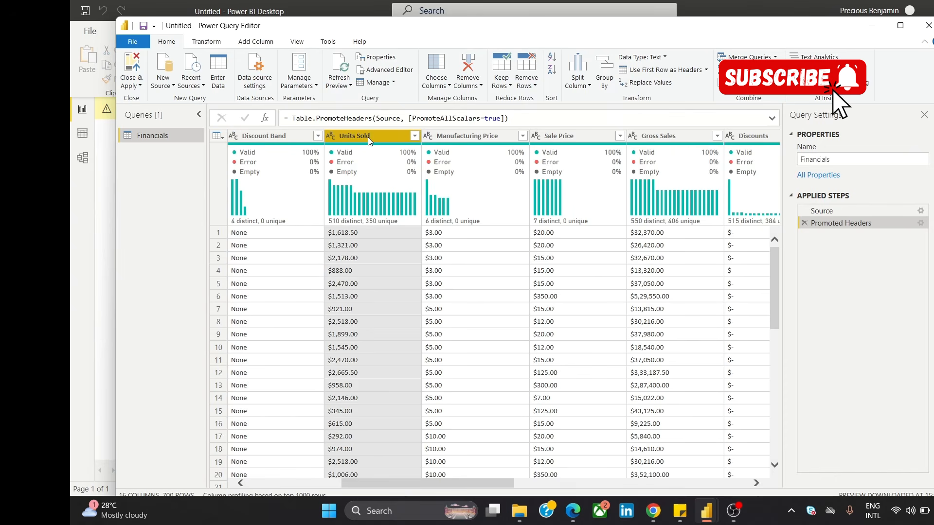
{"action": "right_click", "coordinate": [369, 137]}
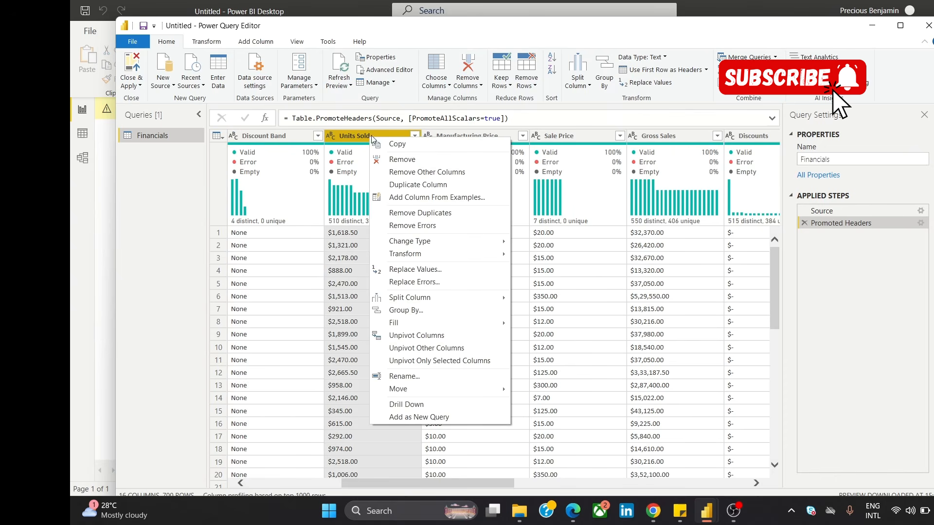
{"action": "left_click", "coordinate": [435, 271]}
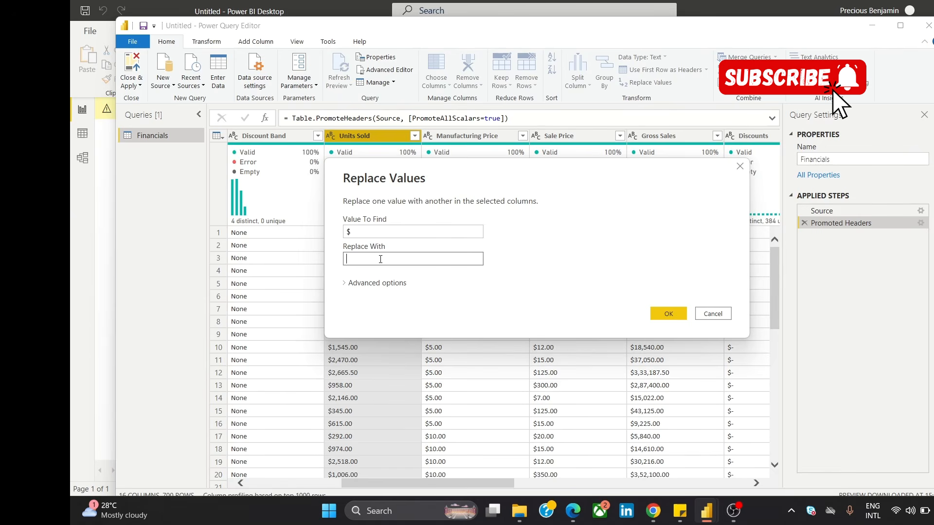
{"action": "left_click", "coordinate": [435, 264]}
{"action": "left_click", "coordinate": [433, 235]}
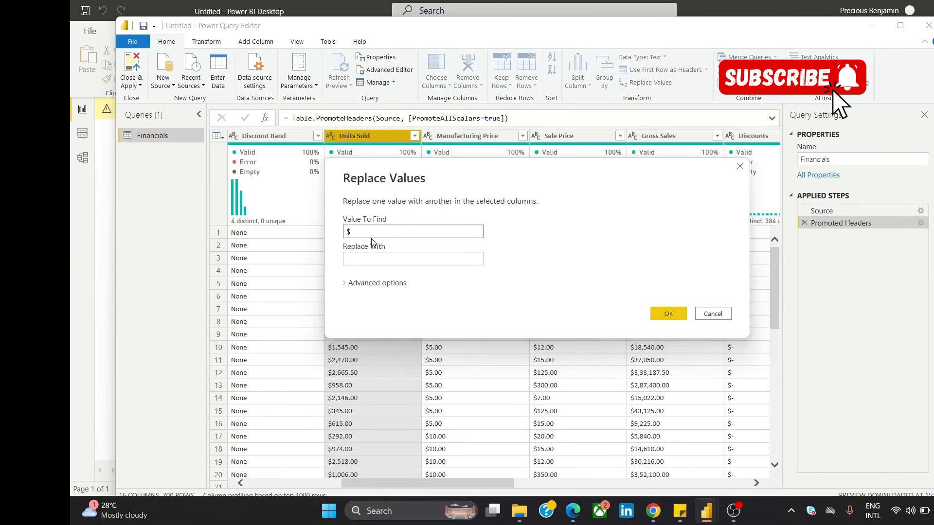
{"action": "left_click", "coordinate": [670, 313]}
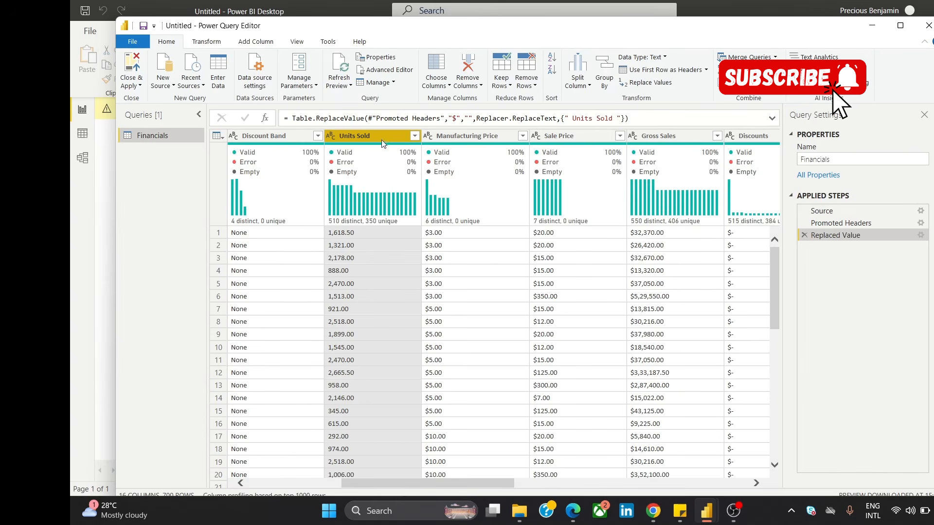
Step: Change the data type of the Units Sold column to Decimal Number
{"action": "mouse_move", "coordinate": [375, 152]}
{"action": "right_click", "coordinate": [366, 137]}
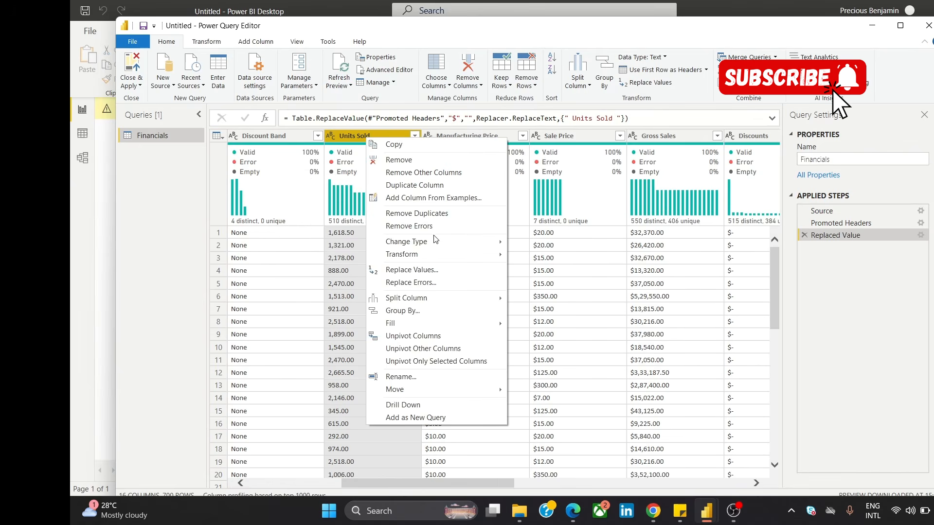
{"action": "mouse_move", "coordinate": [441, 245]}
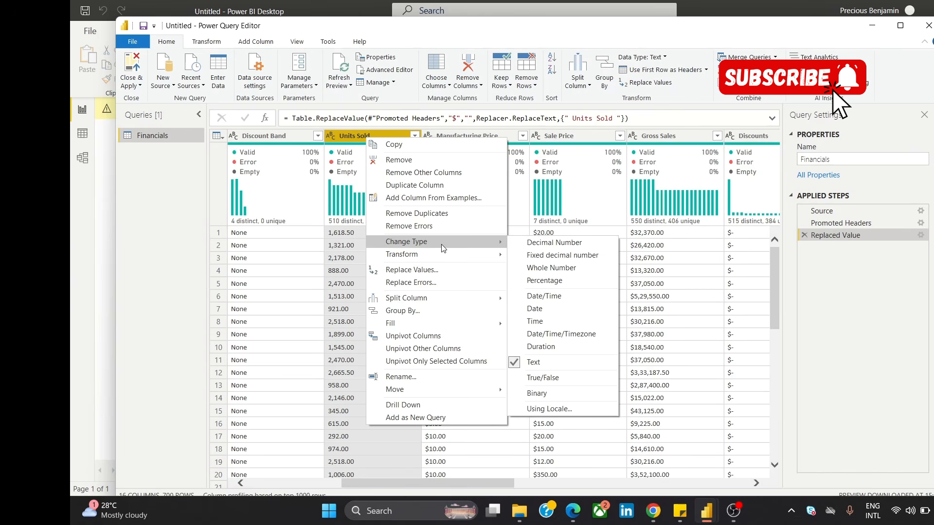
{"action": "left_click", "coordinate": [563, 243]}
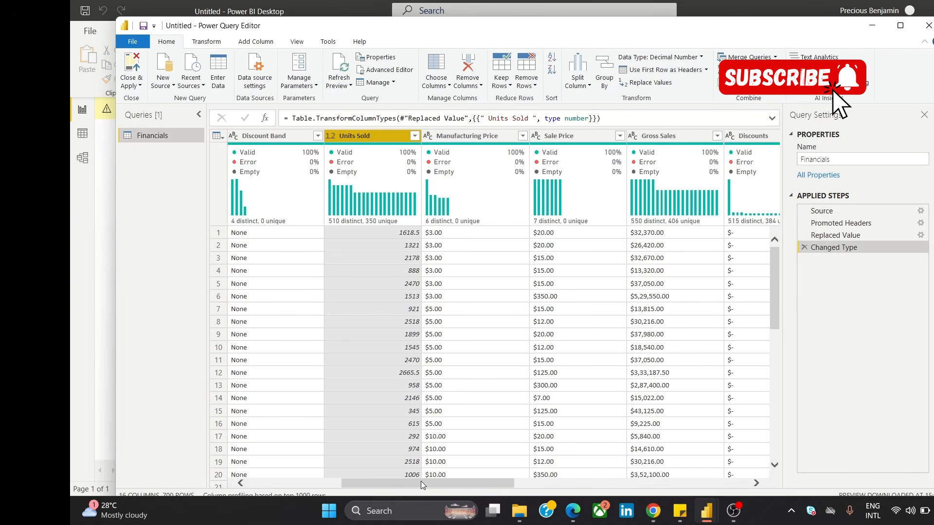
Step: Check the values in the Units Sold filter and apply it with all values selected
{"action": "left_click", "coordinate": [414, 135]}
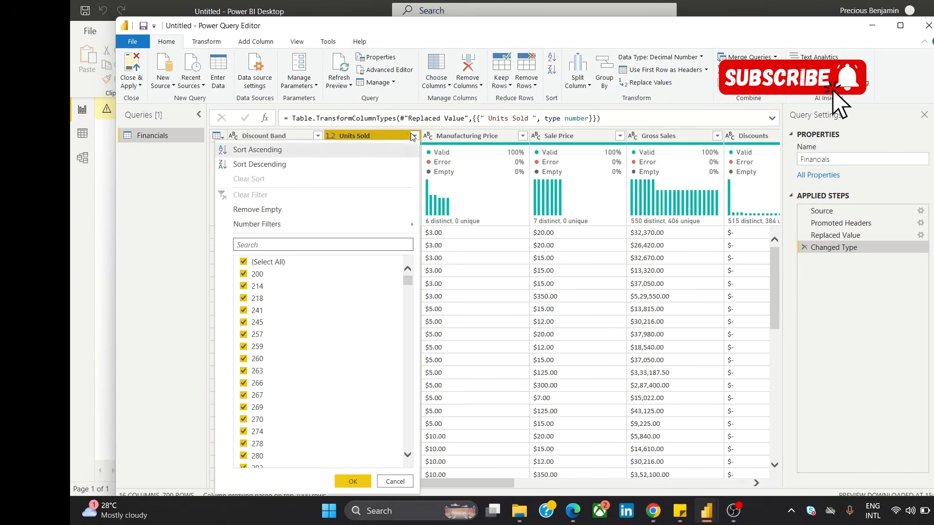
{"action": "left_click_drag", "start_coordinate": [419, 352], "coordinate": [417, 375]}
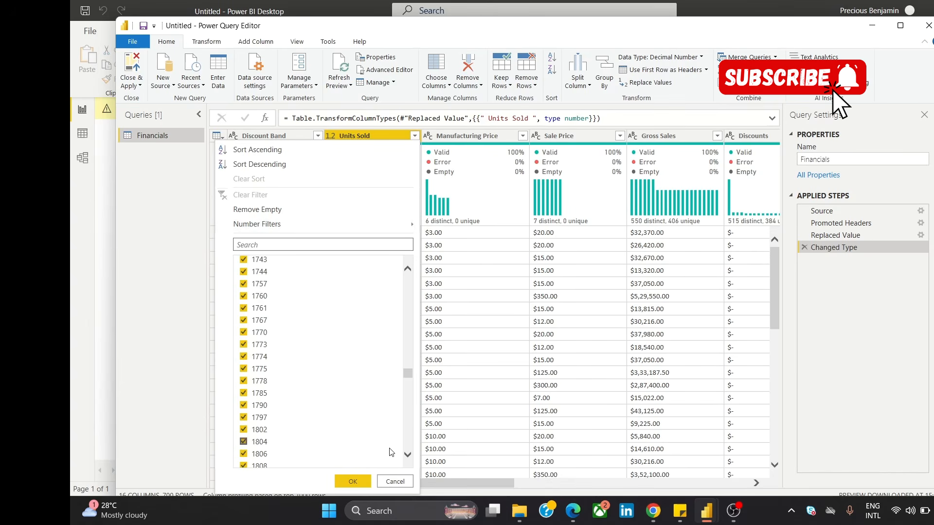
{"action": "left_click", "coordinate": [353, 481]}
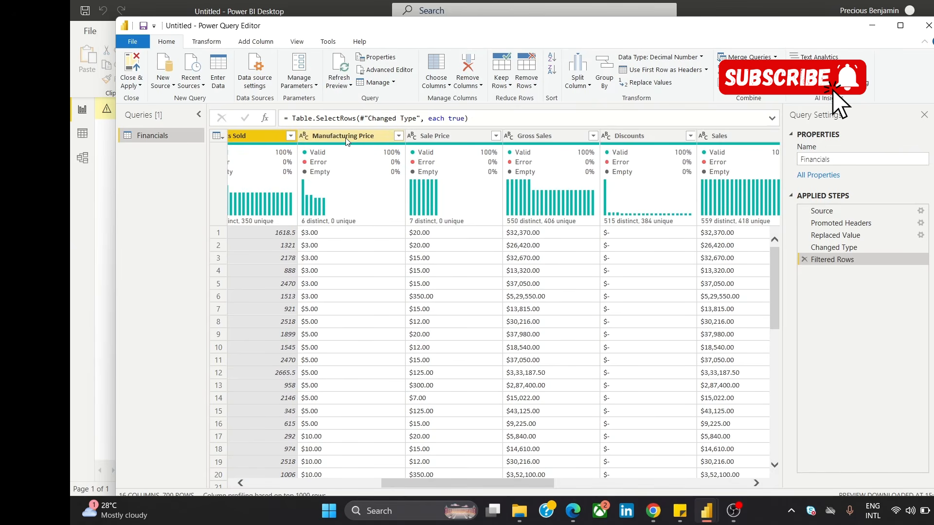
Step: Inspect the Manufacturing Price column's data type choices and its distinct values without changing anything
{"action": "left_click", "coordinate": [347, 142]}
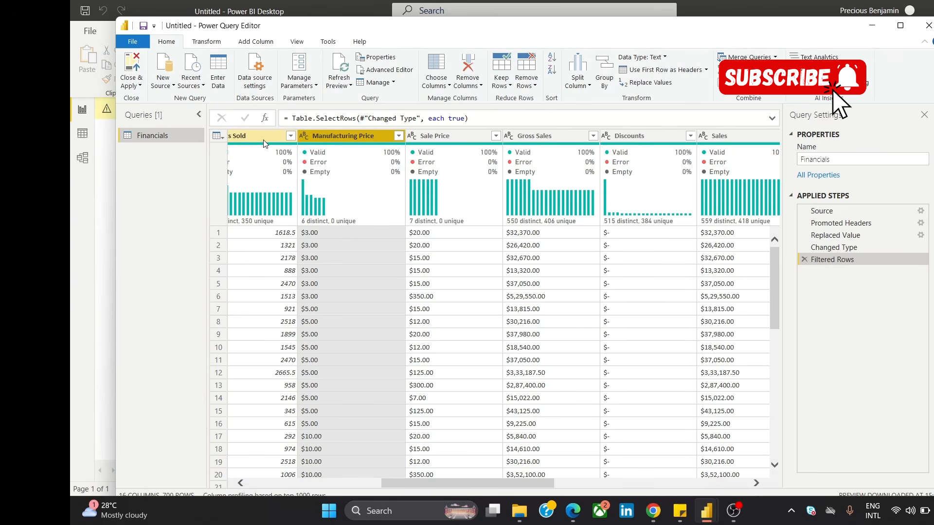
{"action": "left_click", "coordinate": [301, 139]}
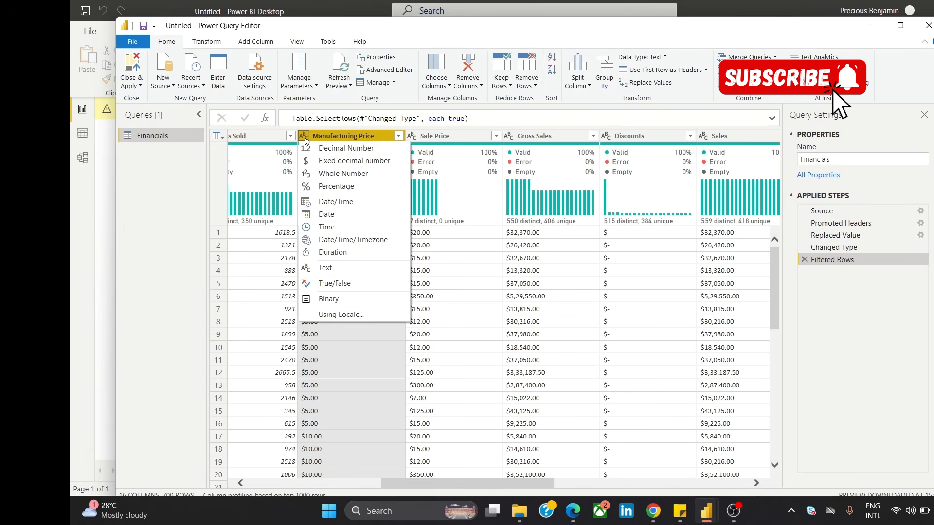
{"action": "left_click", "coordinate": [348, 136]}
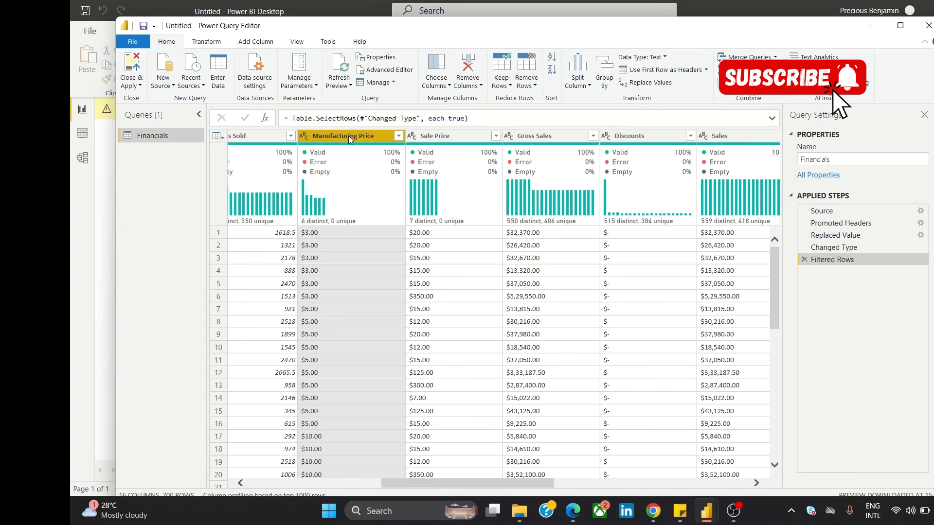
{"action": "left_click", "coordinate": [399, 136]}
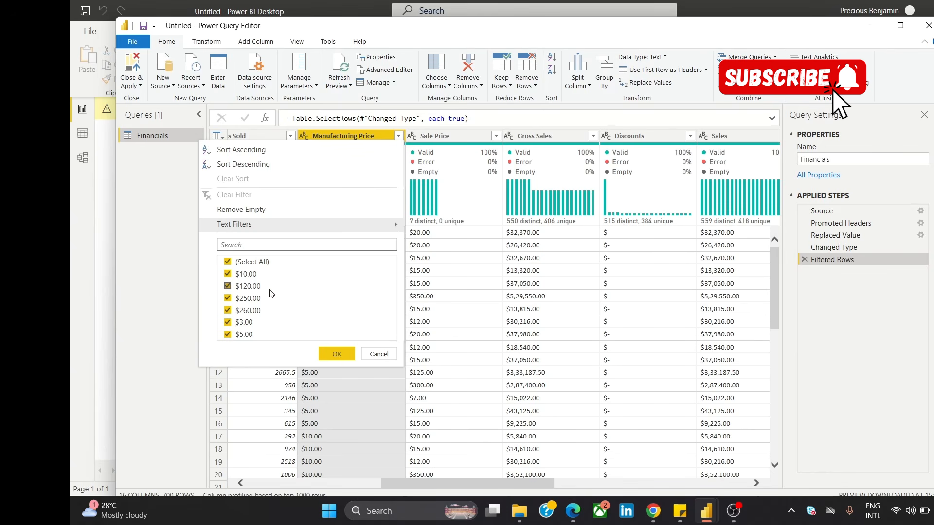
{"action": "left_click", "coordinate": [365, 354]}
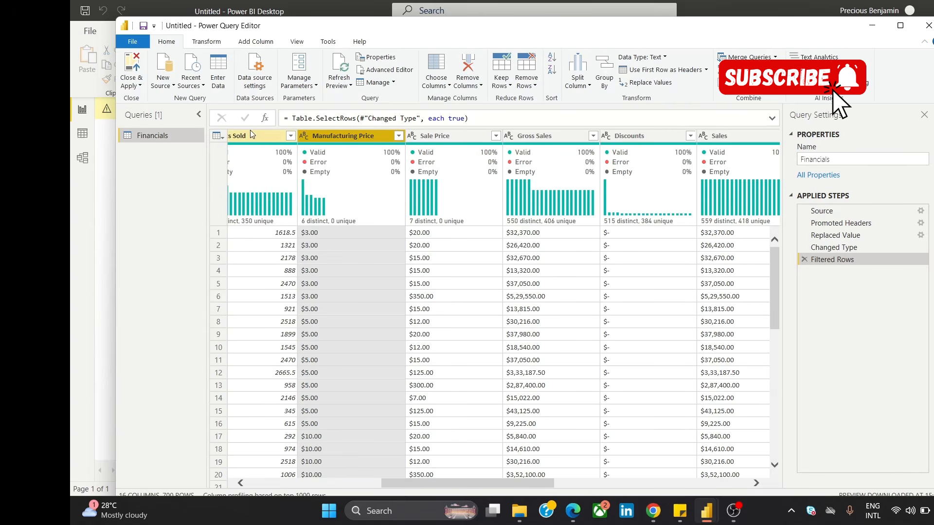
Step: Remove the dollar sign from the Manufacturing Price column by replacing "$" with an empty value
{"action": "right_click", "coordinate": [364, 140]}
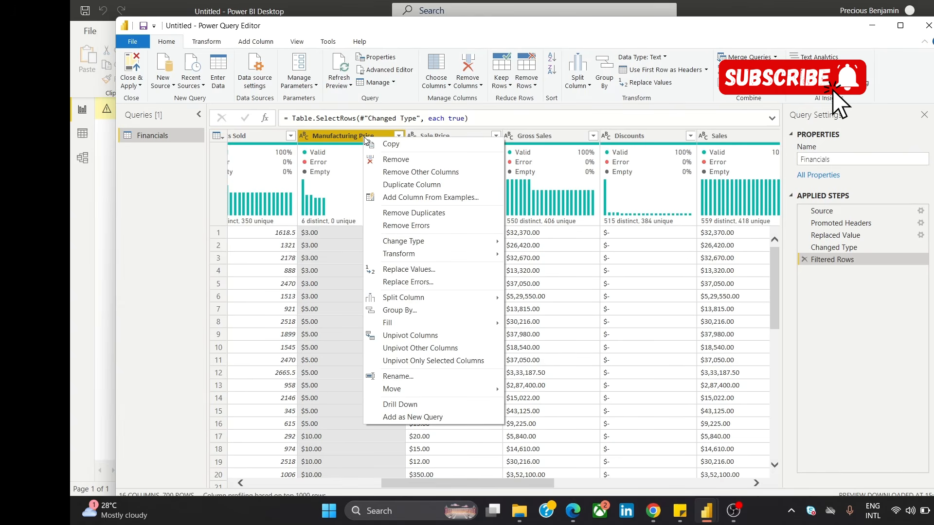
{"action": "left_click", "coordinate": [462, 270]}
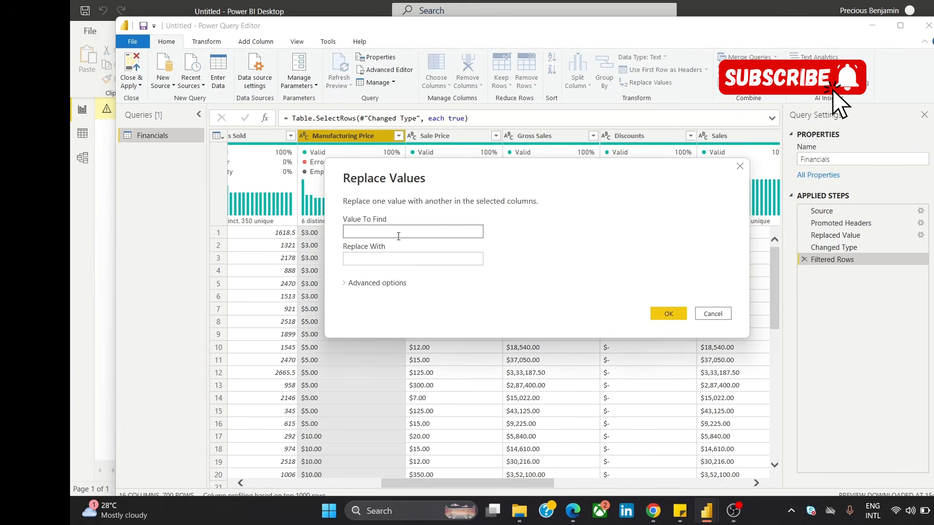
{"action": "type", "text": "$"}
{"action": "left_click", "coordinate": [387, 260]}
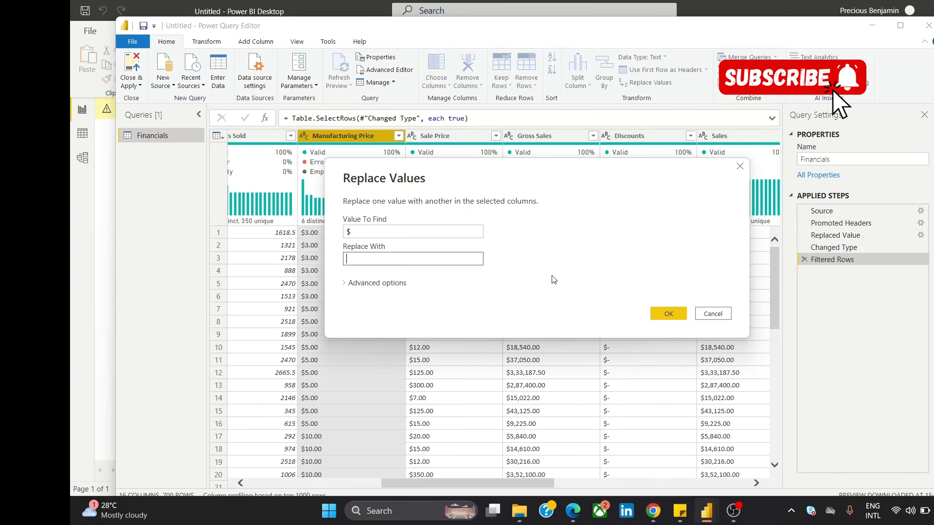
{"action": "left_click", "coordinate": [661, 314]}
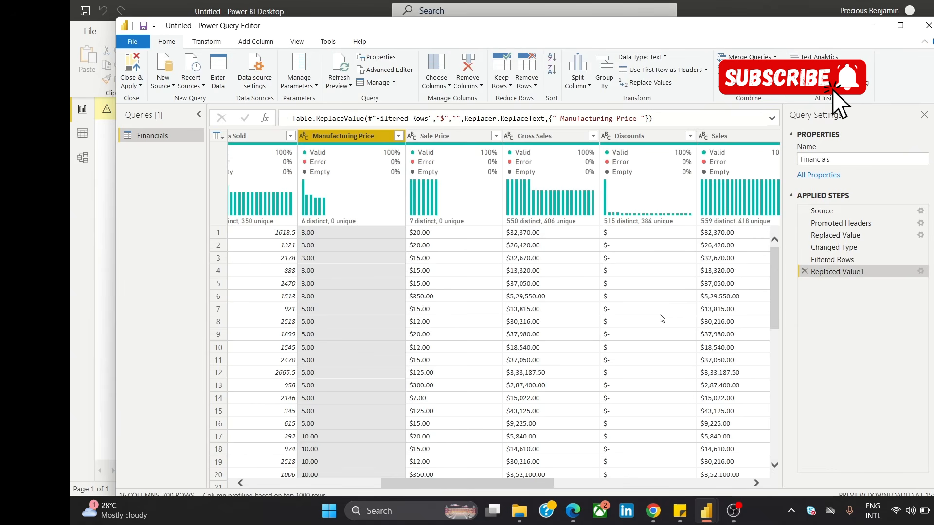
Step: Change the data type of the Manufacturing Price column to Decimal Number
{"action": "right_click", "coordinate": [342, 142]}
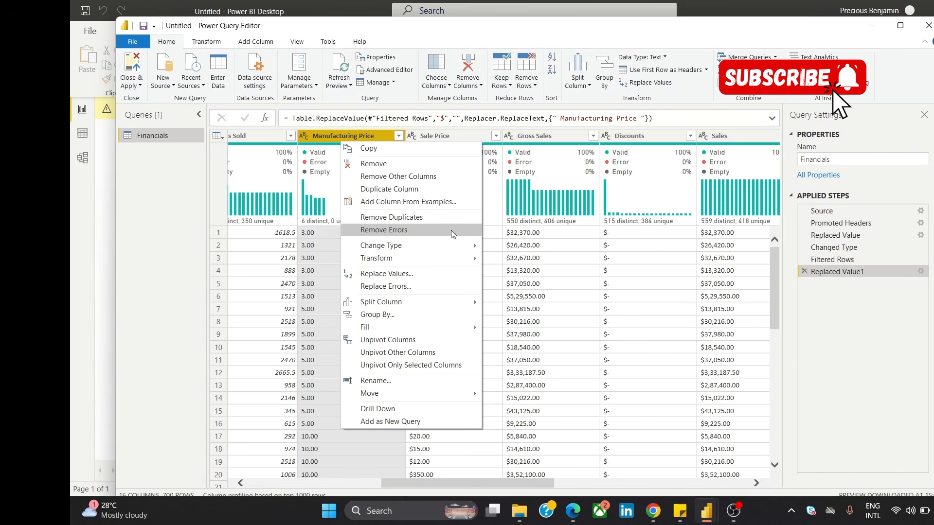
{"action": "mouse_move", "coordinate": [451, 247]}
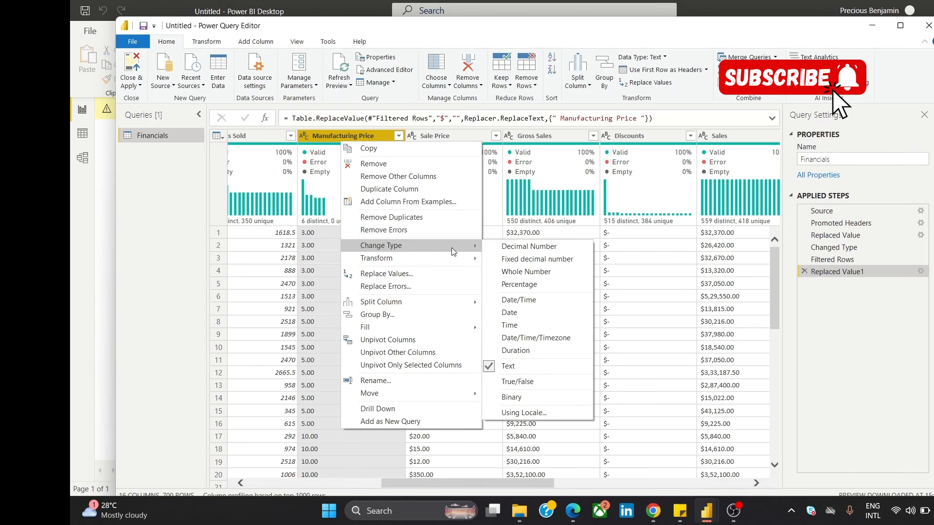
{"action": "left_click", "coordinate": [535, 252]}
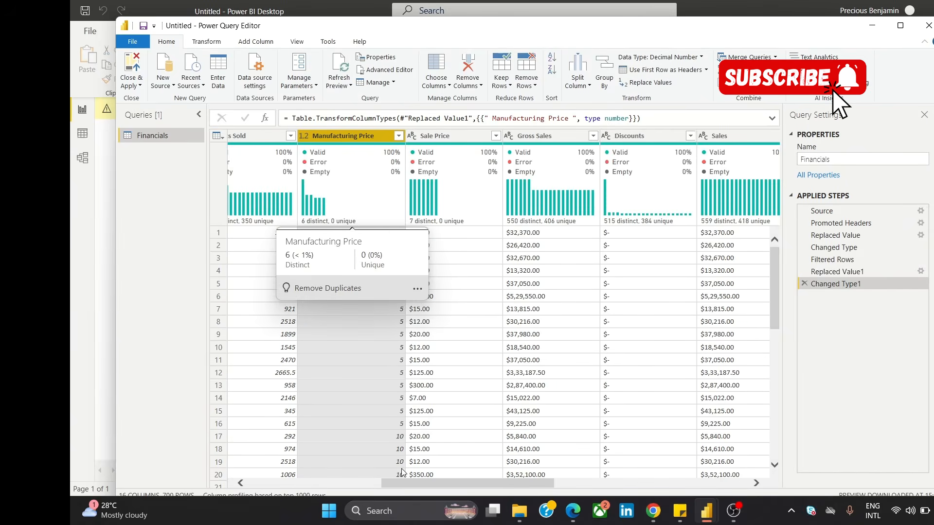
Step: Examine the currency columns beyond Manufacturing Price and check the distinct values in the Sale Price column
{"action": "left_click_drag", "start_coordinate": [408, 481], "coordinate": [422, 481]}
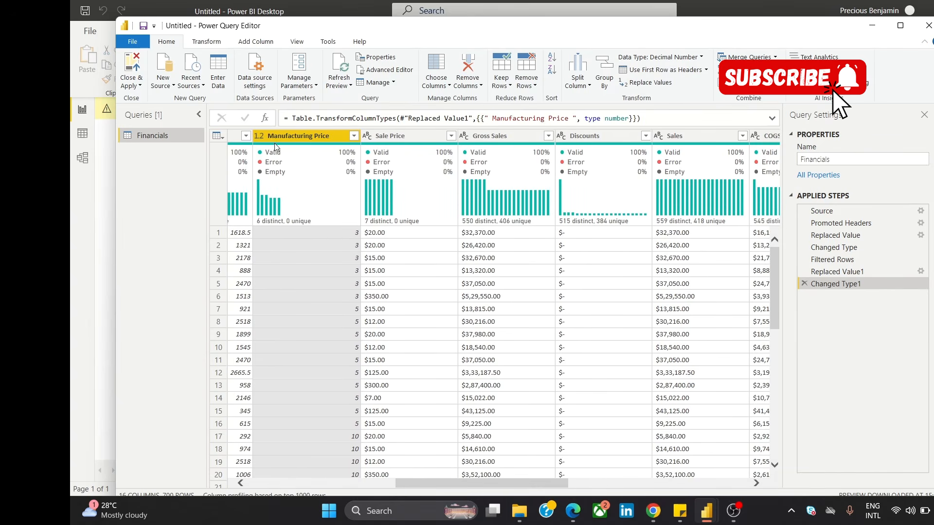
{"action": "left_click", "coordinate": [385, 140]}
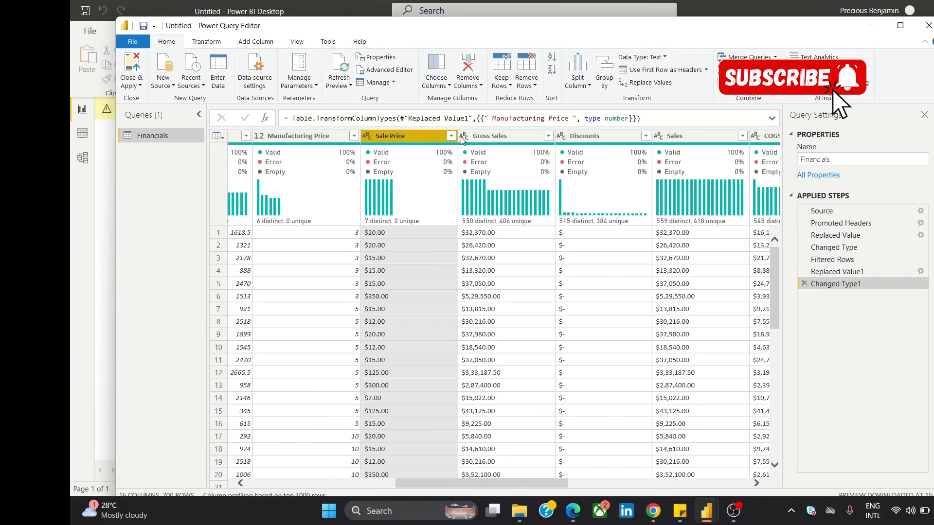
{"action": "left_click", "coordinate": [510, 141], "text": "ctrl"}
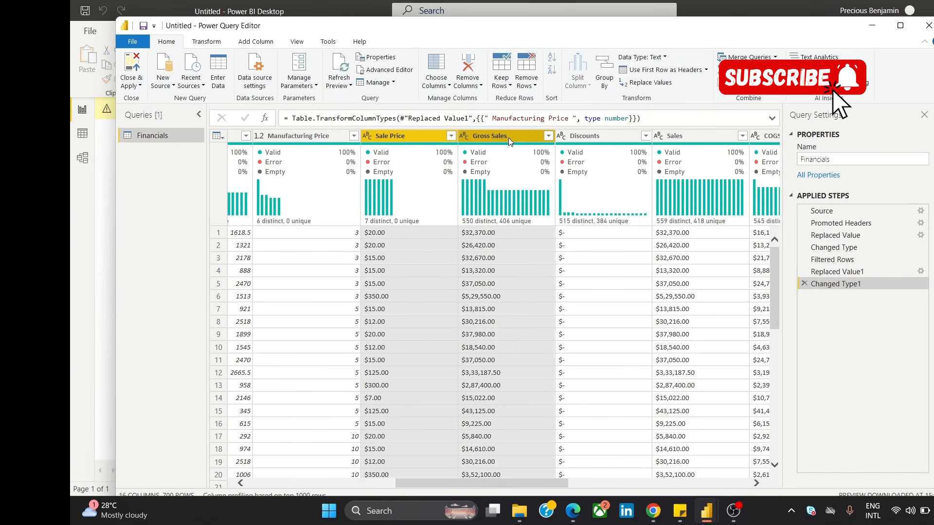
{"action": "left_click", "coordinate": [291, 139]}
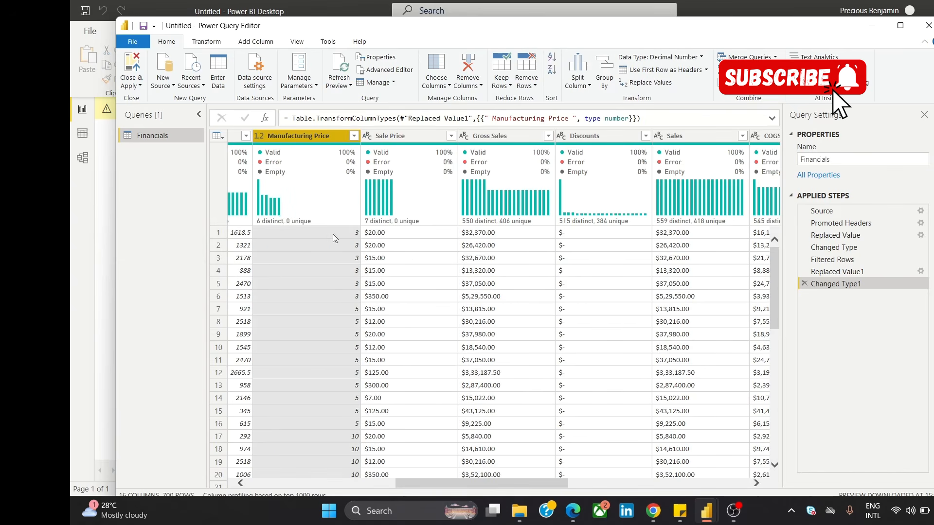
{"action": "left_click_drag", "start_coordinate": [425, 484], "coordinate": [434, 484]}
{"action": "left_click_drag", "start_coordinate": [442, 487], "coordinate": [447, 487]}
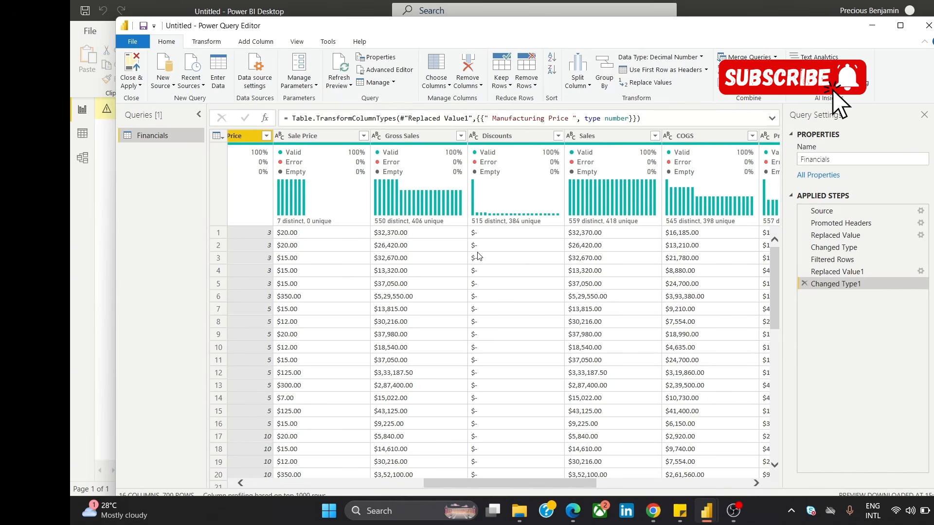
{"action": "left_click", "coordinate": [365, 136]}
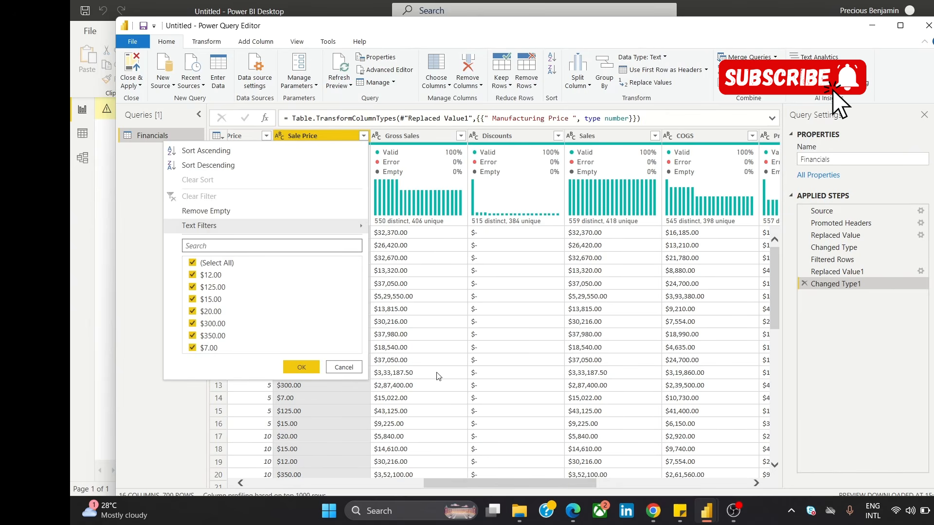
{"action": "left_click", "coordinate": [344, 368]}
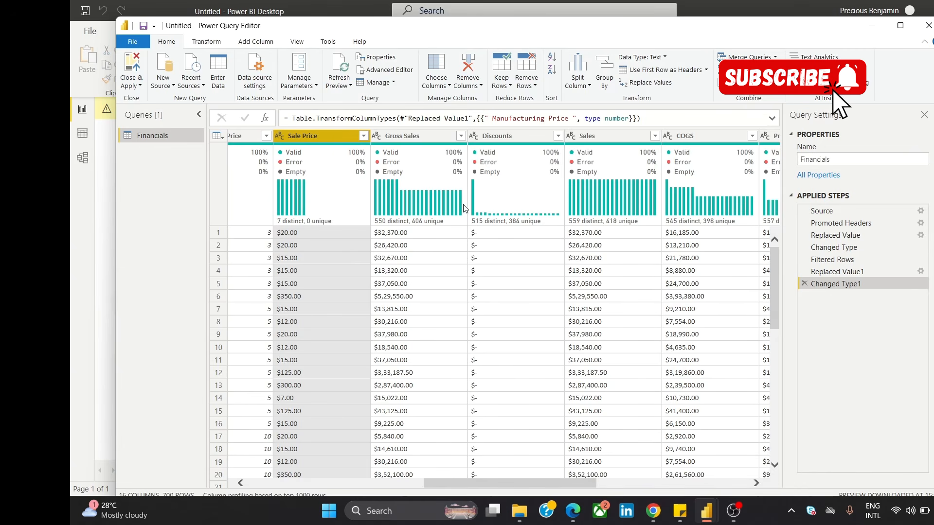
{"action": "mouse_move", "coordinate": [333, 175]}
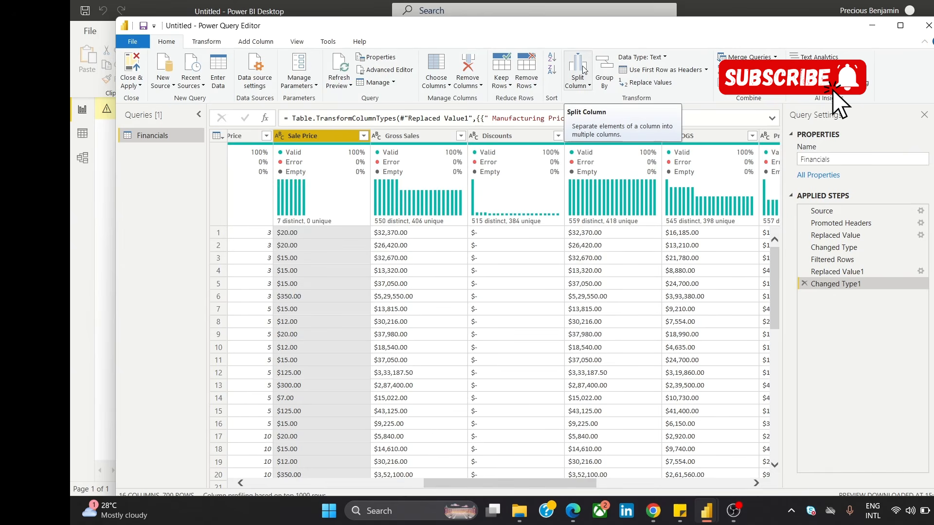
{"action": "mouse_move", "coordinate": [334, 146]}
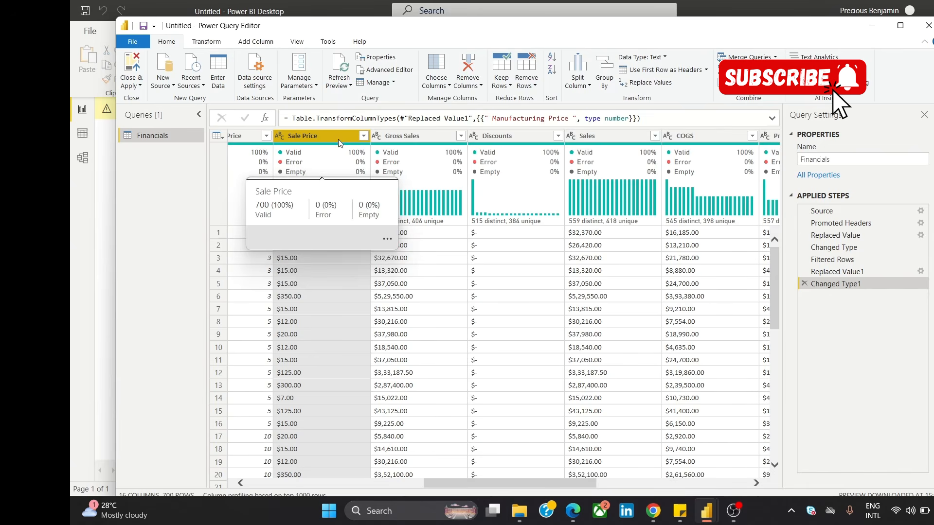
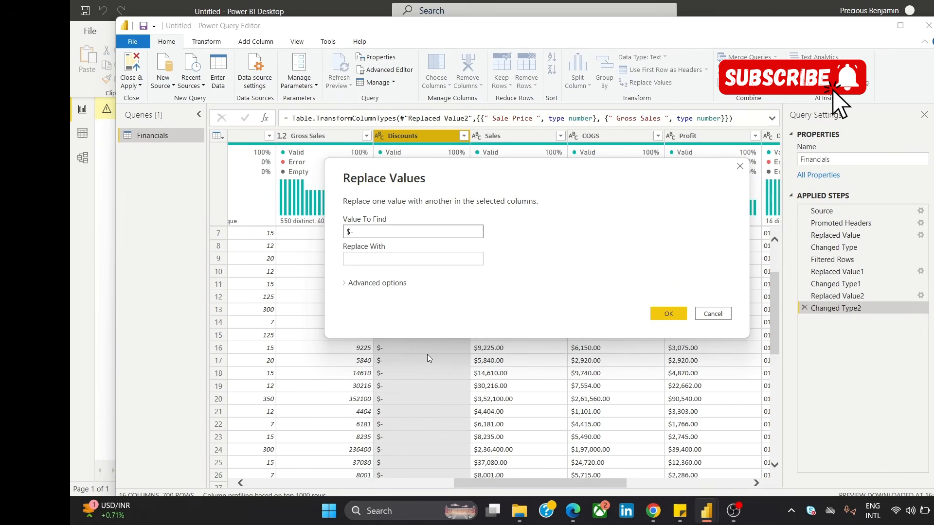
Step: Replace the "$-" entries in the Discounts column with "0"
{"action": "left_click", "coordinate": [377, 259]}
{"action": "type", "text": "0"}
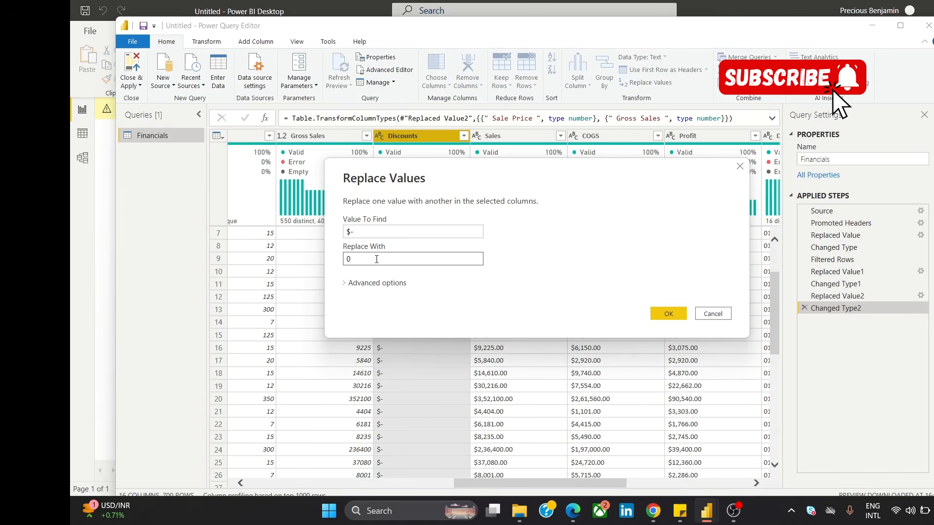
{"action": "key", "text": "BackSpace"}
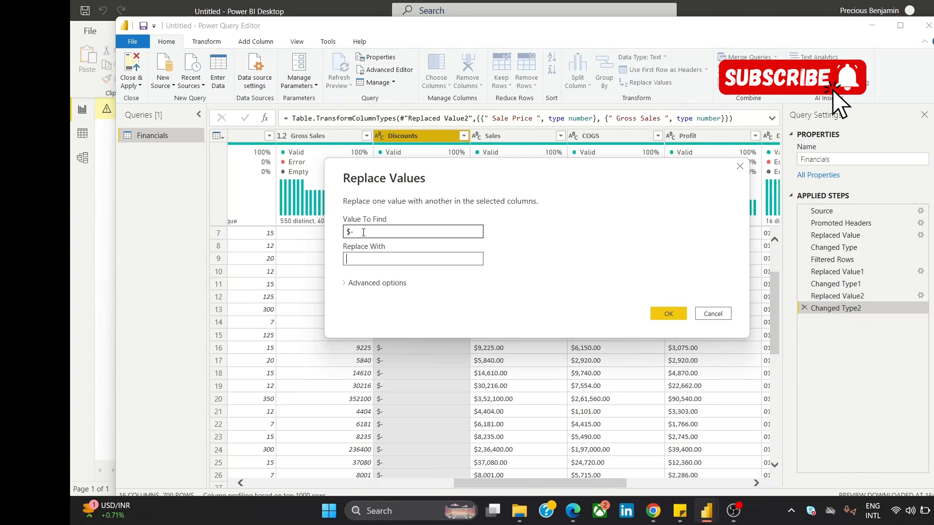
{"action": "type", "text": "0"}
{"action": "key", "text": "Return"}
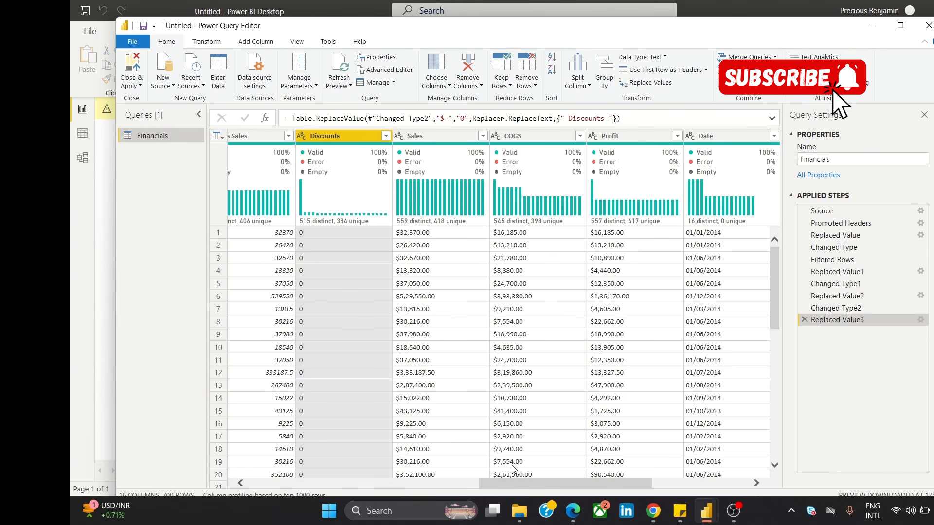
Step: Check the distinct values in the Sales and Discounts columns, and change the Discounts data type to Decimal Number
{"action": "left_click", "coordinate": [482, 136]}
{"action": "scroll", "coordinate": [454, 322], "scroll_direction": "up", "scroll_amount": 5}
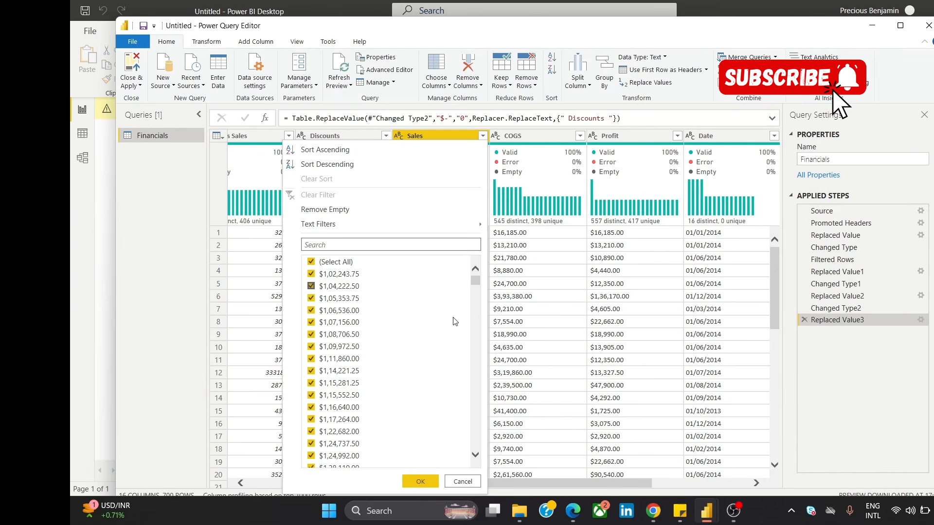
{"action": "left_click", "coordinate": [499, 484]}
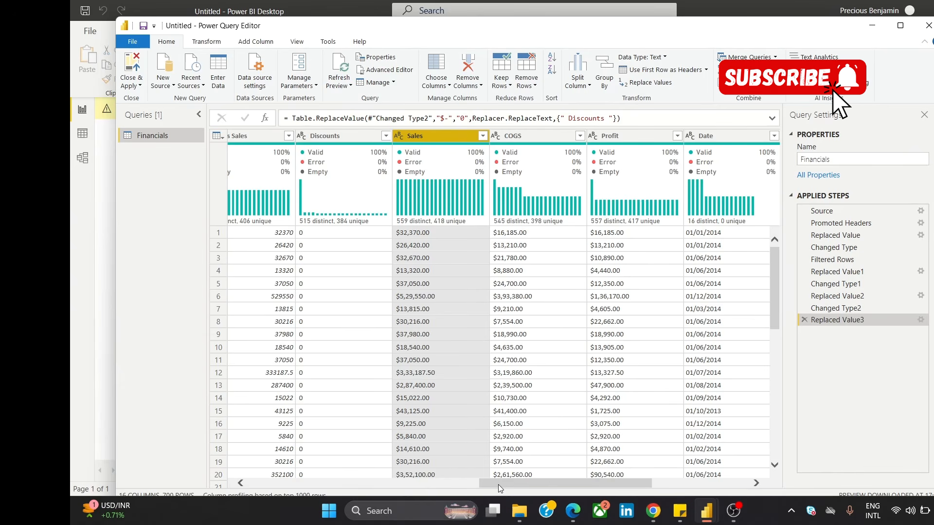
{"action": "left_click_drag", "start_coordinate": [498, 485], "coordinate": [466, 484]}
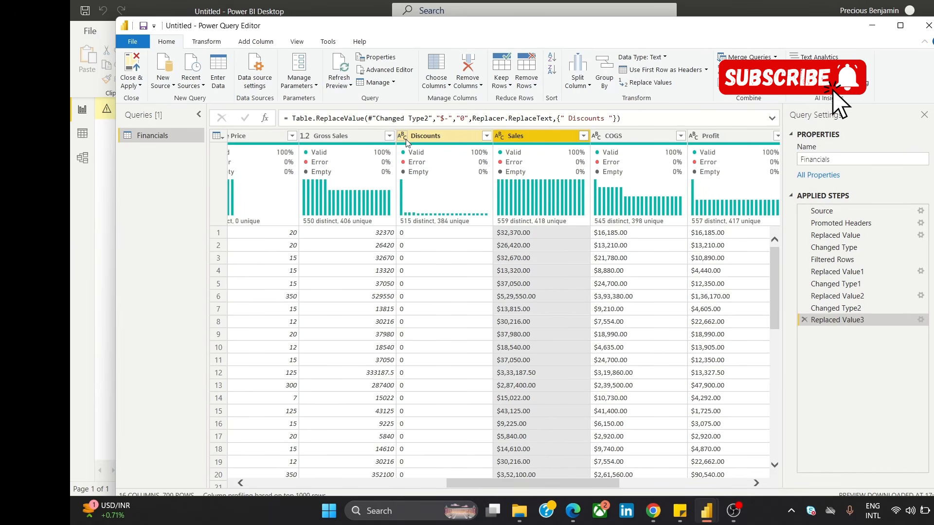
{"action": "left_click", "coordinate": [486, 136]}
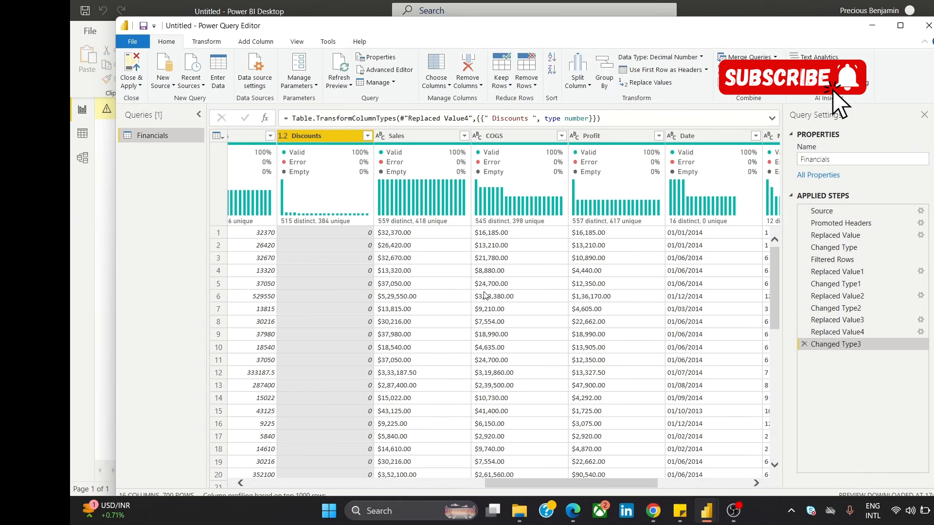
Step: Replace "$" with an empty value in the Sales and COGS columns and change both to Decimal Number
{"action": "left_click", "coordinate": [371, 309]}
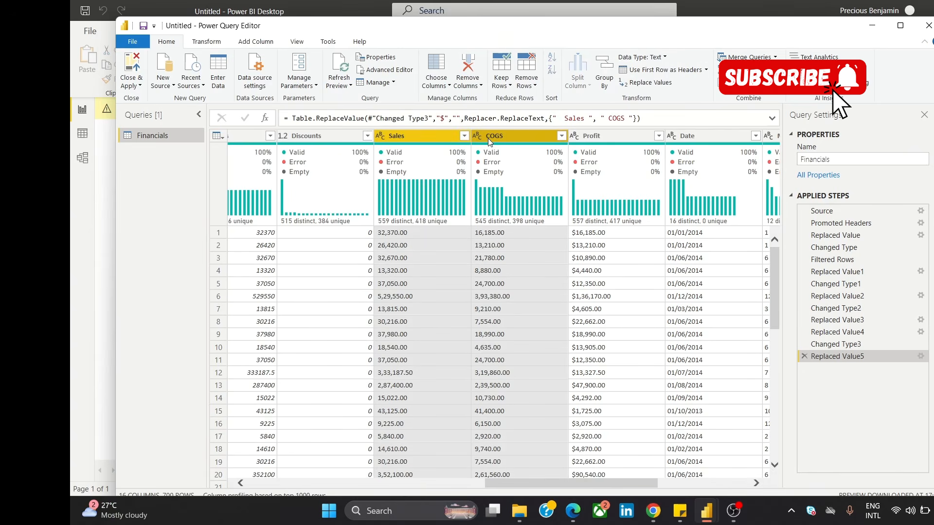
{"action": "right_click", "coordinate": [488, 138]}
{"action": "mouse_move", "coordinate": [598, 255]}
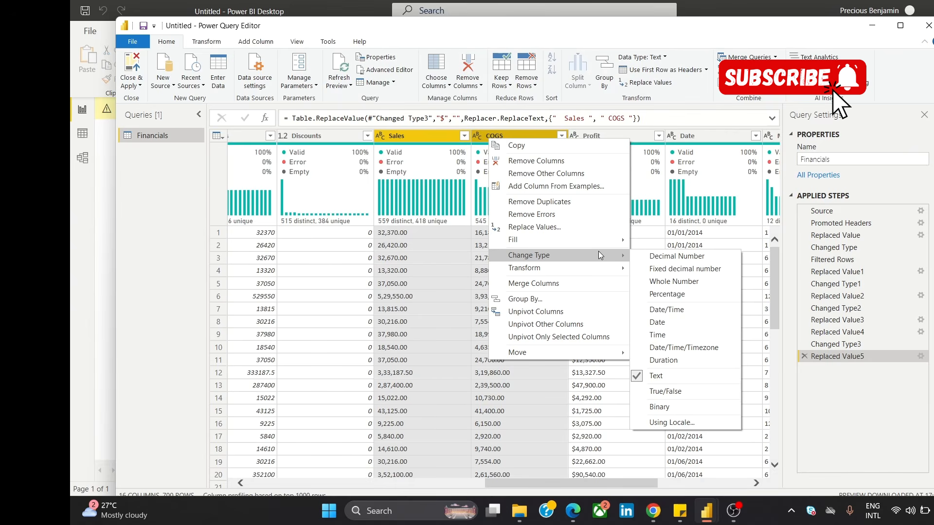
{"action": "left_click", "coordinate": [676, 257]}
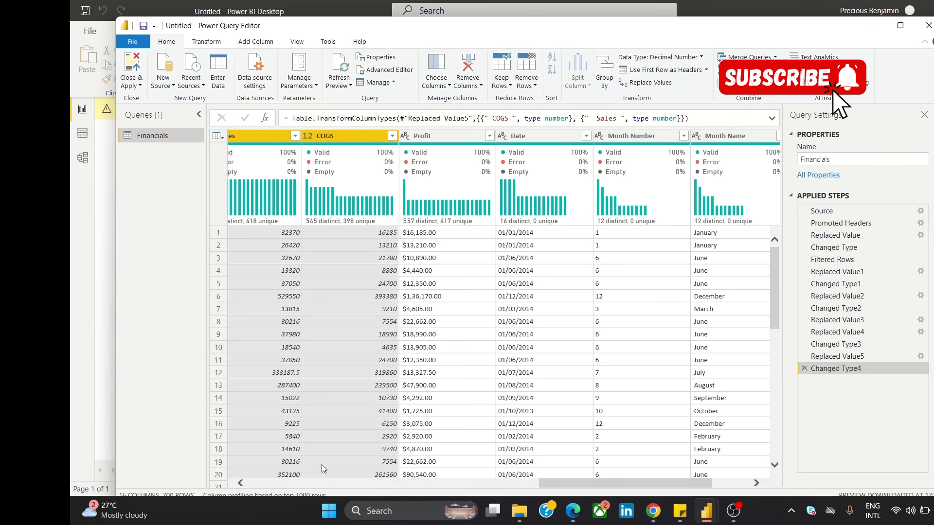
Step: Check the distinct values in the Profit column and remove its dollar signs by replacing "$" with an empty value
{"action": "left_click", "coordinate": [489, 136]}
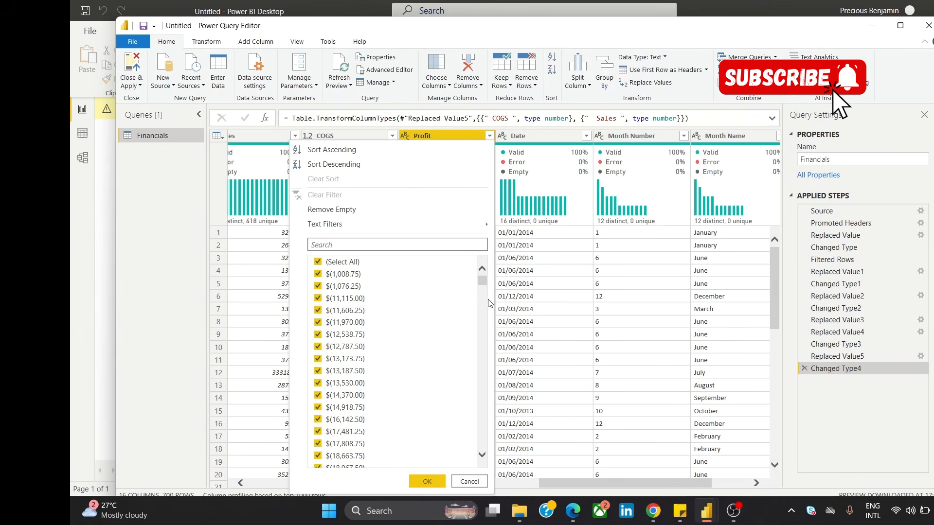
{"action": "left_click_drag", "start_coordinate": [485, 279], "coordinate": [480, 444]}
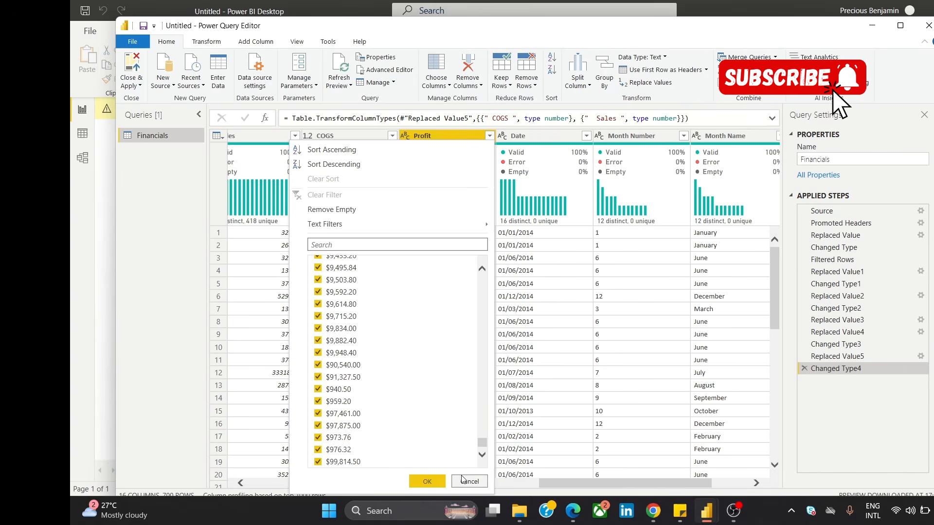
{"action": "left_click", "coordinate": [468, 483]}
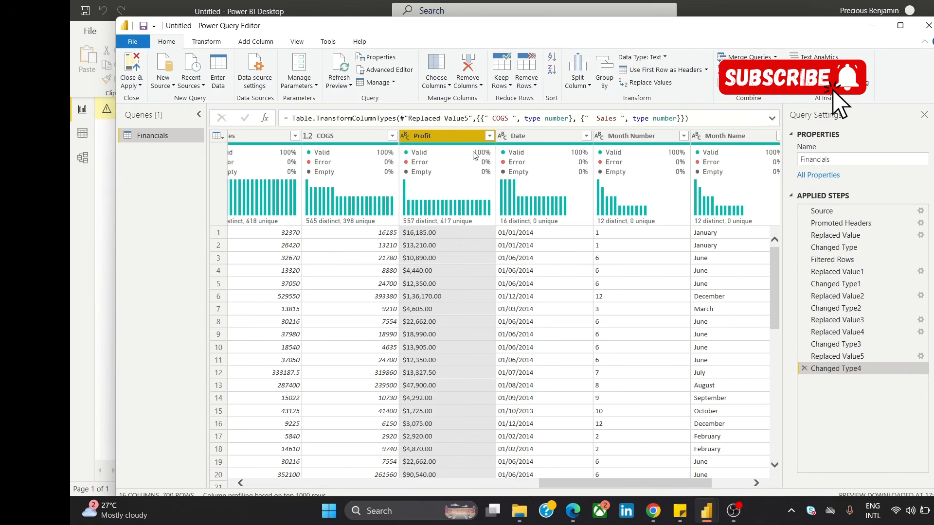
{"action": "right_click", "coordinate": [452, 136]}
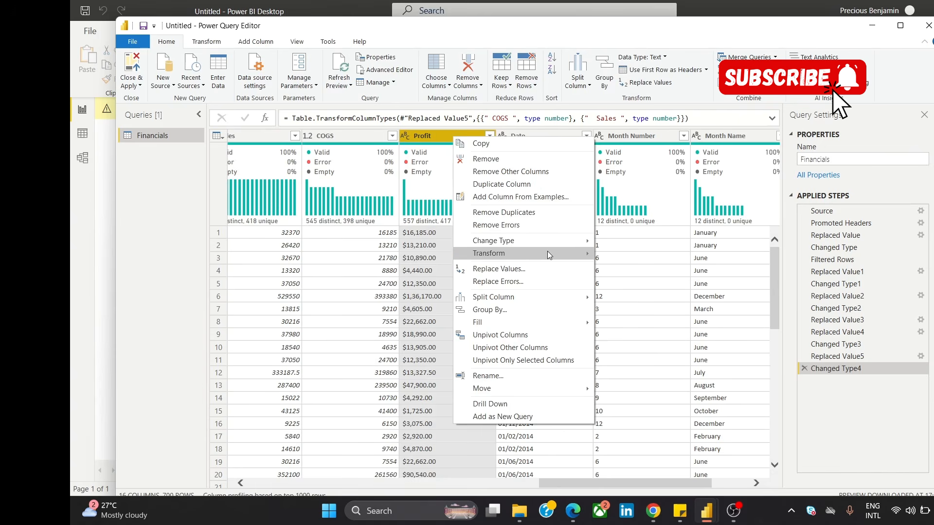
{"action": "left_click", "coordinate": [550, 267]}
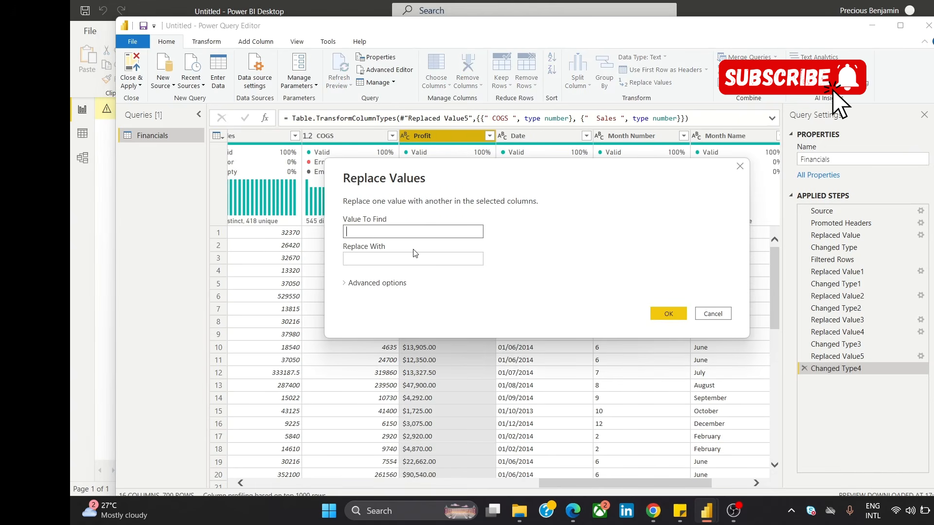
{"action": "type", "text": "$"}
{"action": "left_click", "coordinate": [668, 315]}
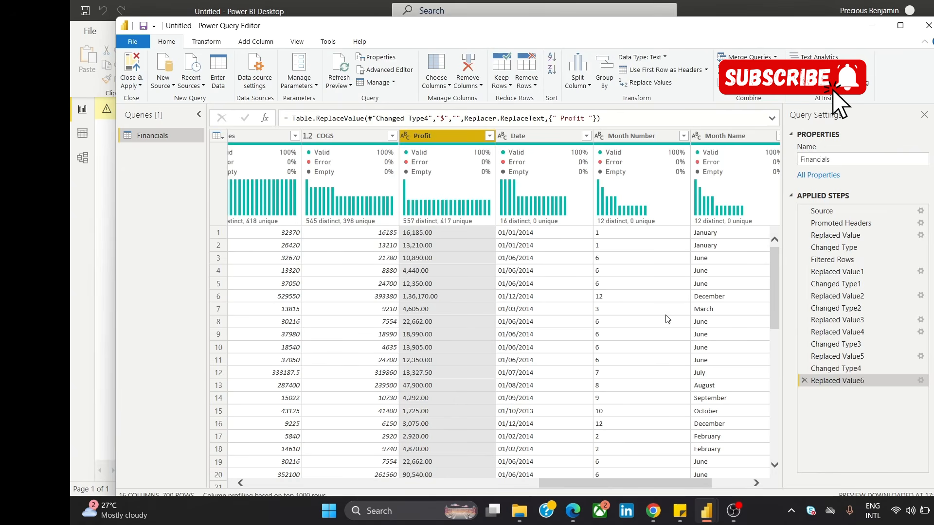
Step: Remove the parentheses from the Profit column by replacing "(" and ")" with empty values
{"action": "right_click", "coordinate": [456, 142]}
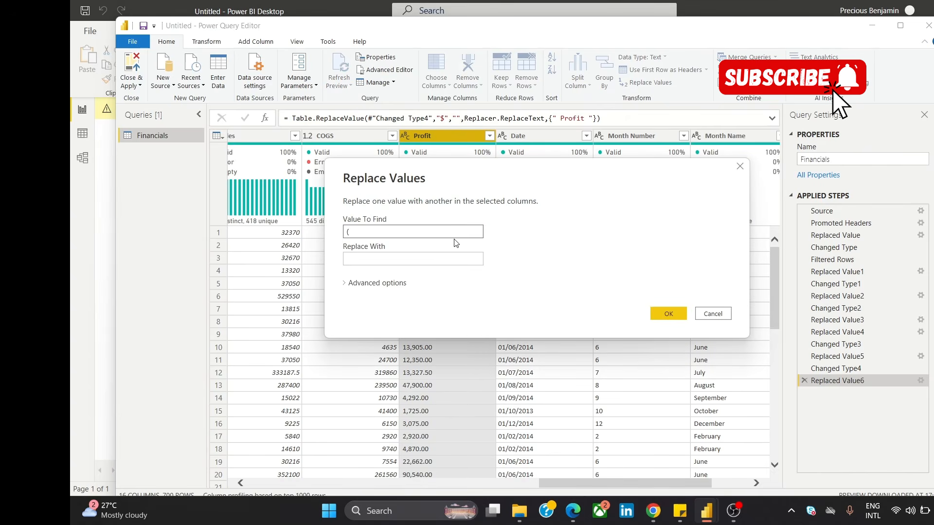
{"action": "left_click", "coordinate": [669, 313]}
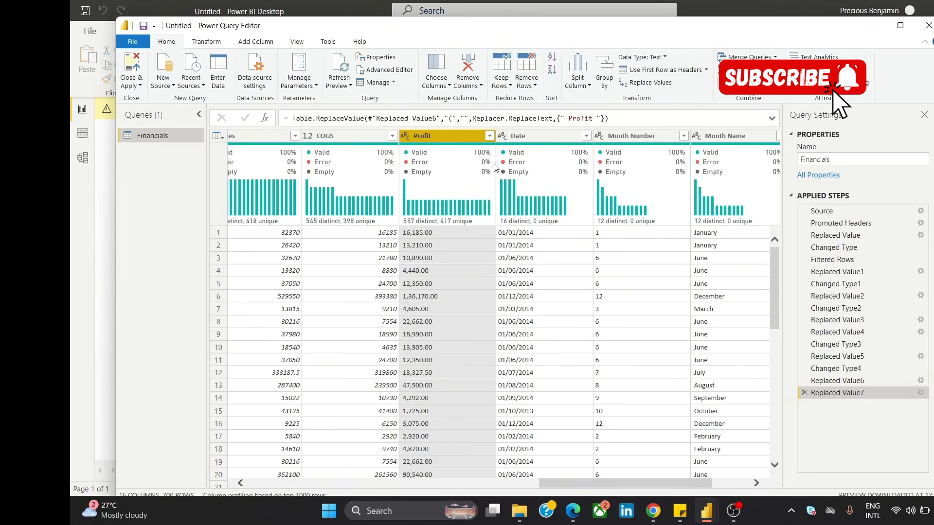
{"action": "right_click", "coordinate": [450, 137]}
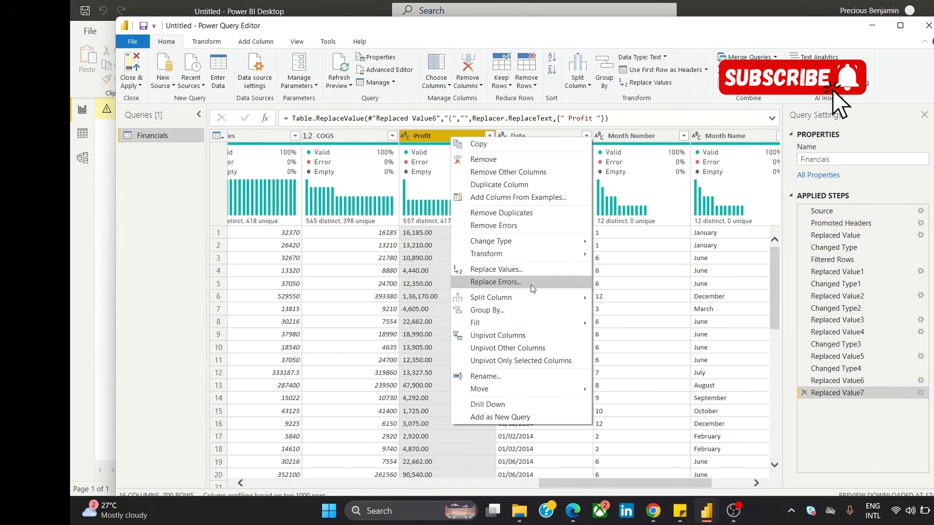
{"action": "left_click", "coordinate": [524, 270]}
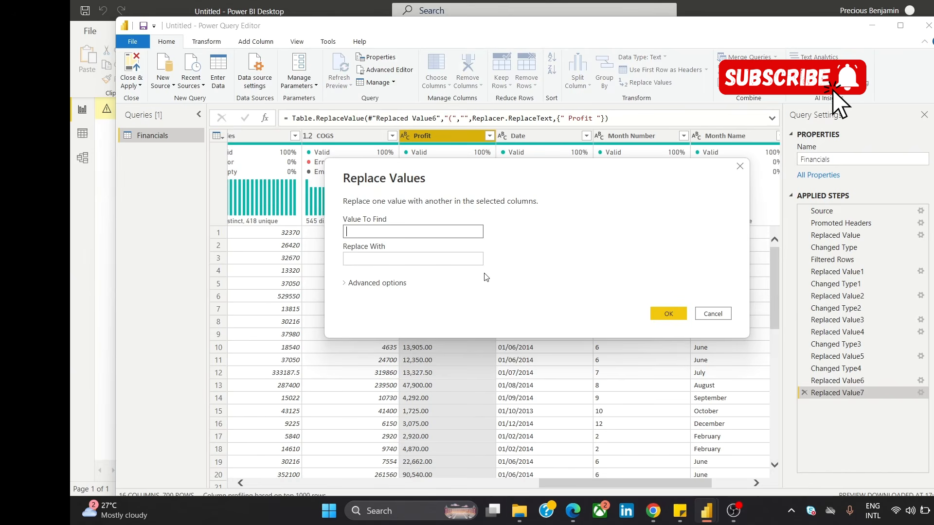
{"action": "left_click", "coordinate": [683, 318]}
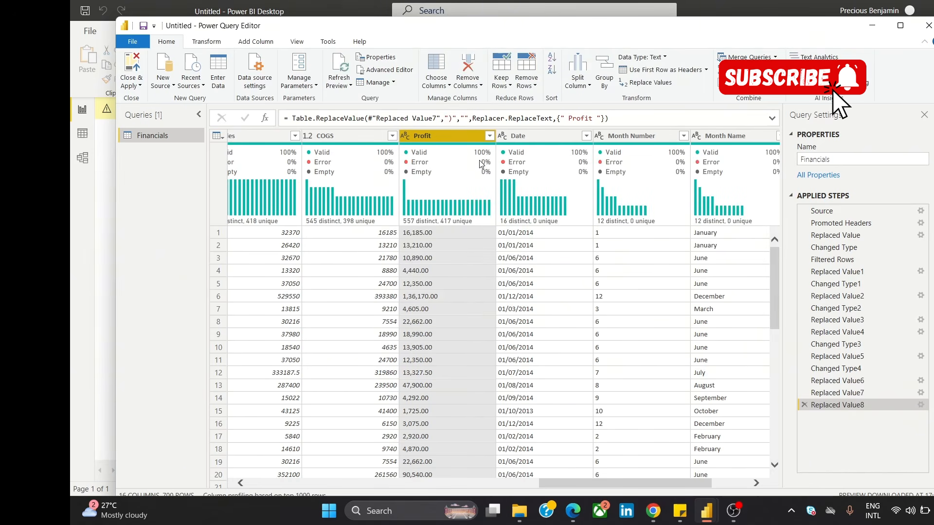
Step: Filter the Profit column to only the "-" rows to inspect them, and delete that filter step
{"action": "left_click", "coordinate": [490, 136]}
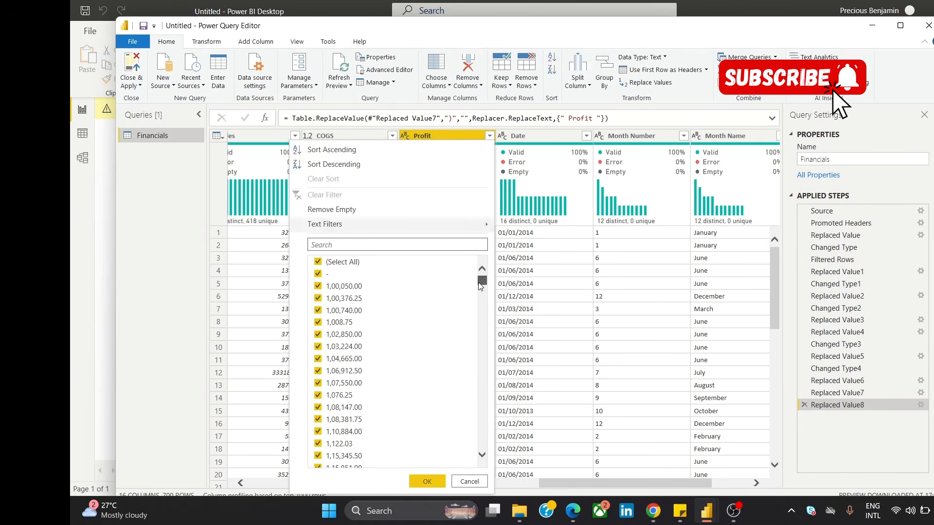
{"action": "mouse_move", "coordinate": [479, 283]}
{"action": "left_mouse_down"}
{"action": "mouse_move", "coordinate": [472, 450]}
{"action": "mouse_move", "coordinate": [478, 277]}
{"action": "left_mouse_up"}
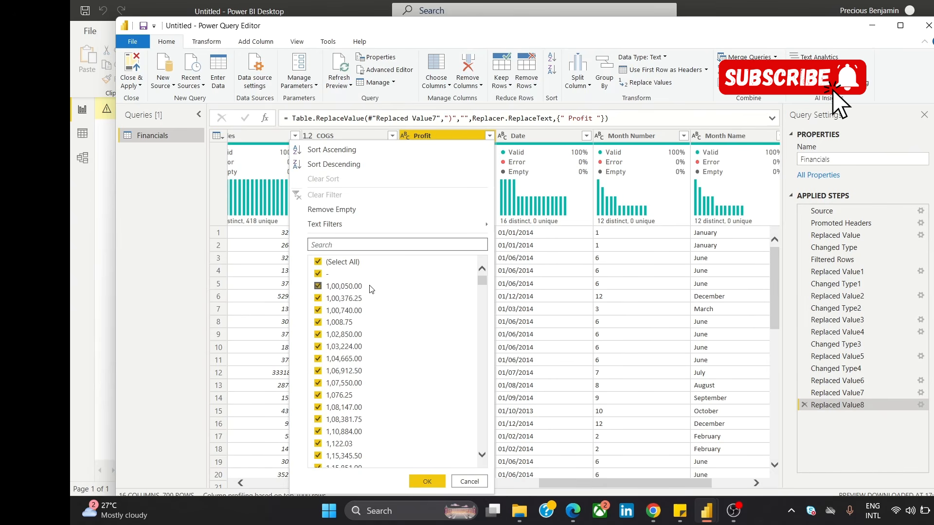
{"action": "left_click", "coordinate": [318, 263]}
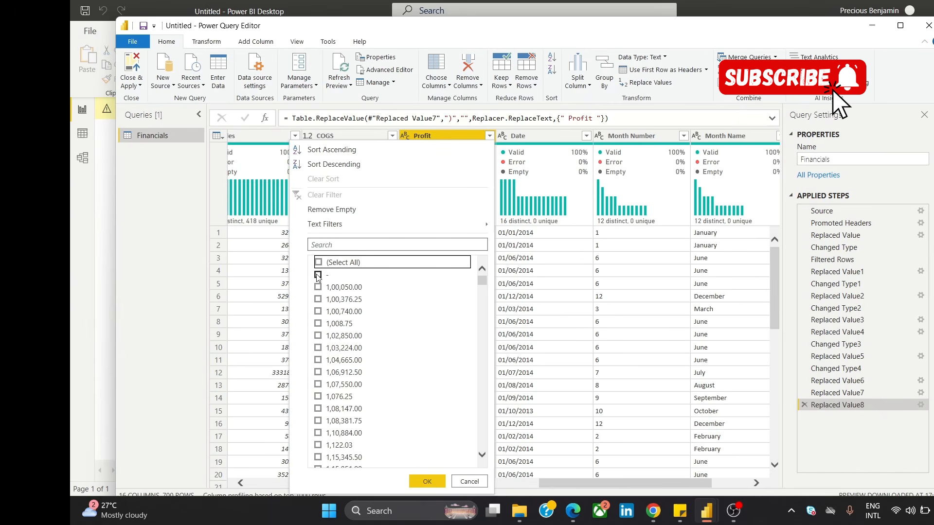
{"action": "left_click", "coordinate": [318, 275]}
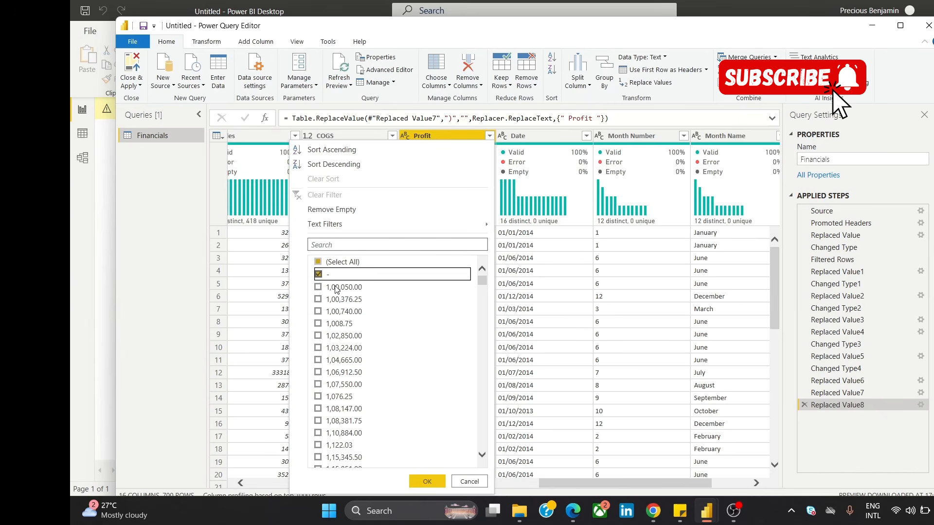
{"action": "left_click", "coordinate": [427, 481]}
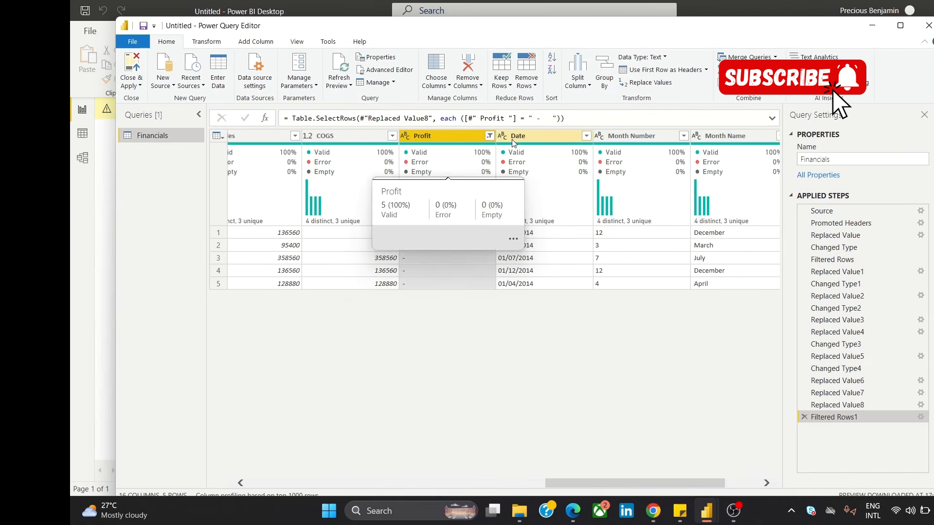
{"action": "left_click", "coordinate": [804, 416]}
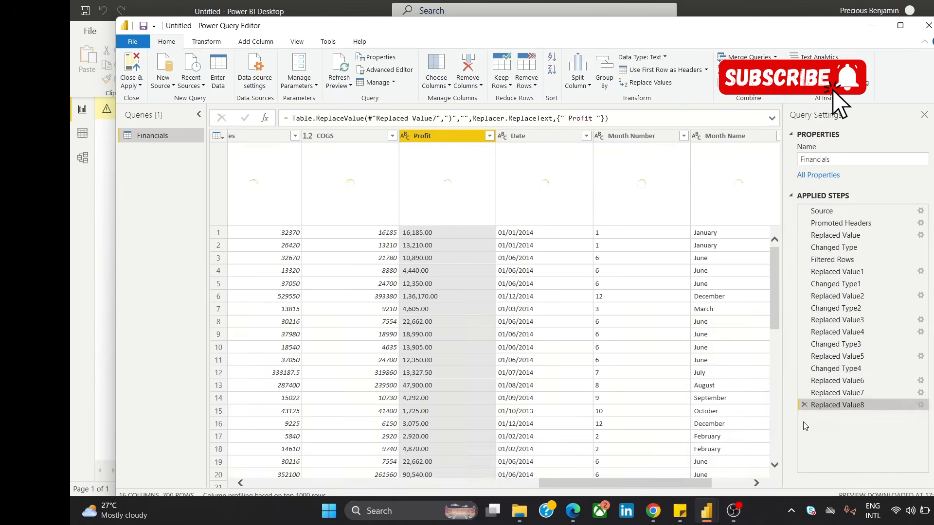
Step: Replace the "-" entries in the Profit column with "0"
{"action": "right_click", "coordinate": [471, 137]}
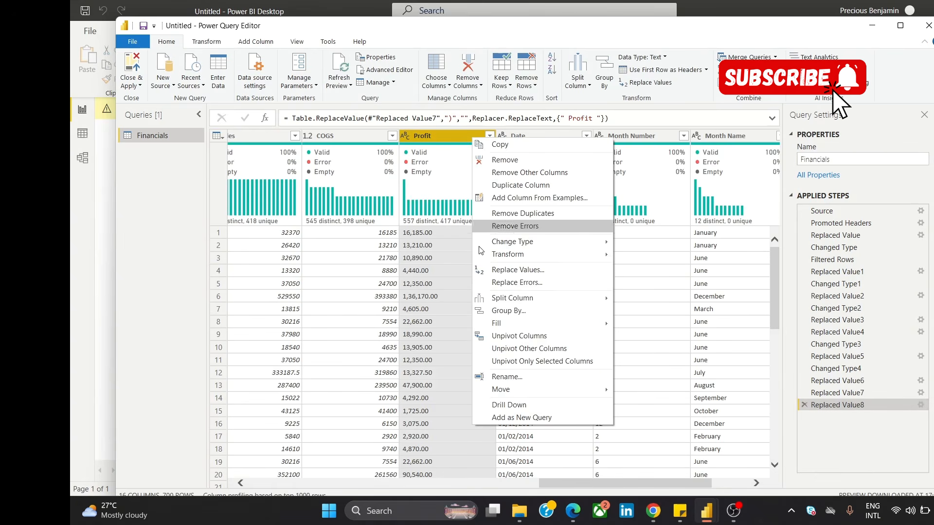
{"action": "left_click", "coordinate": [514, 276]}
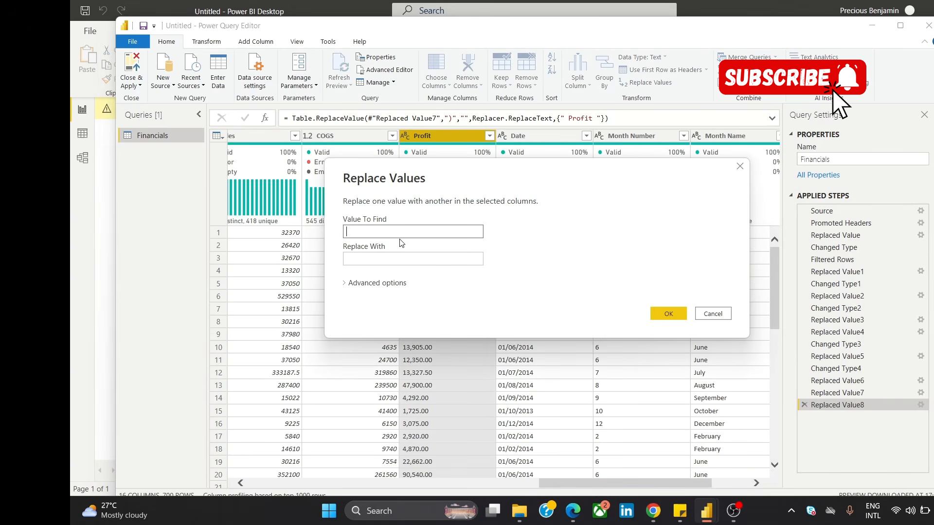
{"action": "type", "text": "-"}
{"action": "left_click", "coordinate": [395, 258]}
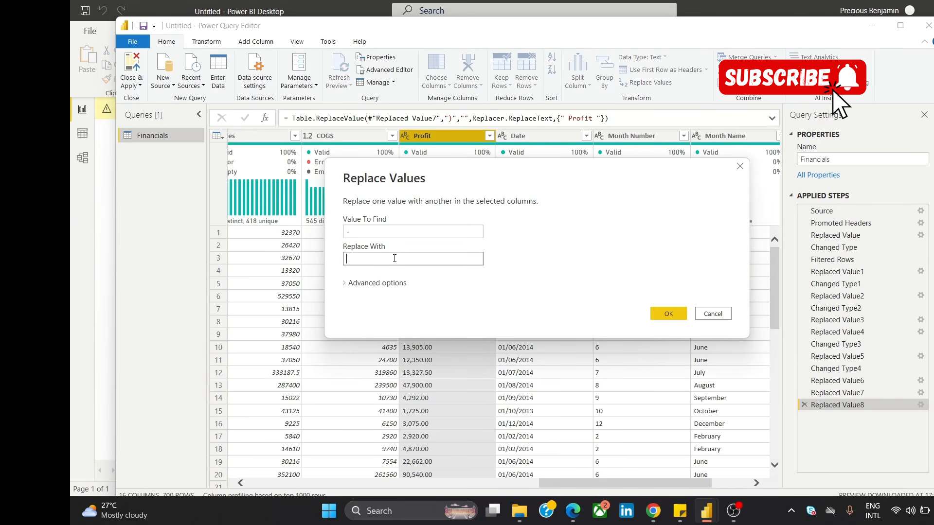
{"action": "left_click", "coordinate": [666, 314]}
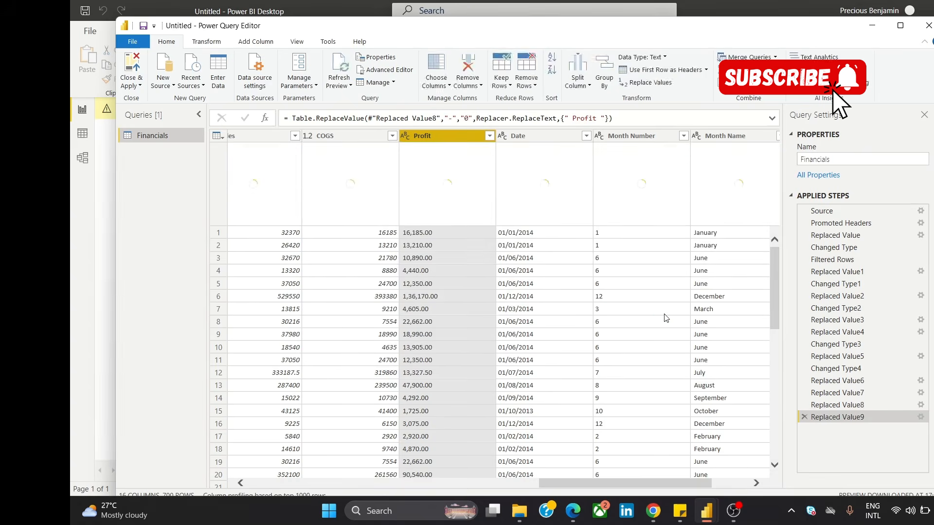
Step: Check the Profit column's distinct values, keeping all of them selected, and change its data type to Decimal Number
{"action": "left_click", "coordinate": [489, 137]}
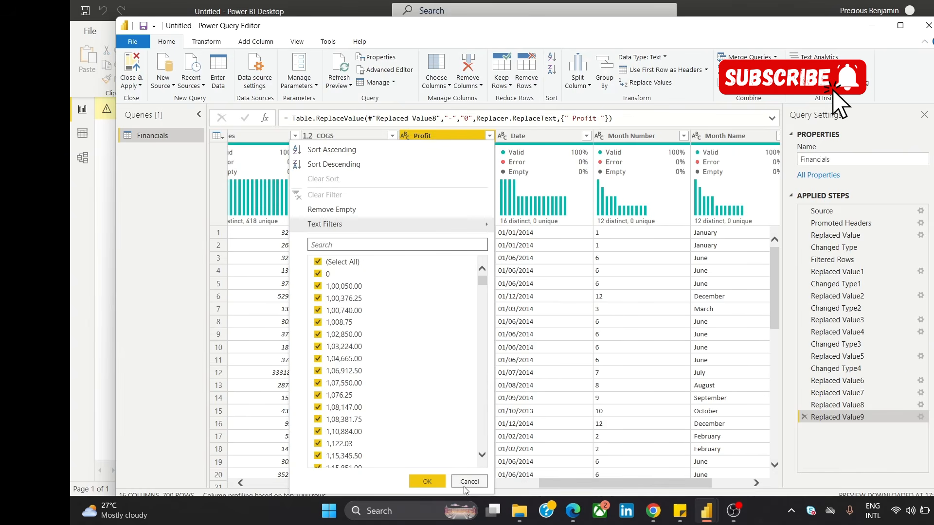
{"action": "left_click", "coordinate": [431, 483]}
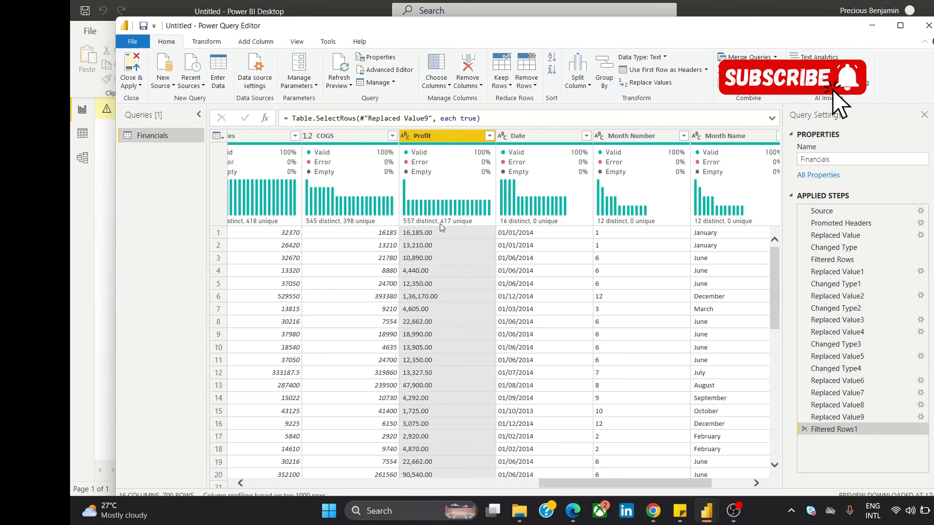
{"action": "right_click", "coordinate": [432, 137]}
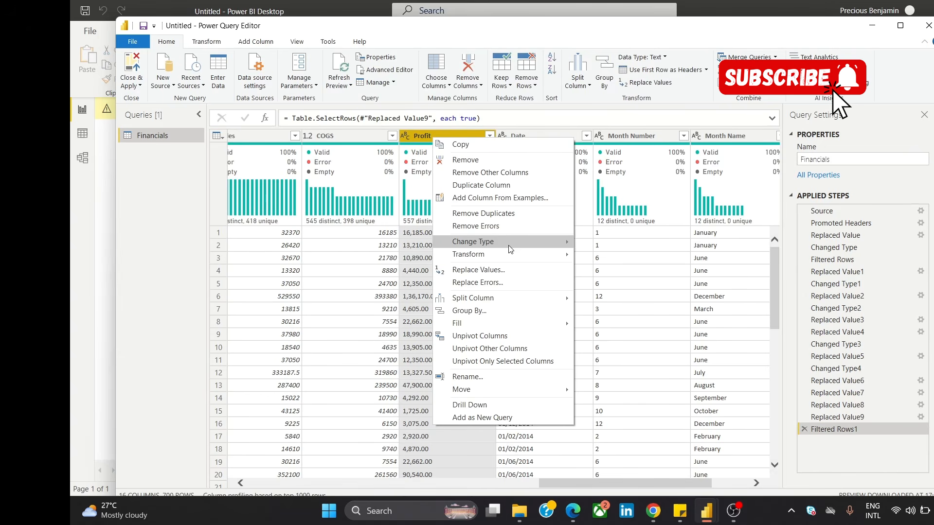
{"action": "mouse_move", "coordinate": [509, 244]}
{"action": "left_click", "coordinate": [638, 244]}
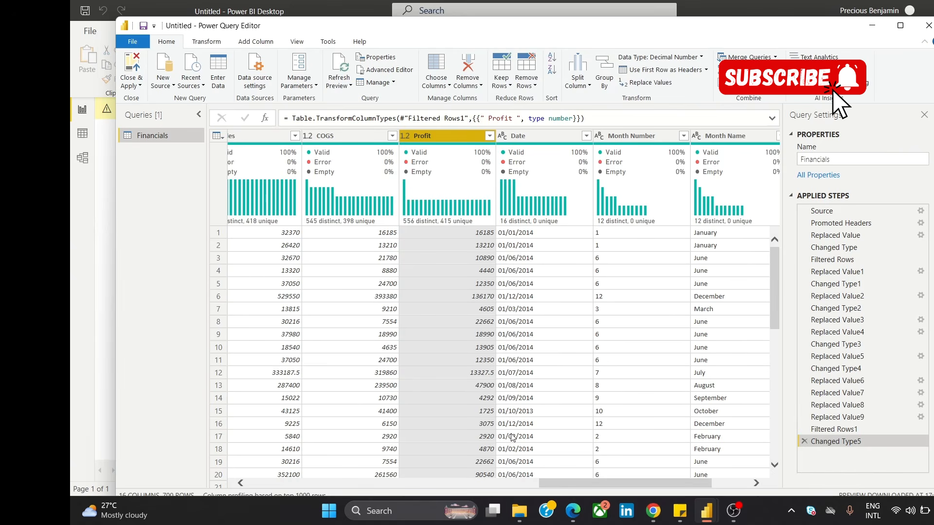
{"action": "left_click_drag", "start_coordinate": [553, 483], "coordinate": [590, 477]}
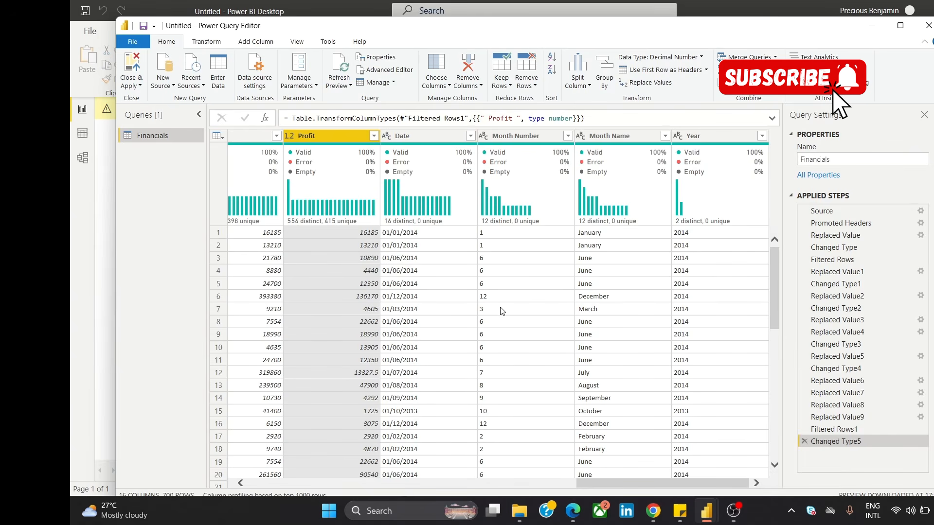
{"action": "left_click", "coordinate": [391, 136]}
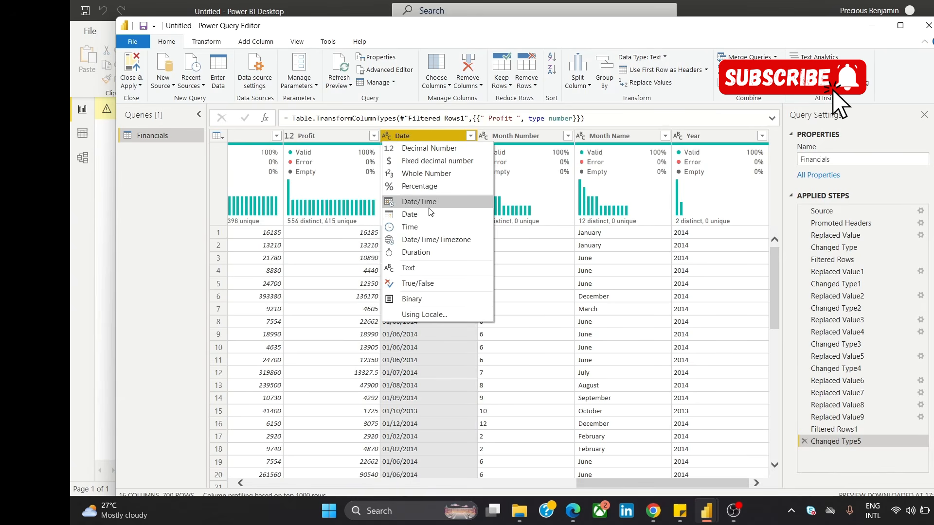
{"action": "left_click", "coordinate": [439, 366]}
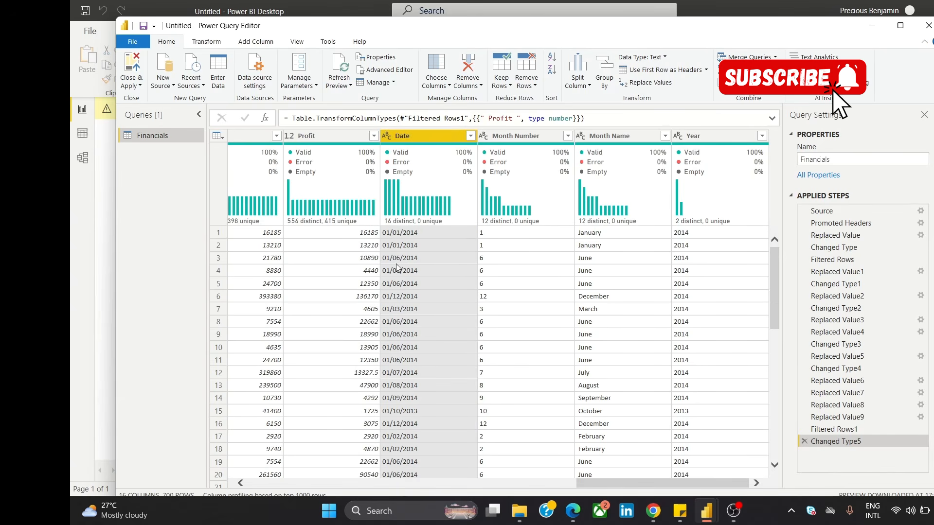
{"action": "left_click", "coordinate": [389, 136]}
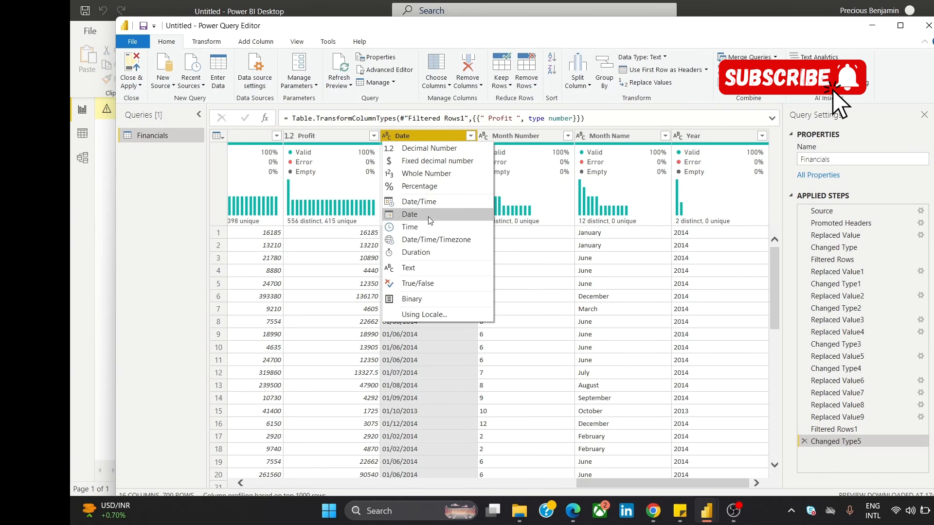
{"action": "left_click", "coordinate": [443, 369]}
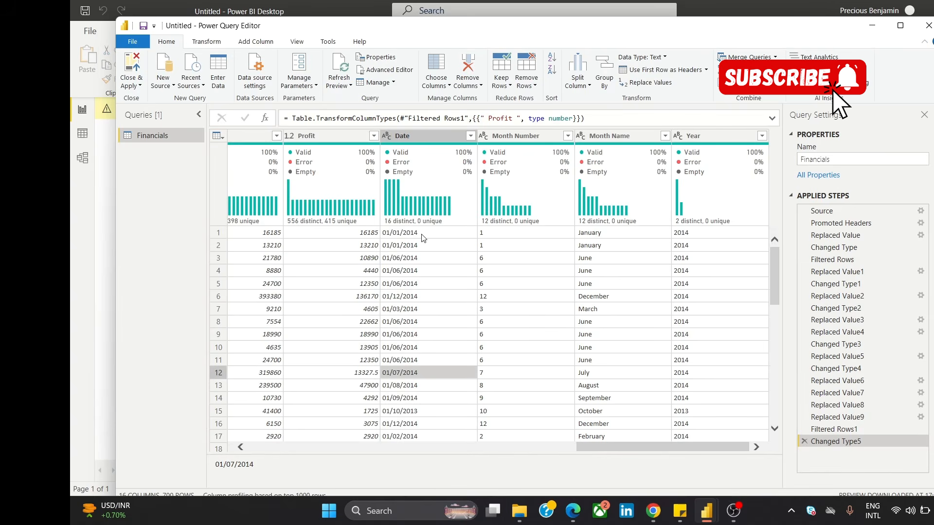
{"action": "left_click", "coordinate": [421, 138]}
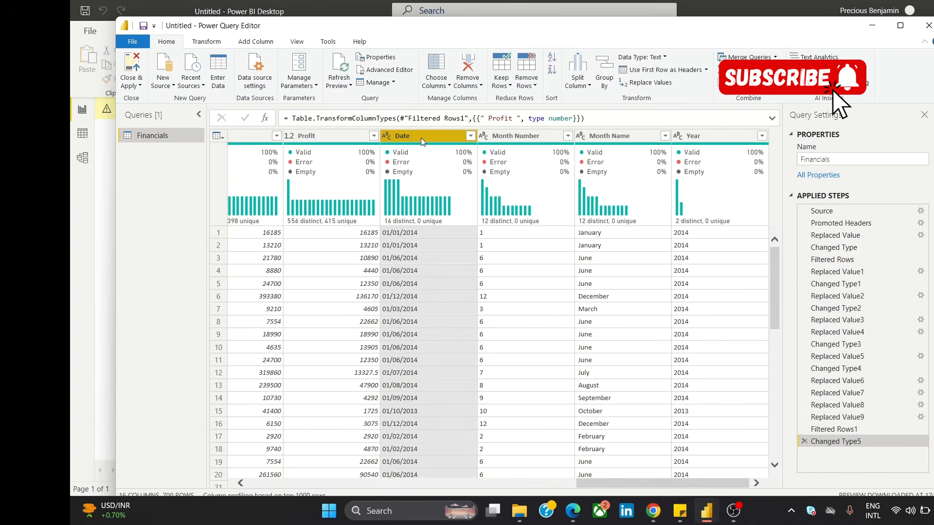
{"action": "left_click", "coordinate": [387, 137]}
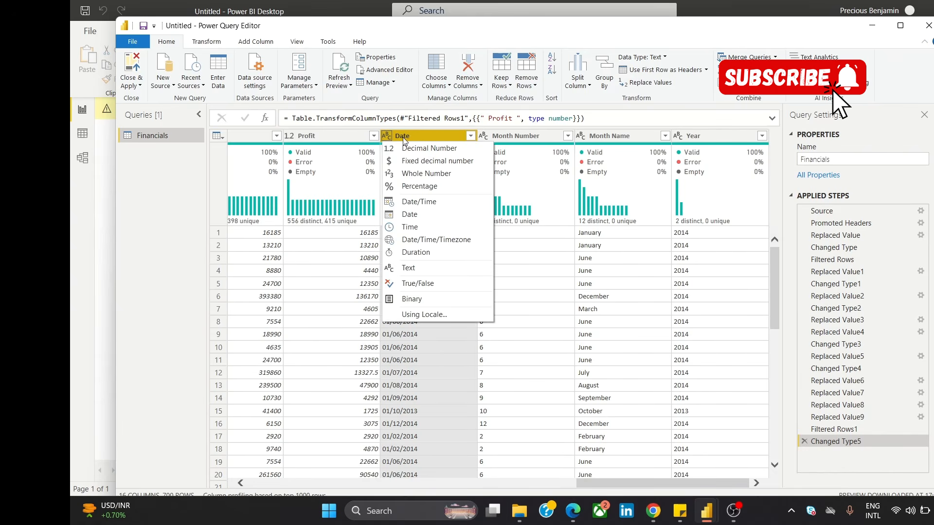
{"action": "right_click", "coordinate": [400, 137]}
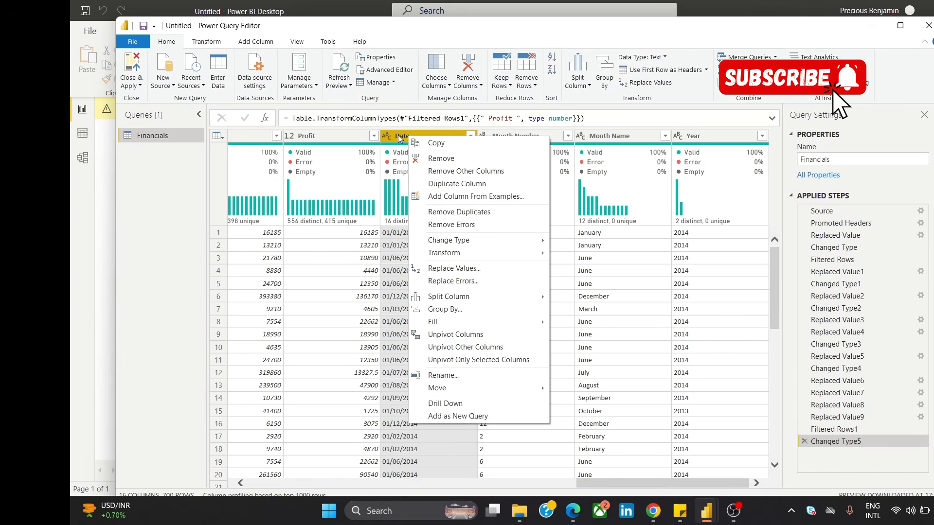
{"action": "left_click", "coordinate": [397, 136]}
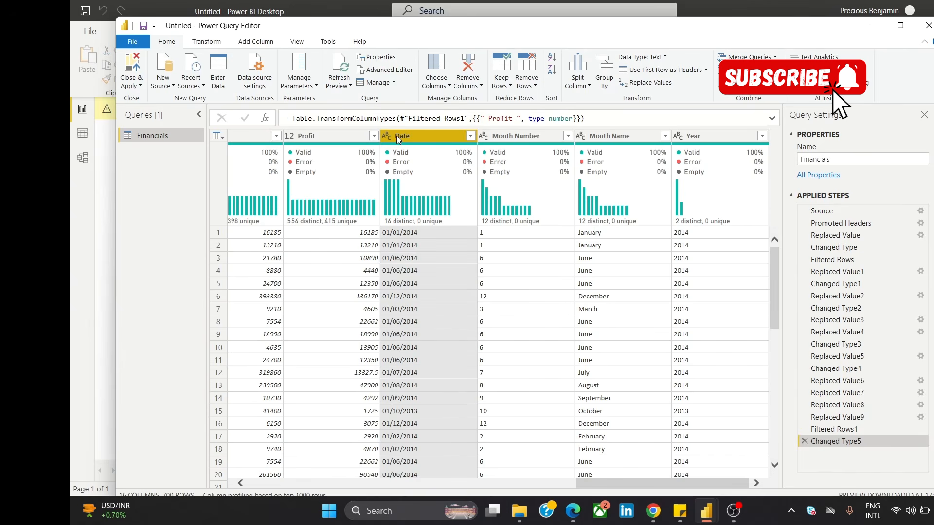
Step: Change the data type of the Date column from text to Date
{"action": "right_click", "coordinate": [396, 136]}
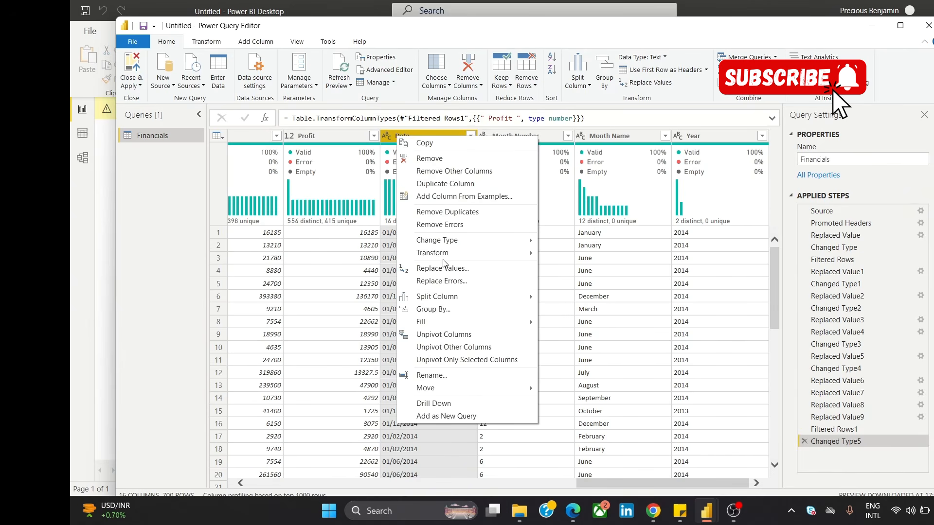
{"action": "mouse_move", "coordinate": [470, 241]}
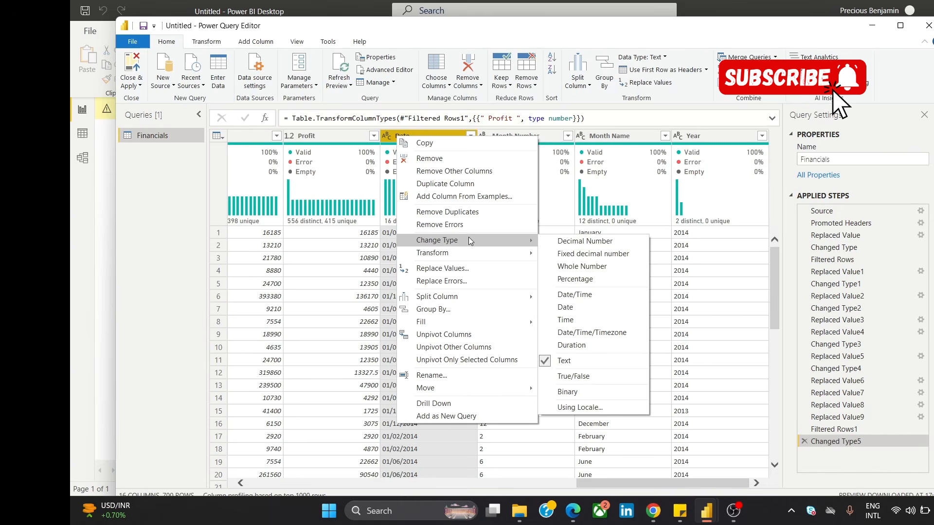
{"action": "left_click", "coordinate": [592, 308]}
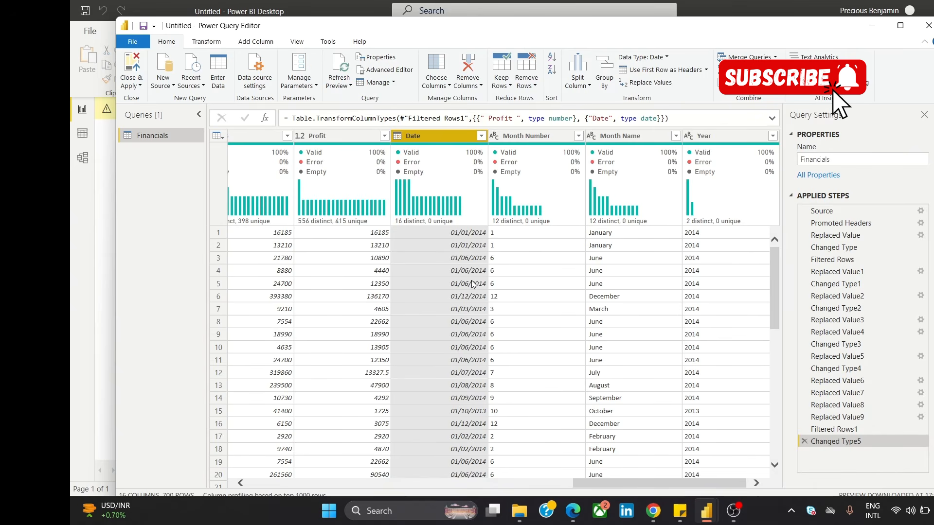
Step: Examine the Date, Month Number, Month Name and Year columns for overlapping date information
{"action": "mouse_move", "coordinate": [462, 166]}
{"action": "scroll", "coordinate": [601, 482], "scroll_direction": "right", "scroll_amount": 1}
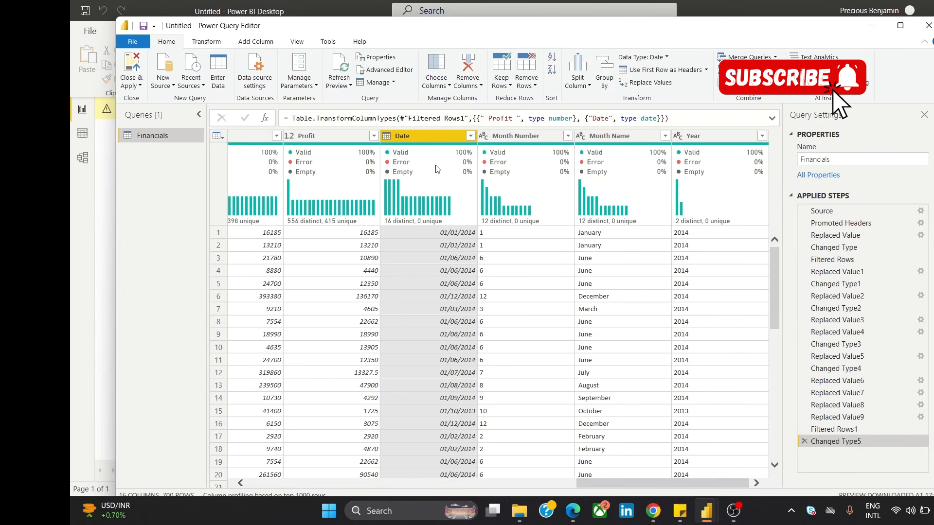
{"action": "mouse_move", "coordinate": [438, 178]}
{"action": "left_click", "coordinate": [501, 153]}
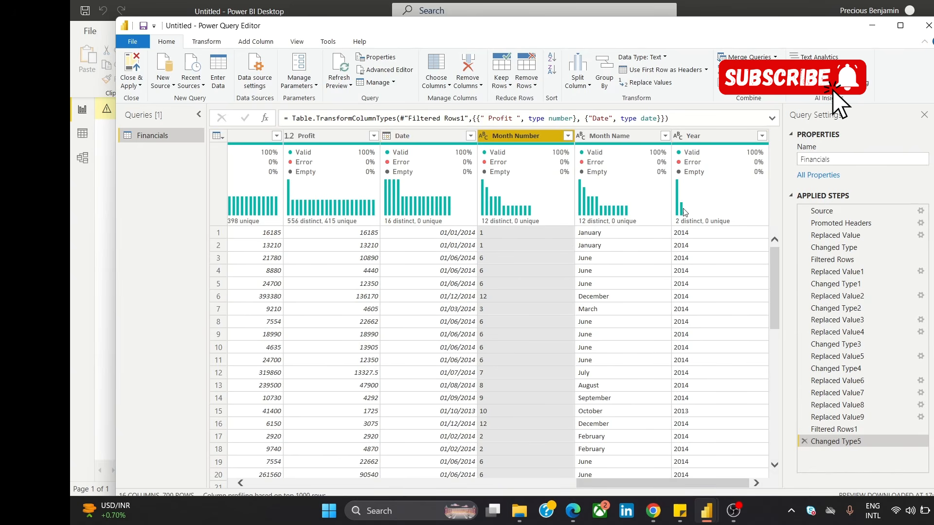
{"action": "mouse_move", "coordinate": [704, 173]}
{"action": "left_click", "coordinate": [412, 142]}
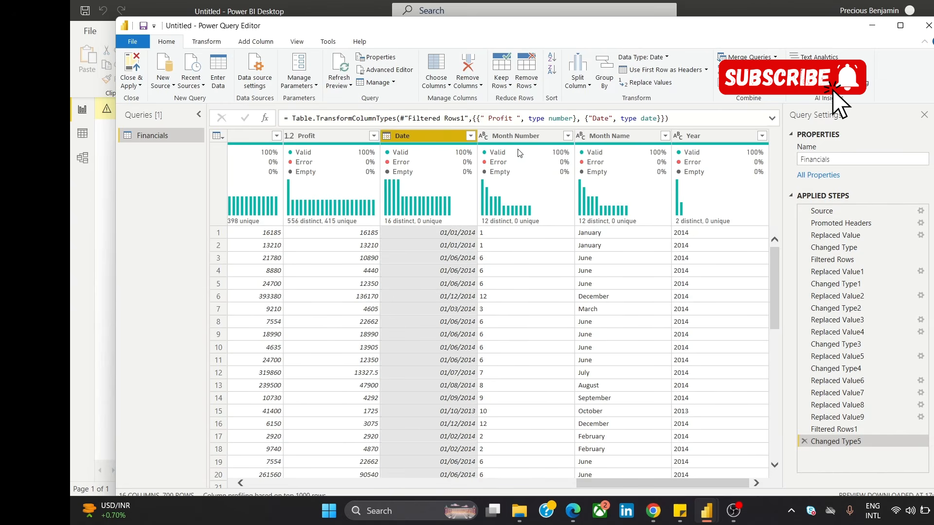
{"action": "left_click", "coordinate": [529, 137]}
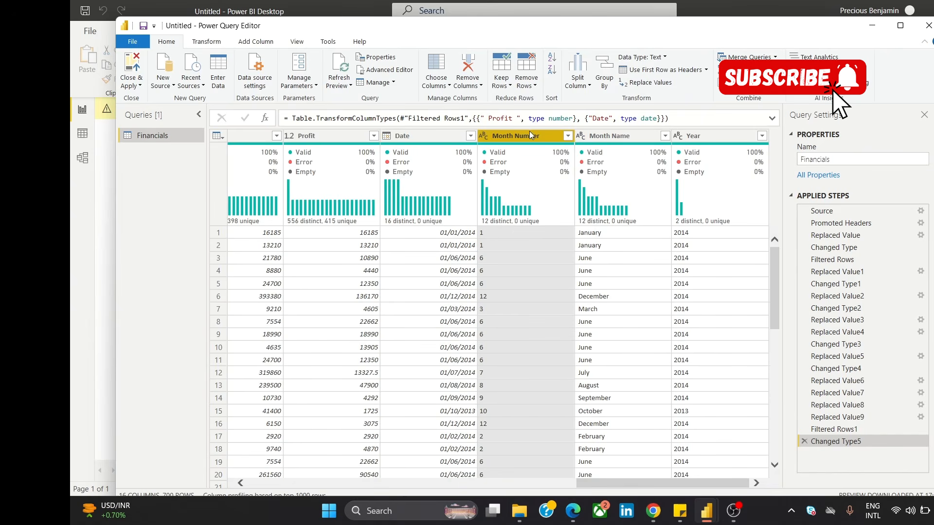
{"action": "left_click", "coordinate": [600, 143]}
{"action": "left_click", "coordinate": [710, 147]}
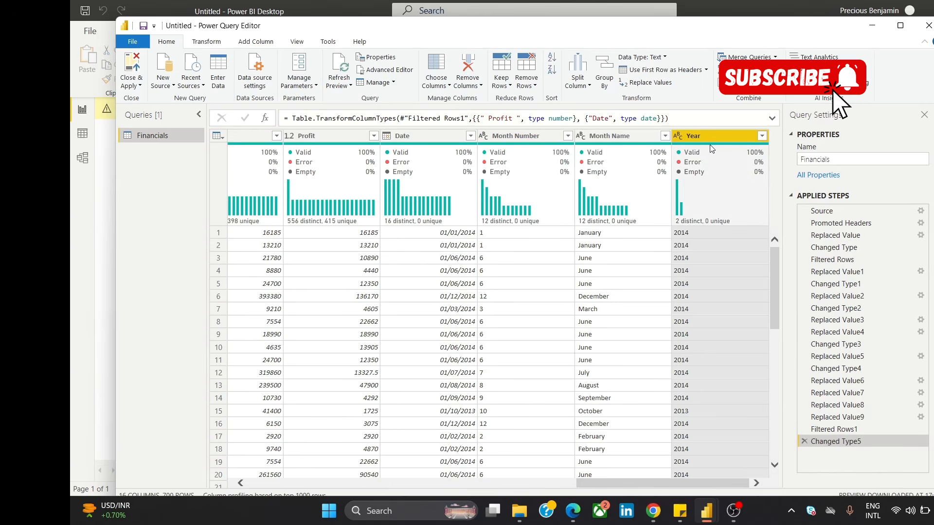
Step: Remove the Month Number, Month Name and Year columns from the Financials query together
{"action": "left_click", "coordinate": [509, 136]}
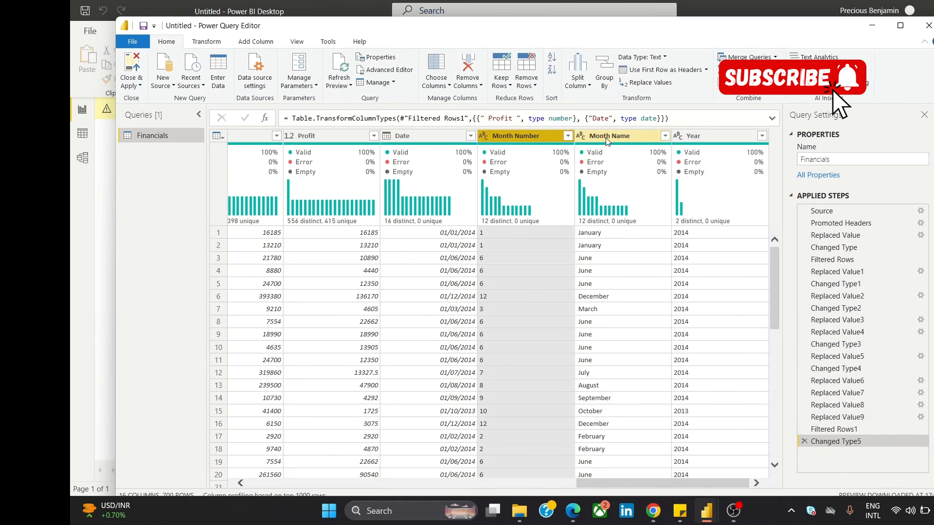
{"action": "left_click", "coordinate": [620, 137], "text": "ctrl"}
{"action": "left_click", "coordinate": [689, 141], "text": "ctrl"}
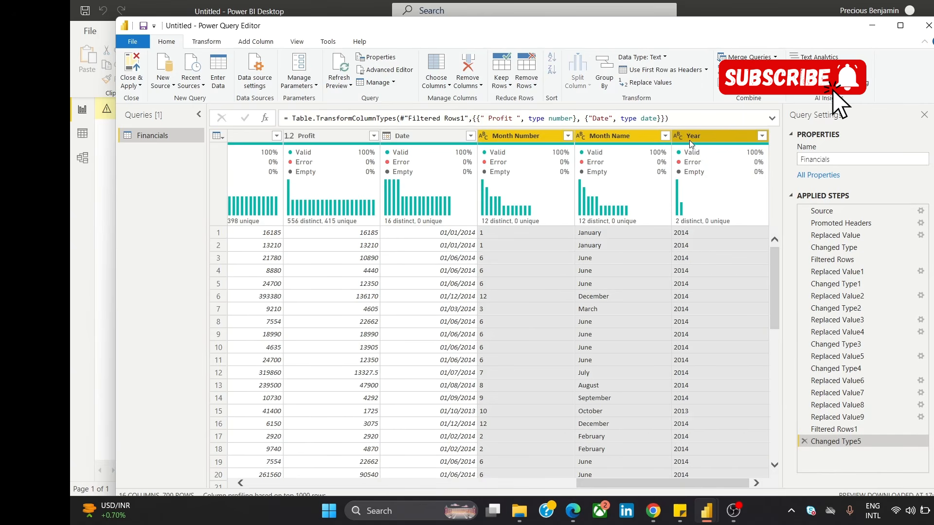
{"action": "right_click", "coordinate": [689, 140]}
{"action": "left_click", "coordinate": [719, 167]}
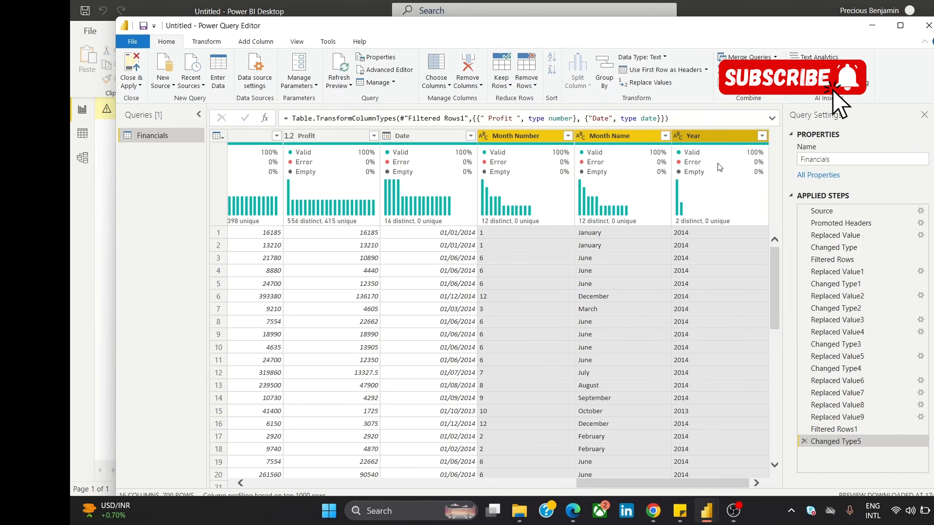
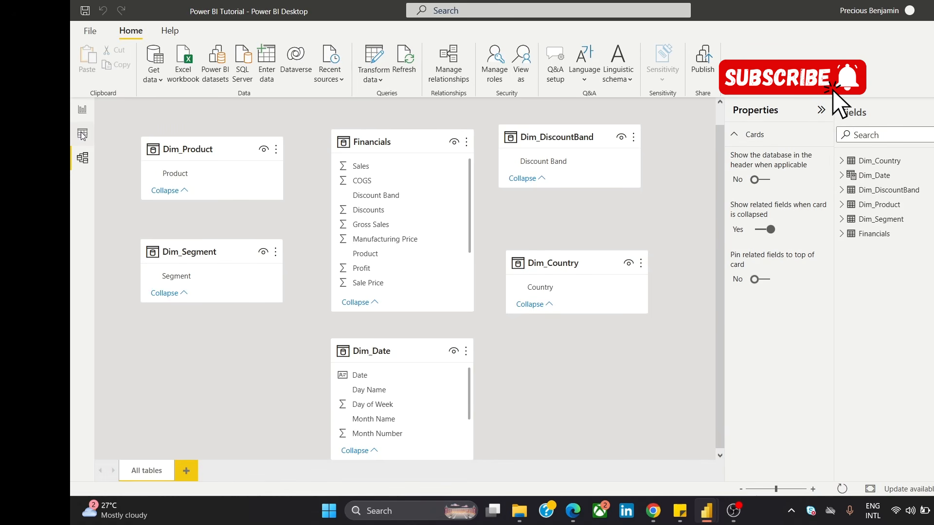
Step: In the model view, create a relationship between the Date column of Financials and the Date column of Dim_Date
{"action": "left_click", "coordinate": [81, 110]}
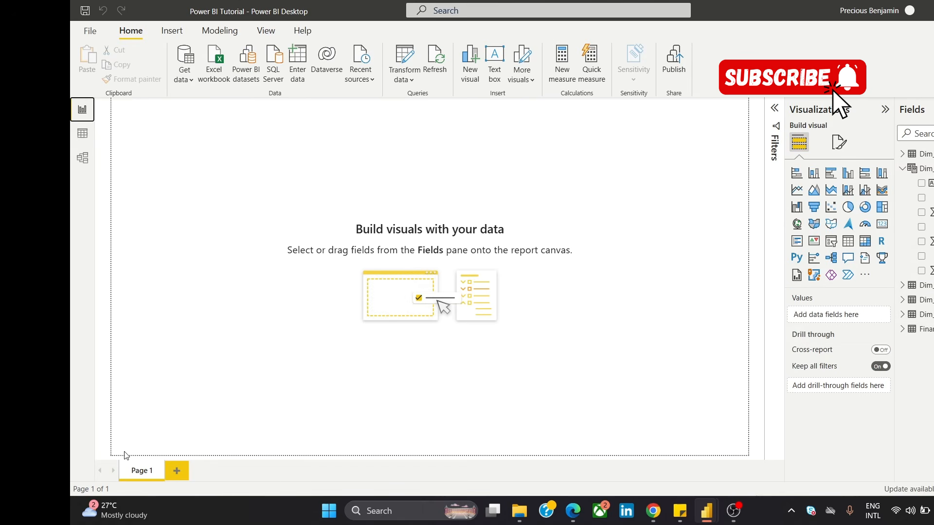
{"action": "left_click", "coordinate": [82, 165]}
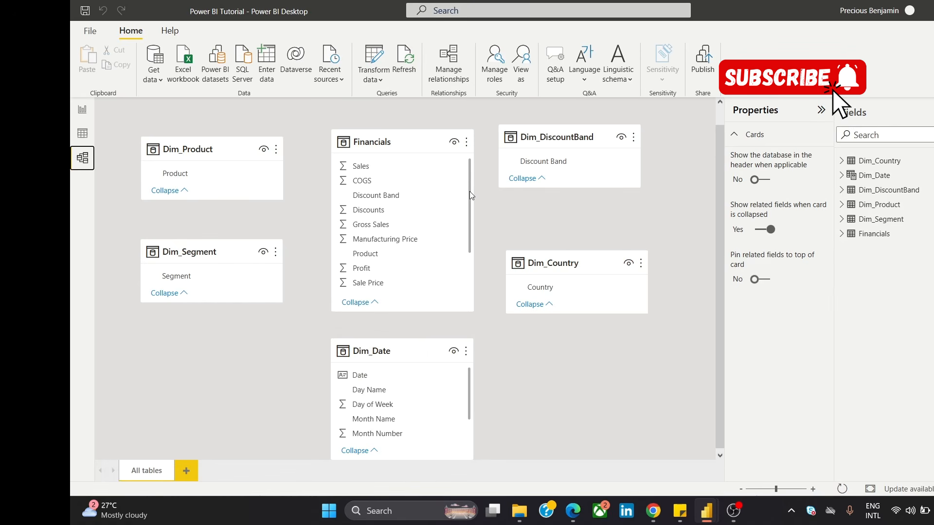
{"action": "left_click_drag", "start_coordinate": [470, 194], "coordinate": [462, 241]}
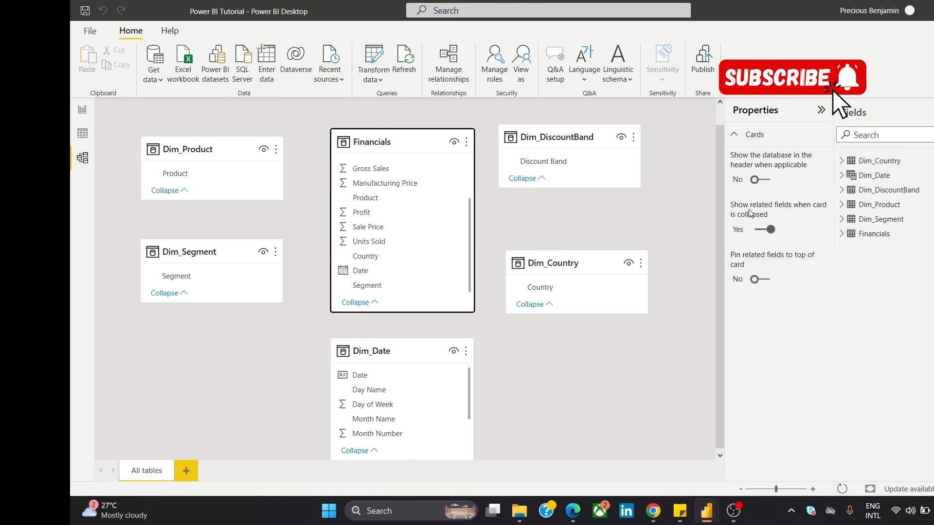
{"action": "left_click_drag", "start_coordinate": [406, 274], "coordinate": [398, 376]}
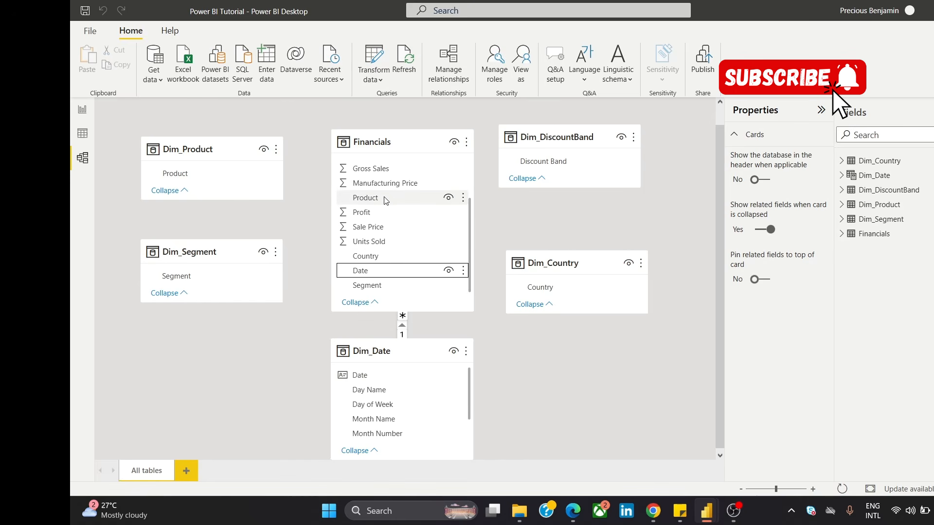
Step: Relate the Product and Discount Band columns of Financials to the matching columns in Dim_Product and Dim_DiscountBand
{"action": "left_click_drag", "start_coordinate": [386, 201], "coordinate": [214, 175]}
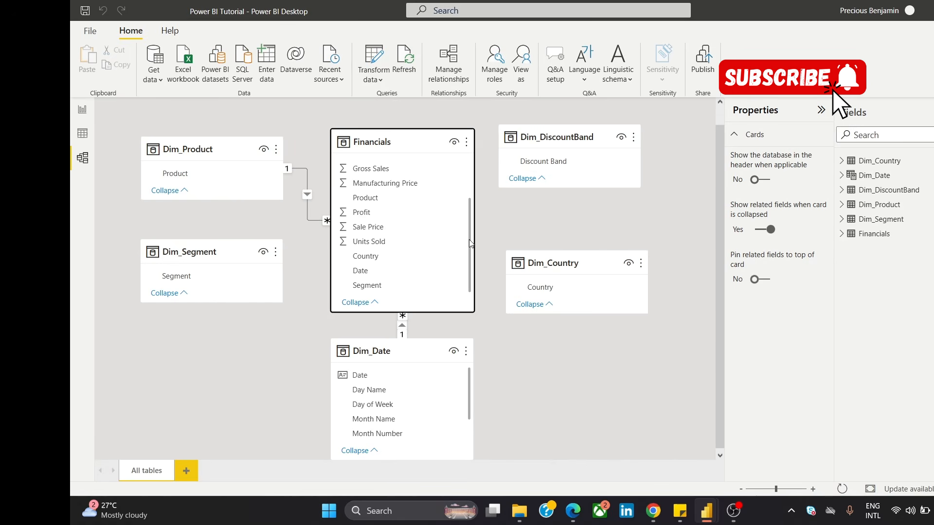
{"action": "left_click_drag", "start_coordinate": [471, 243], "coordinate": [464, 169]}
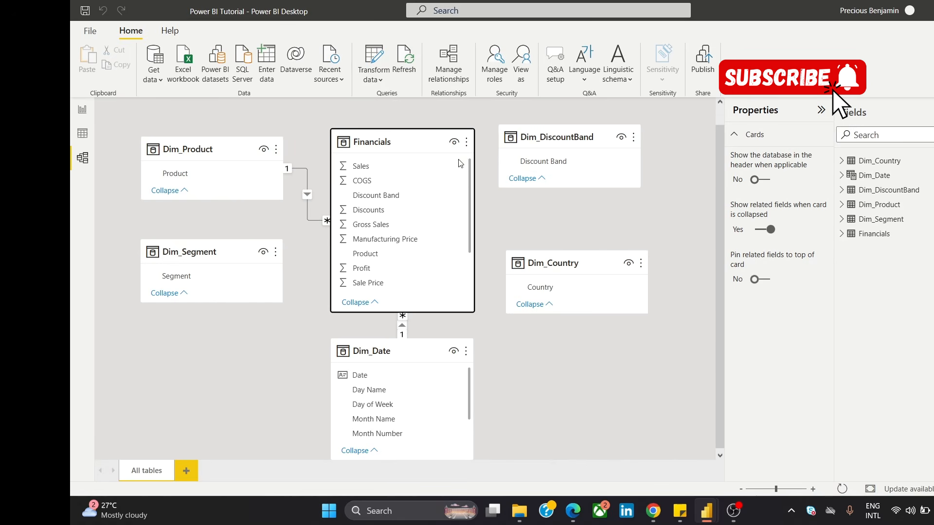
{"action": "left_click_drag", "start_coordinate": [384, 195], "coordinate": [426, 202]}
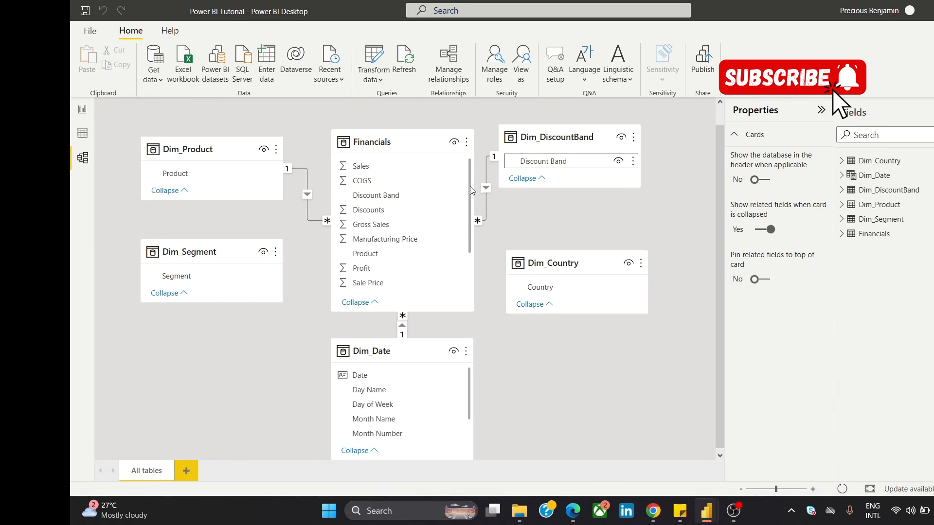
Step: Relate the Country and Segment columns of Financials to the matching columns in Dim_Country and Dim_Segment
{"action": "left_click_drag", "start_coordinate": [470, 185], "coordinate": [465, 243]}
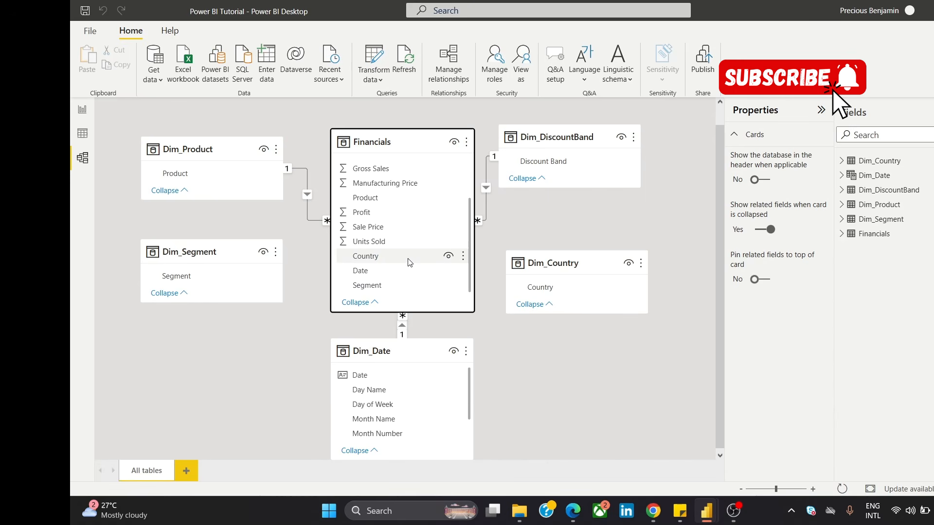
{"action": "left_click_drag", "start_coordinate": [410, 263], "coordinate": [580, 282]}
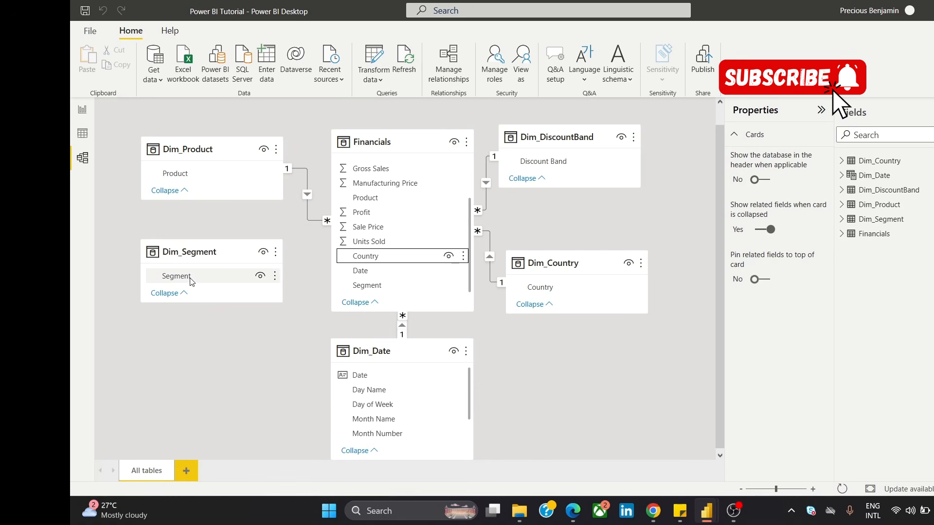
{"action": "left_click_drag", "start_coordinate": [190, 281], "coordinate": [392, 288]}
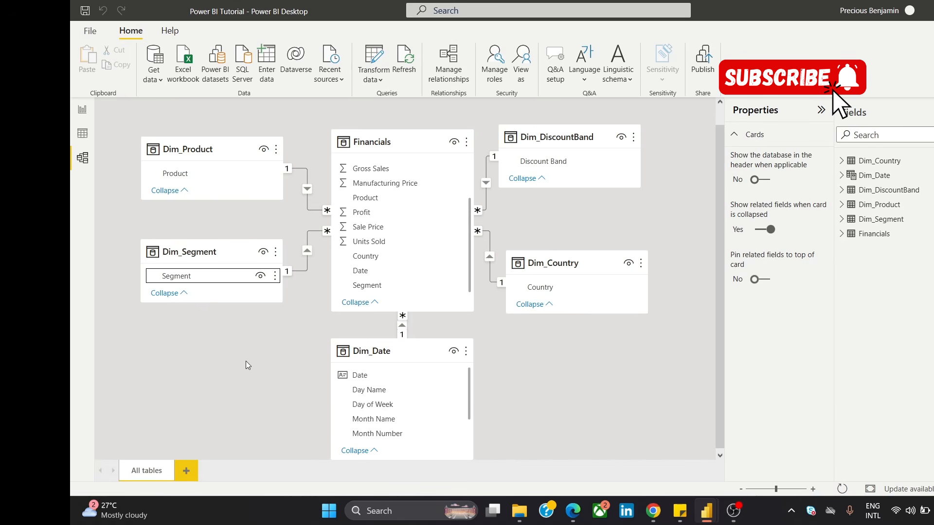
Step: Examine the general and advanced properties of the Dim_Country table, including its storage mode
{"action": "left_click", "coordinate": [598, 268]}
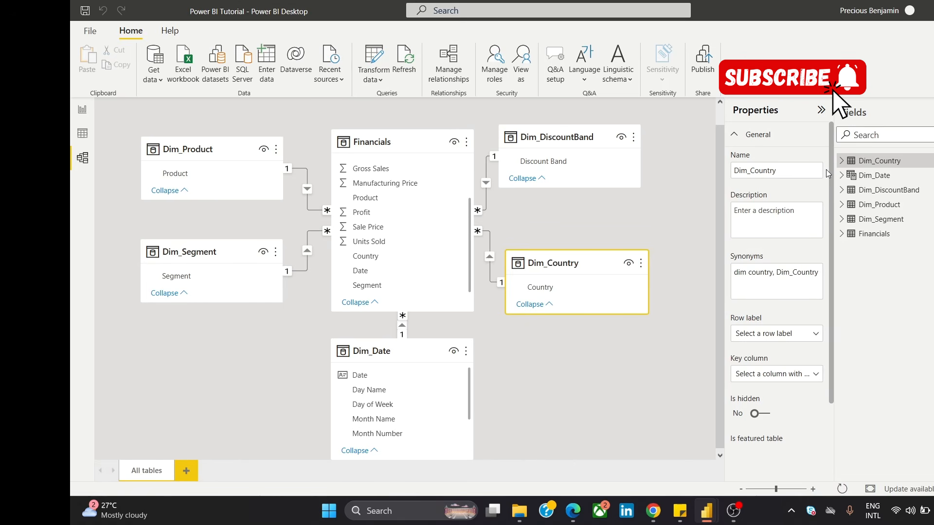
{"action": "scroll", "coordinate": [811, 288], "scroll_direction": "down", "scroll_amount": 2}
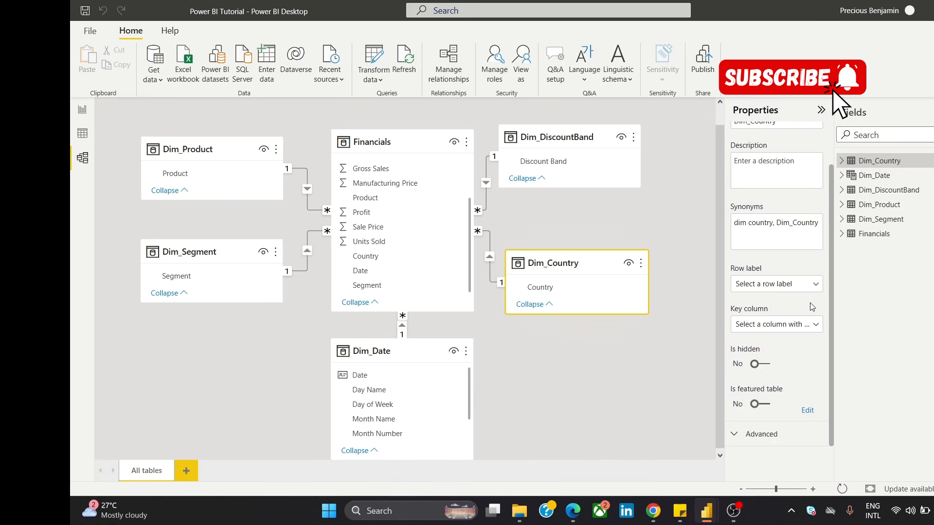
{"action": "left_click", "coordinate": [775, 440]}
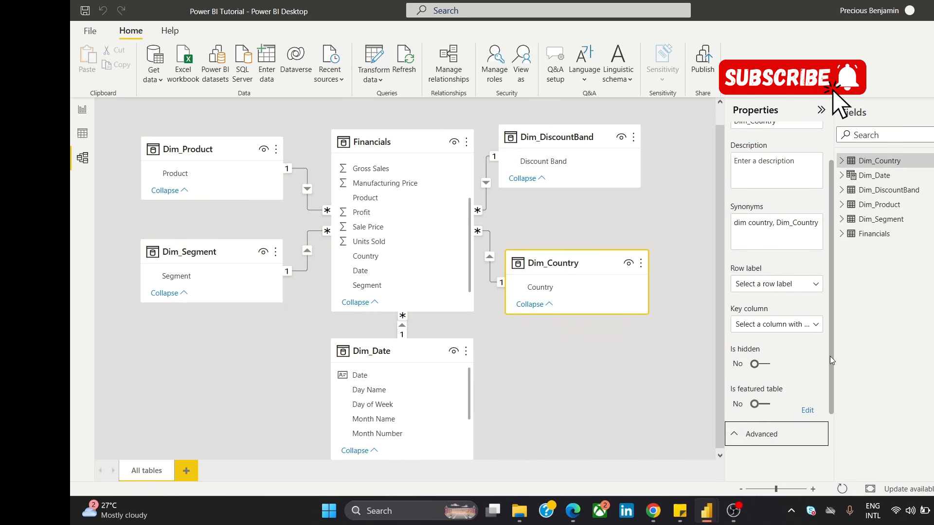
{"action": "left_click_drag", "start_coordinate": [830, 357], "coordinate": [819, 418]}
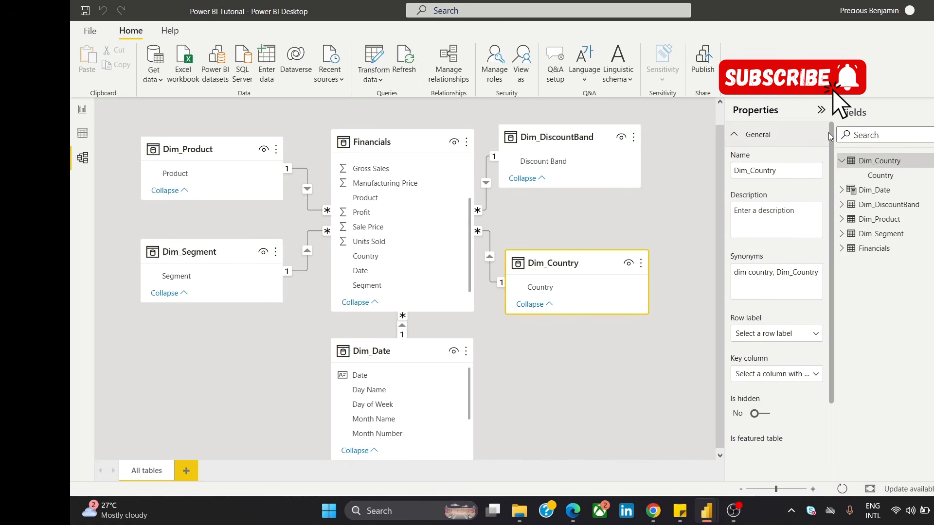
{"action": "left_click", "coordinate": [829, 135]}
{"action": "scroll", "coordinate": [834, 251], "scroll_direction": "down", "scroll_amount": 2}
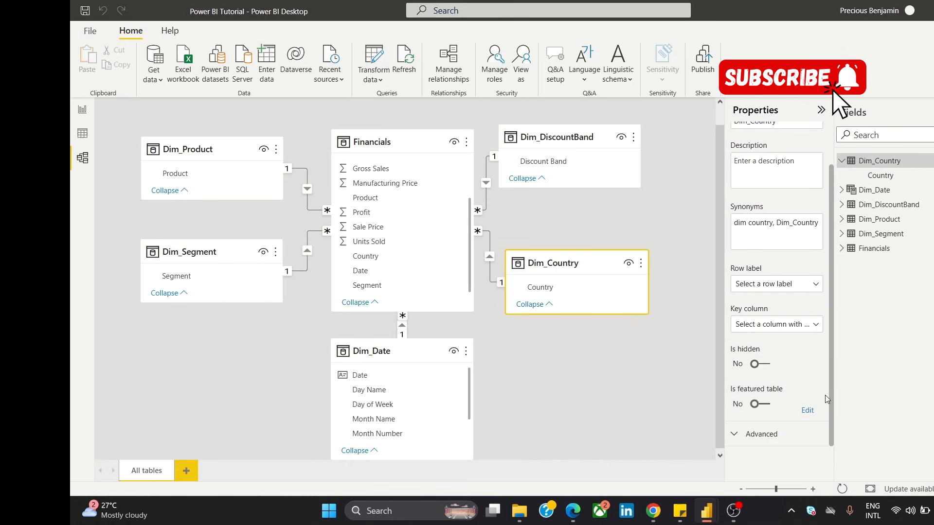
{"action": "left_click", "coordinate": [776, 436]}
{"action": "scroll", "coordinate": [830, 347], "scroll_direction": "down", "scroll_amount": 2}
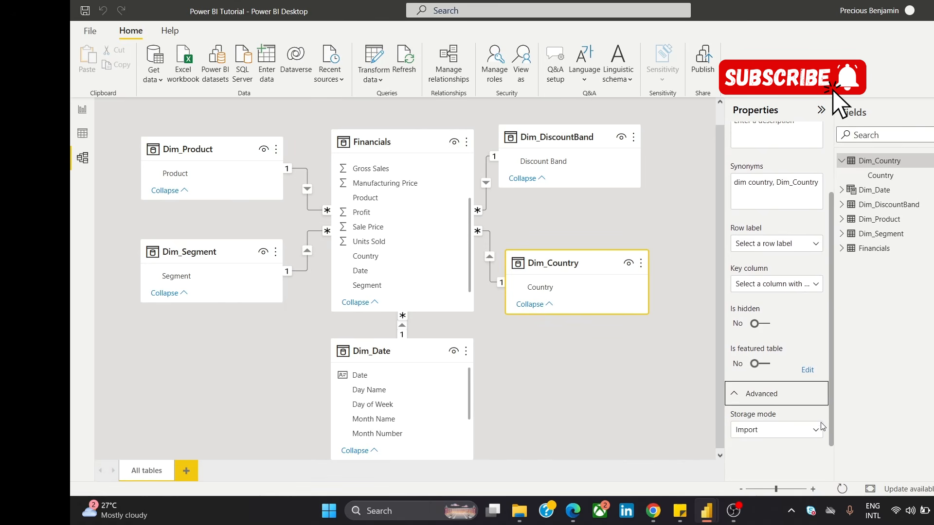
{"action": "scroll", "coordinate": [819, 237], "scroll_direction": "up", "scroll_amount": 4}
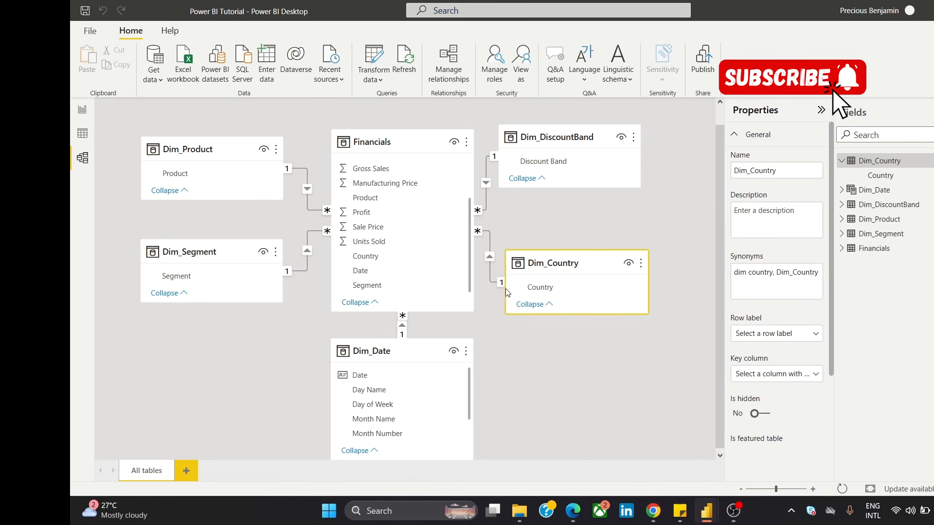
Step: Set the data category of the Country column in Dim_Country to Country/Region, and switch to the report view
{"action": "left_click", "coordinate": [552, 291]}
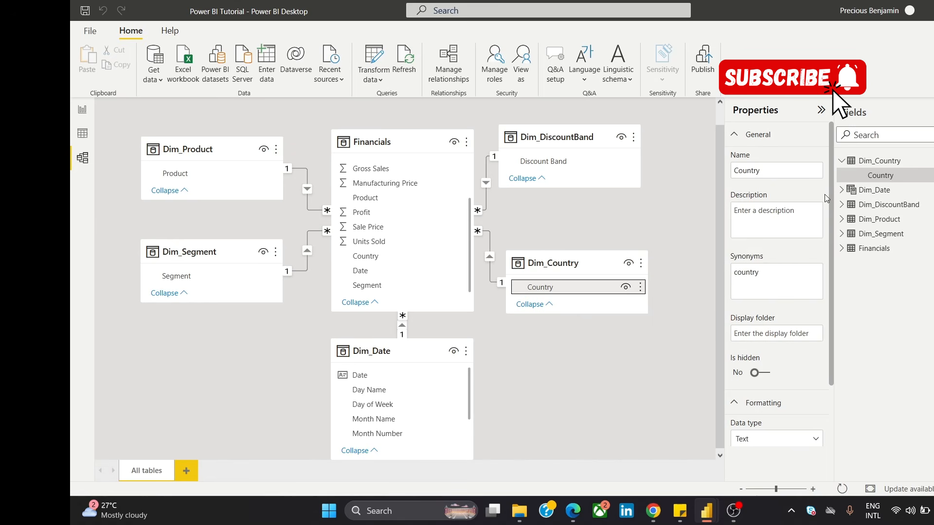
{"action": "scroll", "coordinate": [832, 185], "scroll_direction": "down", "scroll_amount": 3}
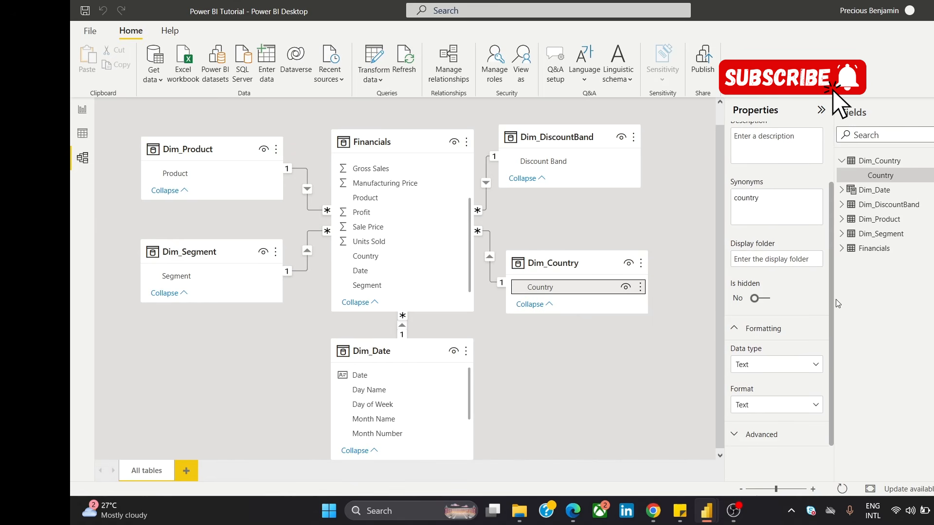
{"action": "left_click", "coordinate": [789, 431]}
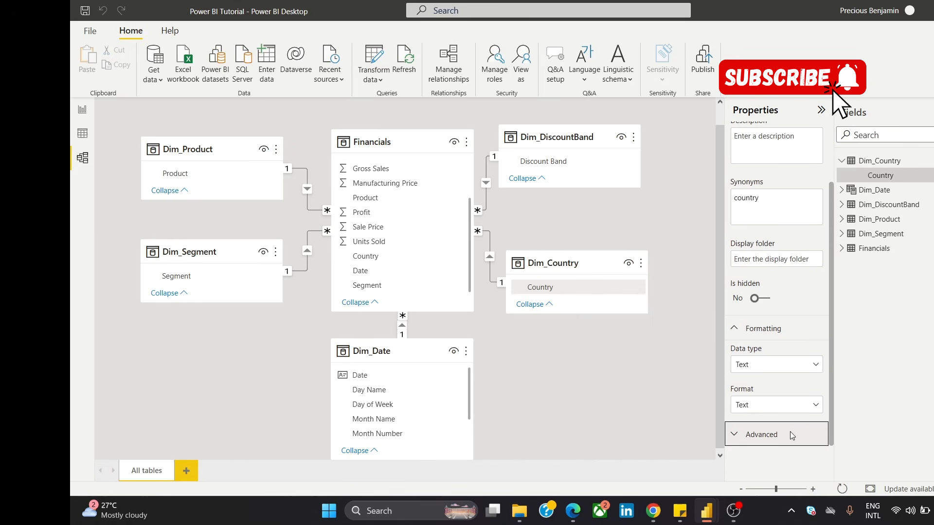
{"action": "left_click_drag", "start_coordinate": [830, 273], "coordinate": [828, 404]}
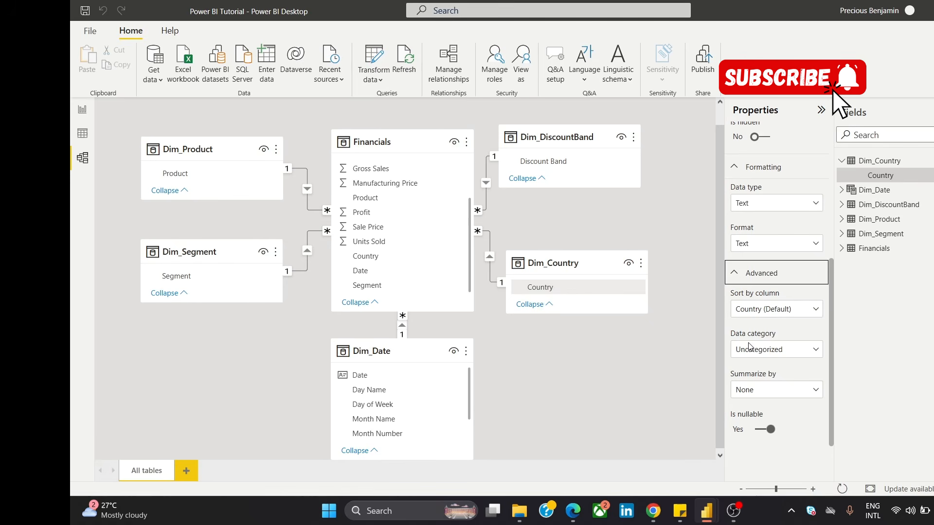
{"action": "left_click", "coordinate": [787, 354]}
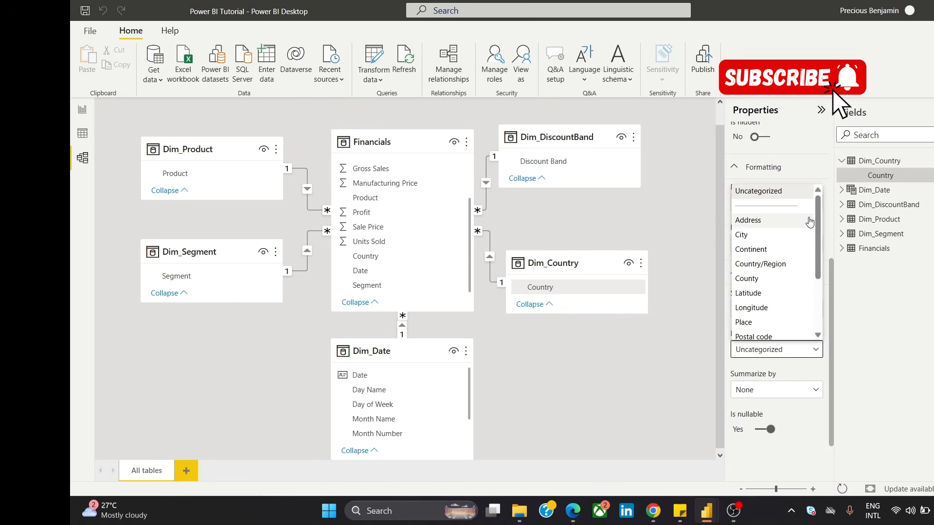
{"action": "left_click", "coordinate": [779, 265]}
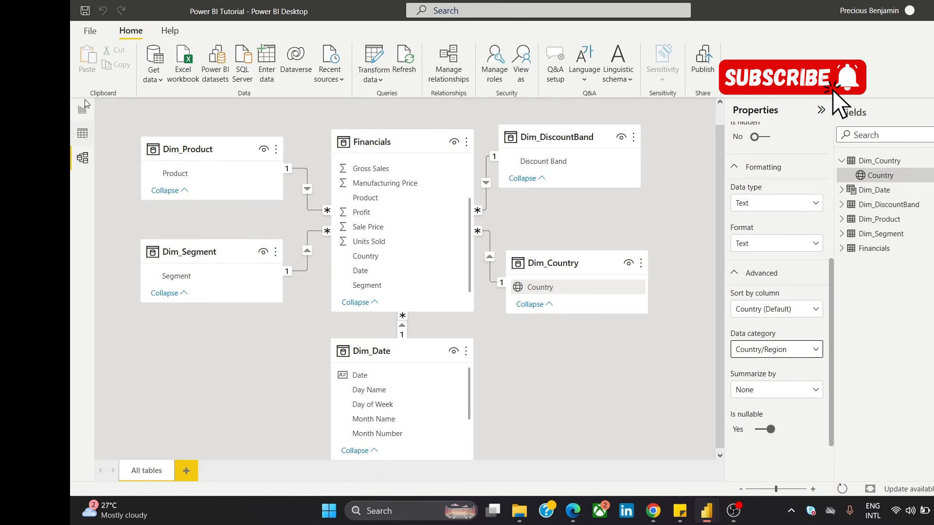
{"action": "left_click", "coordinate": [81, 116]}
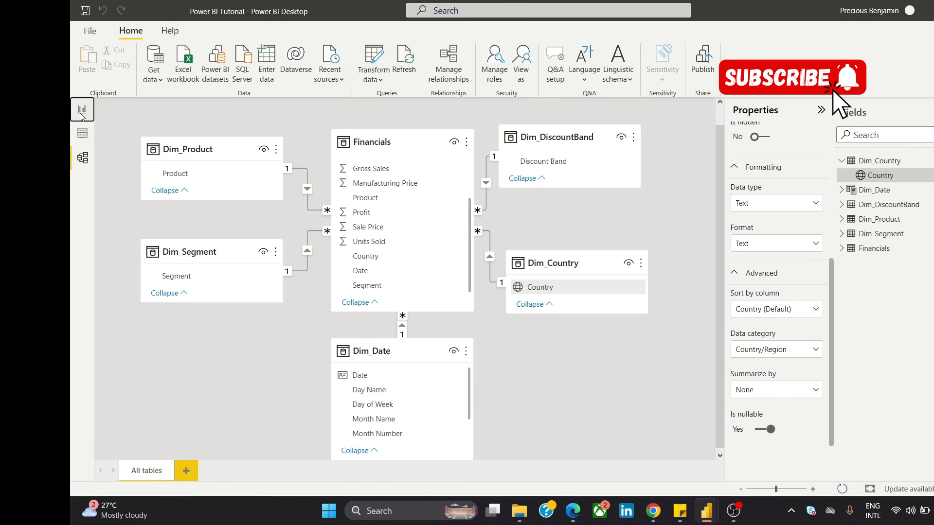
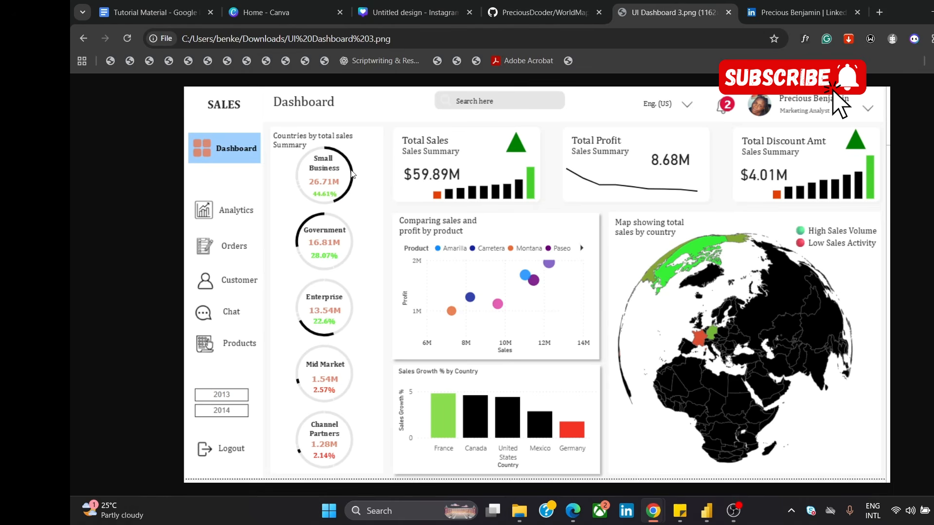
Step: Review the DAX formula for each segment's sales in the Tutorial Material document, and return to the Power BI Tutorial report
{"action": "key", "text": "ctrl+1"}
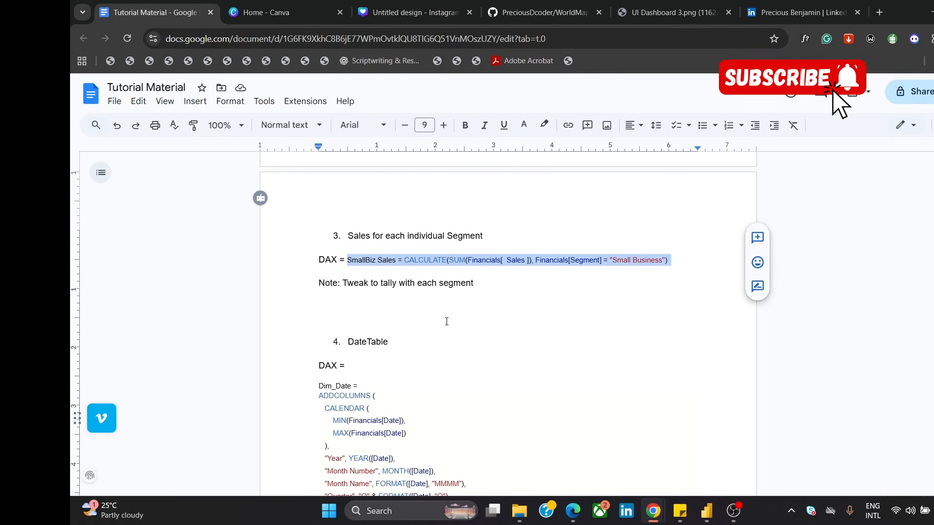
{"action": "left_click", "coordinate": [535, 268]}
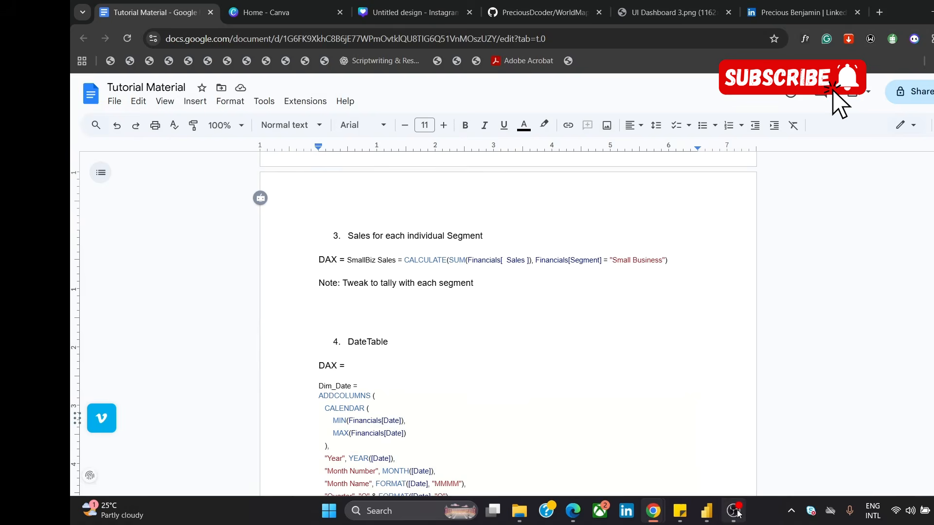
{"action": "mouse_move", "coordinate": [707, 511]}
{"action": "left_click", "coordinate": [724, 482]}
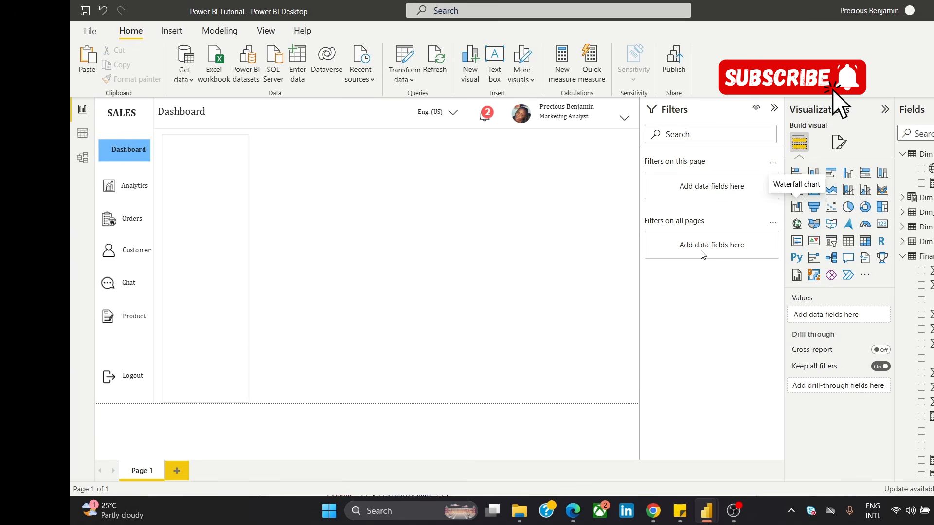
Step: Insert a donut chart and shrink it to fit in the empty canvas area beside the tall card
{"action": "left_click", "coordinate": [865, 215]}
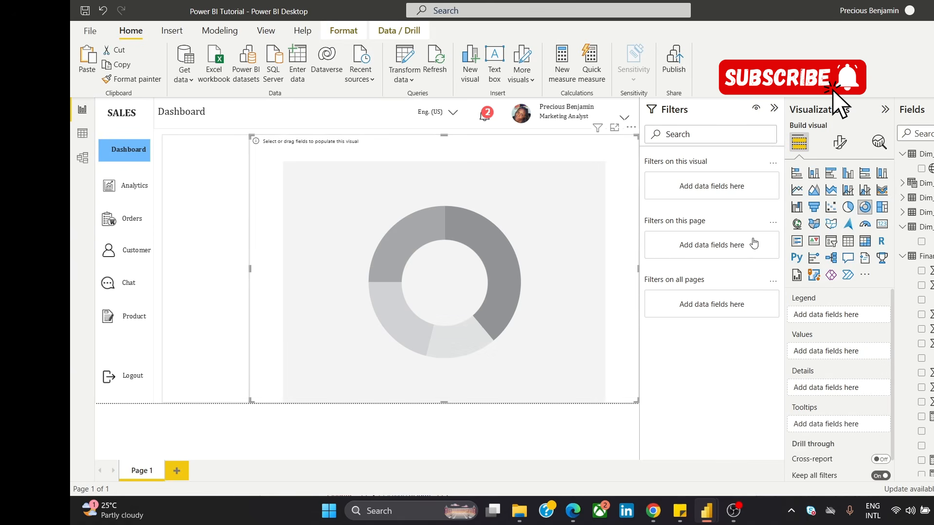
{"action": "left_click_drag", "start_coordinate": [250, 136], "coordinate": [336, 213]}
{"action": "left_click_drag", "start_coordinate": [470, 245], "coordinate": [421, 194]}
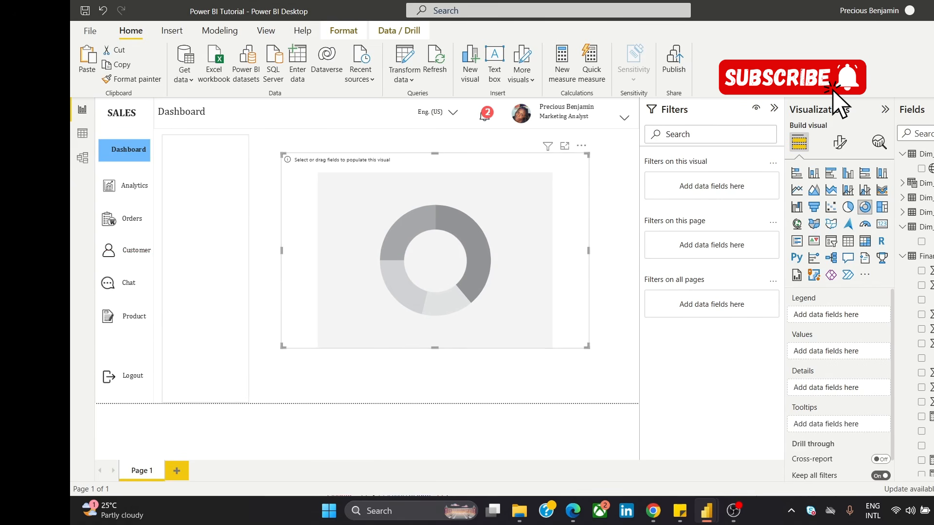
Step: Assign Total Sales as the donut chart's values and Segment as its legend, and enlarge the chart slightly
{"action": "scroll", "coordinate": [914, 292], "scroll_direction": "down", "scroll_amount": 3}
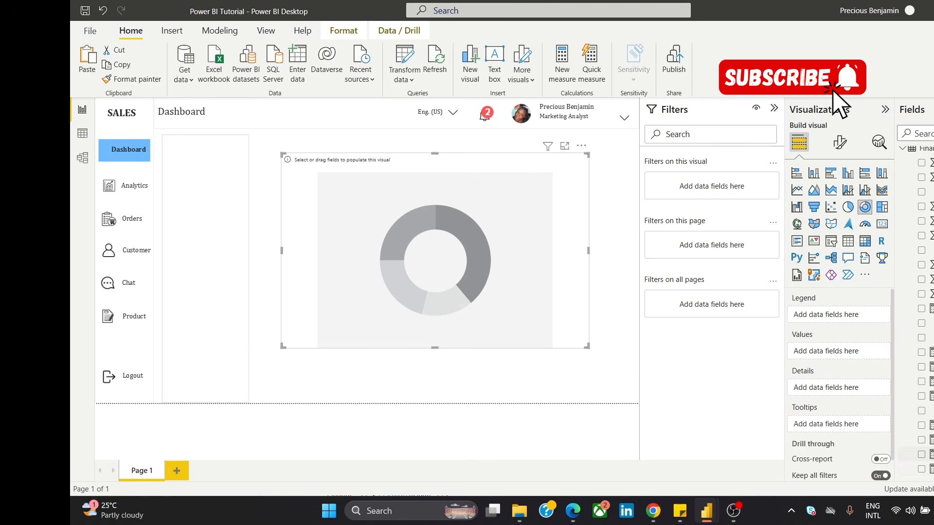
{"action": "left_click_drag", "start_coordinate": [922, 469], "coordinate": [849, 350]}
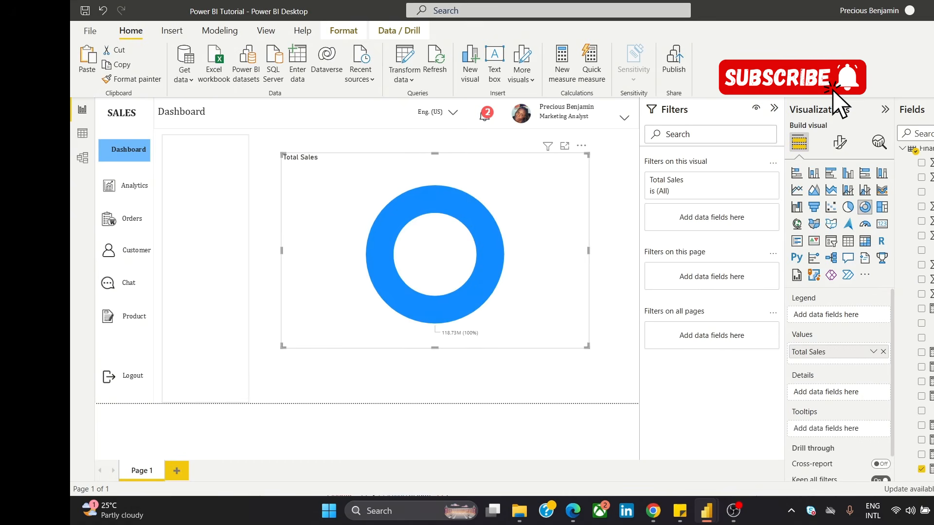
{"action": "scroll", "coordinate": [921, 316], "scroll_direction": "up", "scroll_amount": 3}
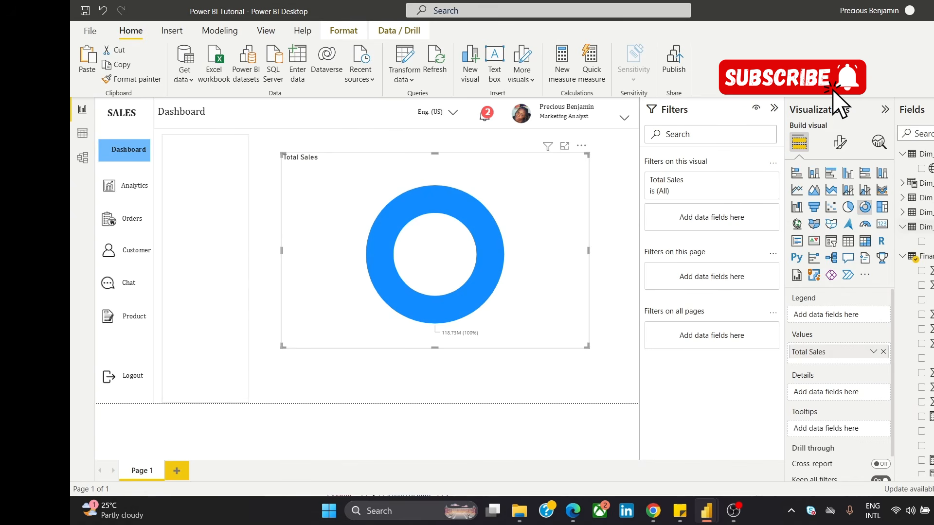
{"action": "left_click_drag", "start_coordinate": [921, 241], "coordinate": [852, 317]}
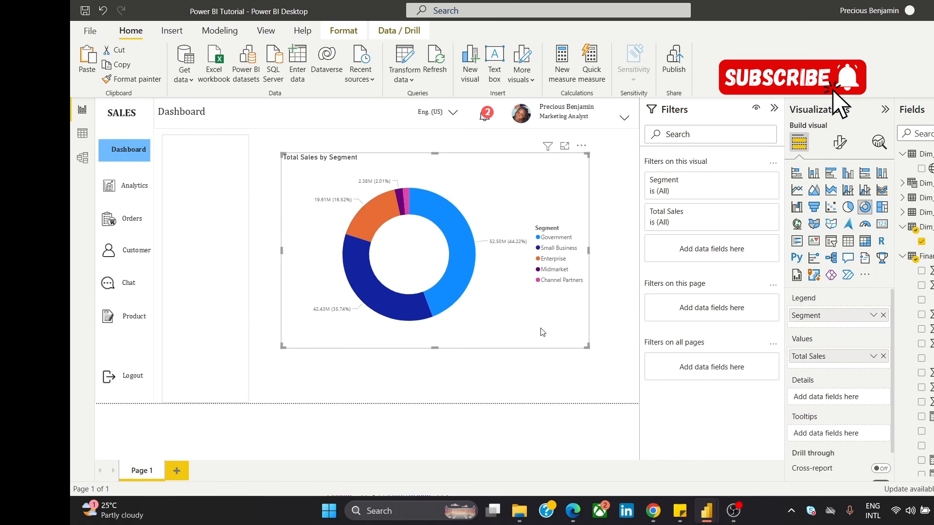
{"action": "left_click_drag", "start_coordinate": [588, 347], "coordinate": [620, 390]}
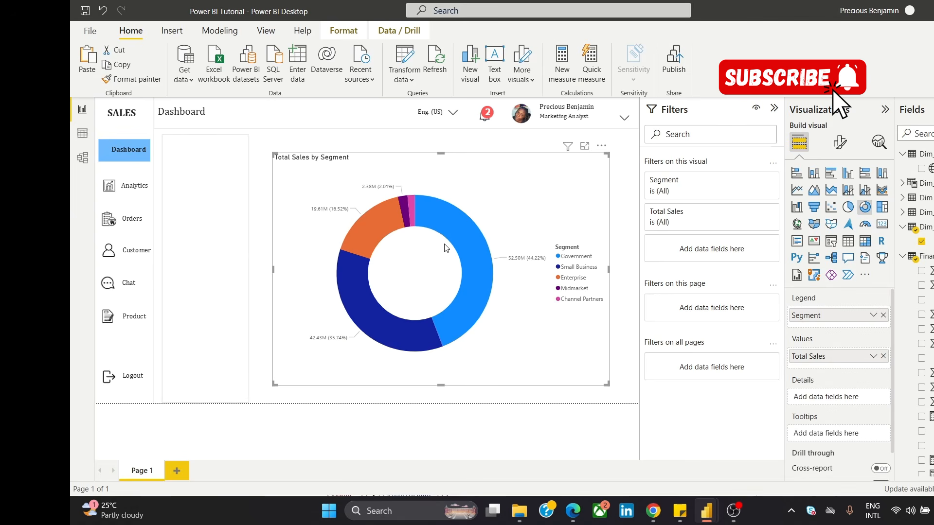
Step: Set the donut chart's detail label contents to Data value, percent of total
{"action": "left_click", "coordinate": [839, 142]}
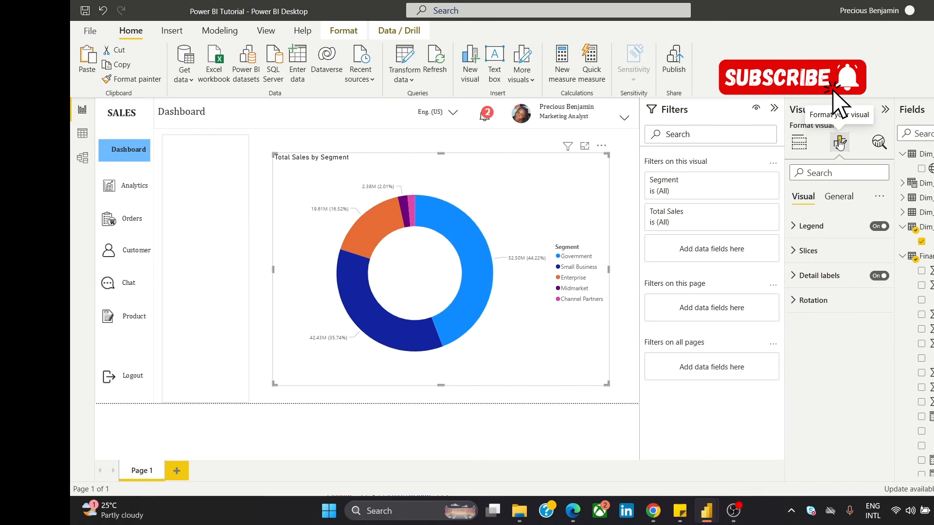
{"action": "left_click", "coordinate": [819, 277]}
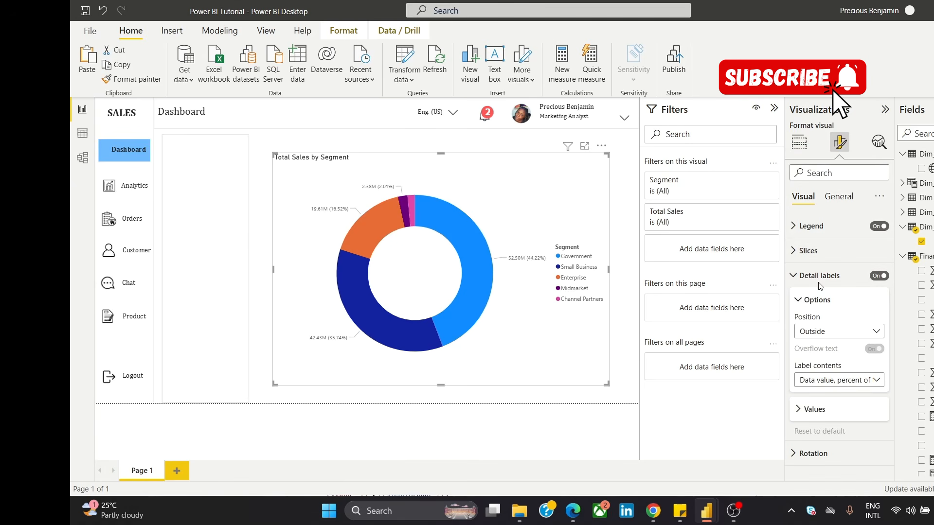
{"action": "left_click", "coordinate": [846, 384]}
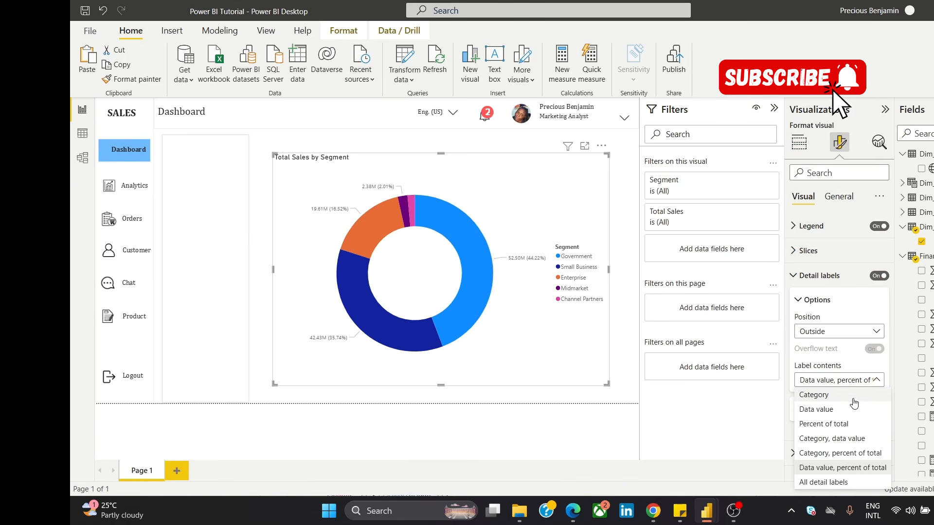
{"action": "left_click", "coordinate": [849, 468]}
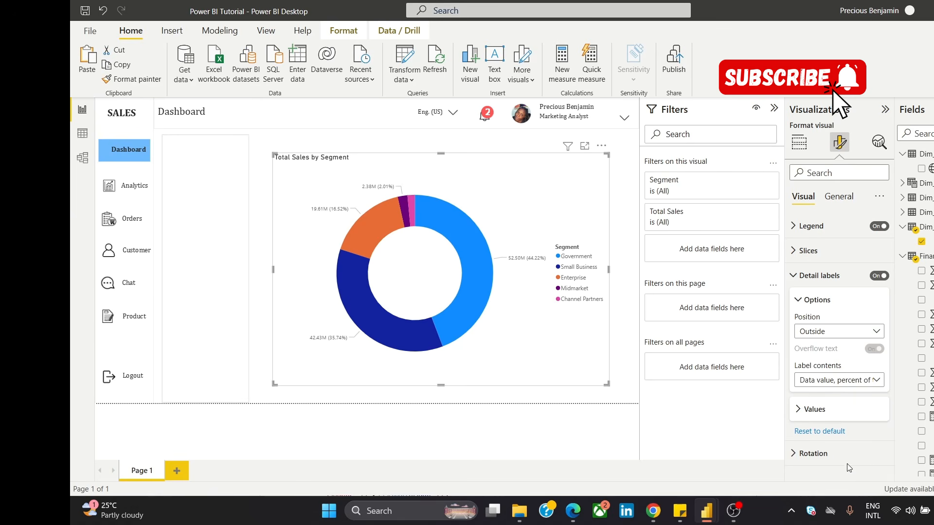
Step: Try Category, data value as the detail label contents, and restore Data value, percent of total
{"action": "left_click", "coordinate": [846, 383]}
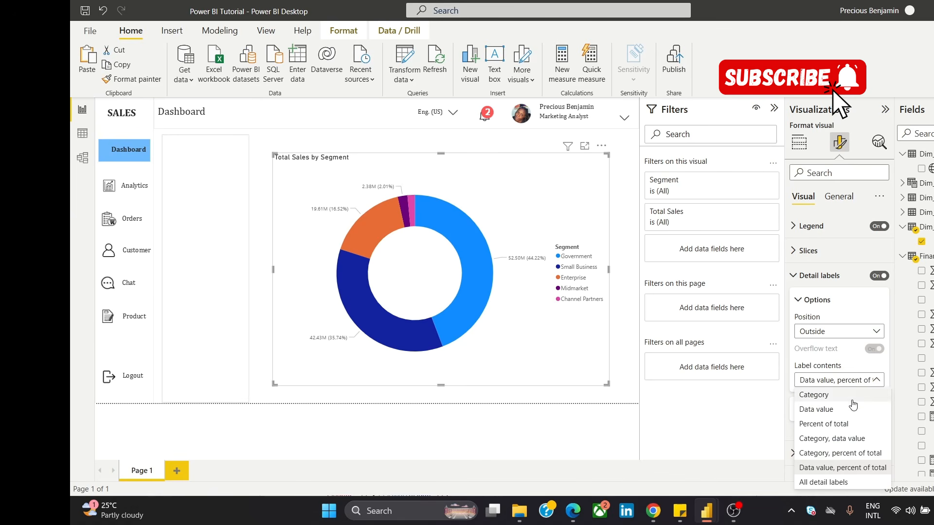
{"action": "left_click", "coordinate": [854, 439]}
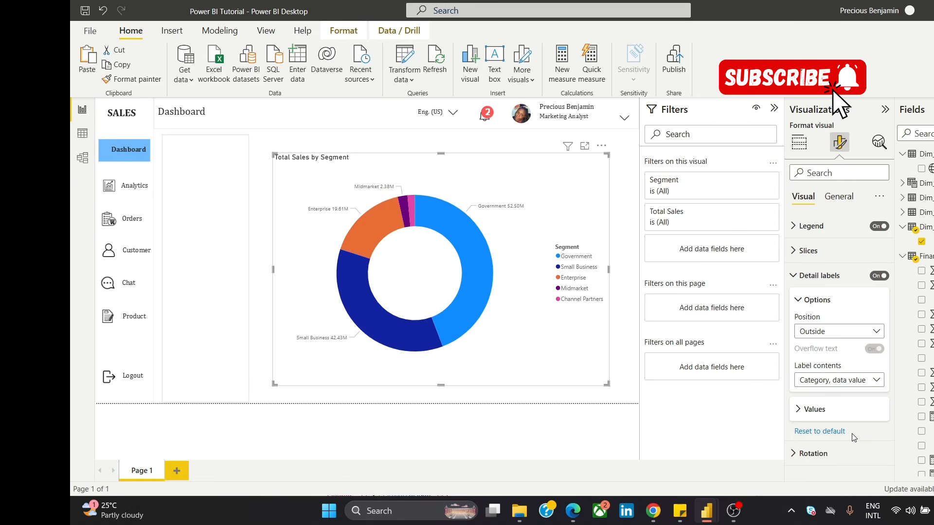
{"action": "left_click", "coordinate": [856, 381]}
{"action": "left_click", "coordinate": [854, 468]}
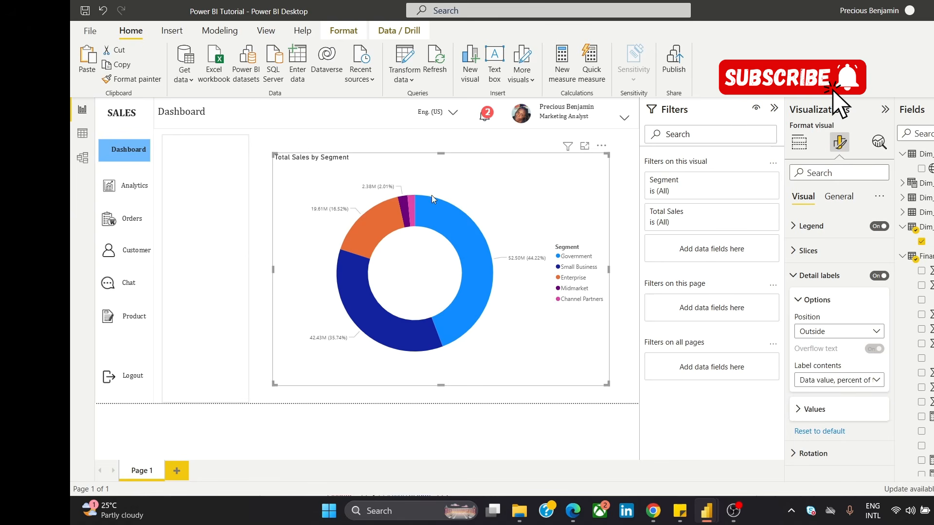
Step: Set the display units of the donut chart's detail label values to None
{"action": "left_click", "coordinate": [816, 410]}
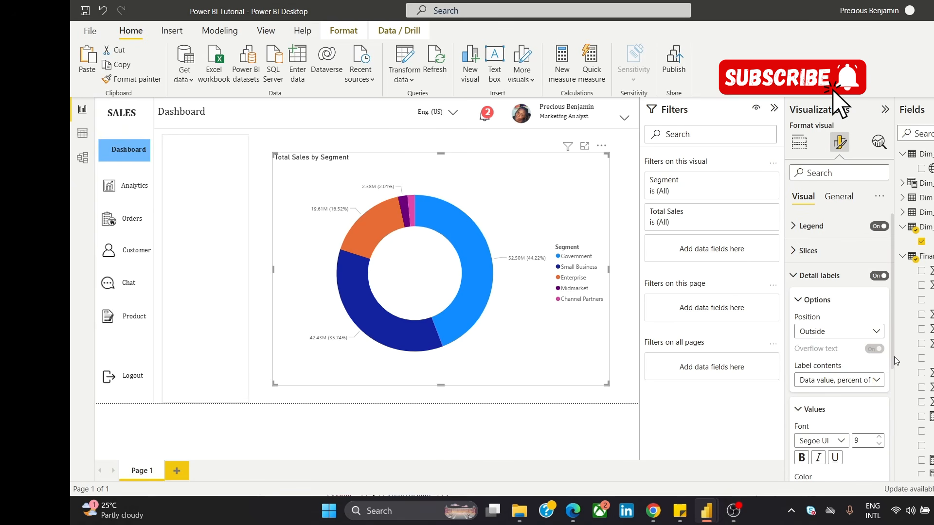
{"action": "left_click_drag", "start_coordinate": [893, 357], "coordinate": [887, 450]}
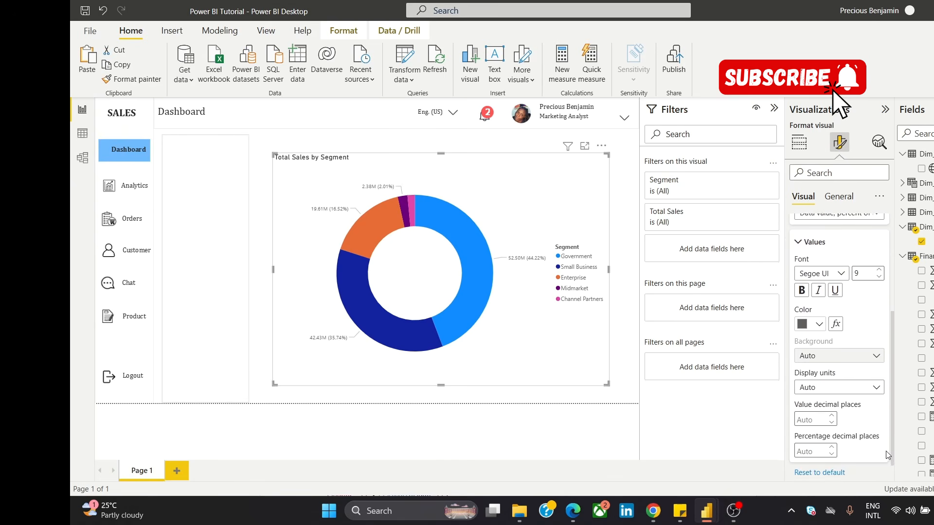
{"action": "left_click", "coordinate": [865, 389]}
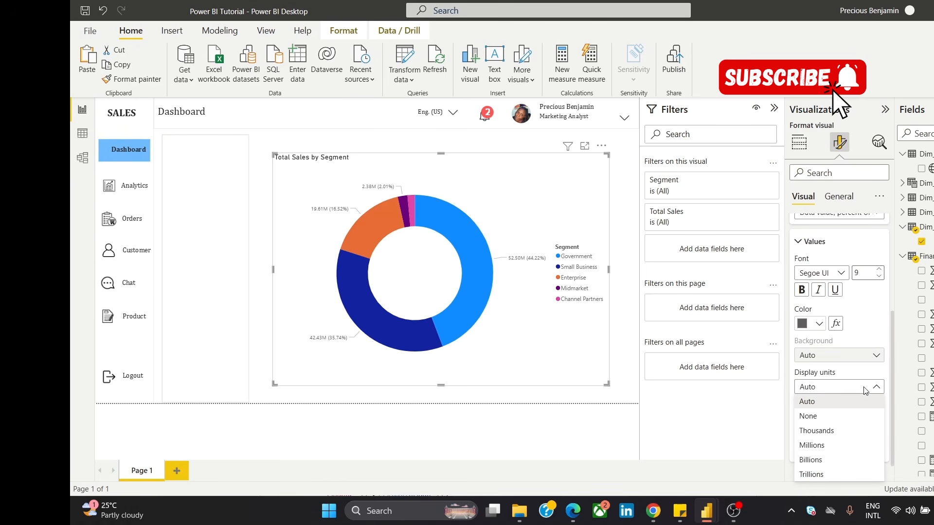
{"action": "left_click", "coordinate": [865, 392]}
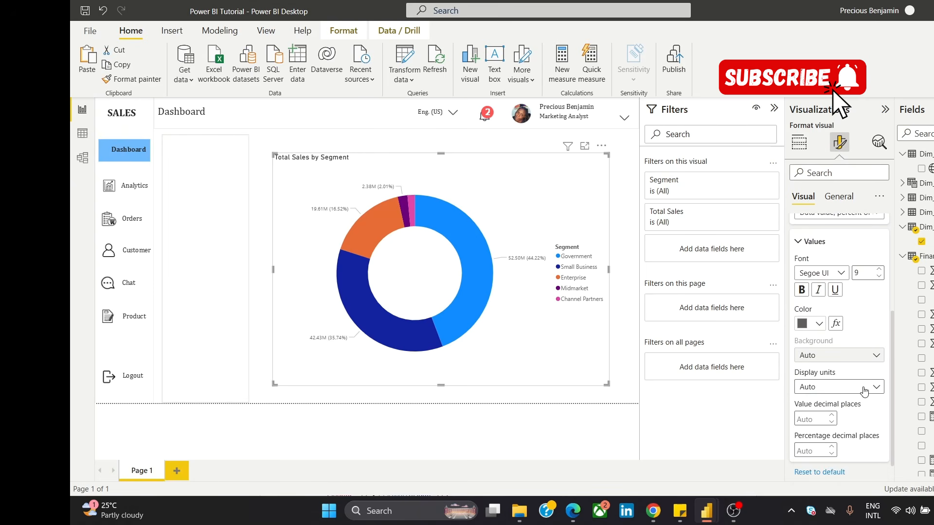
{"action": "left_click", "coordinate": [864, 391]}
{"action": "left_click", "coordinate": [840, 418]}
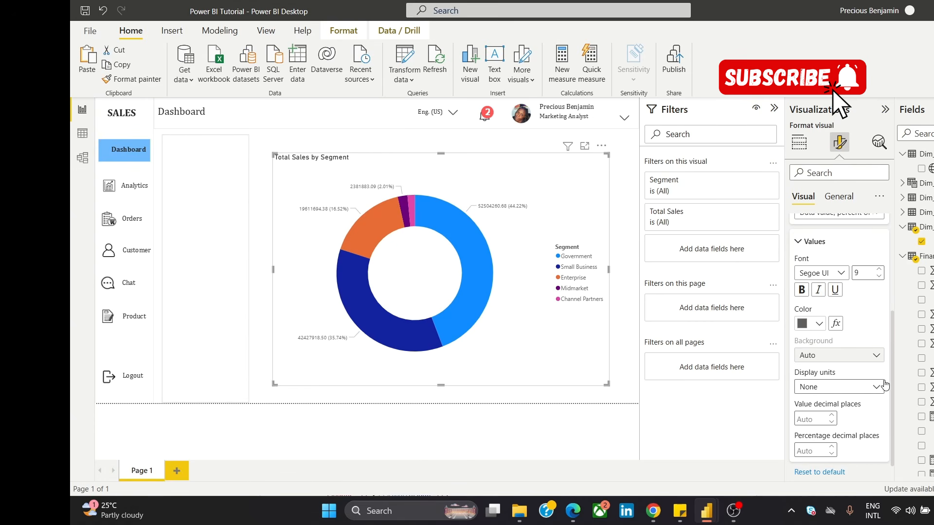
Step: Set the percentage decimal places of the detail labels to 2, and collapse the label values and options settings
{"action": "left_click", "coordinate": [832, 448]}
{"action": "left_click", "coordinate": [833, 448]}
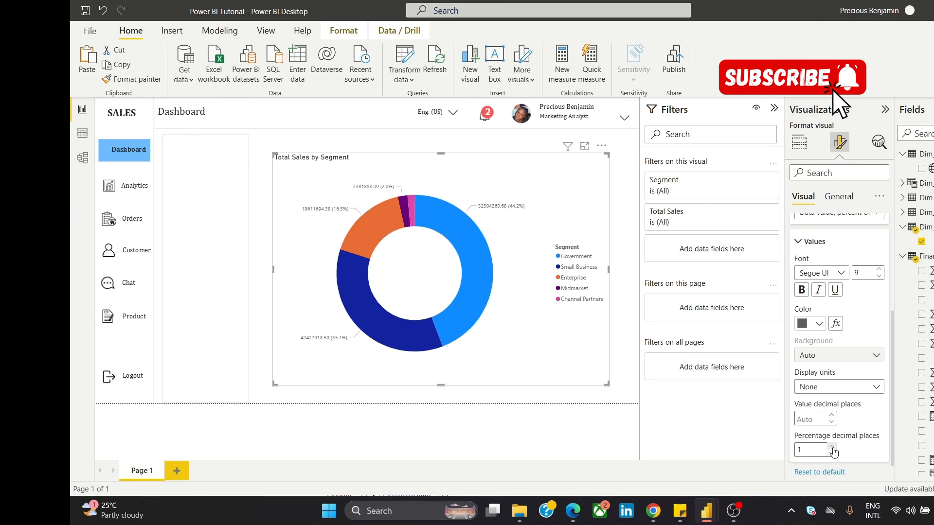
{"action": "left_click", "coordinate": [833, 449]}
{"action": "left_click", "coordinate": [811, 247]}
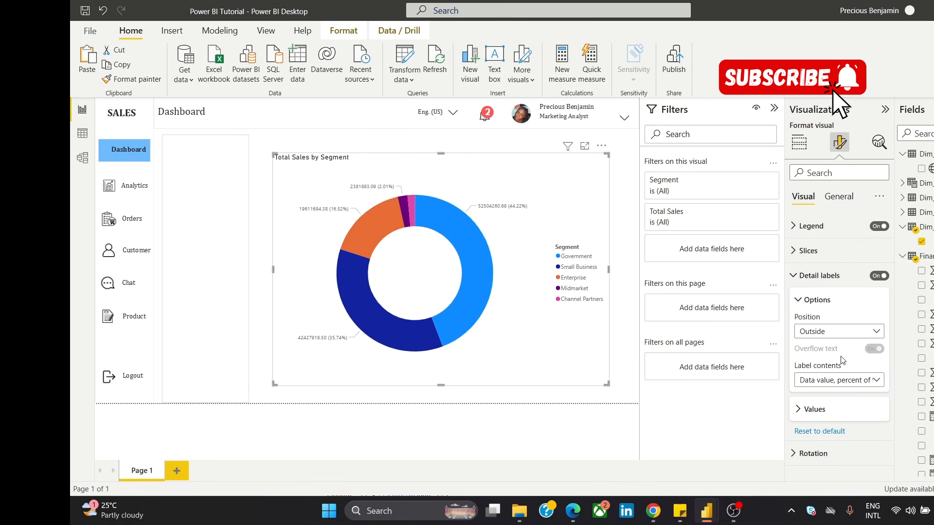
{"action": "left_click", "coordinate": [811, 301]}
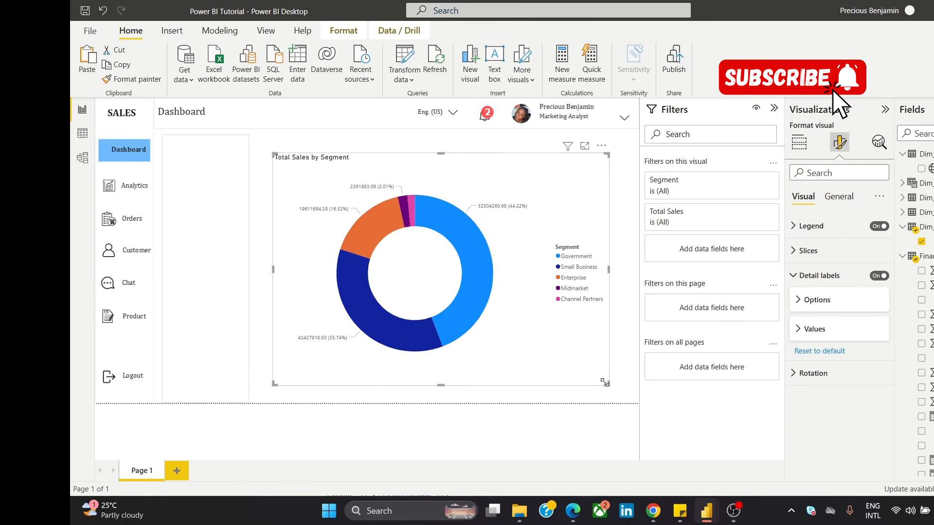
Step: Enlarge the Total Sales by Segment donut chart across most of the page, comparing it with the segment rings in the UI Dashboard 3 report
{"action": "left_click_drag", "start_coordinate": [607, 384], "coordinate": [638, 404]}
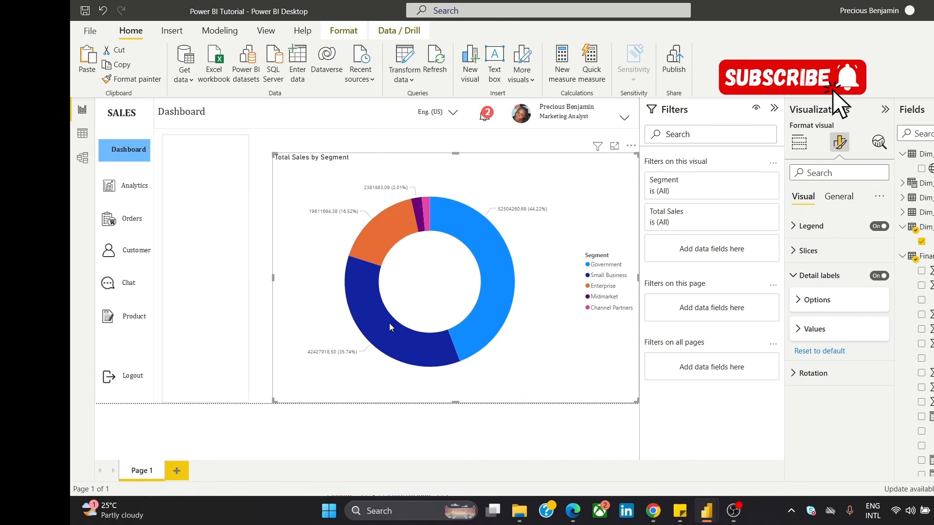
{"action": "mouse_move", "coordinate": [704, 510]}
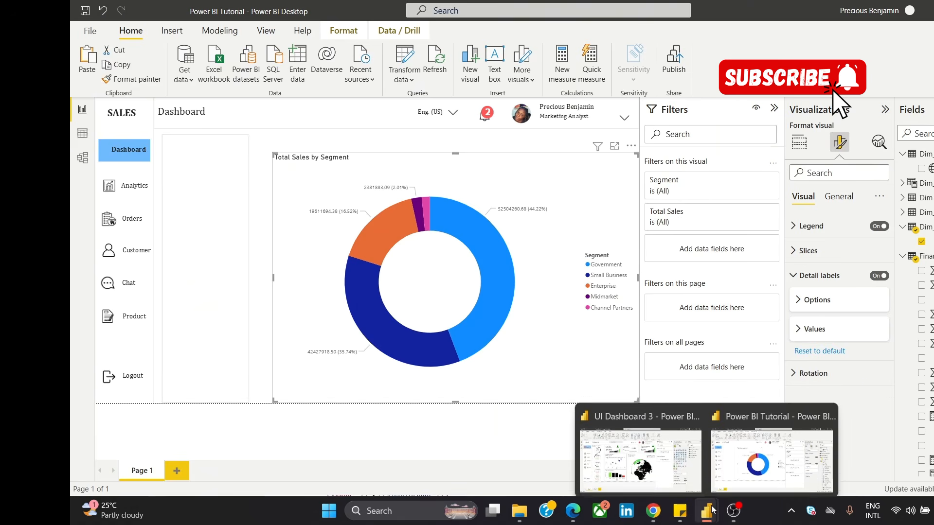
{"action": "left_click", "coordinate": [640, 449]}
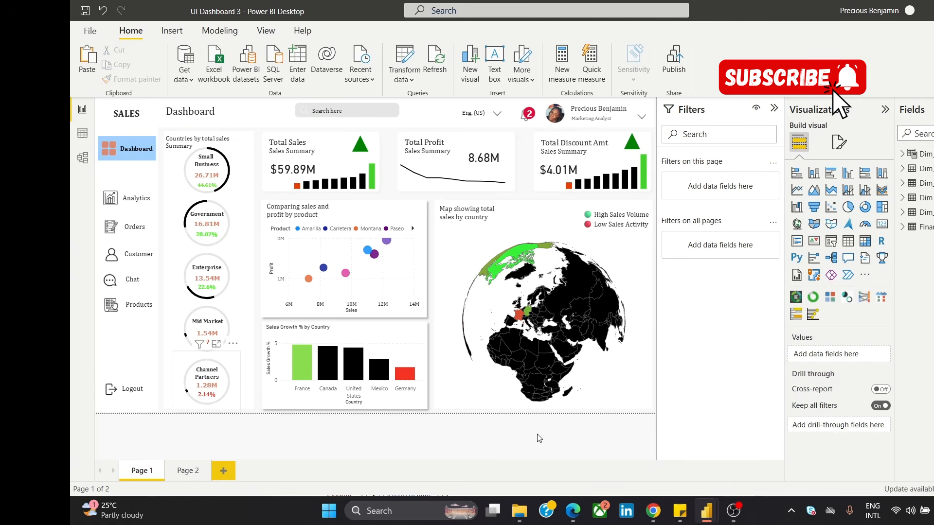
{"action": "mouse_move", "coordinate": [706, 518]}
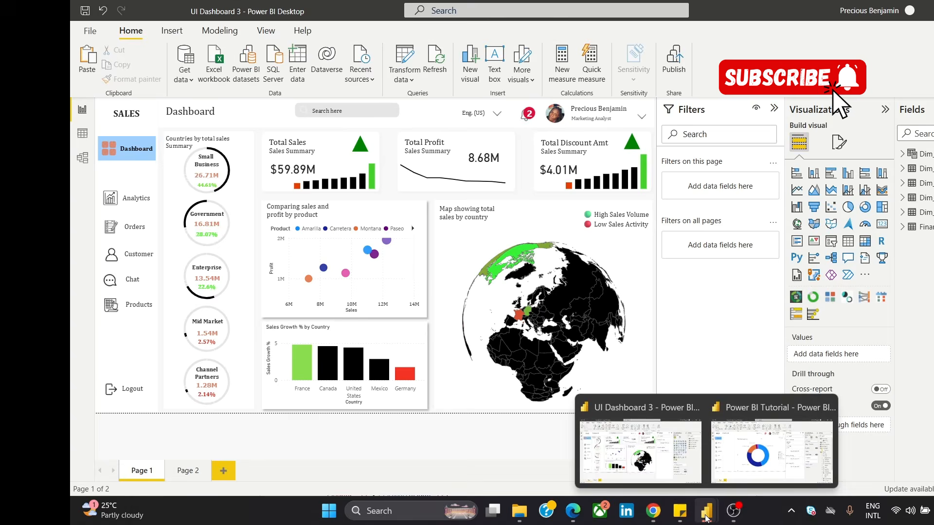
{"action": "left_click", "coordinate": [752, 462]}
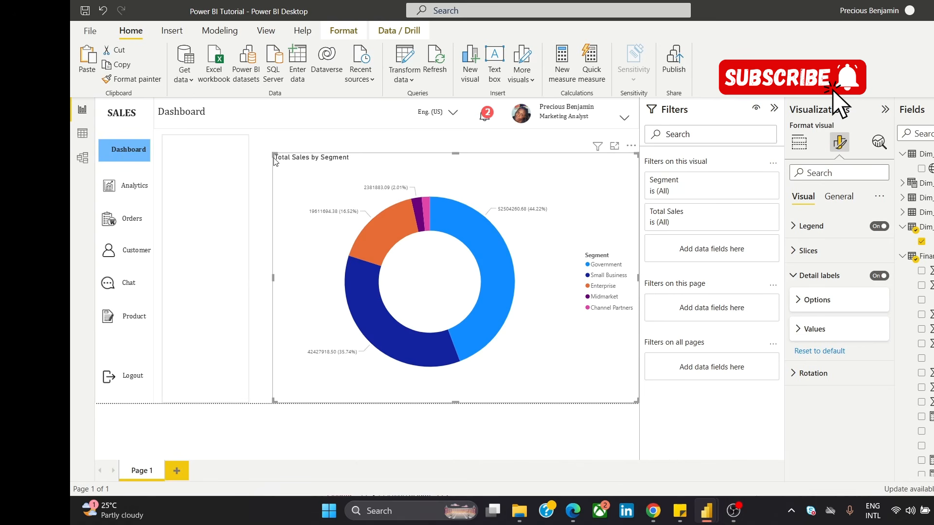
{"action": "left_click_drag", "start_coordinate": [275, 158], "coordinate": [212, 112]}
{"action": "mouse_move", "coordinate": [388, 196]}
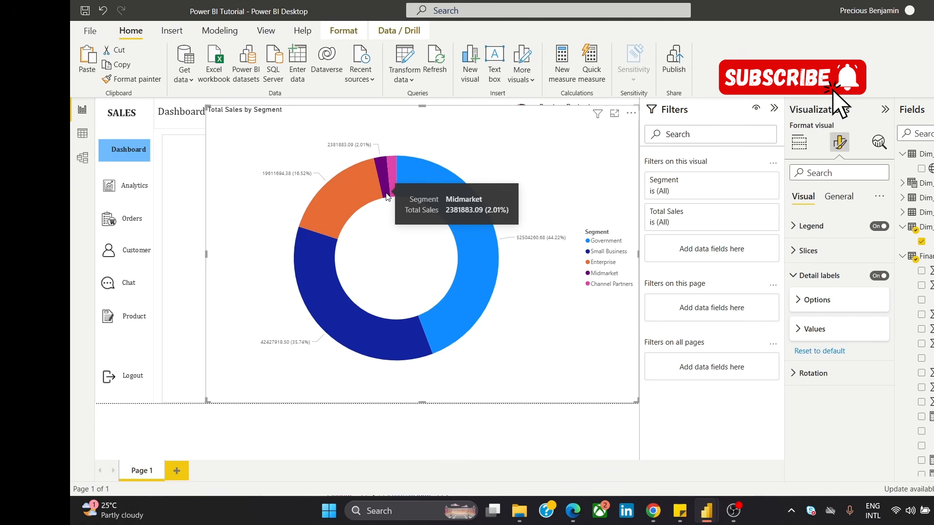
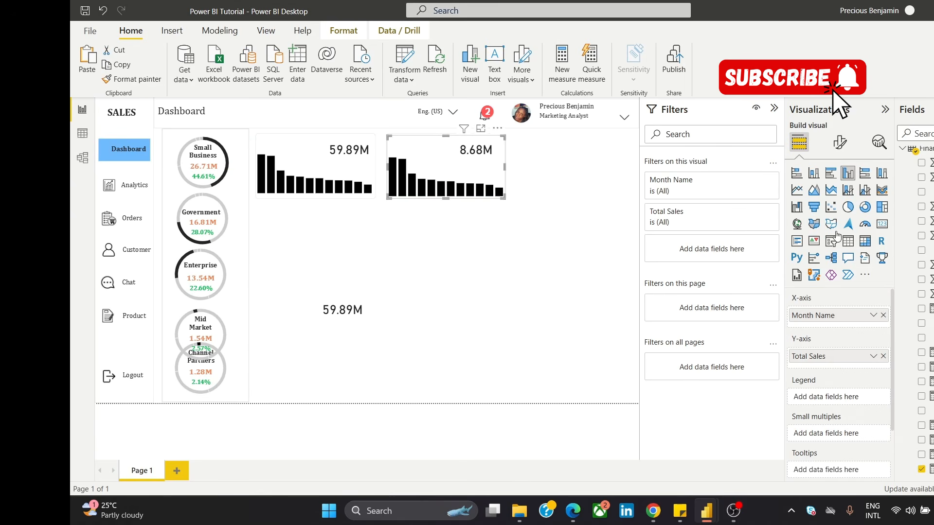
Step: Replace Total Sales with Total Profit on the Y-axis of the column chart in the 8.68M card
{"action": "left_click", "coordinate": [883, 357]}
{"action": "left_click_drag", "start_coordinate": [924, 454], "coordinate": [850, 359]}
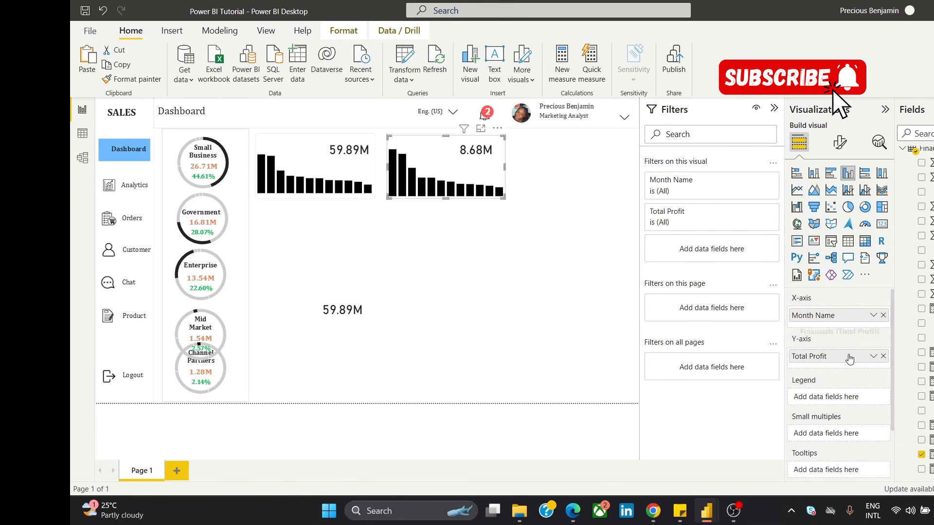
{"action": "left_click", "coordinate": [451, 246]}
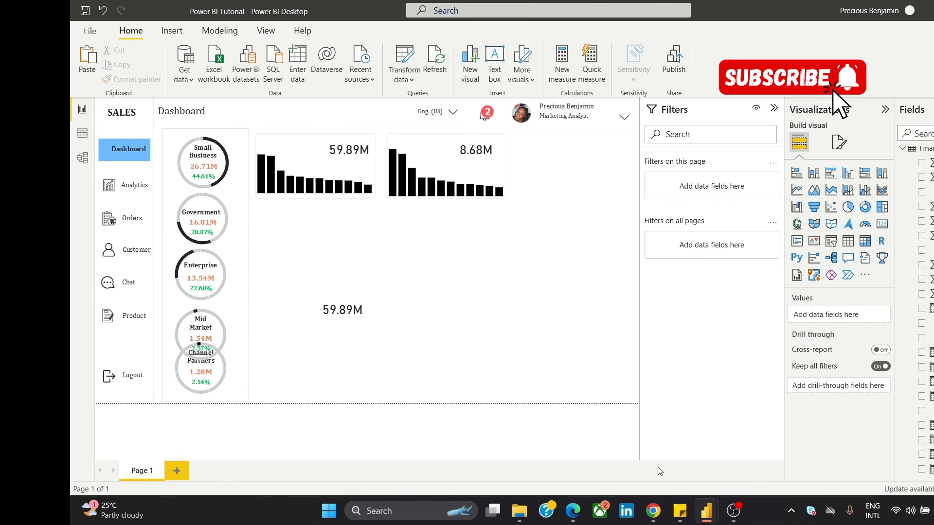
Step: Check the Total Profit card in the UI Dashboard 3 image, and convert the report's Total Profit column chart to a line chart
{"action": "mouse_move", "coordinate": [653, 510]}
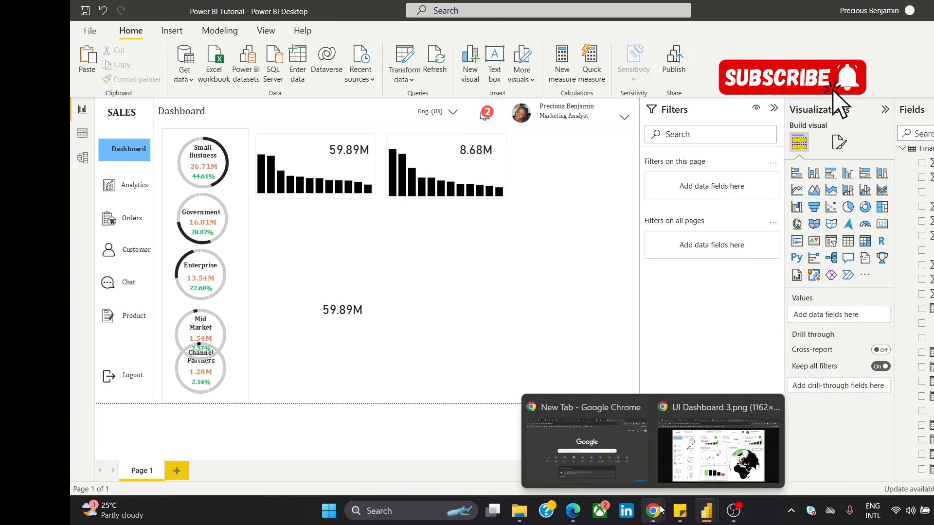
{"action": "left_click", "coordinate": [686, 464]}
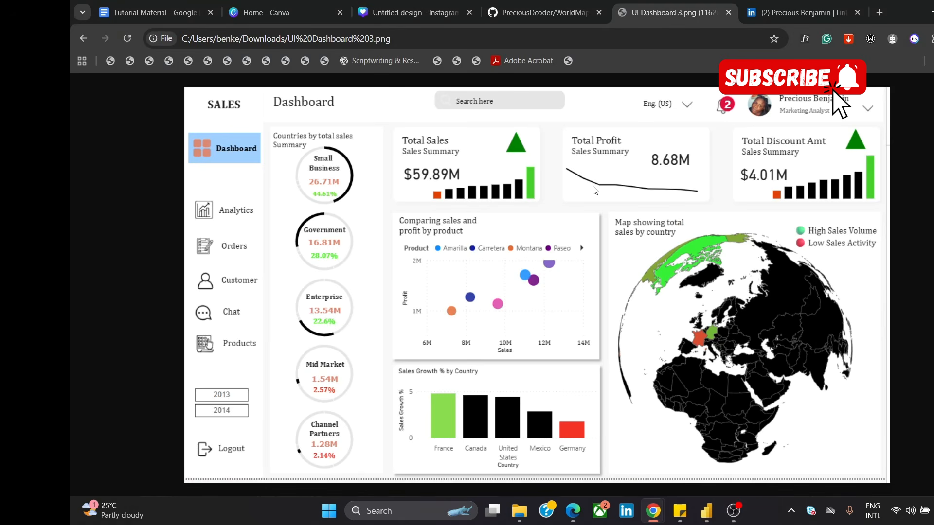
{"action": "mouse_move", "coordinate": [711, 500]}
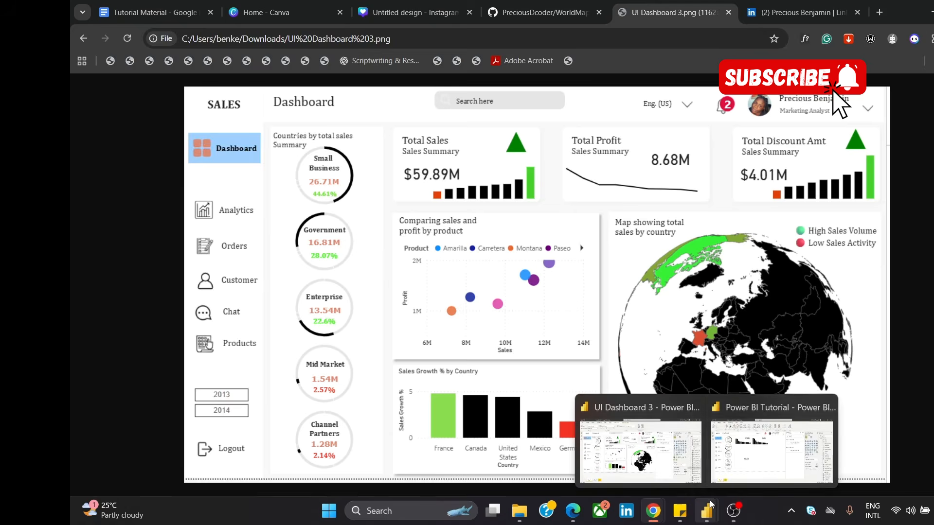
{"action": "left_click", "coordinate": [805, 452]}
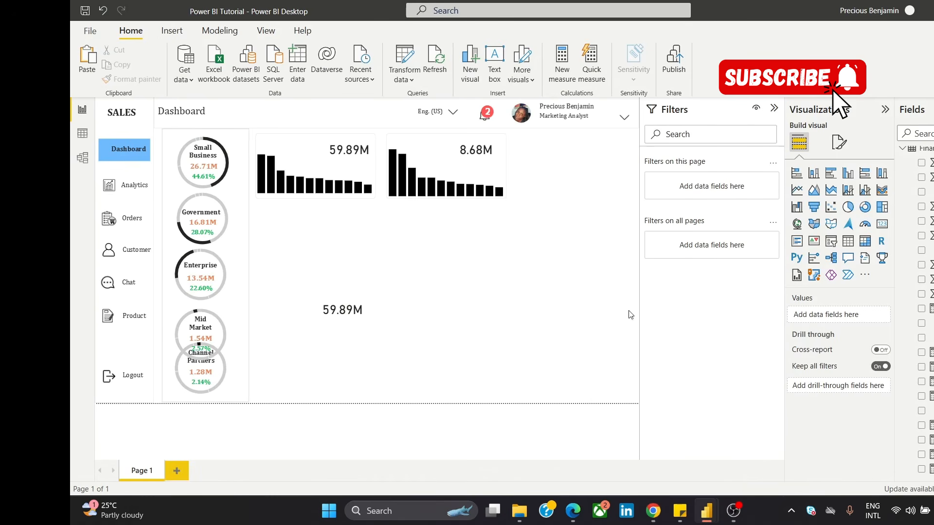
{"action": "left_click", "coordinate": [429, 170]}
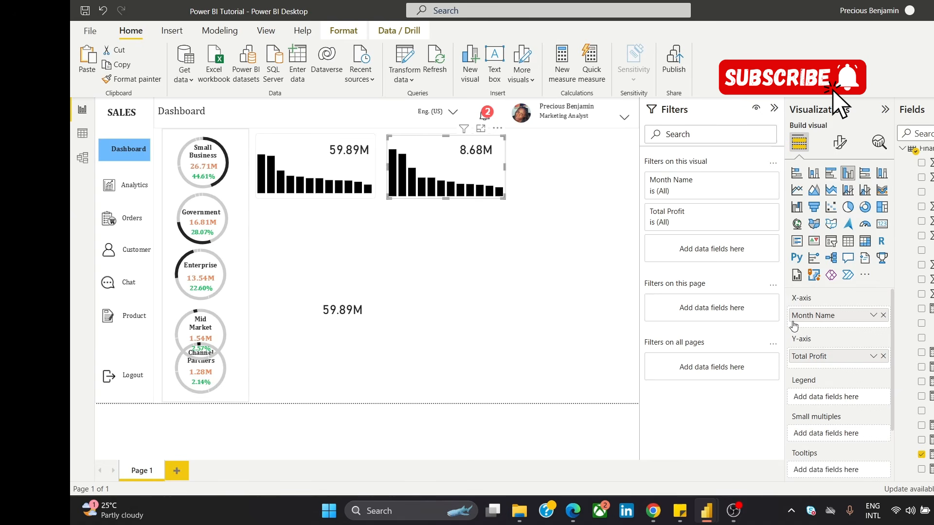
{"action": "left_click", "coordinate": [797, 192]}
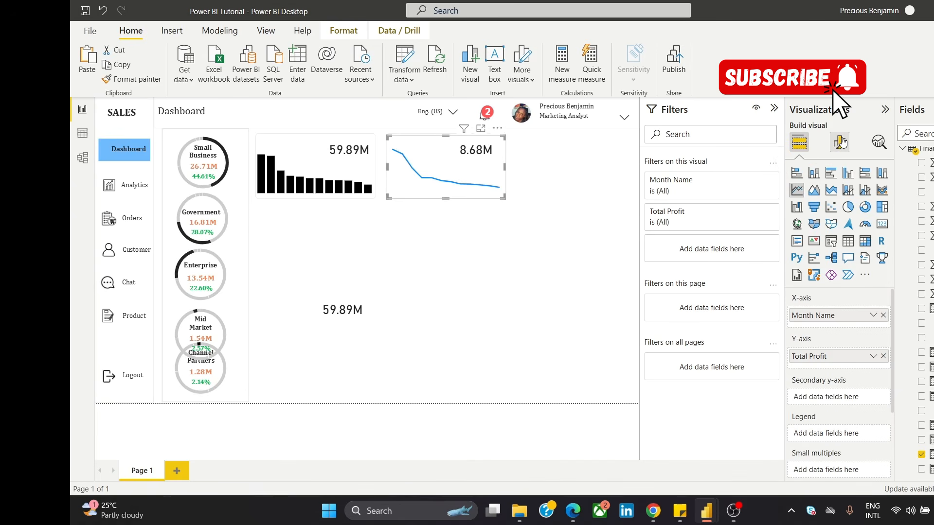
Step: Set the line color of the Total Profit line chart to black
{"action": "left_click", "coordinate": [840, 142]}
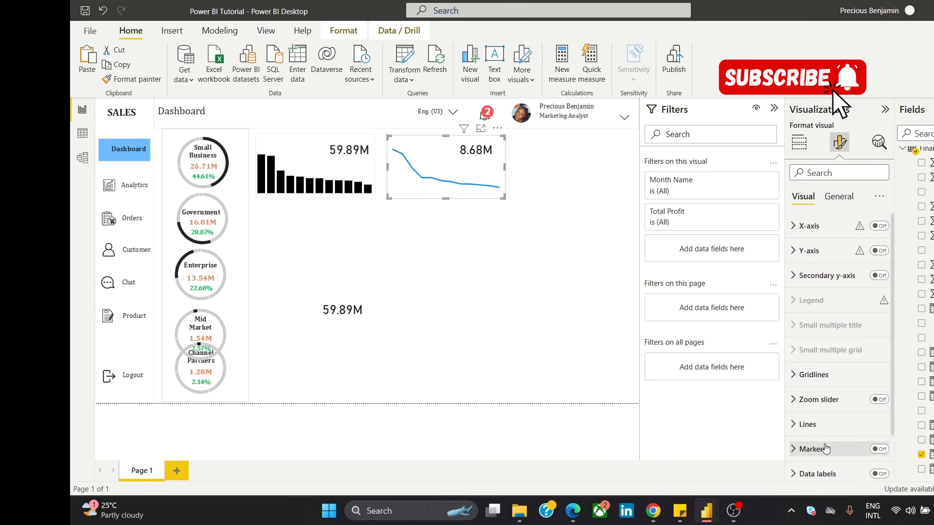
{"action": "left_click", "coordinate": [821, 425]}
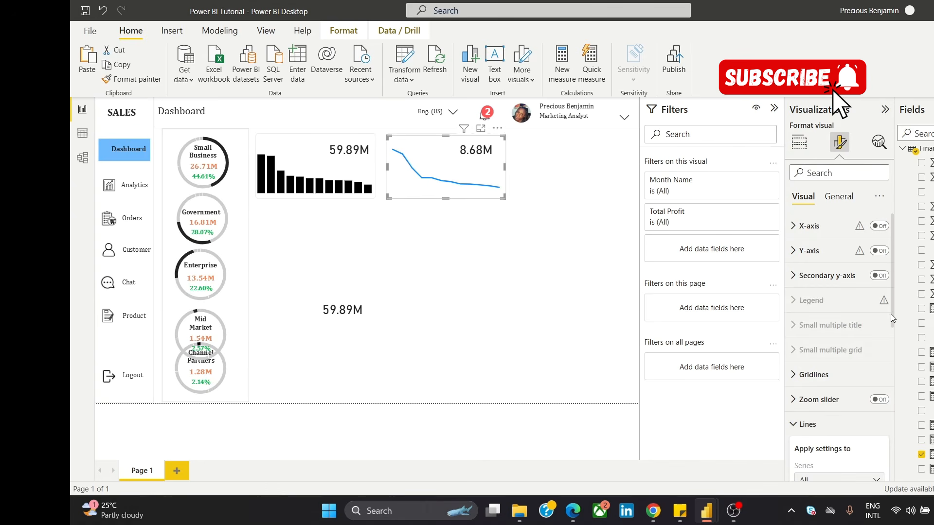
{"action": "scroll", "coordinate": [892, 317], "scroll_direction": "down", "scroll_amount": 3}
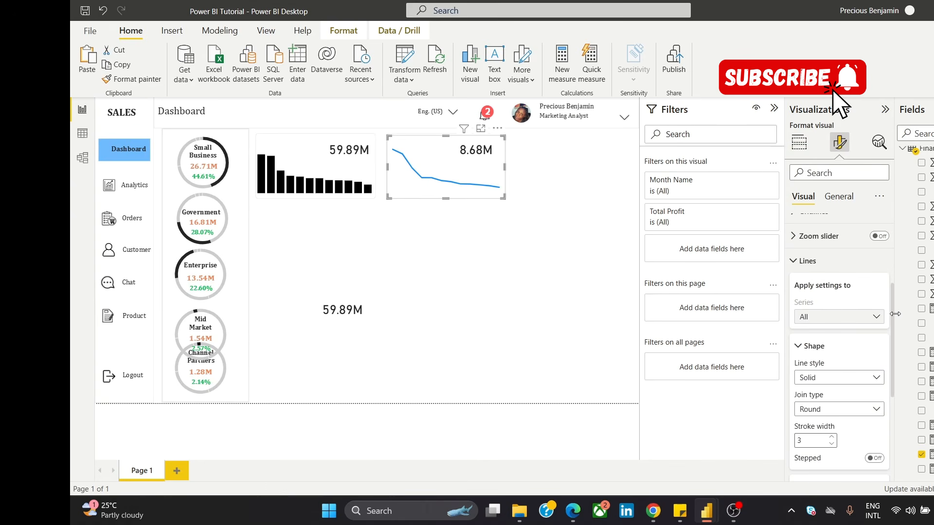
{"action": "scroll", "coordinate": [893, 318], "scroll_direction": "down", "scroll_amount": 5}
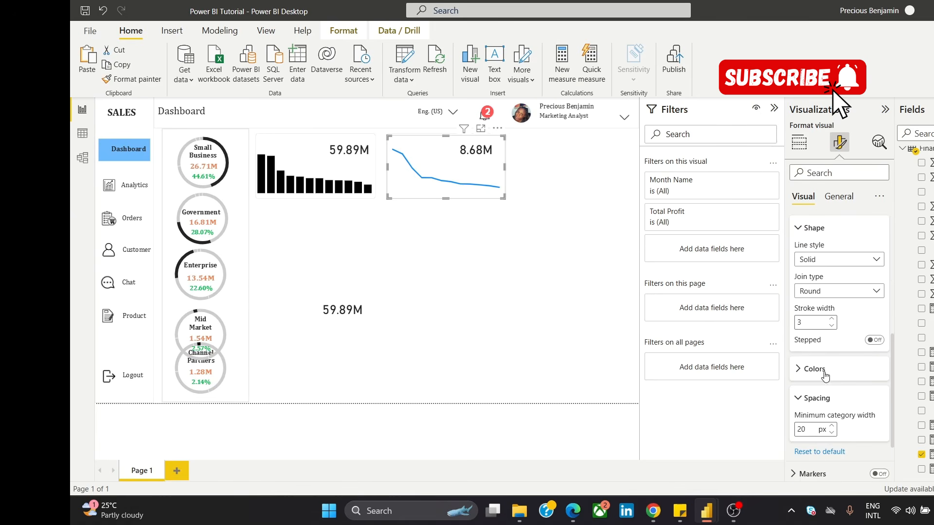
{"action": "left_click", "coordinate": [825, 372]}
{"action": "left_click", "coordinate": [803, 401]}
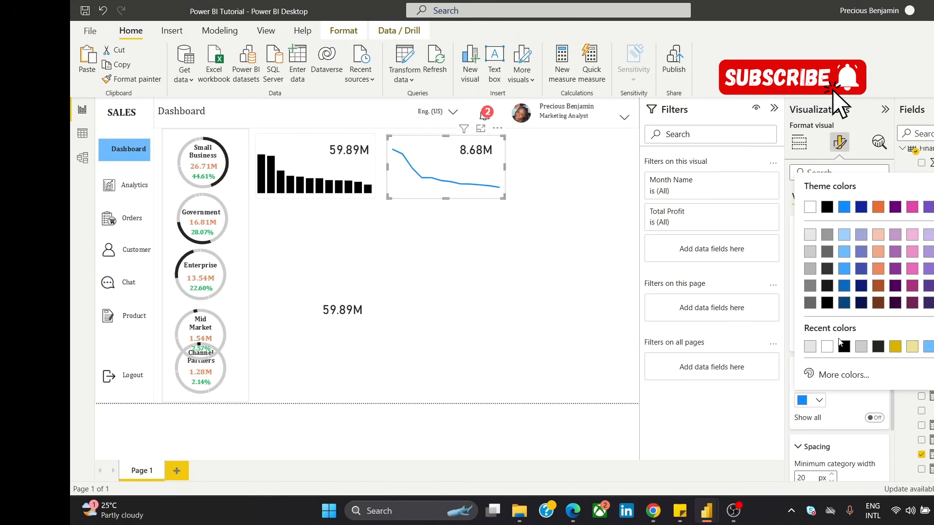
{"action": "left_click", "coordinate": [844, 347]}
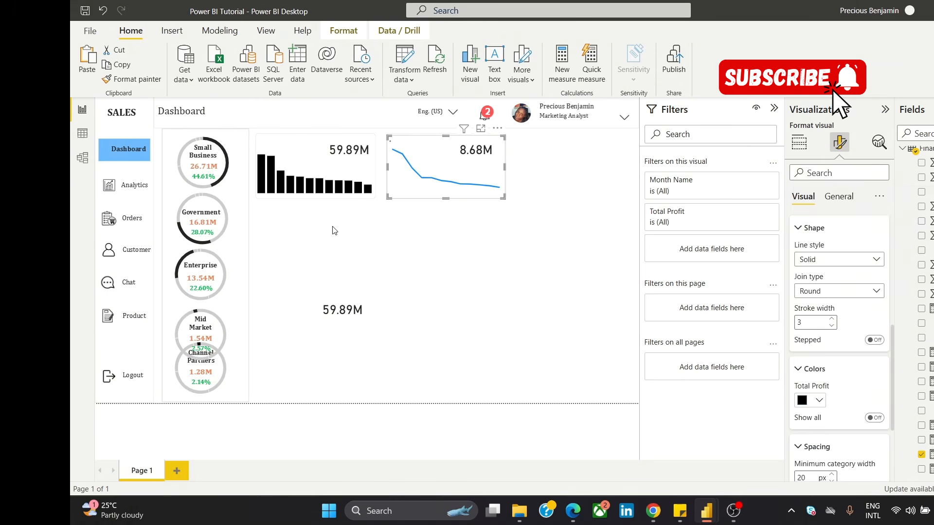
{"action": "left_click", "coordinate": [401, 247]}
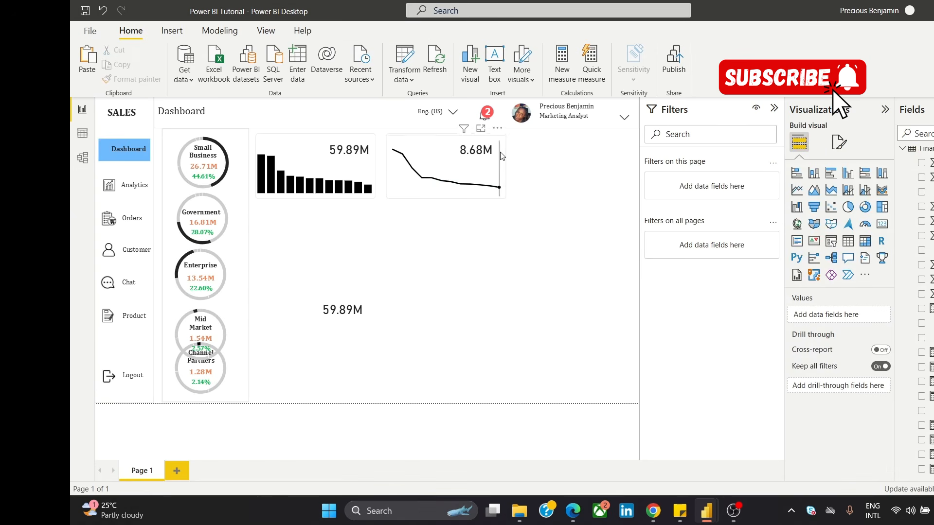
Step: Duplicate the background shape of the Total Profit card and align the copy beside it as the third card in the row
{"action": "left_click", "coordinate": [427, 141]}
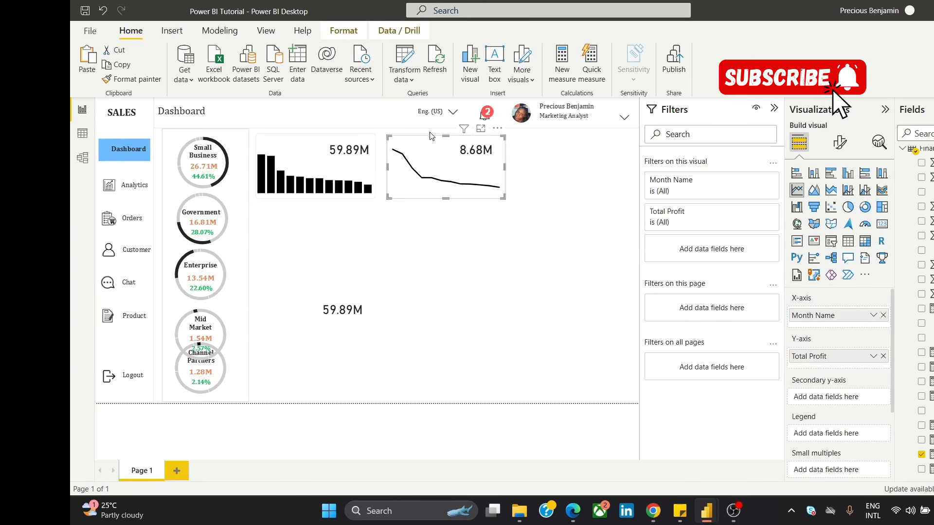
{"action": "left_click", "coordinate": [429, 134]}
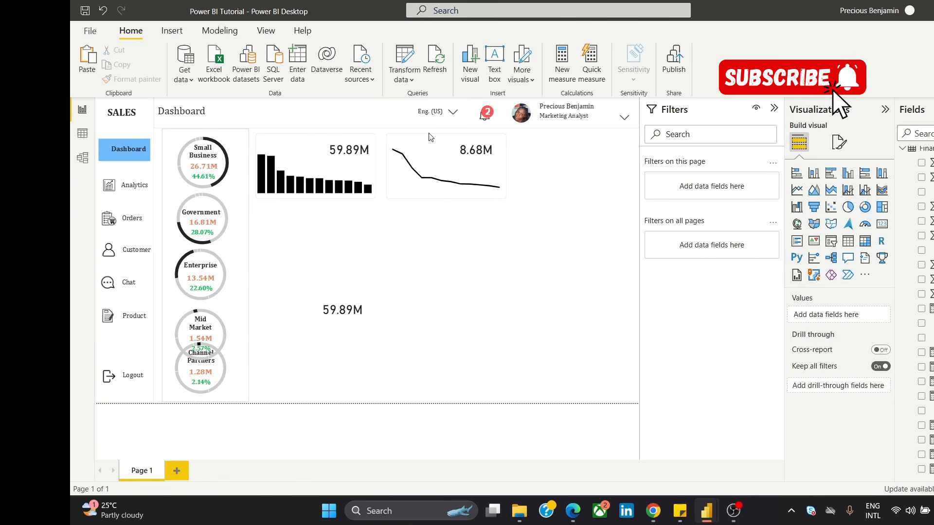
{"action": "left_click", "coordinate": [429, 137]}
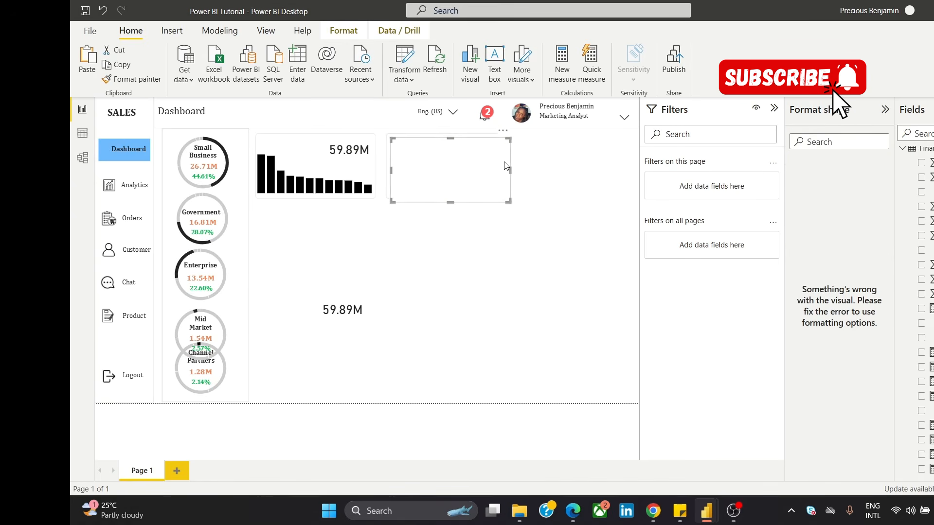
{"action": "left_click_drag", "start_coordinate": [450, 175], "coordinate": [560, 185]}
{"action": "left_click", "coordinate": [490, 273]}
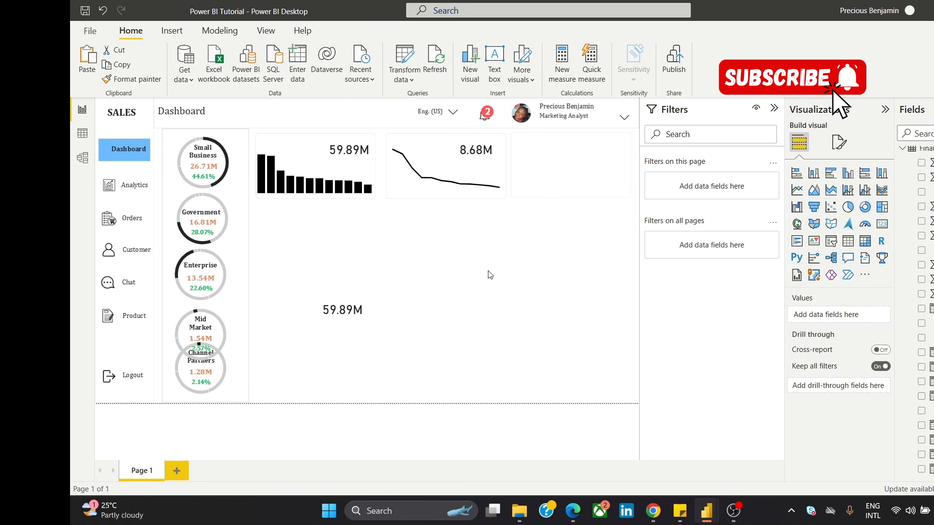
{"action": "left_click", "coordinate": [566, 187]}
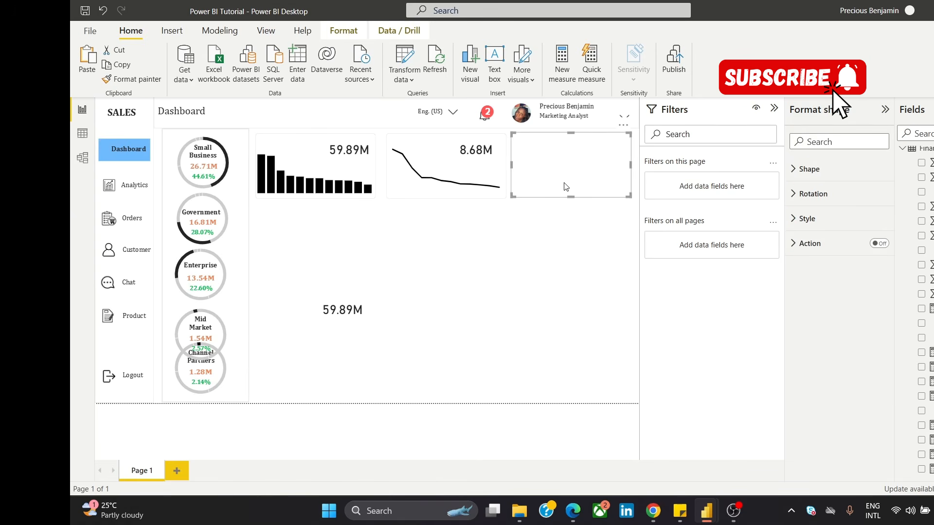
{"action": "left_click", "coordinate": [517, 295]}
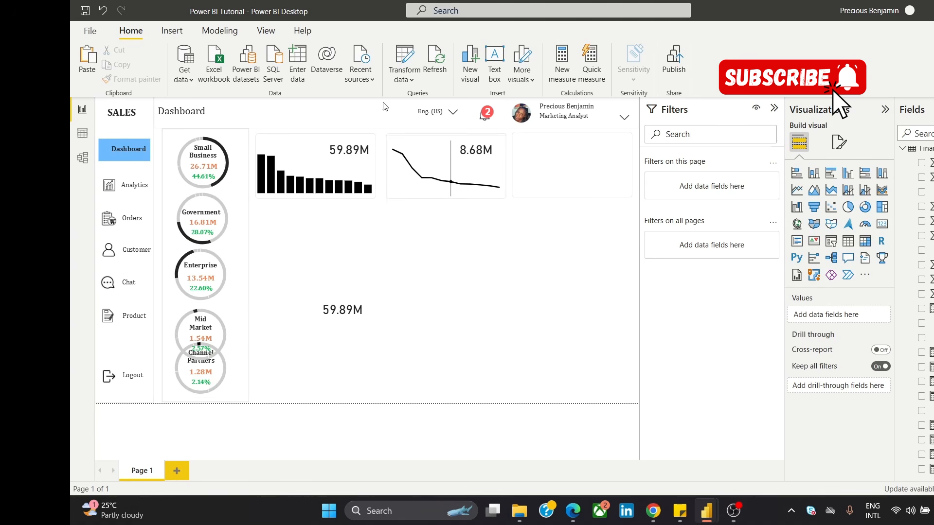
Step: Add a text box reading "Total Sales" in the empty page area and shrink it to a small box around the text
{"action": "left_click", "coordinate": [493, 64]}
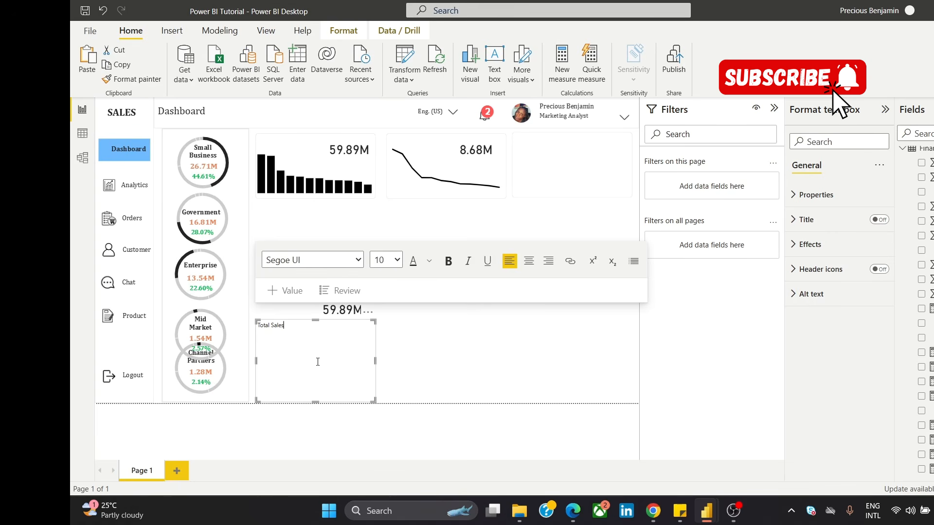
{"action": "left_click_drag", "start_coordinate": [316, 403], "coordinate": [310, 348]}
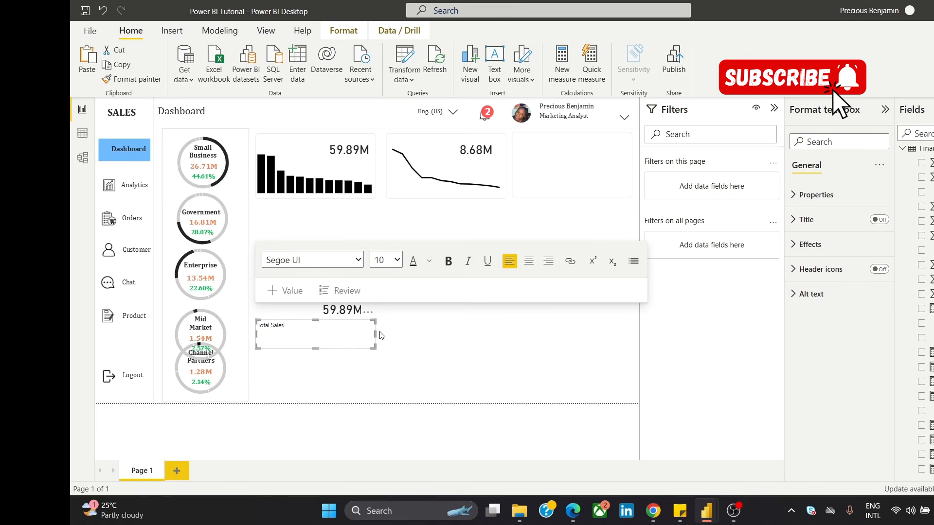
{"action": "left_click_drag", "start_coordinate": [376, 335], "coordinate": [308, 334]}
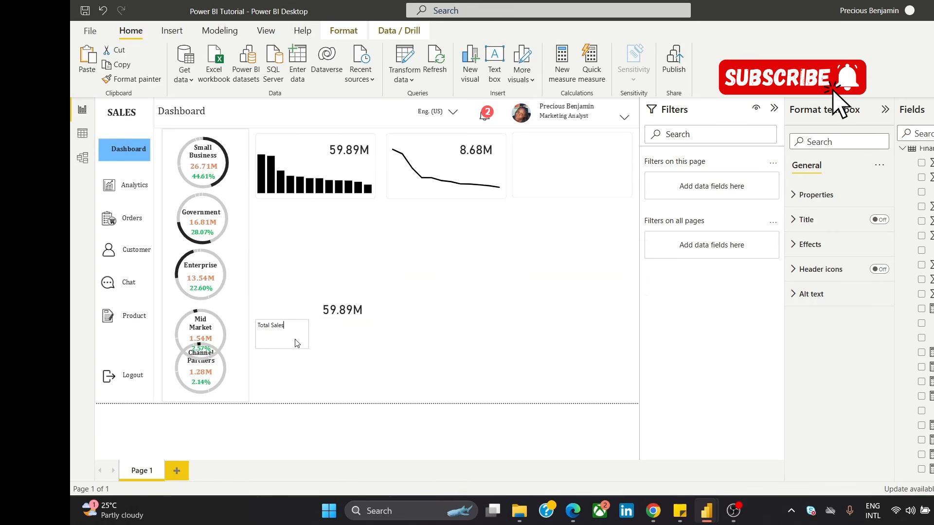
Step: Format the "Total Sales" text as Cambria, size 12, bold
{"action": "key", "text": "ctrl+a"}
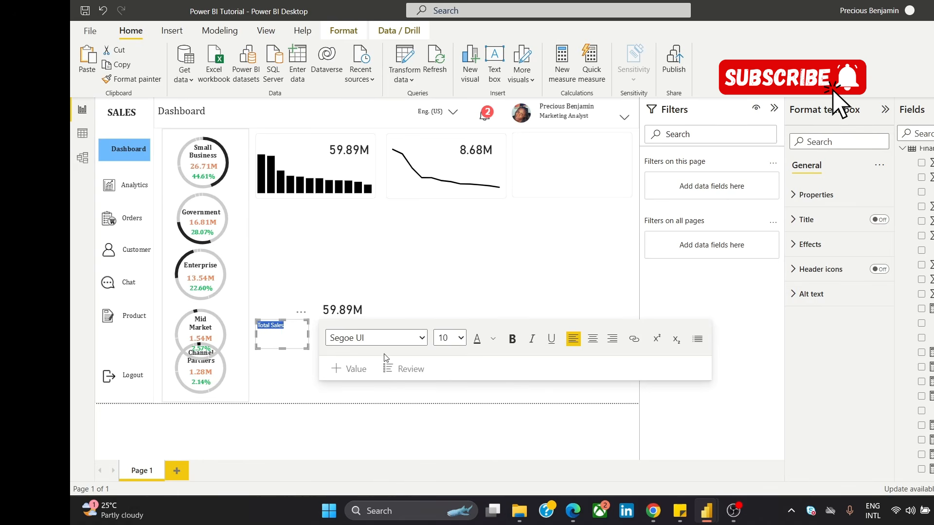
{"action": "left_click", "coordinate": [421, 340]}
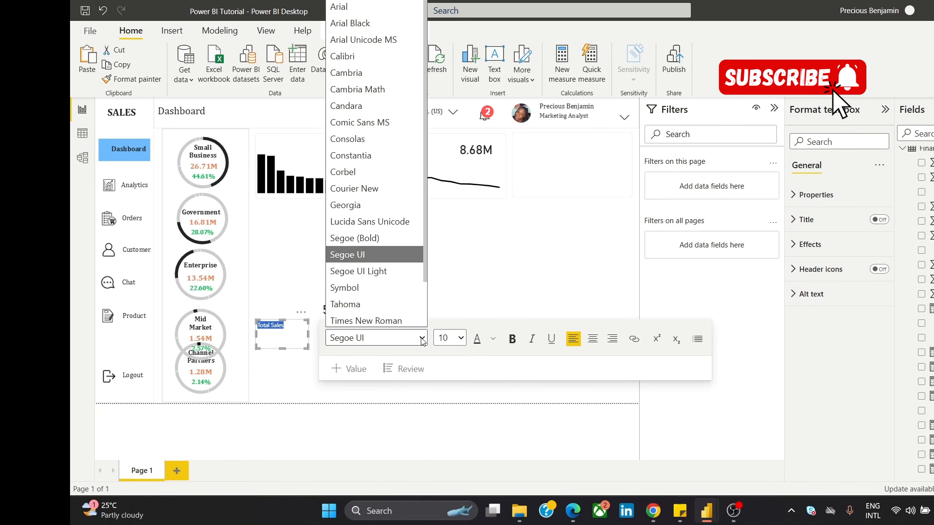
{"action": "left_click", "coordinate": [382, 72]}
{"action": "left_click", "coordinate": [460, 339]}
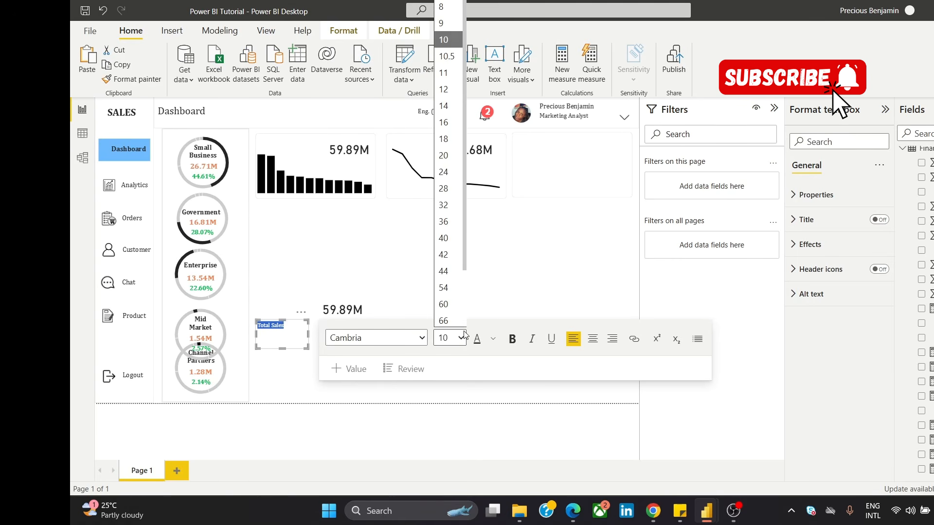
{"action": "left_click", "coordinate": [444, 91]}
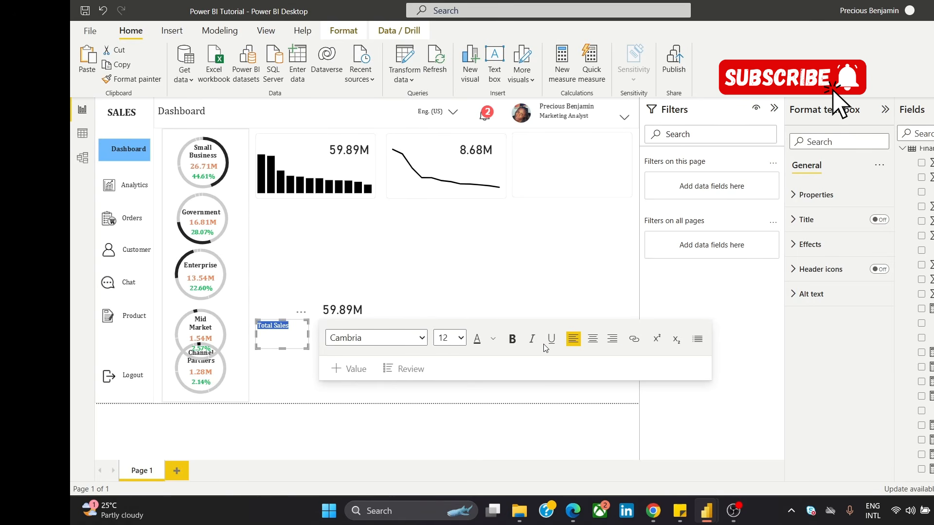
{"action": "left_click", "coordinate": [512, 339]}
Step: Tighten the "Total Sales" text box around its text and place it in the first card, just below the 59.89M value
{"action": "left_click_drag", "start_coordinate": [283, 349], "coordinate": [295, 331]}
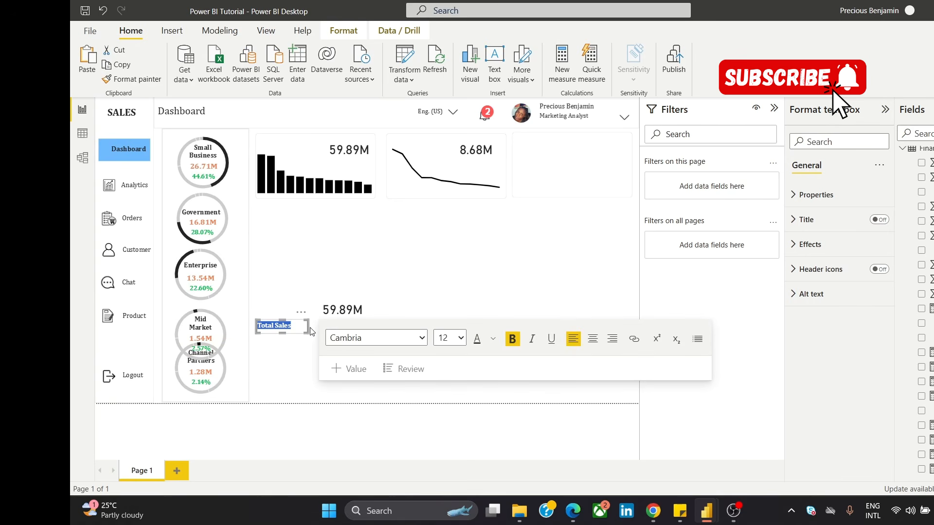
{"action": "left_click", "coordinate": [309, 335]}
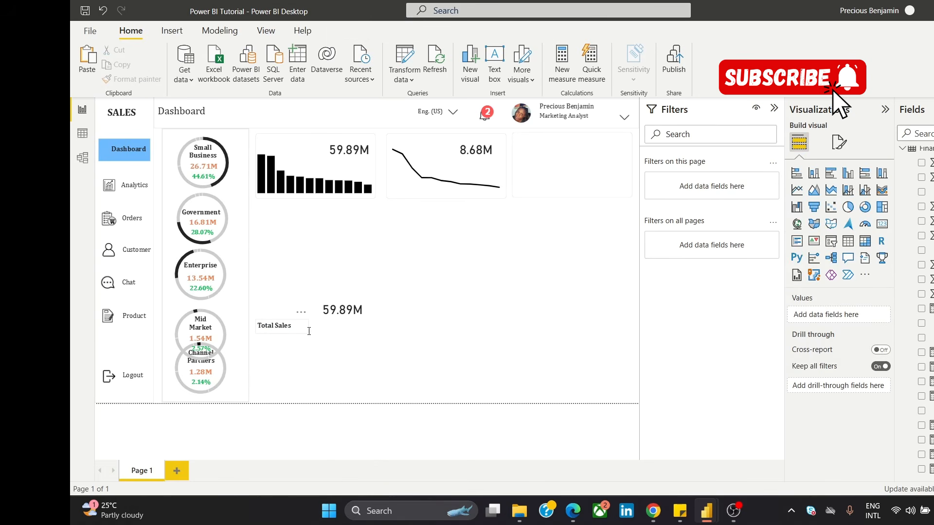
{"action": "left_click", "coordinate": [304, 326]}
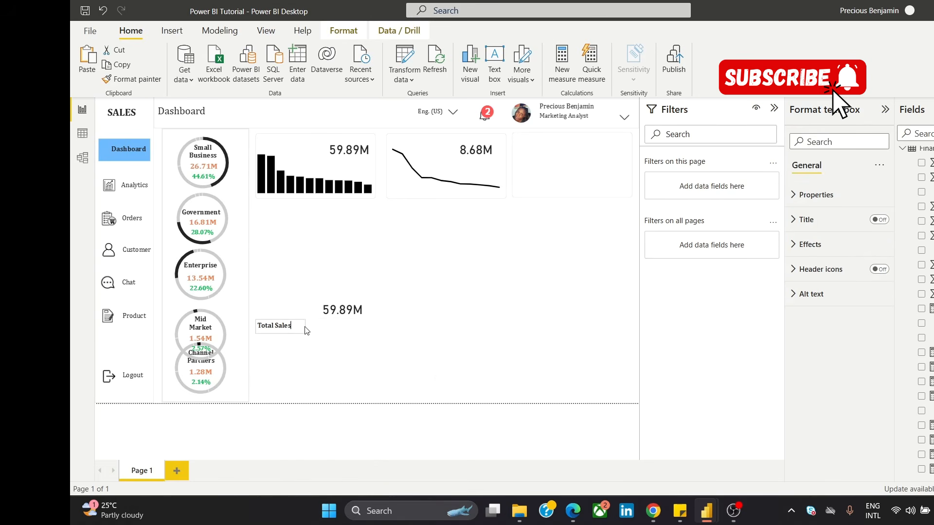
{"action": "left_click", "coordinate": [304, 318]}
{"action": "left_click_drag", "start_coordinate": [304, 318], "coordinate": [368, 154]}
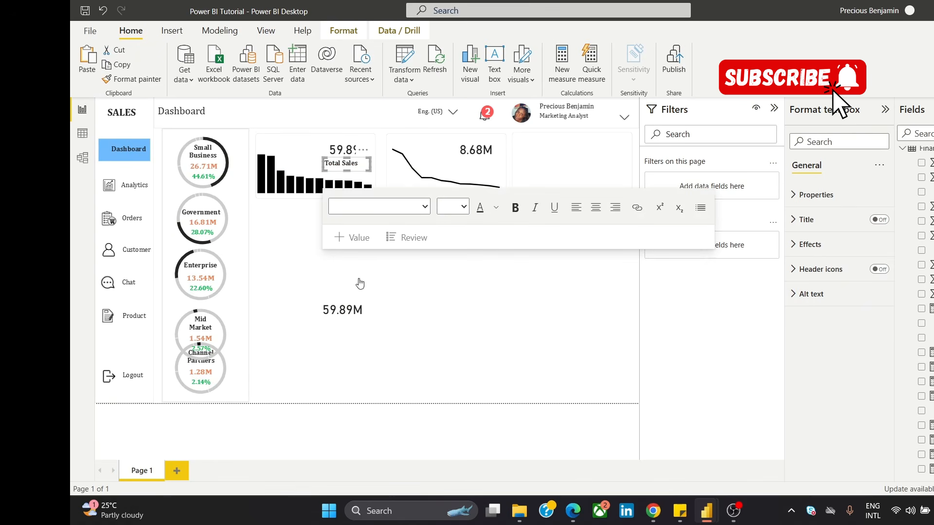
{"action": "left_click", "coordinate": [388, 268]}
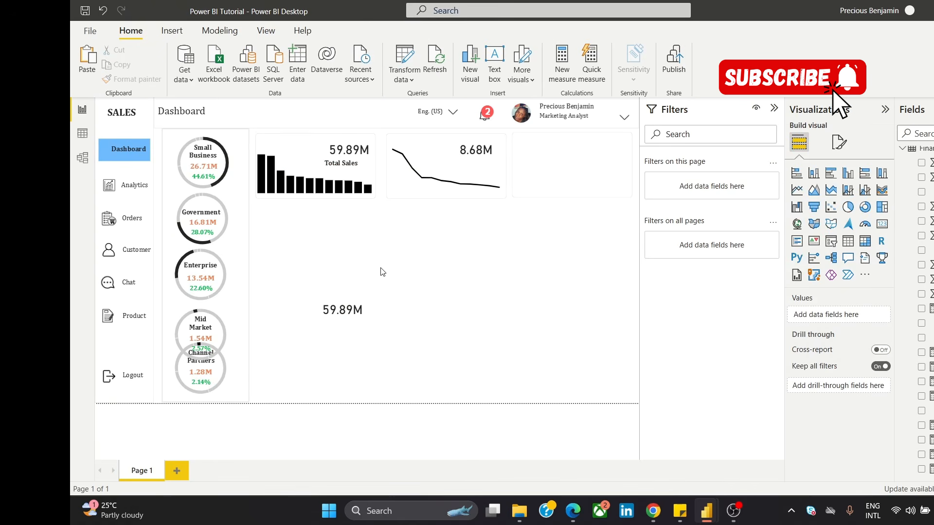
Step: Move the column chart out of the first card into the empty page area below it
{"action": "left_click", "coordinate": [358, 150]}
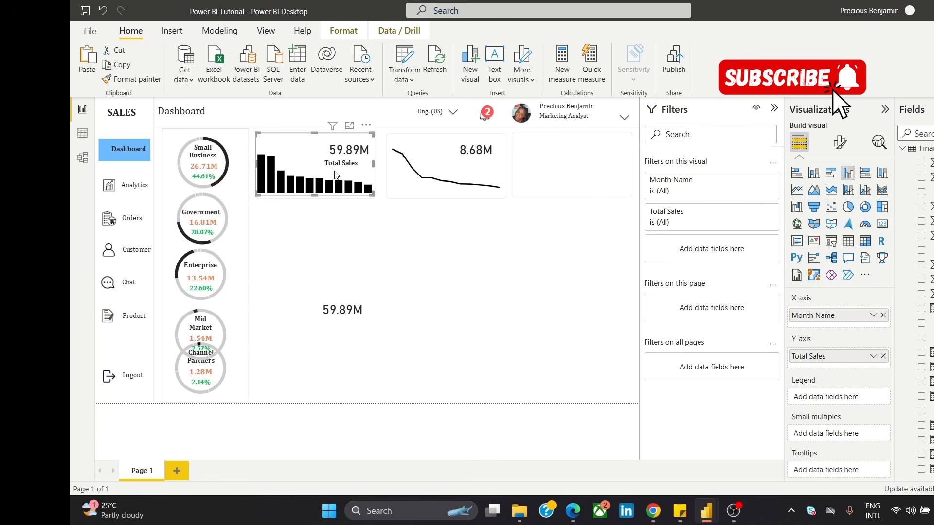
{"action": "left_click_drag", "start_coordinate": [322, 154], "coordinate": [324, 243]}
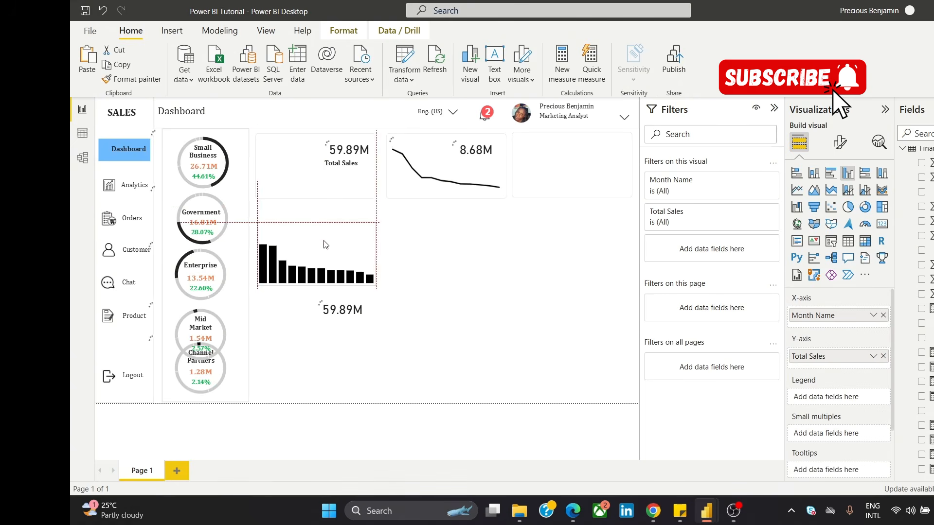
{"action": "left_click", "coordinate": [351, 154]}
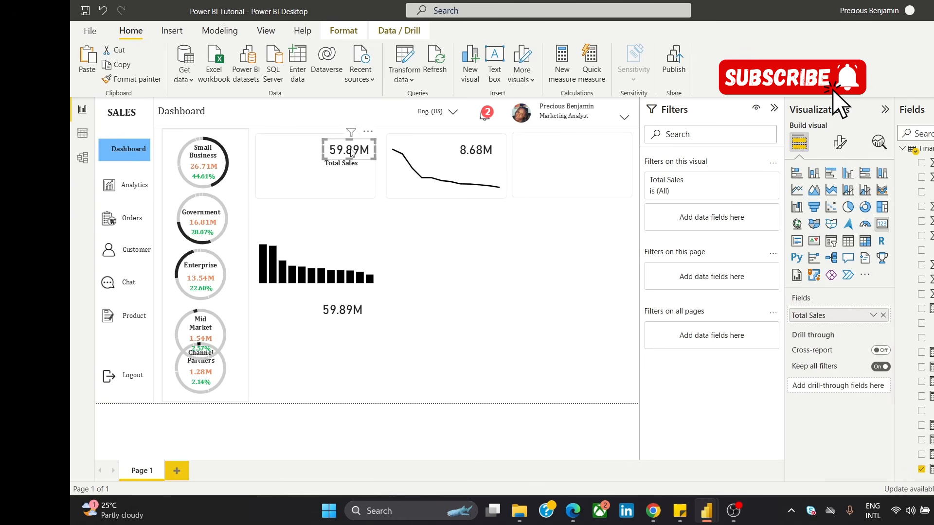
{"action": "left_click", "coordinate": [356, 170]}
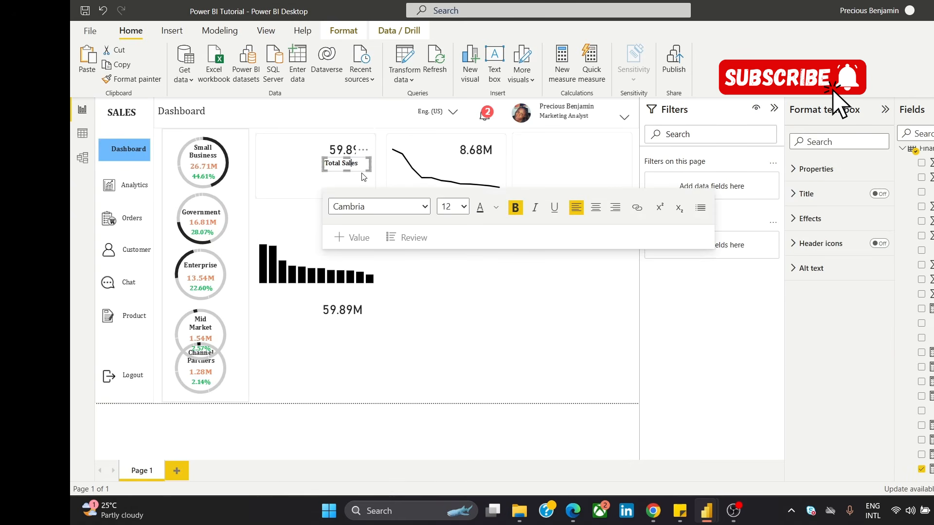
{"action": "left_click_drag", "start_coordinate": [362, 173], "coordinate": [372, 172]}
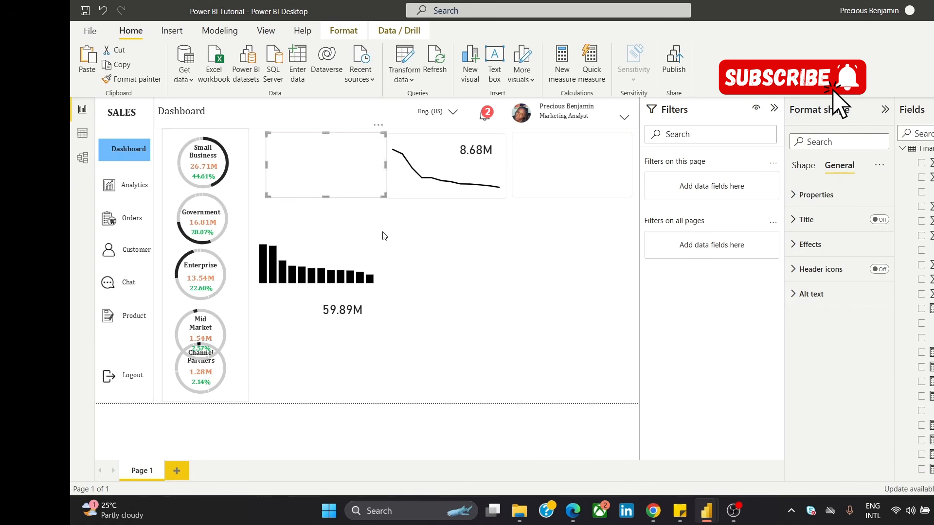
{"action": "left_click", "coordinate": [383, 233]}
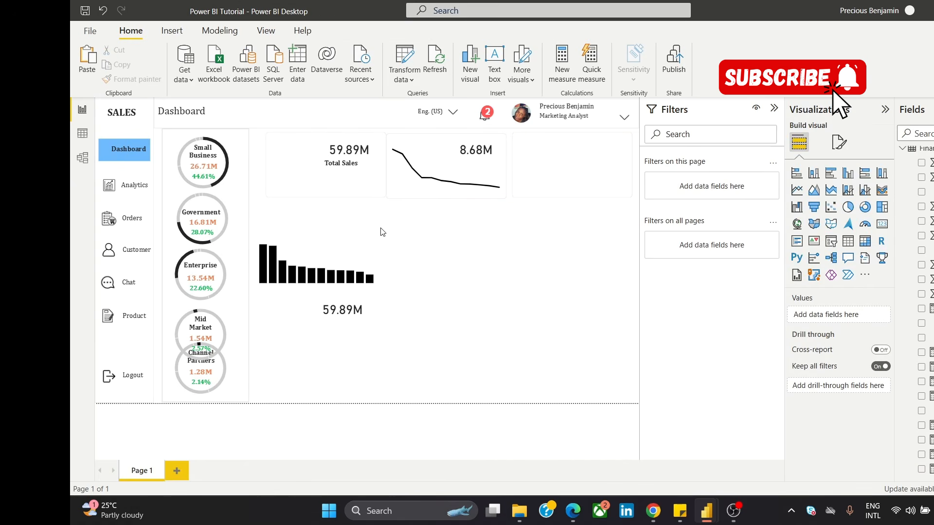
{"action": "key", "text": "ctrl+z"}
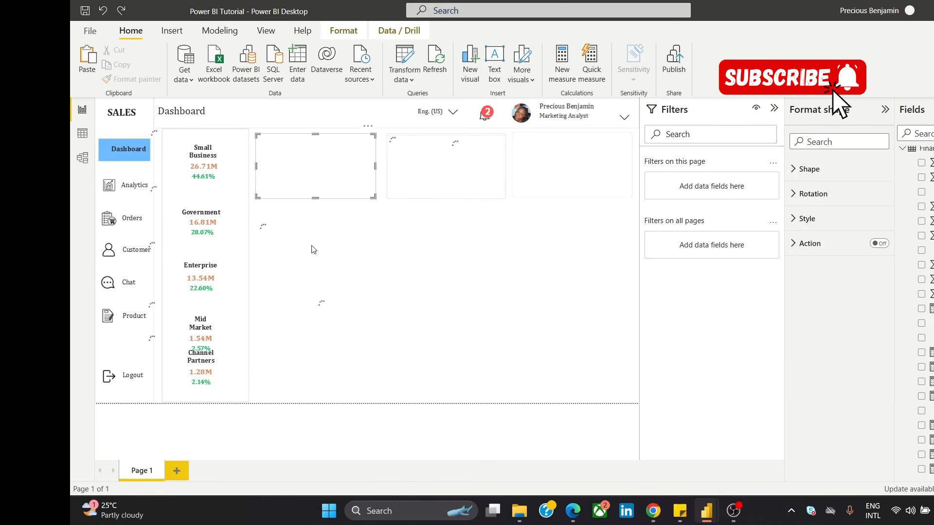
{"action": "left_click", "coordinate": [437, 253]}
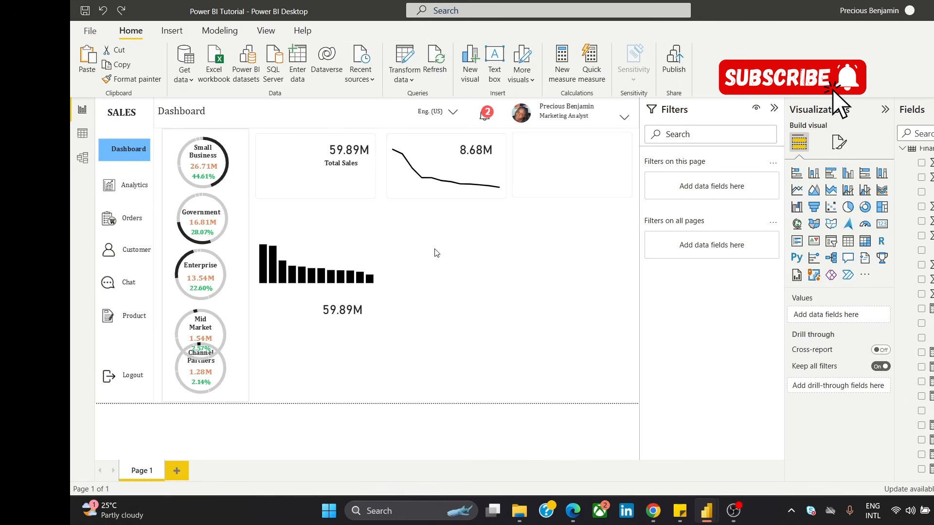
Step: Shift the "Total Sales" text box slightly right and down so it aligns beneath the 59.89M value in the first card
{"action": "left_click", "coordinate": [361, 171]}
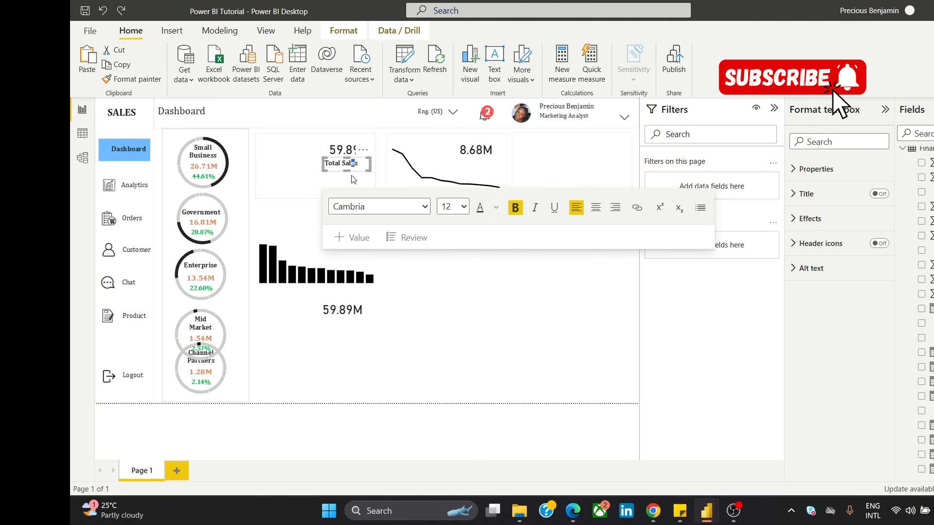
{"action": "left_click_drag", "start_coordinate": [350, 171], "coordinate": [370, 163]}
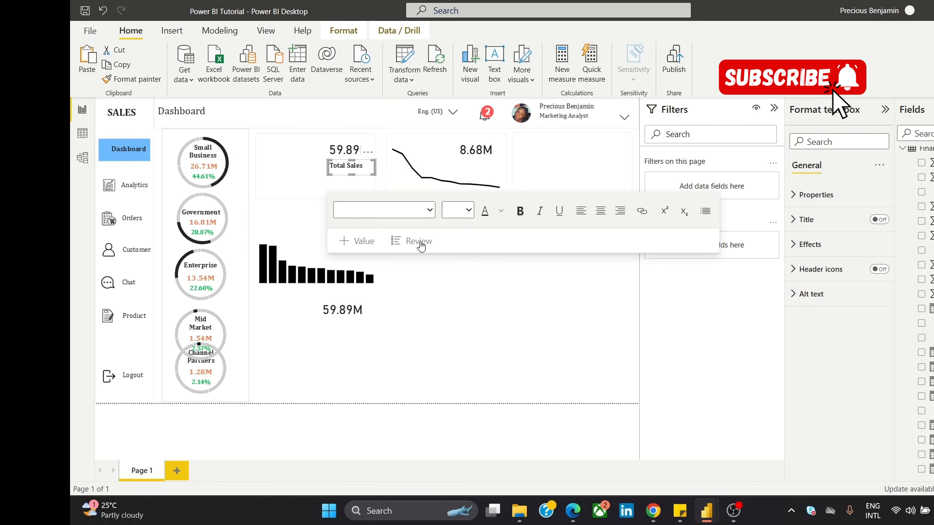
{"action": "left_click", "coordinate": [421, 250]}
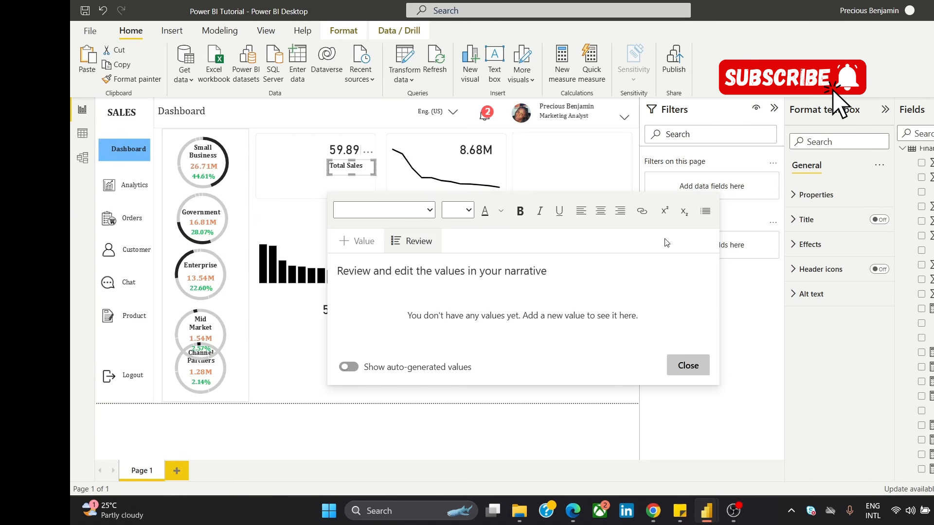
{"action": "left_click", "coordinate": [285, 352]}
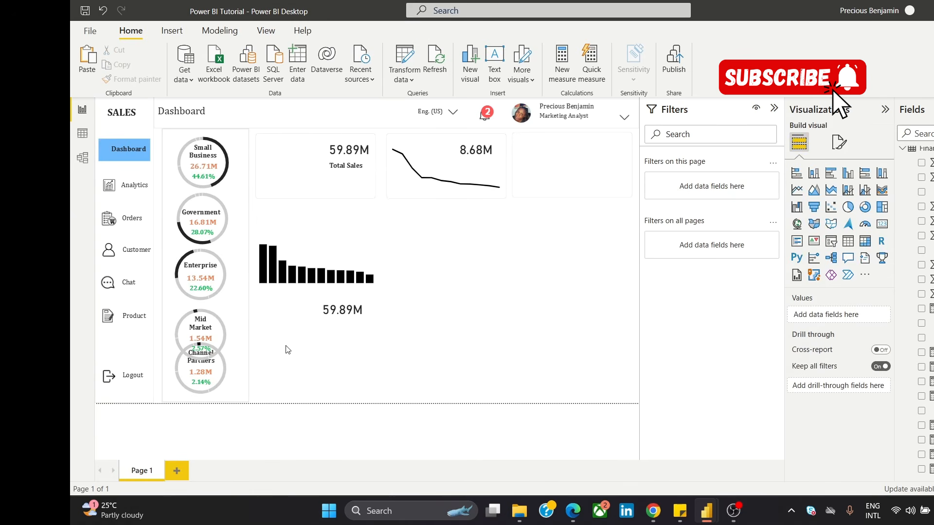
Step: Colour the "Total Sales" text in the first card dark blue from the theme colours
{"action": "left_click", "coordinate": [340, 171]}
{"action": "left_click_drag", "start_coordinate": [330, 166], "coordinate": [363, 166]}
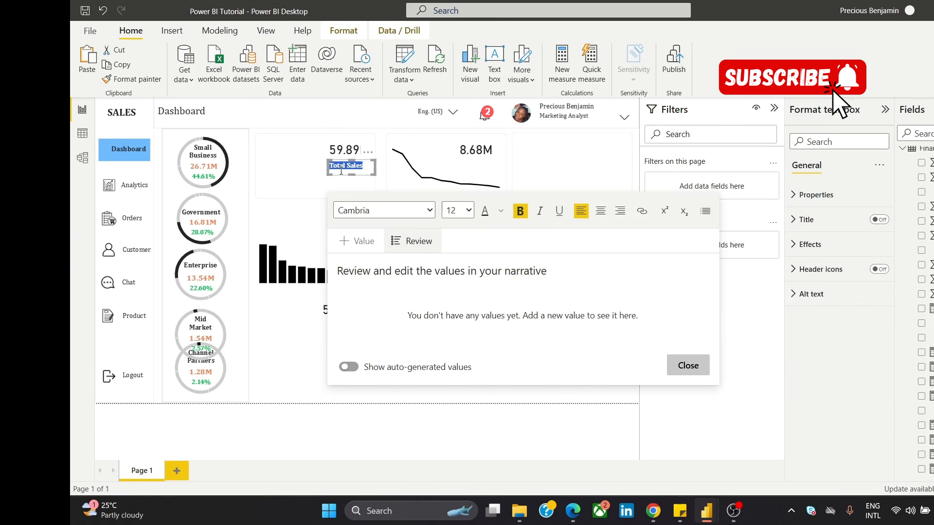
{"action": "left_click", "coordinate": [501, 212]}
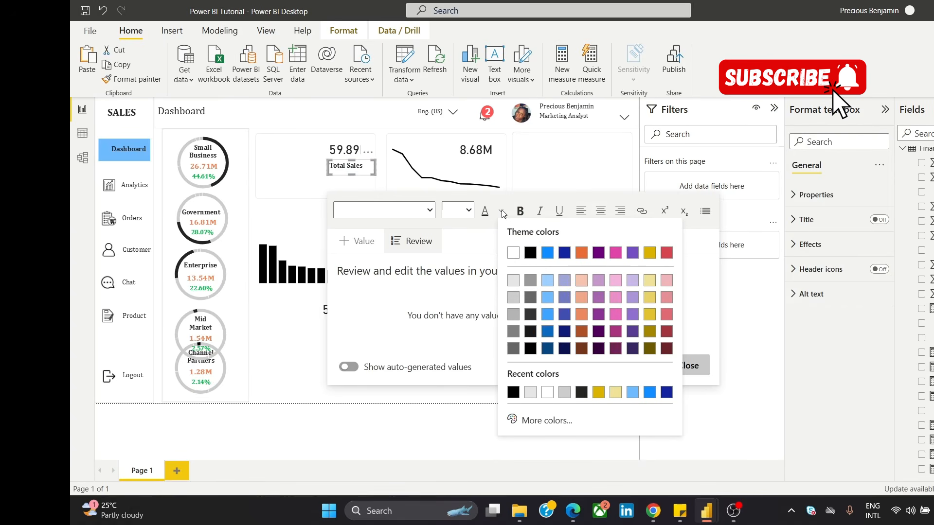
{"action": "left_click", "coordinate": [563, 253]}
{"action": "left_click", "coordinate": [299, 326]}
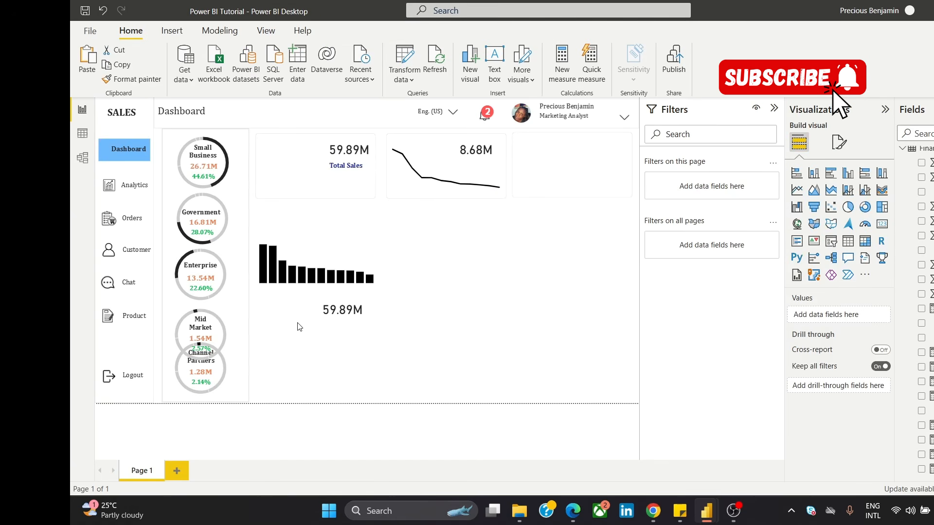
Step: Set the font size of the "Total Sales" text to 14
{"action": "triple_click", "coordinate": [354, 167]}
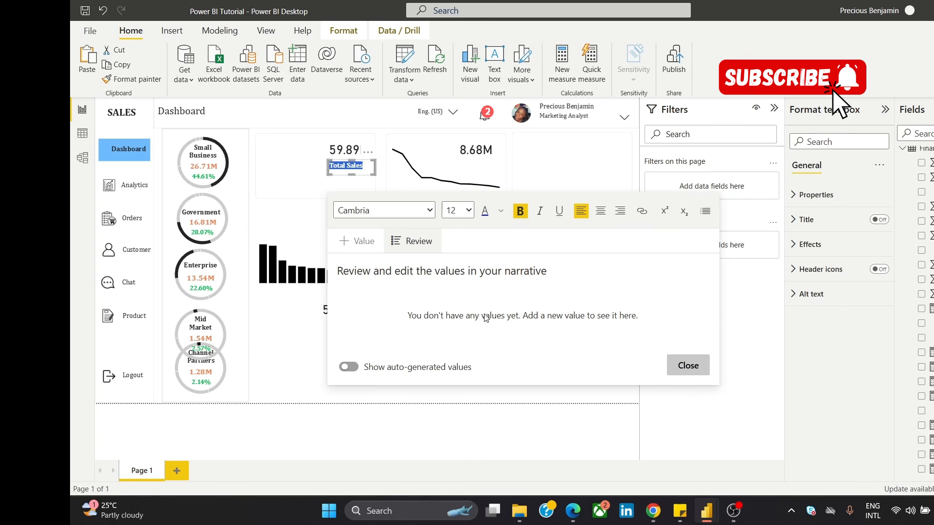
{"action": "left_click", "coordinate": [468, 210]}
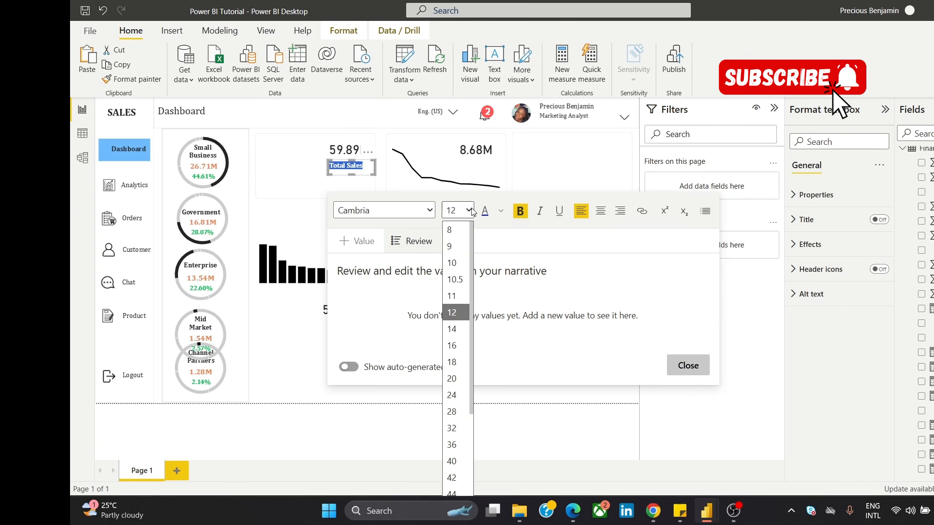
{"action": "left_click", "coordinate": [452, 329]}
{"action": "left_click", "coordinate": [300, 334]}
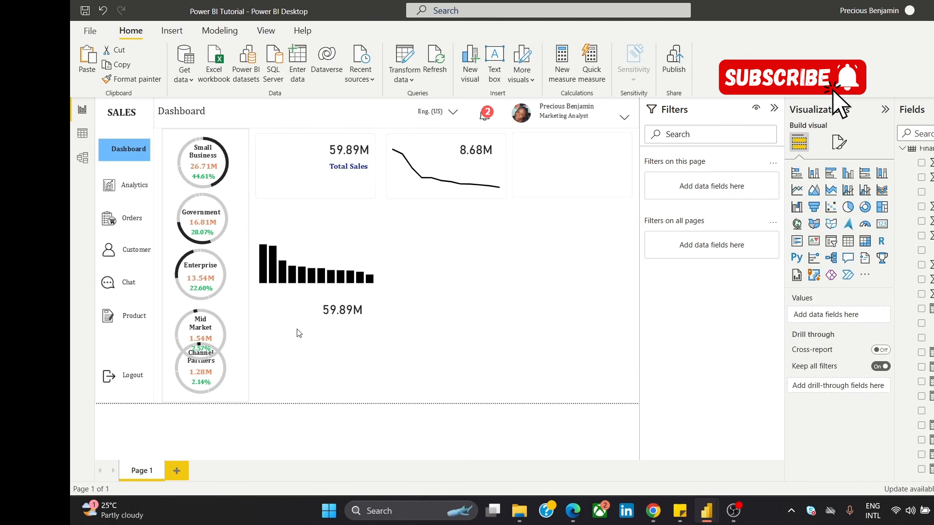
Step: Nudge the first card's 59.89M value slightly left and move the column chart back into that card
{"action": "left_click", "coordinate": [341, 148]}
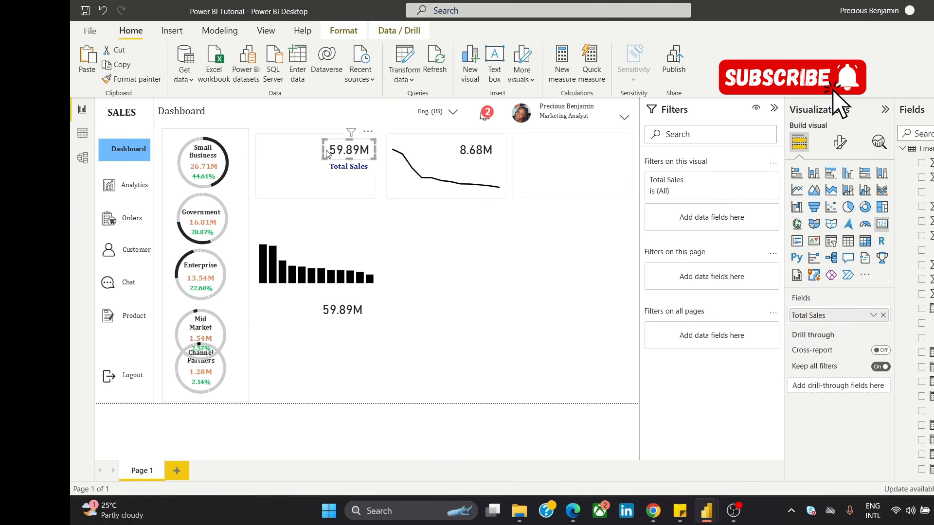
{"action": "left_click_drag", "start_coordinate": [320, 150], "coordinate": [317, 149]}
{"action": "left_click", "coordinate": [480, 254]}
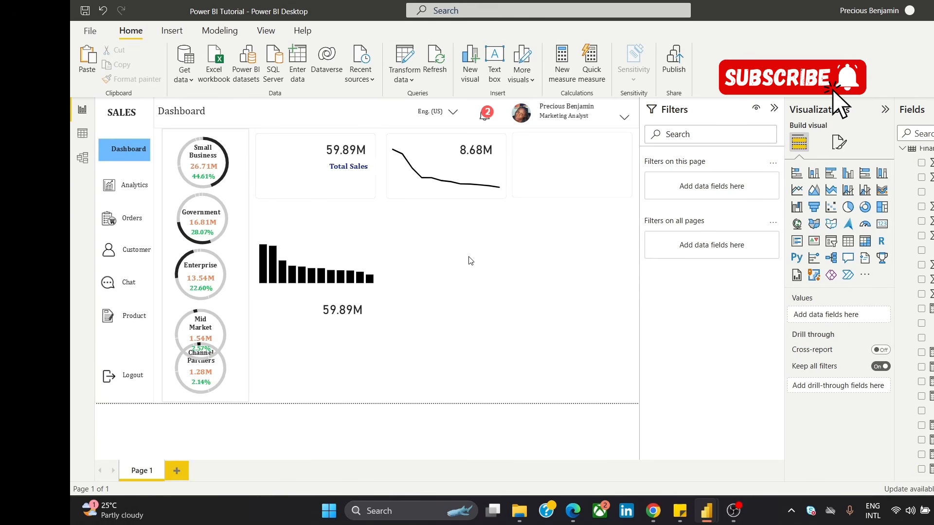
{"action": "left_click_drag", "start_coordinate": [366, 225], "coordinate": [362, 176]}
{"action": "left_click", "coordinate": [469, 281]}
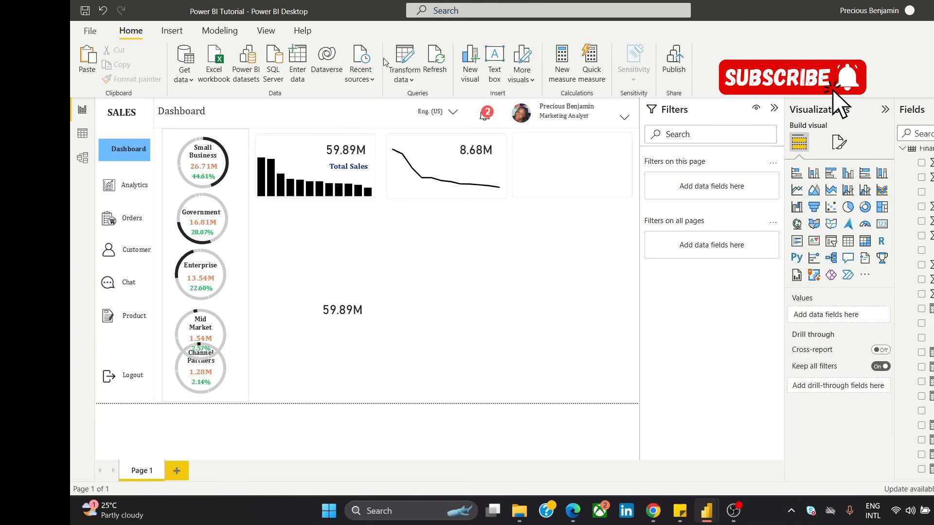
Step: Add a text box reading "Total Profit" in the empty page area and set its font to Cambria
{"action": "left_click", "coordinate": [495, 57]}
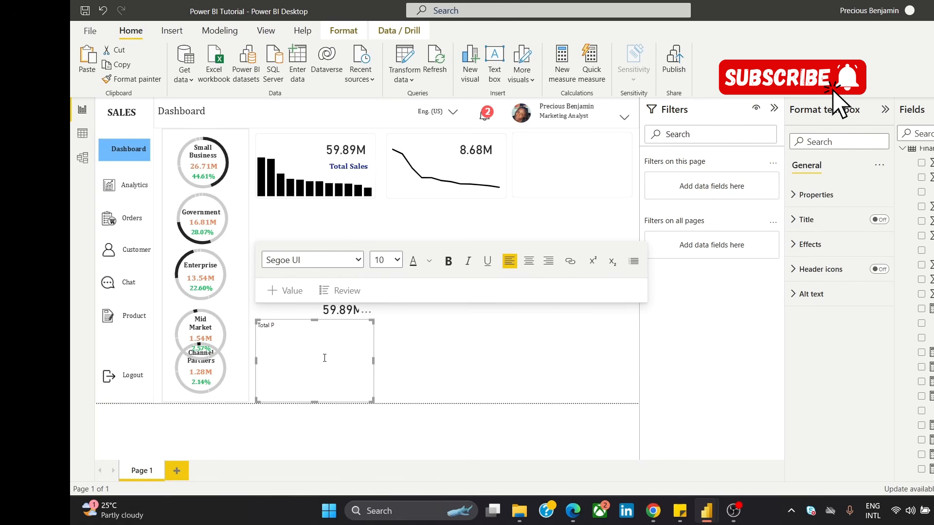
{"action": "key", "text": "ctrl+a"}
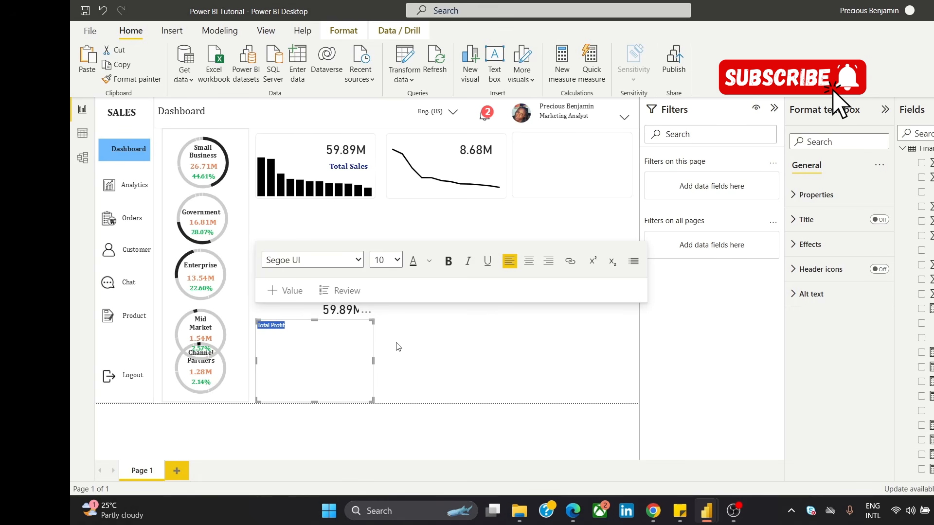
{"action": "left_click", "coordinate": [335, 256]}
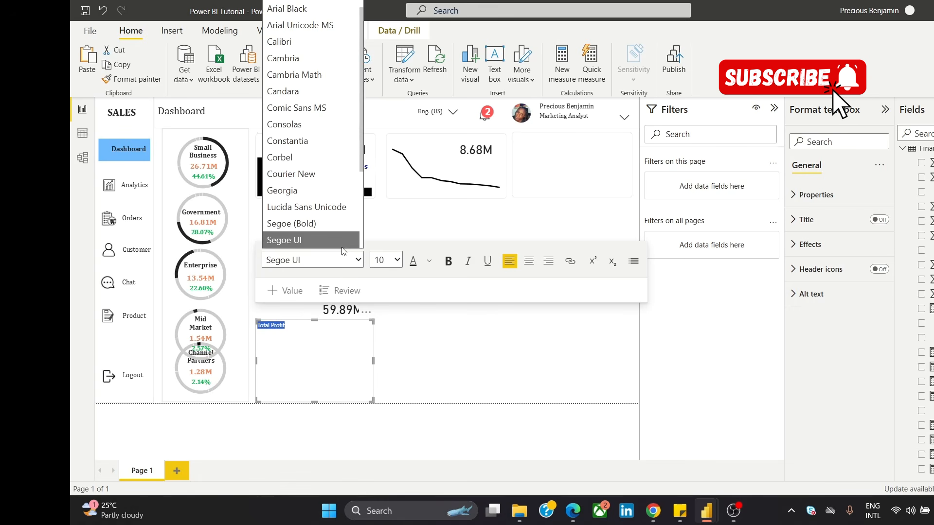
{"action": "left_click", "coordinate": [299, 59]}
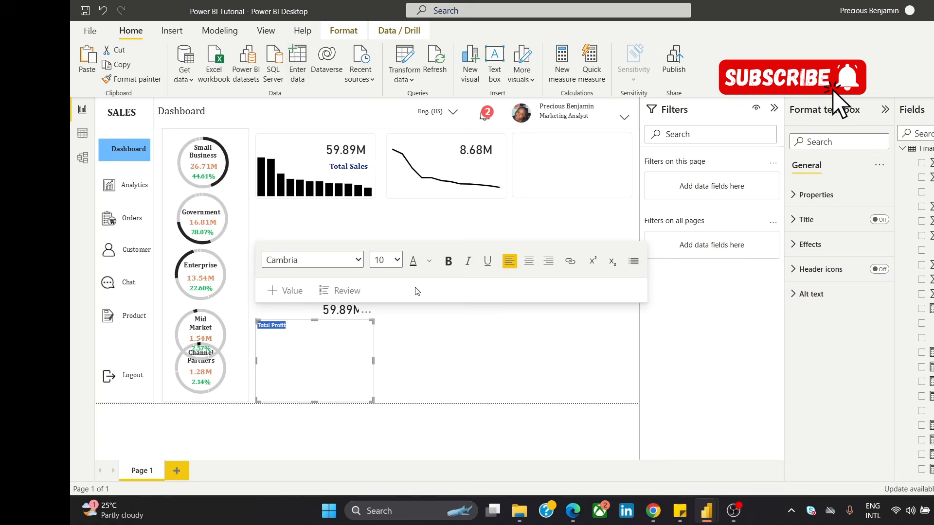
Step: Try to apply size 16 and bold to the "Total Profit" text
{"action": "left_click", "coordinate": [429, 261]}
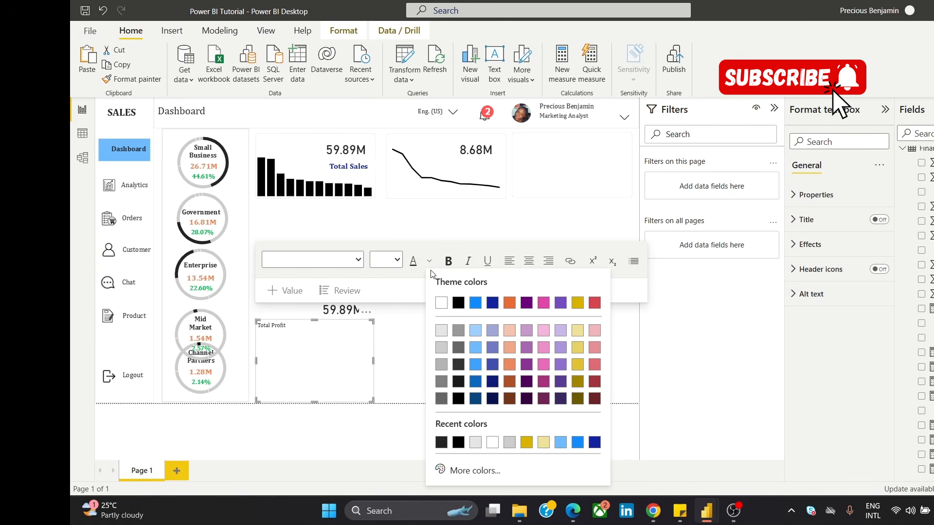
{"action": "left_click", "coordinate": [397, 262]}
{"action": "left_click", "coordinate": [397, 261]}
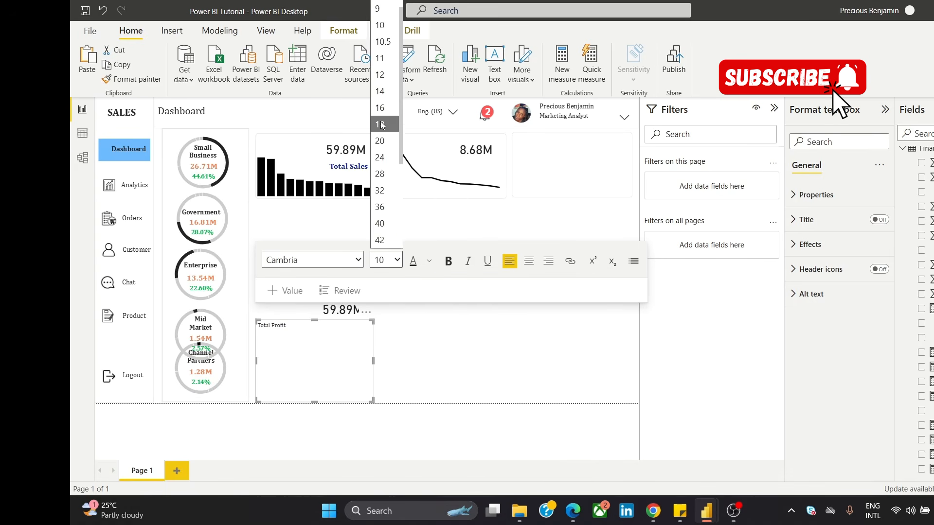
{"action": "left_click", "coordinate": [379, 122]}
{"action": "left_click", "coordinate": [447, 262]}
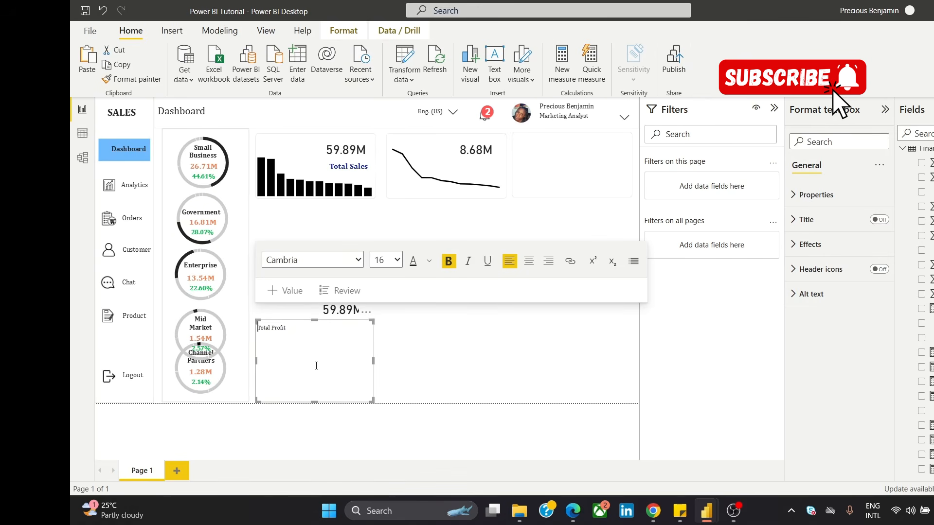
Step: Select the whole "Total Profit" text and format it as size 16, bold
{"action": "left_click", "coordinate": [307, 353]}
{"action": "key", "text": "ctrl+a"}
{"action": "left_click", "coordinate": [397, 260]}
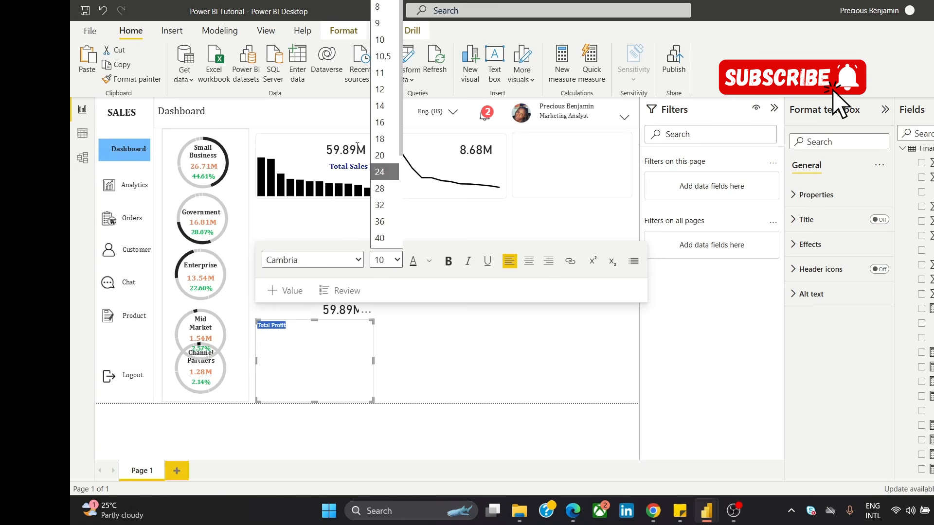
{"action": "left_click", "coordinate": [381, 123]}
{"action": "left_click", "coordinate": [445, 261]}
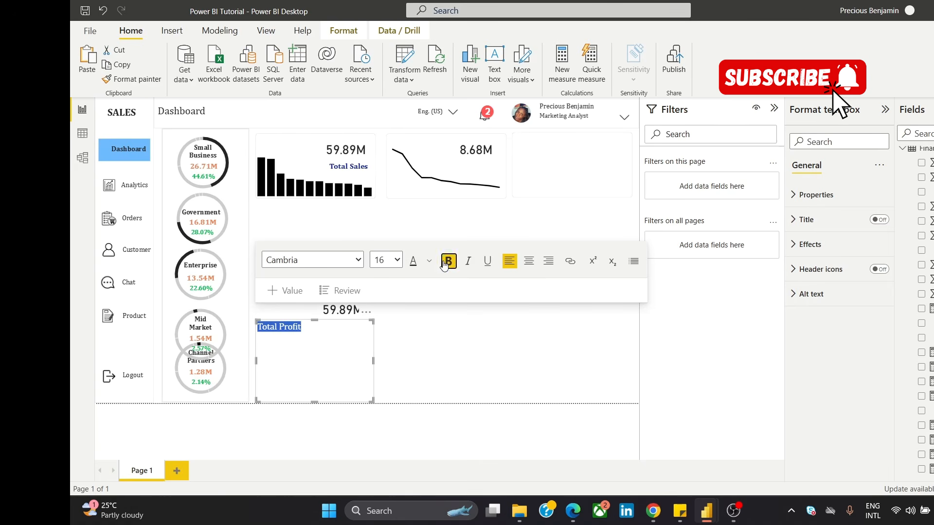
{"action": "left_click", "coordinate": [394, 341]}
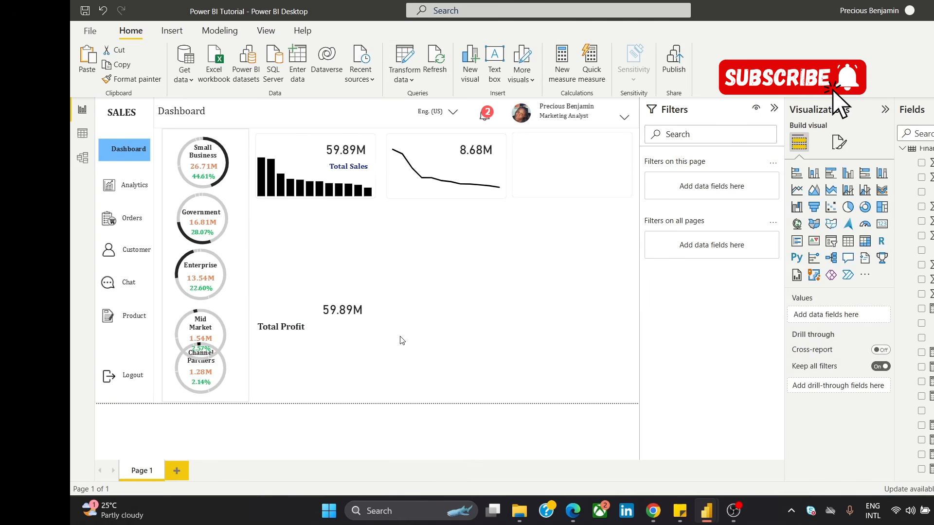
Step: Set the "Total Sales" title to size 16 and widen its text box slightly so the title fits on one line
{"action": "left_click", "coordinate": [355, 167]}
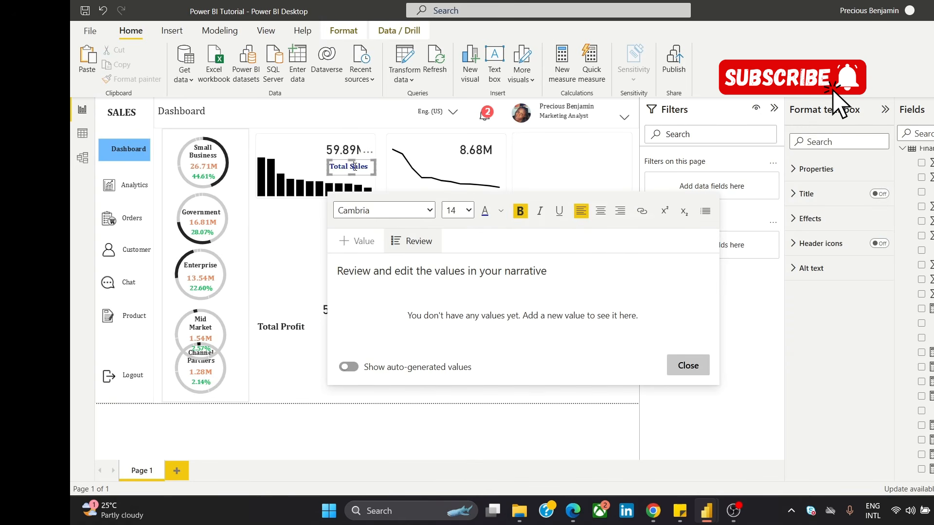
{"action": "key", "text": "ctrl+a"}
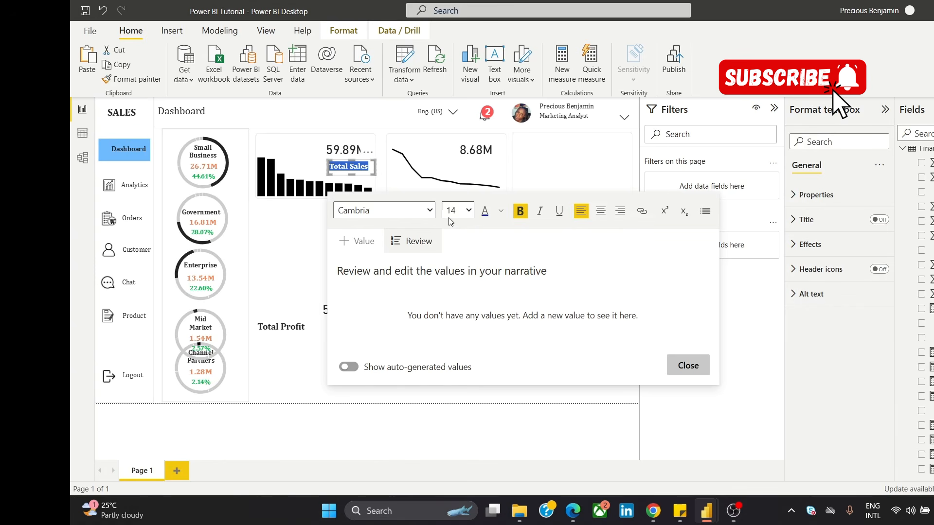
{"action": "left_click", "coordinate": [501, 212]}
{"action": "left_click", "coordinate": [481, 210]}
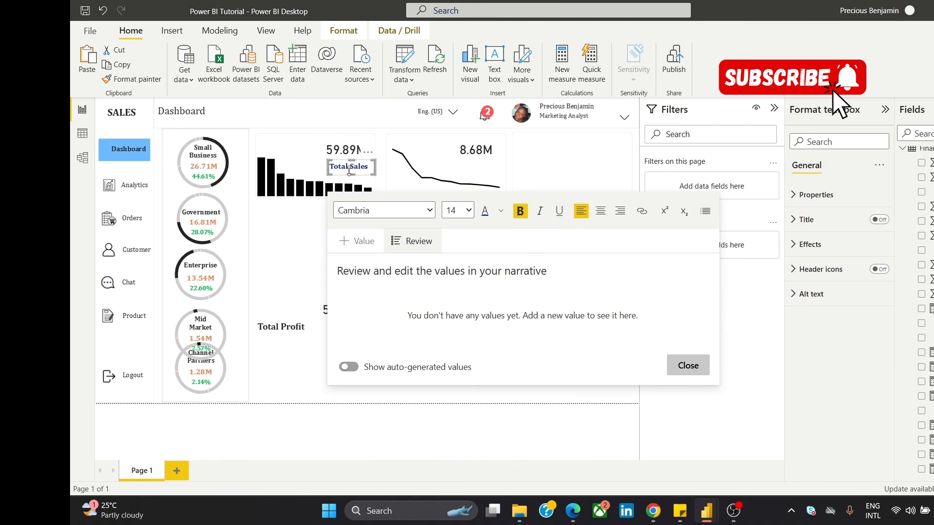
{"action": "triple_click", "coordinate": [348, 167]}
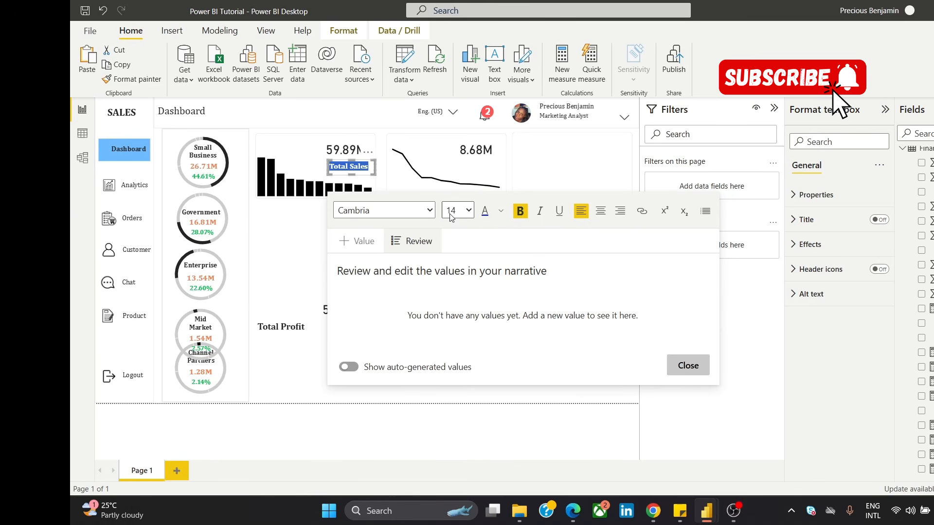
{"action": "left_click", "coordinate": [469, 211]}
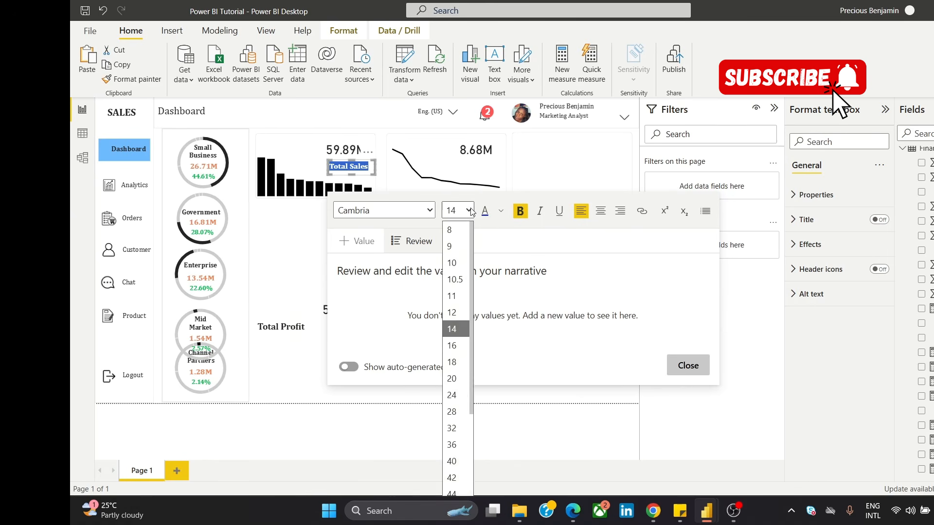
{"action": "left_click", "coordinate": [466, 345]}
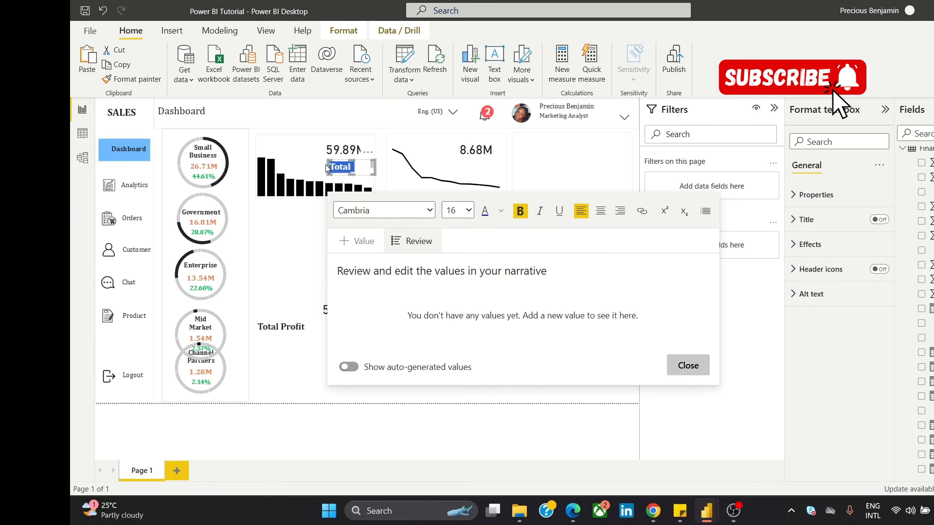
{"action": "left_click_drag", "start_coordinate": [329, 168], "coordinate": [325, 166]}
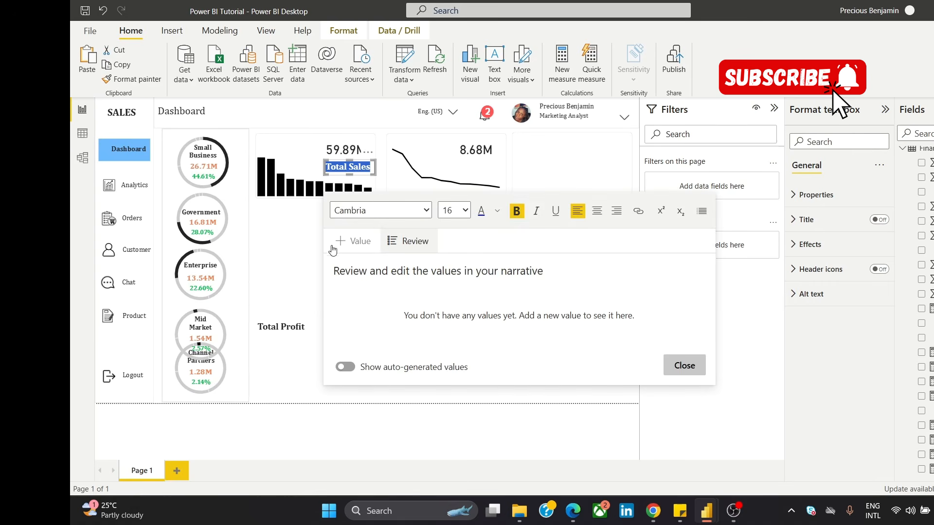
{"action": "left_click", "coordinate": [278, 261]}
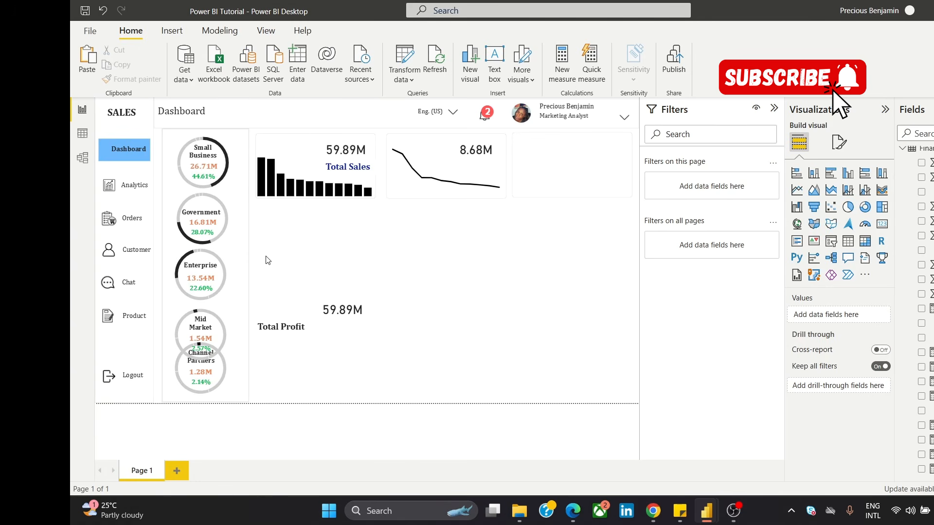
Step: Narrow the "Total Profit" text box to fit its text and turn off its background
{"action": "left_click", "coordinate": [313, 329]}
{"action": "left_click_drag", "start_coordinate": [321, 402], "coordinate": [324, 350]}
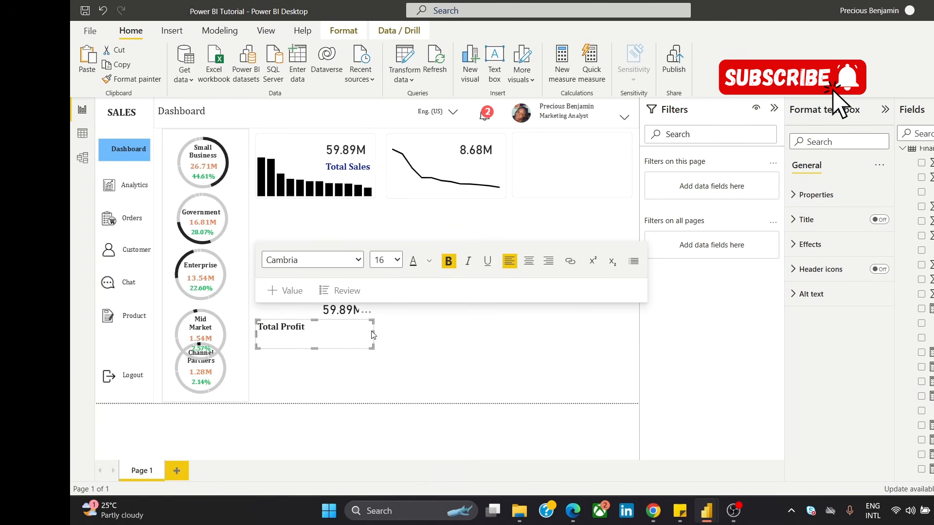
{"action": "left_click_drag", "start_coordinate": [372, 331], "coordinate": [315, 332]}
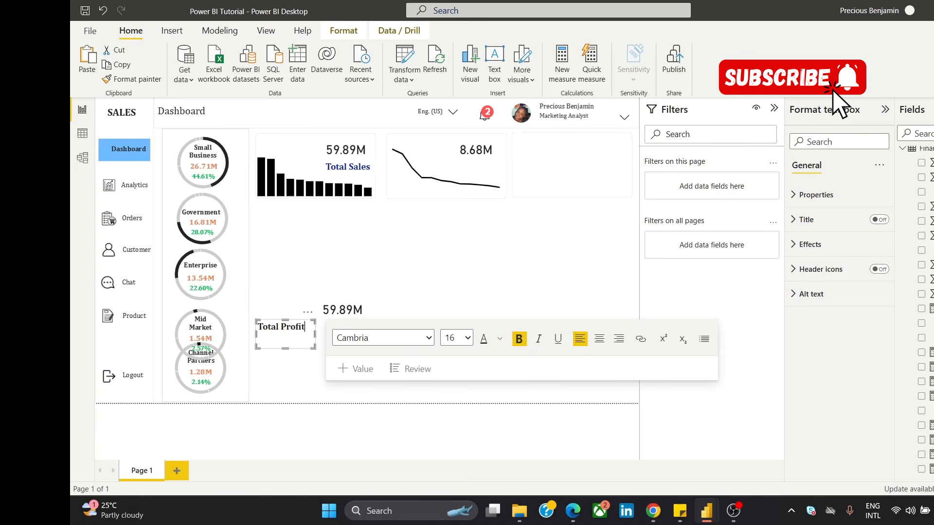
{"action": "left_click", "coordinate": [810, 244]}
{"action": "left_click", "coordinate": [872, 270]}
{"action": "left_click", "coordinate": [870, 270]}
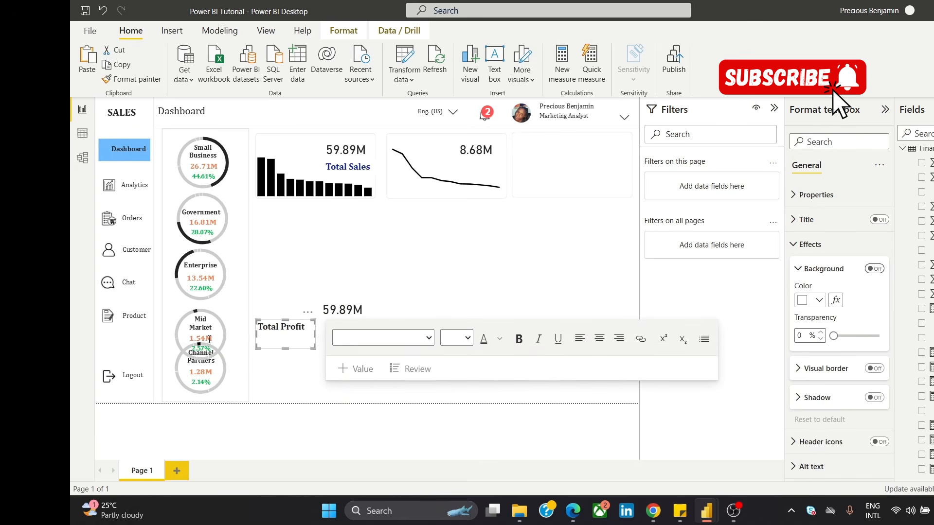
Step: Move the "Total Profit" text box to just below the second card and colour its text dark blue
{"action": "left_click_drag", "start_coordinate": [283, 345], "coordinate": [457, 238]}
{"action": "left_click", "coordinate": [458, 239]}
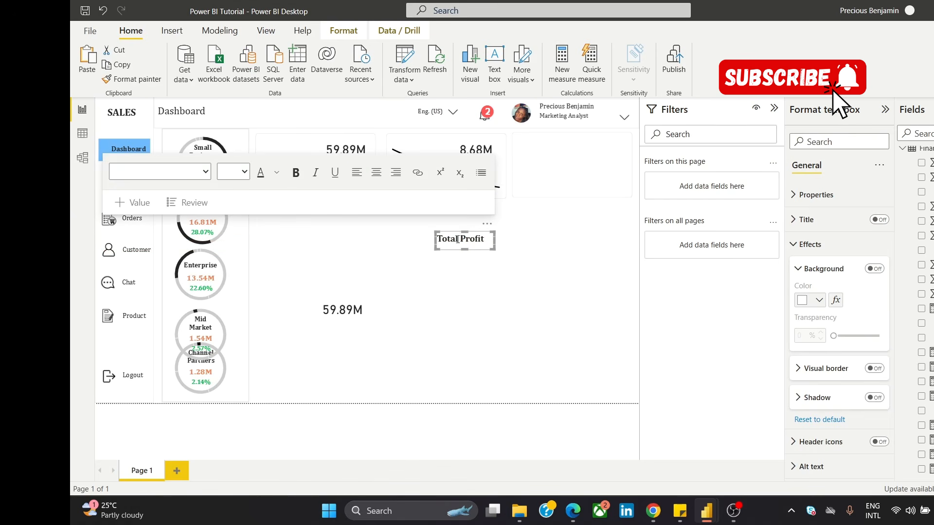
{"action": "key", "text": "ctrl+a"}
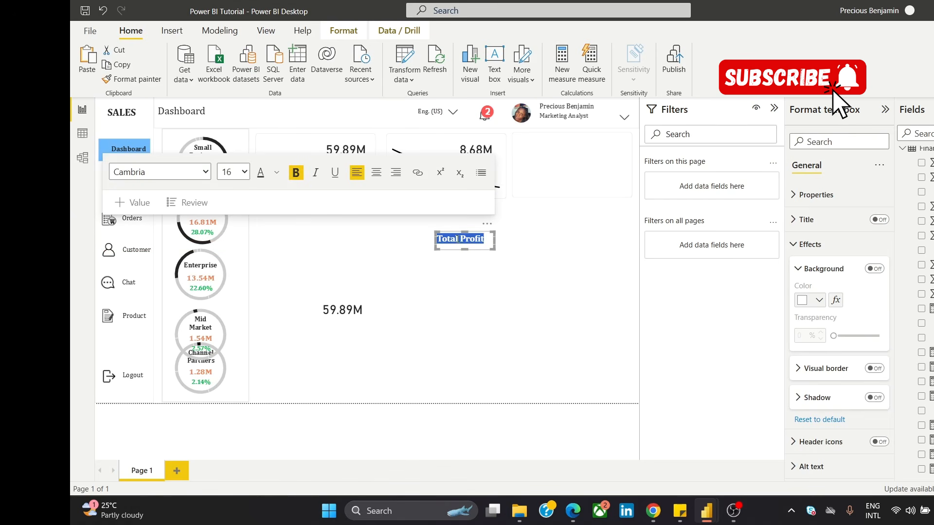
{"action": "left_click", "coordinate": [276, 173]}
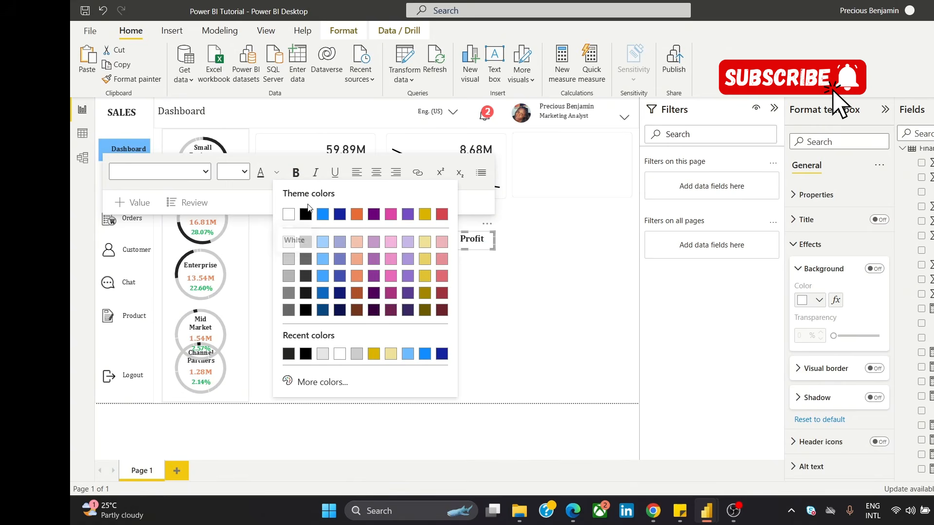
{"action": "left_click", "coordinate": [339, 217]}
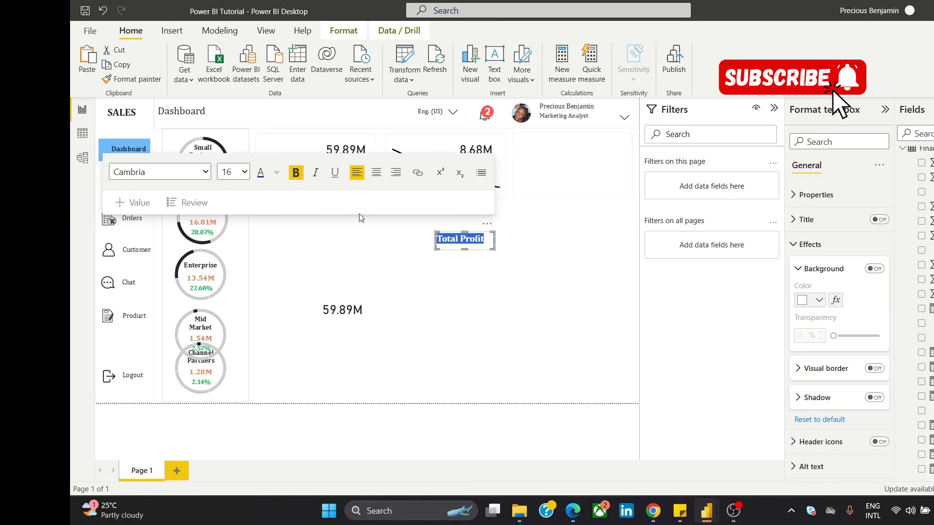
{"action": "left_click", "coordinate": [517, 253]}
Step: Place the "Total Profit" title inside the second card, directly beneath the 8.68M value
{"action": "left_click", "coordinate": [482, 238]}
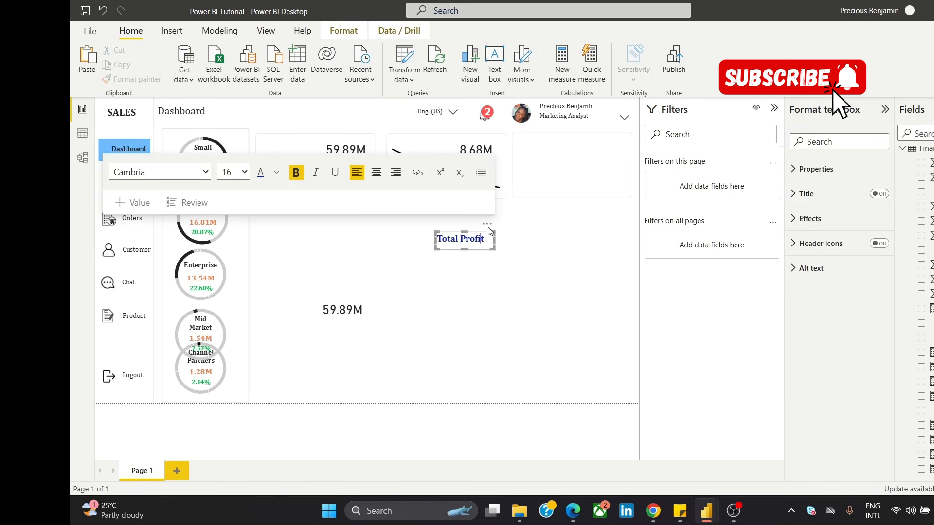
{"action": "left_click_drag", "start_coordinate": [488, 226], "coordinate": [506, 152]}
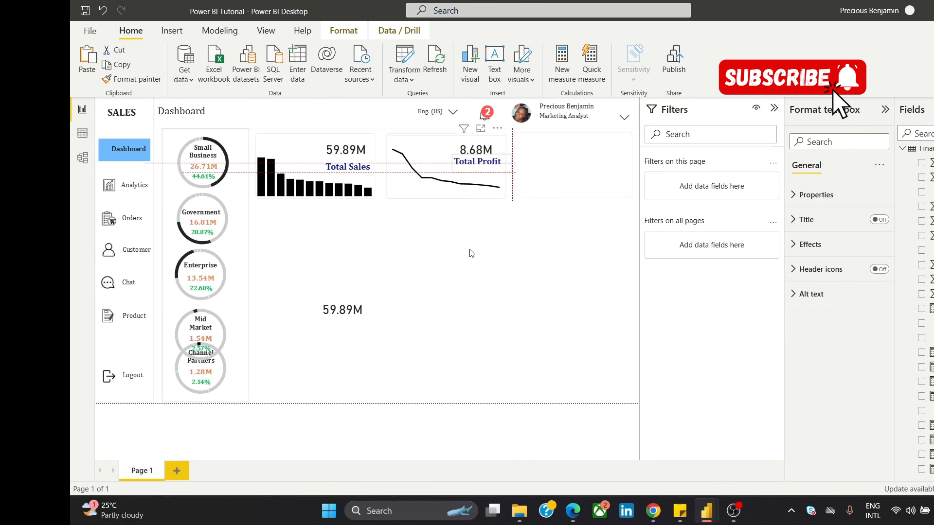
{"action": "left_click", "coordinate": [453, 283]}
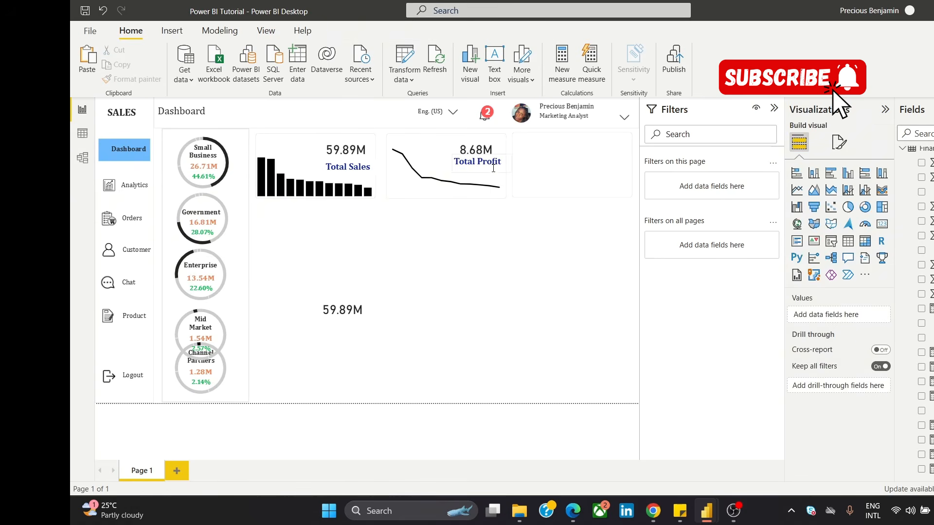
{"action": "left_click", "coordinate": [506, 154]}
{"action": "left_click_drag", "start_coordinate": [507, 152], "coordinate": [508, 155]}
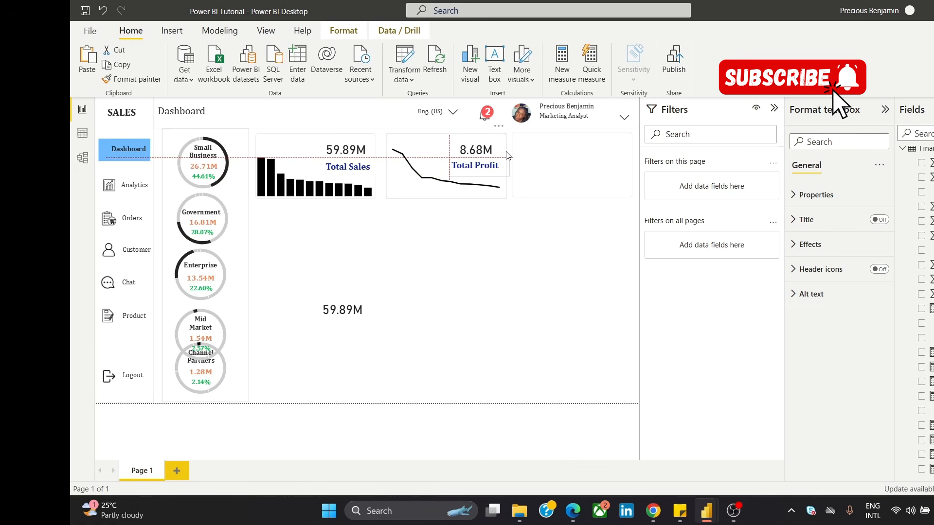
{"action": "left_click_drag", "start_coordinate": [506, 156], "coordinate": [505, 156]}
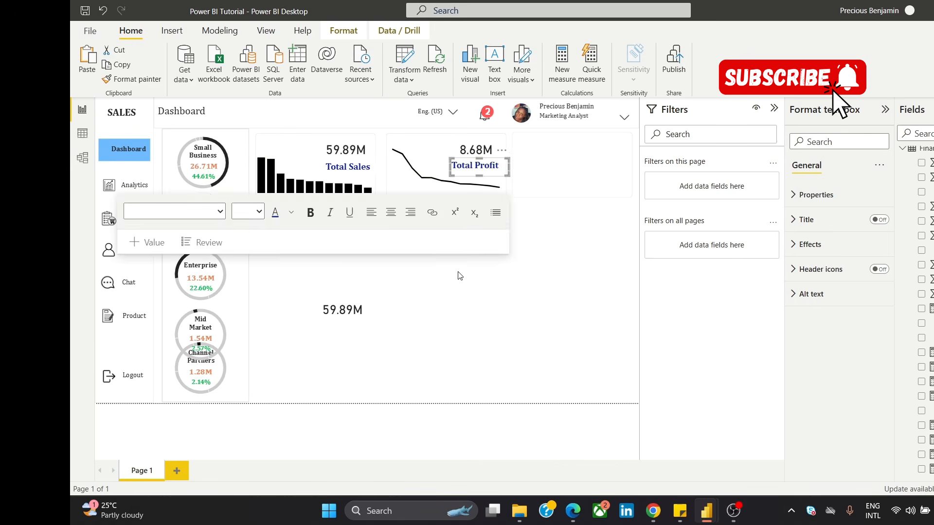
{"action": "left_click", "coordinate": [459, 273]}
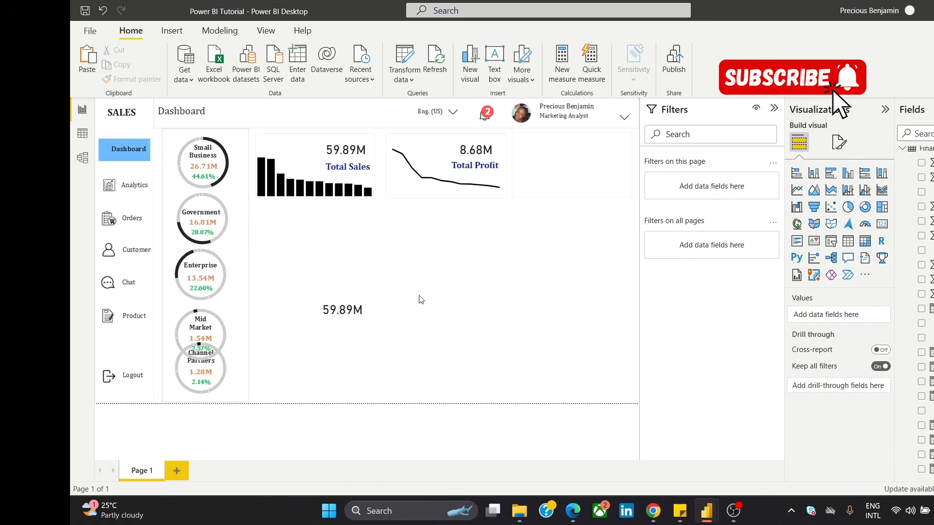
Step: Duplicate the first card's column chart and move the copy to the empty lower page area
{"action": "left_click", "coordinate": [300, 171]}
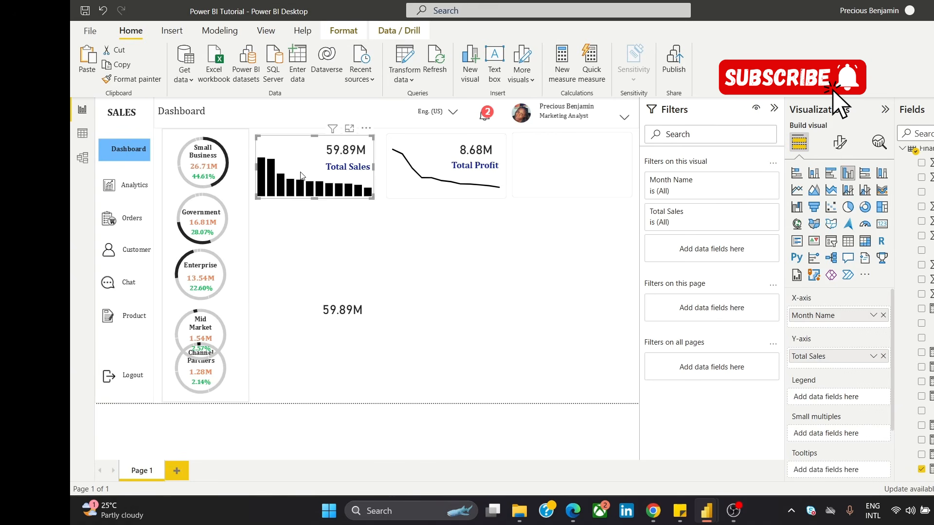
{"action": "key", "text": "ctrl+v"}
{"action": "left_click_drag", "start_coordinate": [301, 175], "coordinate": [310, 345]}
Step: Move the spare 59.89M value below the empty third card and replace its Total Sales field with Total Discount
{"action": "left_click", "coordinate": [355, 300]}
{"action": "left_click_drag", "start_coordinate": [354, 304], "coordinate": [569, 240]}
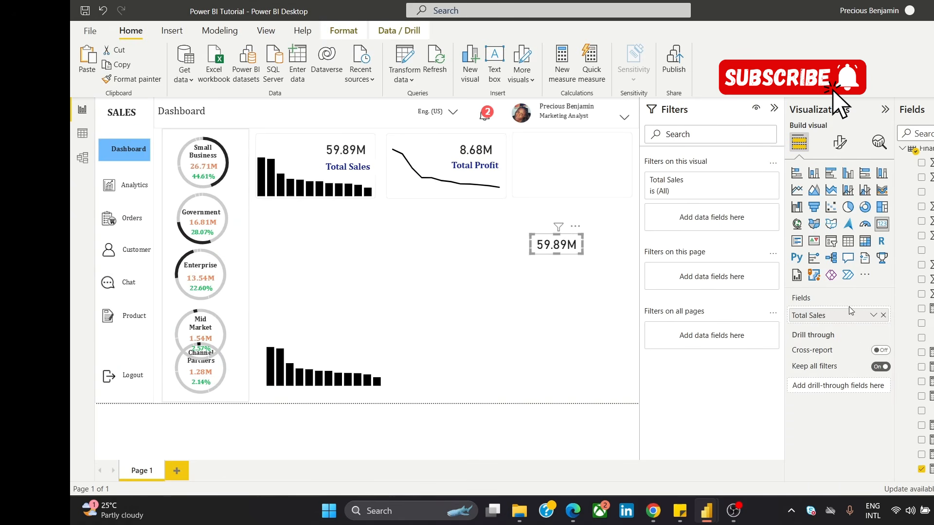
{"action": "left_click", "coordinate": [881, 315]}
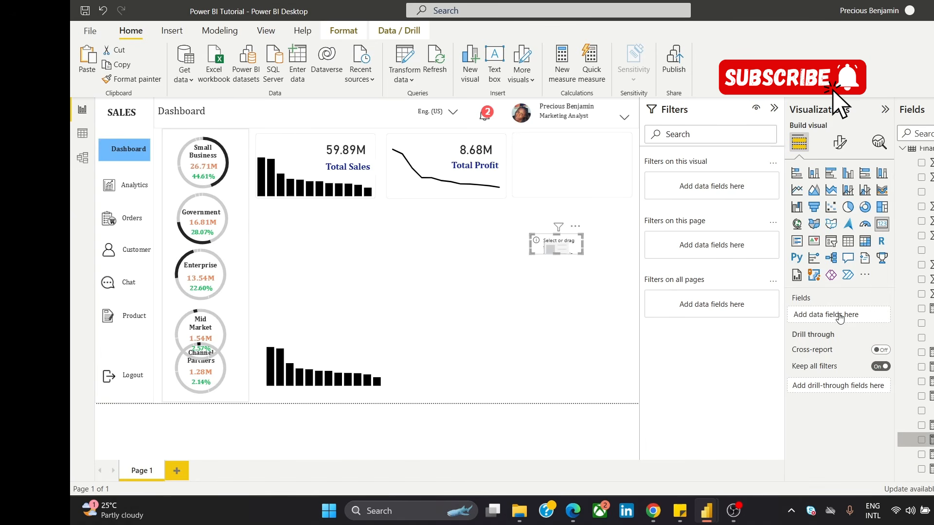
{"action": "left_click_drag", "start_coordinate": [839, 318], "coordinate": [839, 317]}
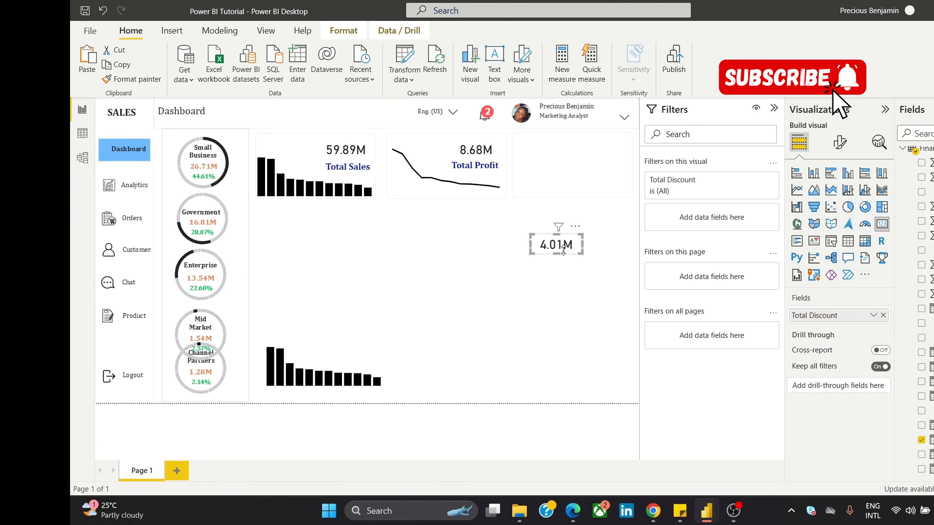
Step: Duplicate the "Total Profit" title and move the copy to the empty page area below the second card
{"action": "left_click", "coordinate": [474, 168]}
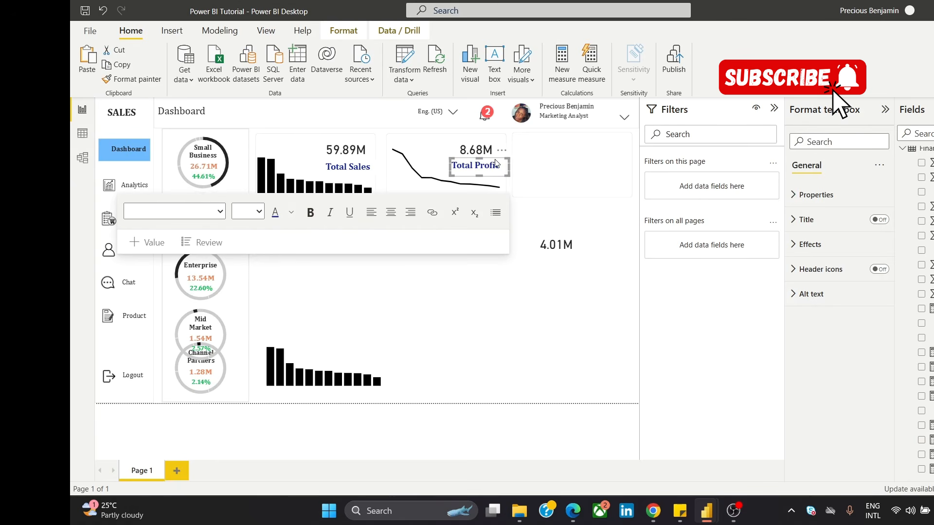
{"action": "key", "text": "ctrl+v"}
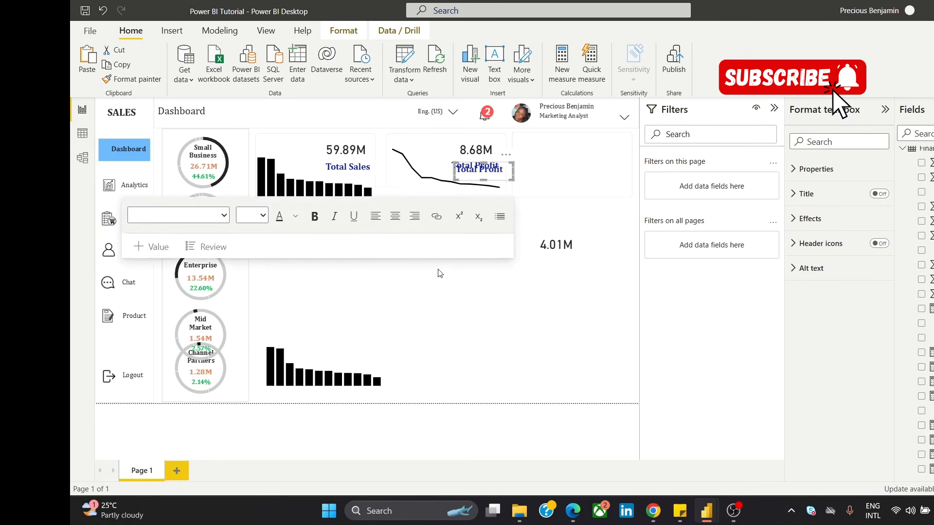
{"action": "left_click", "coordinate": [440, 273]}
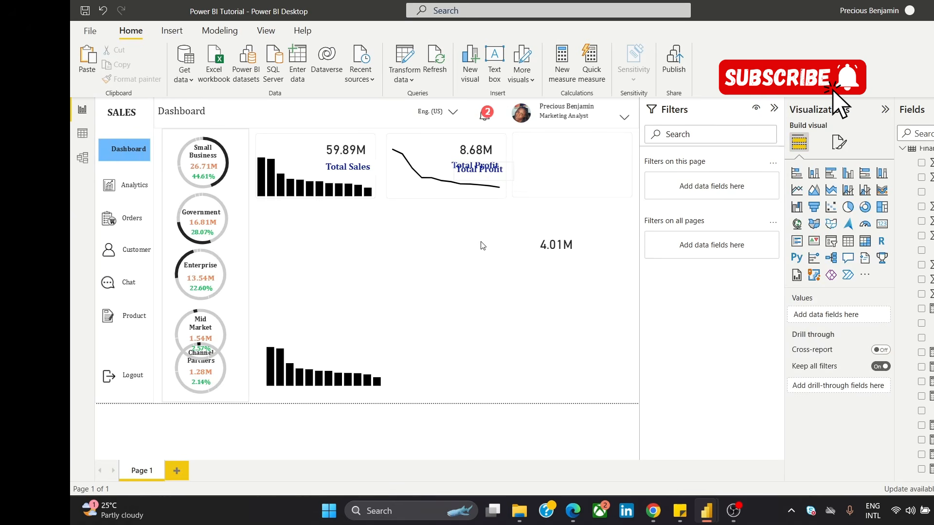
{"action": "left_click_drag", "start_coordinate": [474, 166], "coordinate": [455, 283]}
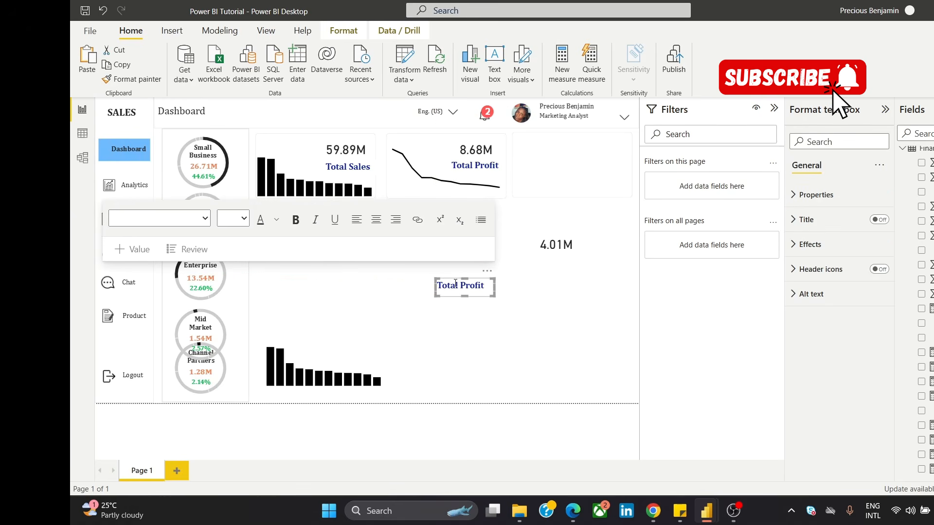
Step: Change the copied title's text to "Total Discounts" and widen its text box to fit on one line
{"action": "left_click", "coordinate": [461, 284]}
{"action": "left_click_drag", "start_coordinate": [461, 285], "coordinate": [485, 286]}
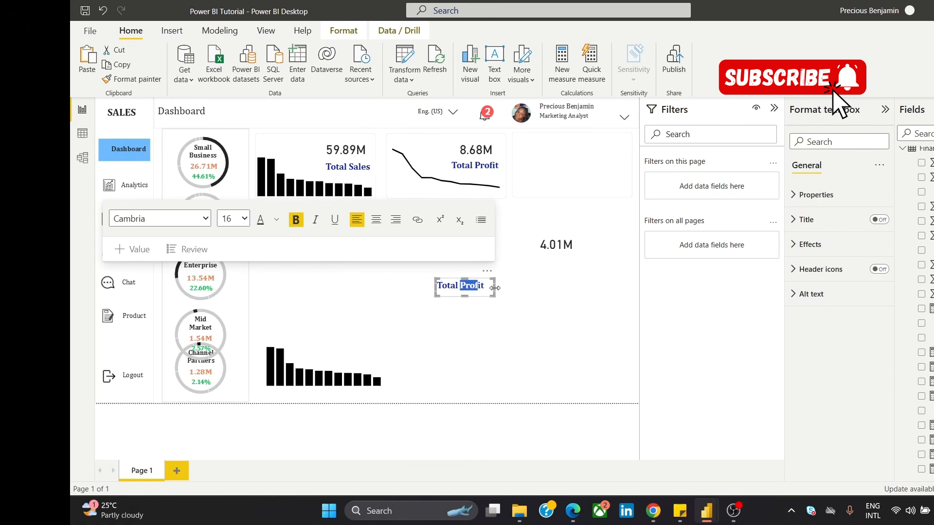
{"action": "type", "text": "Disounts"}
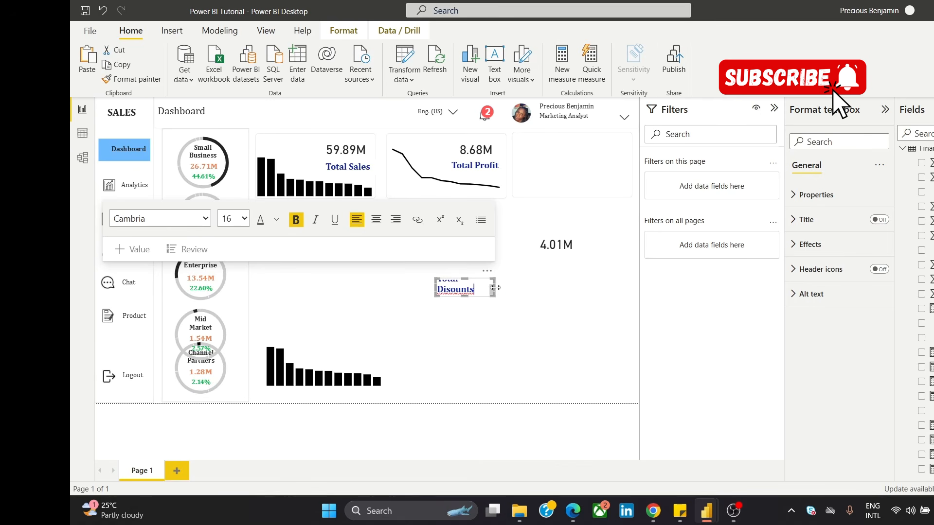
{"action": "left_click_drag", "start_coordinate": [495, 287], "coordinate": [512, 290]}
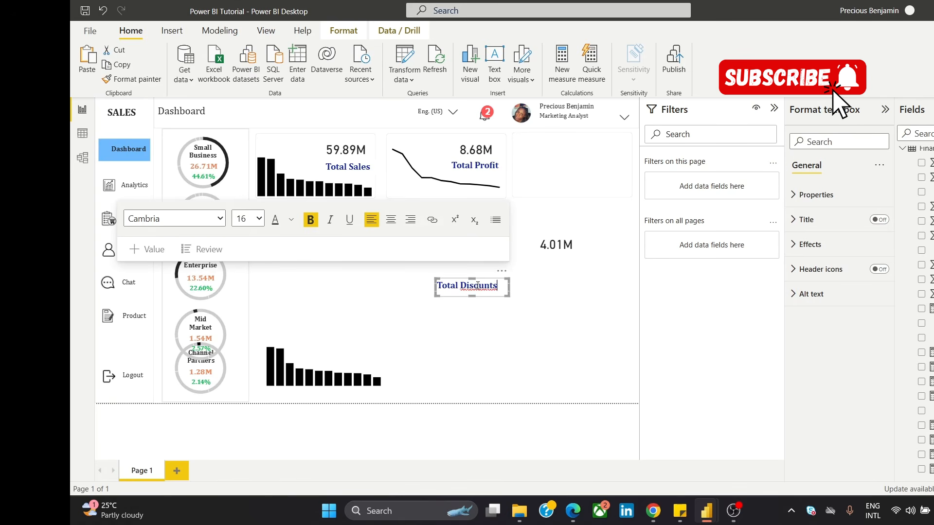
{"action": "left_click", "coordinate": [476, 286]}
{"action": "type", "text": "c"}
Step: Move the Total Discount value into the upper-right corner of the empty third card
{"action": "left_click", "coordinate": [570, 241]}
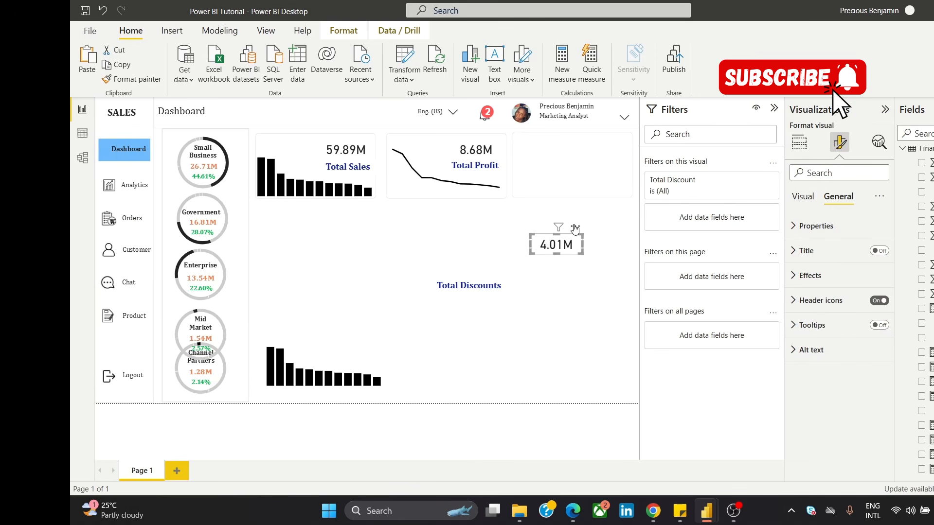
{"action": "left_click_drag", "start_coordinate": [624, 141], "coordinate": [625, 133]}
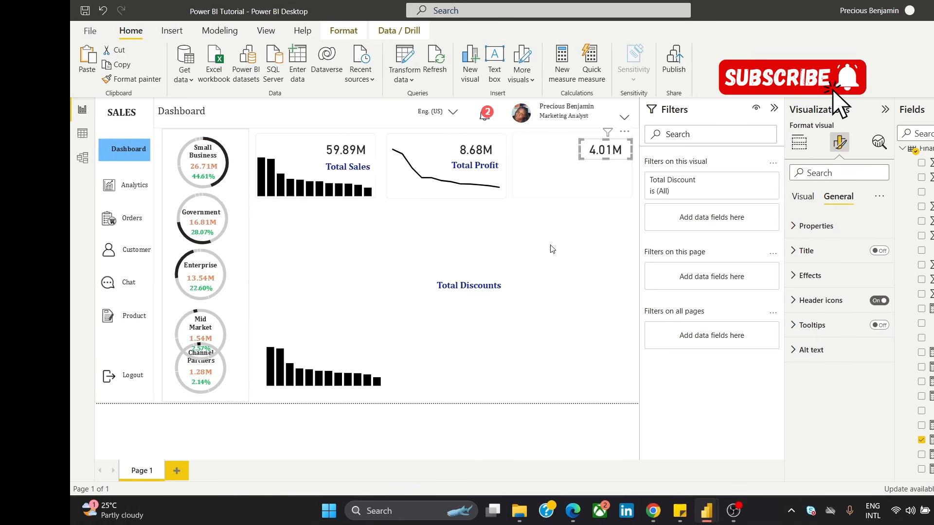
{"action": "left_click", "coordinate": [504, 282]}
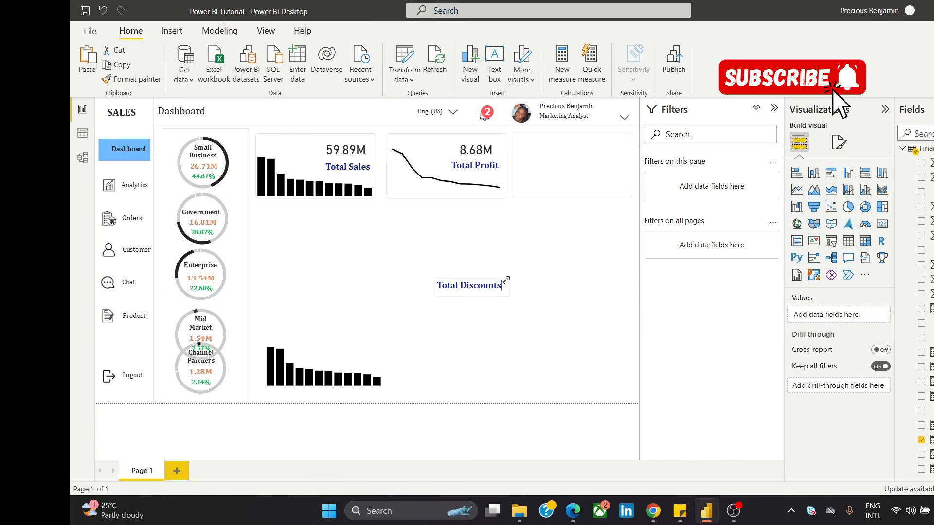
Step: Undo the recent edits back to before the Total Discount value was moved into the third card
{"action": "mouse_move", "coordinate": [502, 274]}
{"action": "left_mouse_down"}
{"action": "mouse_move", "coordinate": [532, 242]}
{"action": "mouse_move", "coordinate": [503, 269]}
{"action": "left_mouse_up"}
{"action": "left_click", "coordinate": [535, 250]}
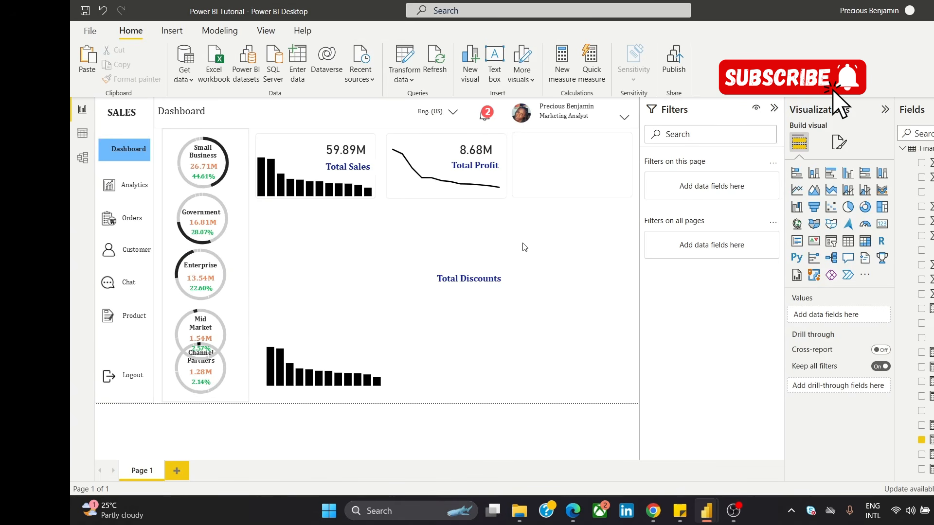
{"action": "key", "text": "ctrl+z"}
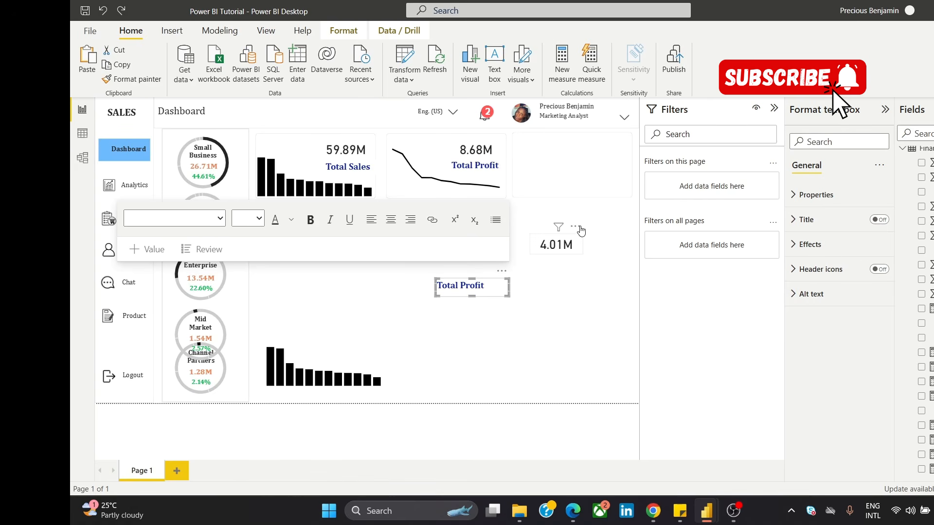
Step: Move the Total Discount value into the upper-right corner of the empty third card and bring it in front of the card's background
{"action": "left_click_drag", "start_coordinate": [583, 217], "coordinate": [625, 136]}
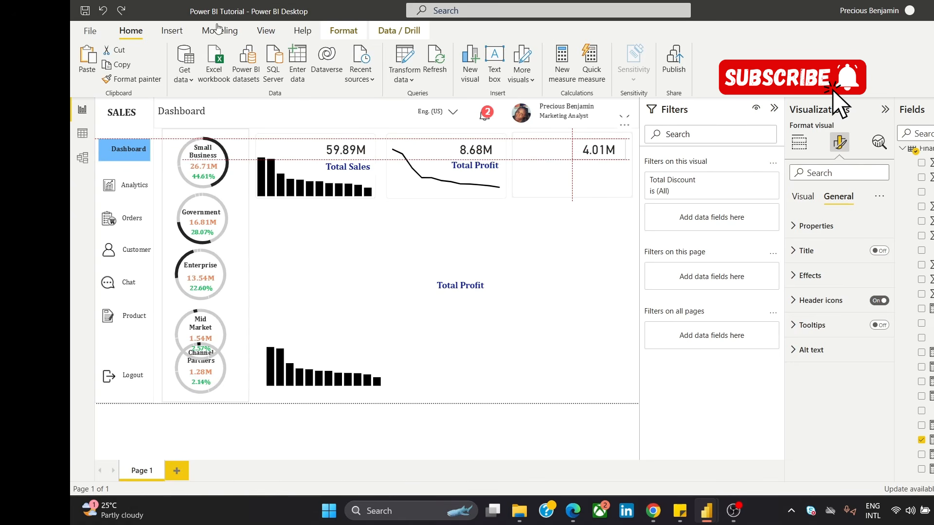
{"action": "left_click", "coordinate": [341, 30]}
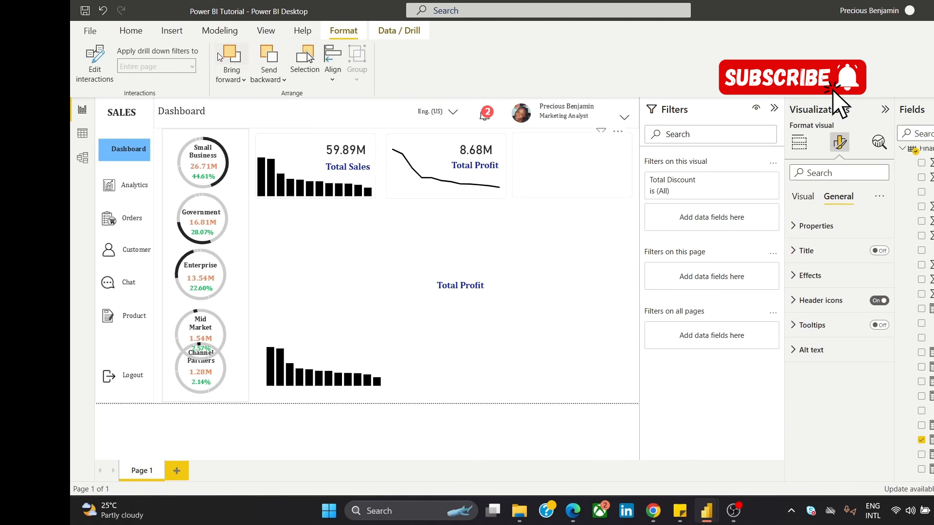
{"action": "left_click", "coordinate": [229, 61]}
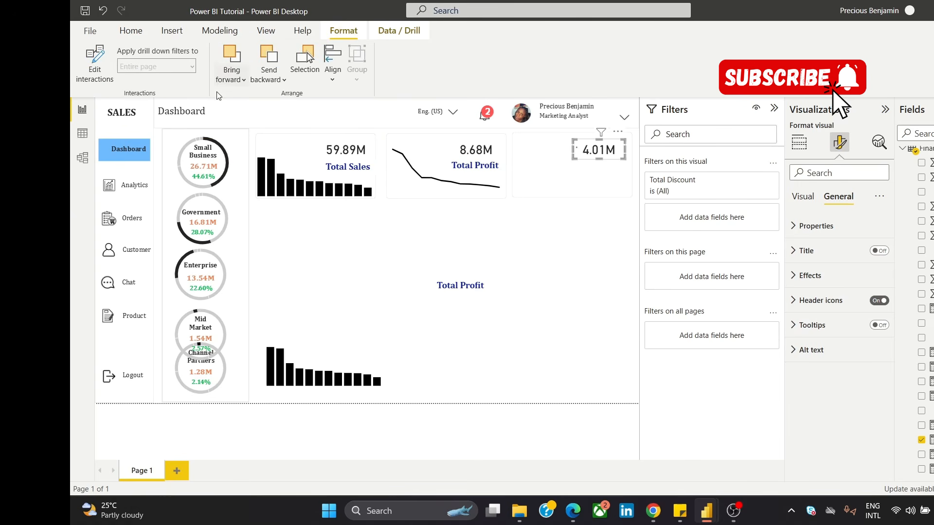
{"action": "left_click", "coordinate": [237, 76]}
{"action": "left_click", "coordinate": [260, 119]}
{"action": "left_click", "coordinate": [511, 274]}
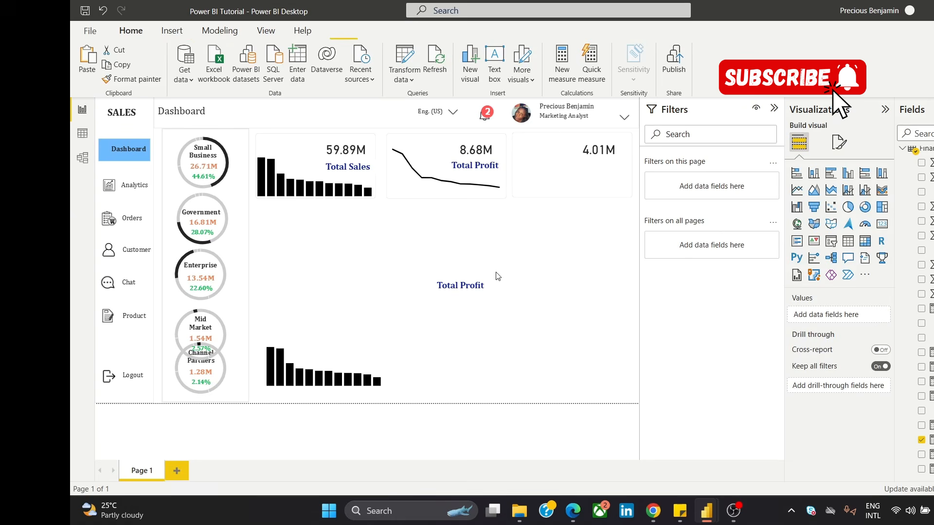
Step: Change the text of the spare "Total Profit" title below the cards to "Total Discounts"
{"action": "left_click", "coordinate": [468, 285]}
{"action": "double_click", "coordinate": [469, 285]}
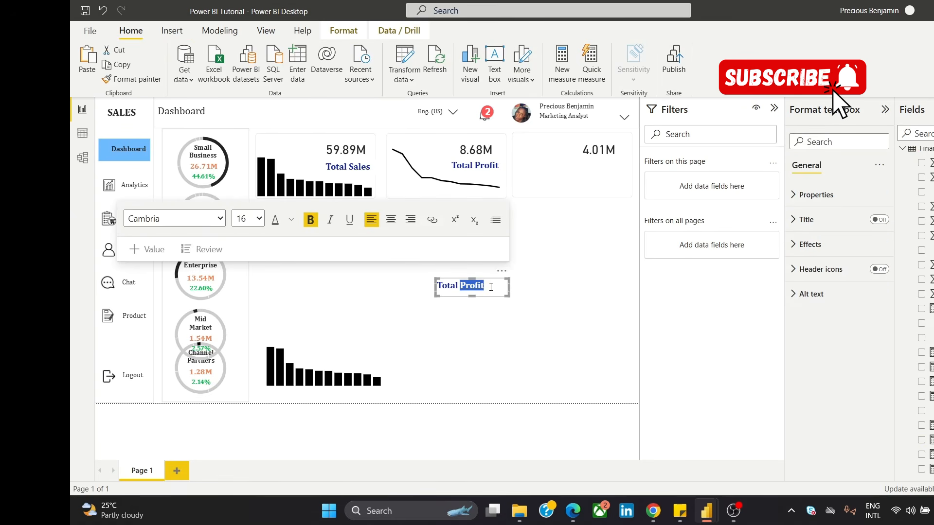
{"action": "type", "text": "Discounts"}
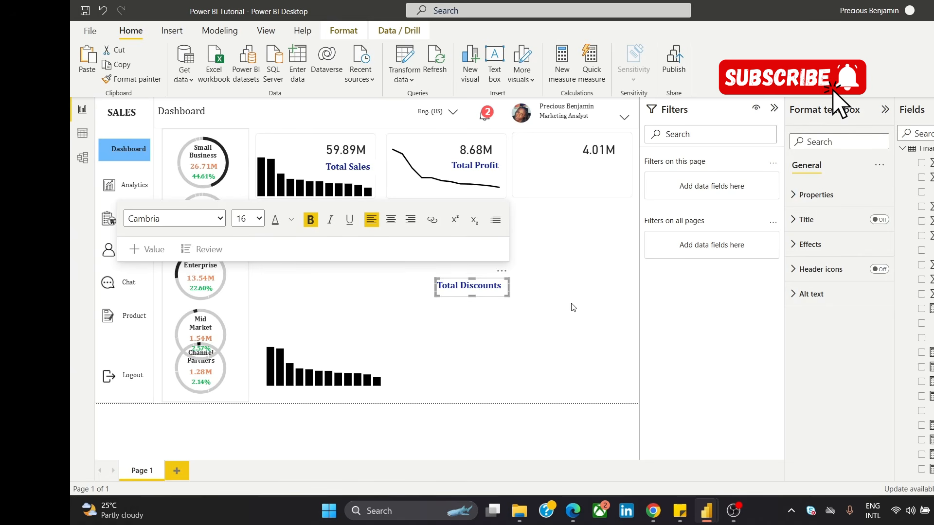
Step: Place the "Total Discounts" title under the third card's value, with its text box narrowed so the text wraps onto two lines
{"action": "left_click_drag", "start_coordinate": [499, 277], "coordinate": [590, 187]}
{"action": "left_click", "coordinate": [630, 173]}
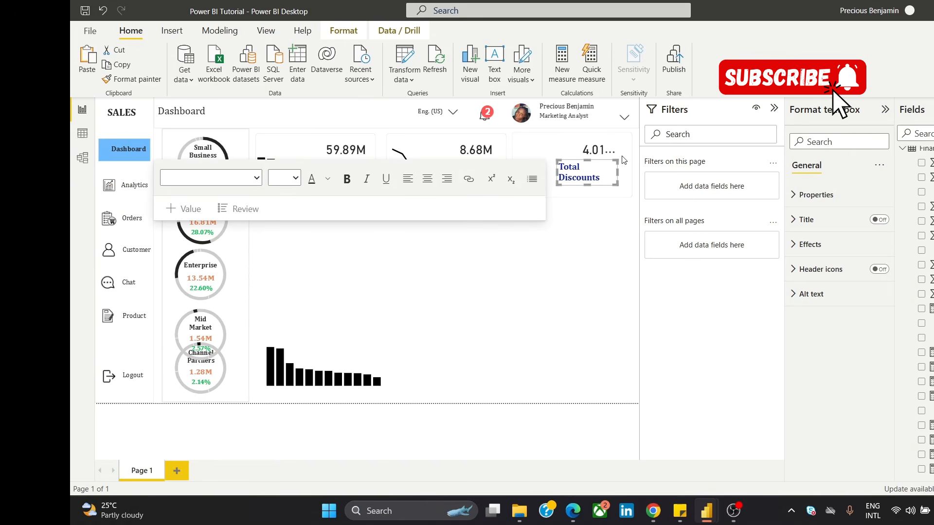
{"action": "mouse_move", "coordinate": [615, 158]}
{"action": "left_mouse_down"}
{"action": "mouse_move", "coordinate": [627, 161]}
{"action": "mouse_move", "coordinate": [626, 174]}
{"action": "mouse_move", "coordinate": [617, 173]}
{"action": "mouse_move", "coordinate": [625, 158]}
{"action": "left_mouse_up"}
{"action": "left_click", "coordinate": [493, 254]}
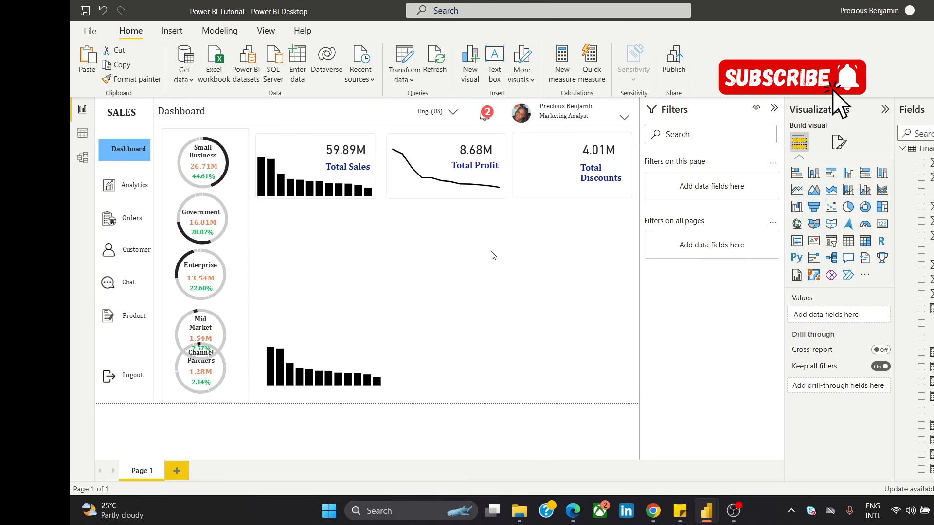
Step: Move the spare column chart below the third card and replace its Y-axis field with Total Discount
{"action": "left_click", "coordinate": [314, 348]}
{"action": "left_click_drag", "start_coordinate": [314, 349], "coordinate": [471, 255]}
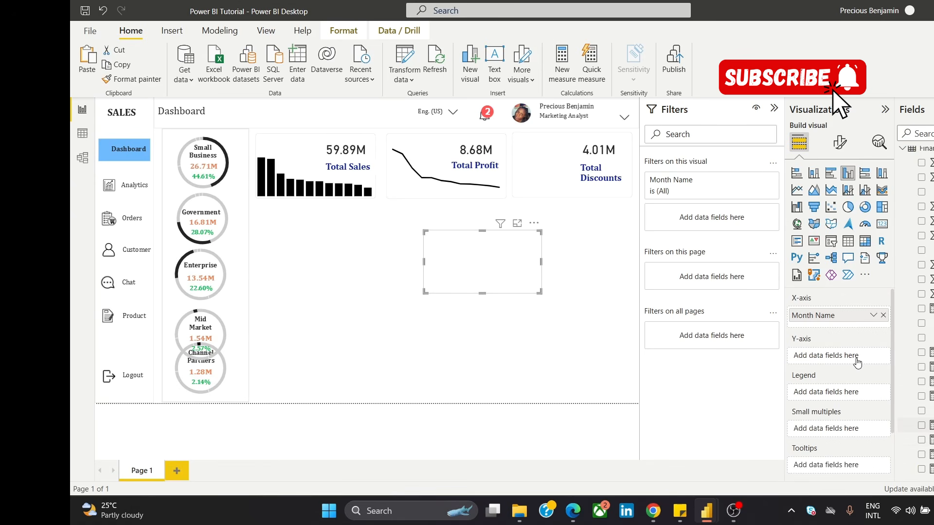
{"action": "left_click_drag", "start_coordinate": [856, 359], "coordinate": [857, 358]}
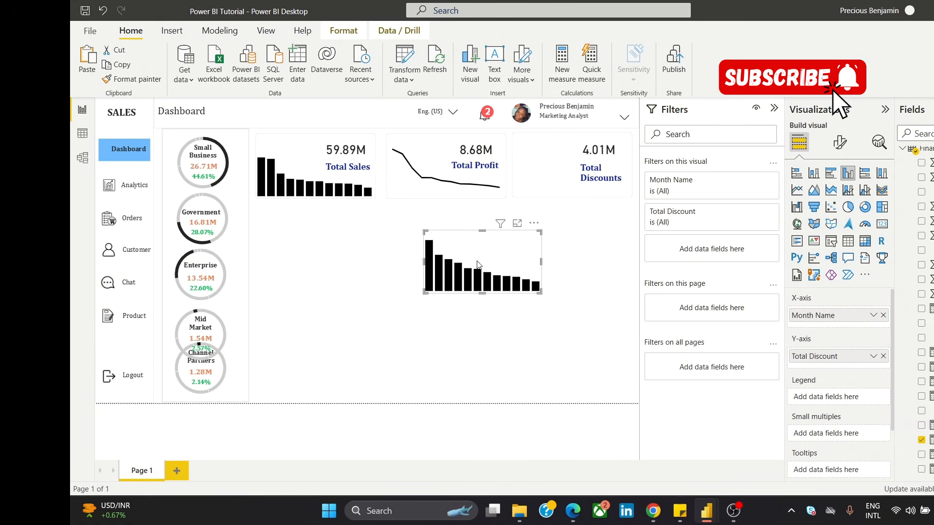
{"action": "left_click_drag", "start_coordinate": [492, 249], "coordinate": [537, 268]}
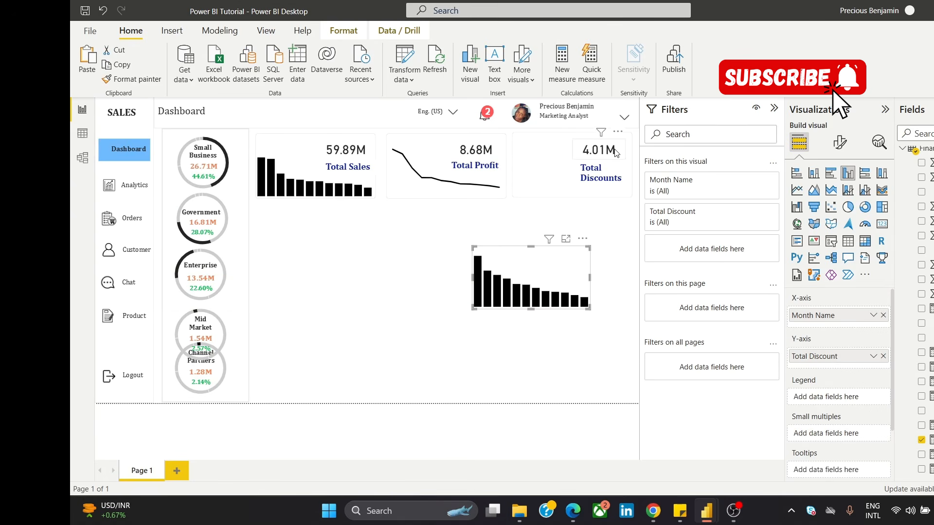
Step: Nudge the Total Discount value slightly up in its card and set the "Total Discounts" title's font size to 14
{"action": "left_click_drag", "start_coordinate": [616, 145], "coordinate": [618, 150]}
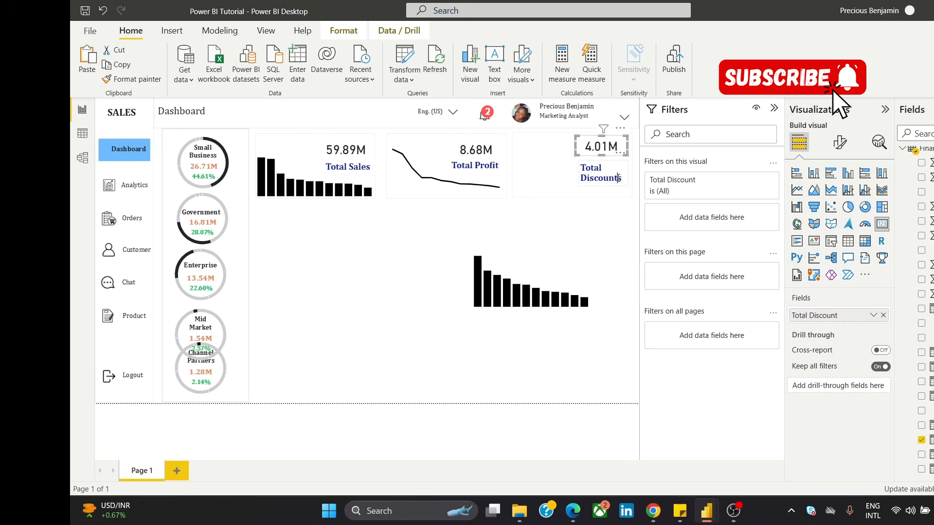
{"action": "triple_click", "coordinate": [618, 176]}
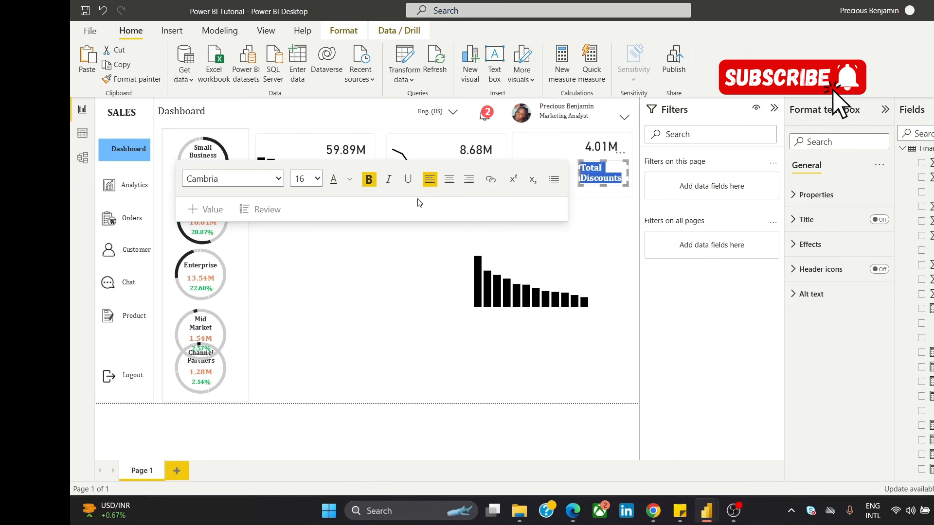
{"action": "left_click", "coordinate": [349, 181]}
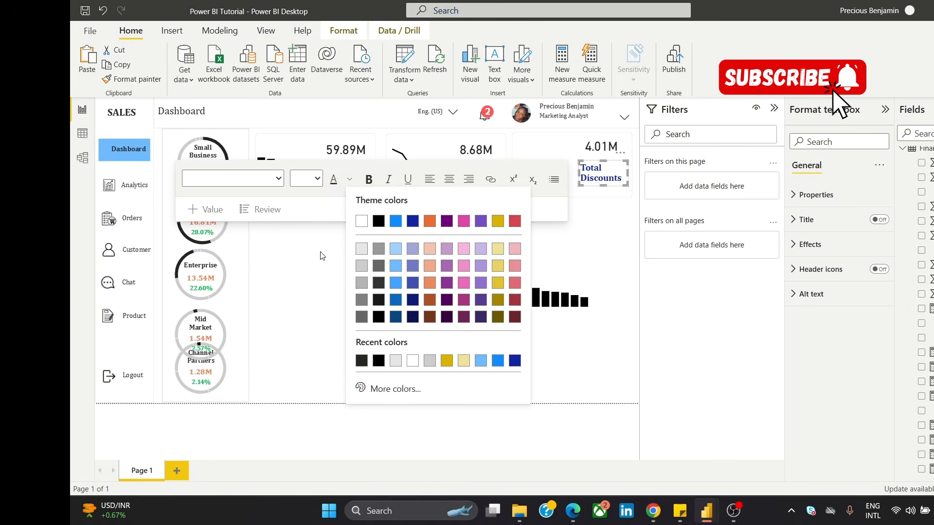
{"action": "left_click", "coordinate": [316, 182]}
{"action": "left_click_drag", "start_coordinate": [623, 181], "coordinate": [545, 196]}
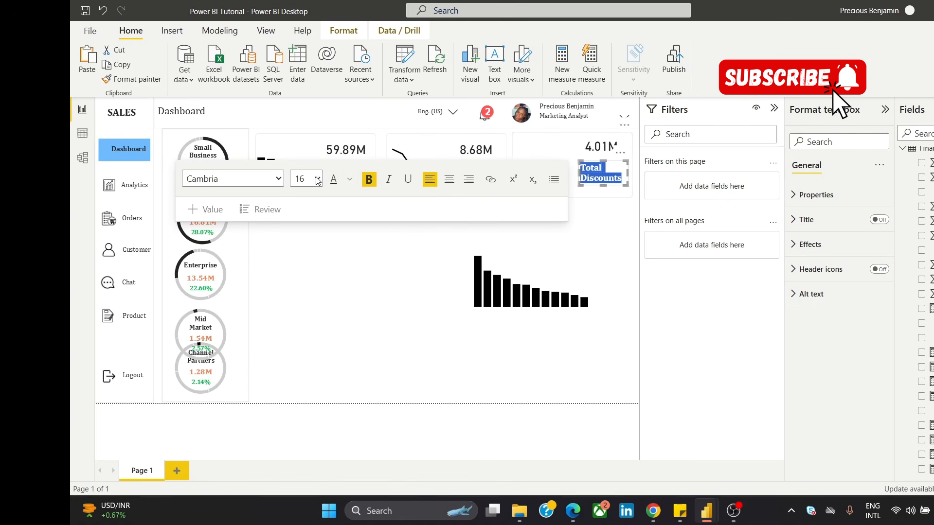
{"action": "left_click", "coordinate": [317, 179]}
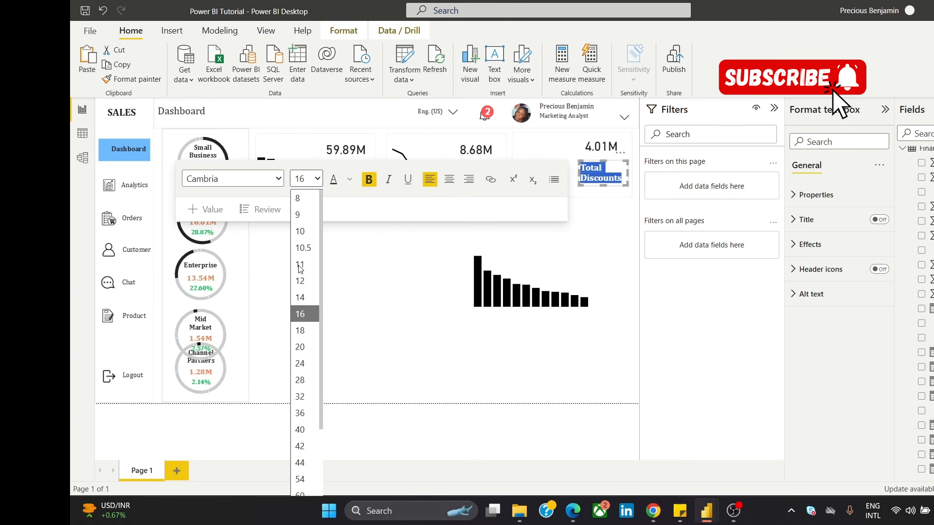
{"action": "left_click", "coordinate": [302, 297]}
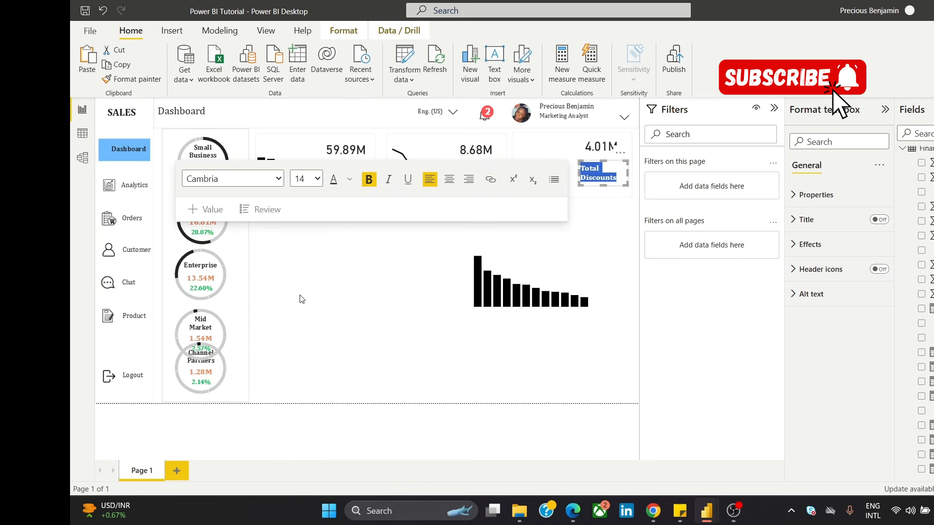
{"action": "left_click", "coordinate": [343, 308]}
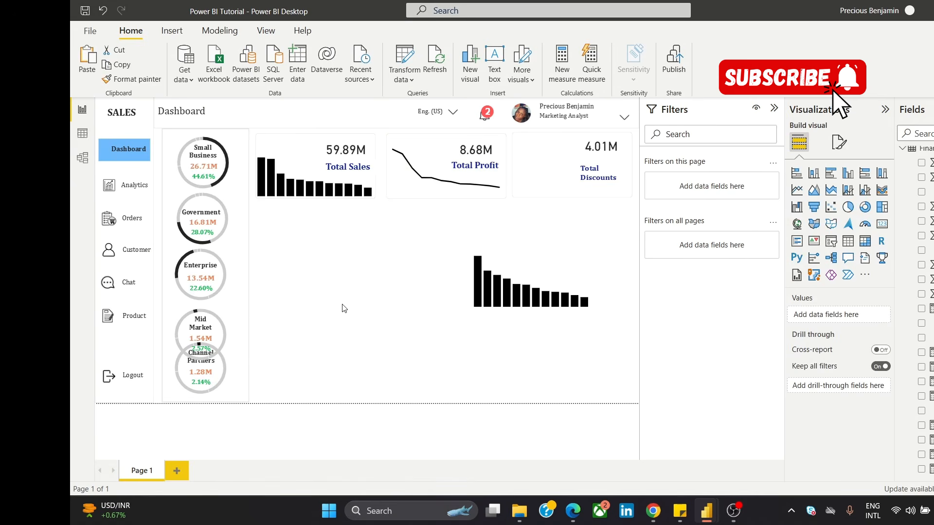
Step: Set the "Total Profit" title's font size to 14
{"action": "left_click", "coordinate": [460, 168]}
{"action": "triple_click", "coordinate": [460, 167]}
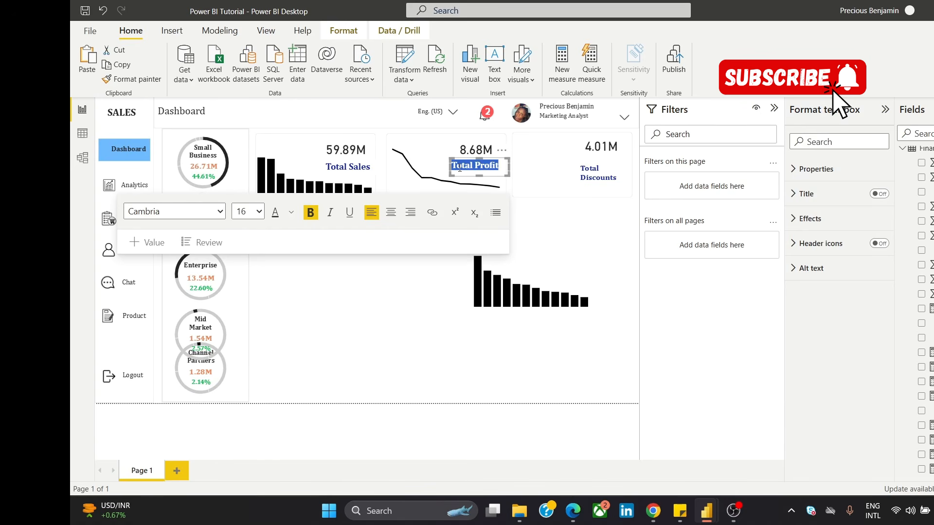
{"action": "left_click", "coordinate": [259, 211]}
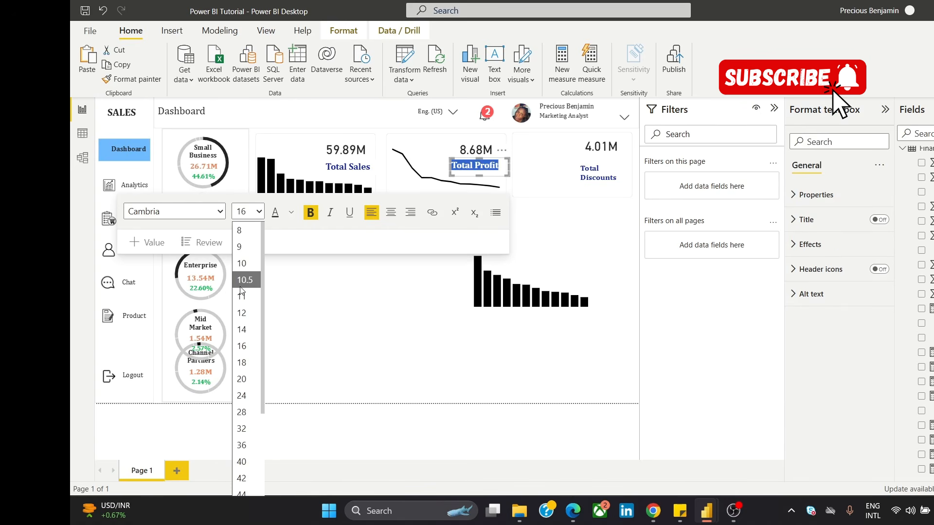
{"action": "left_click", "coordinate": [242, 329]}
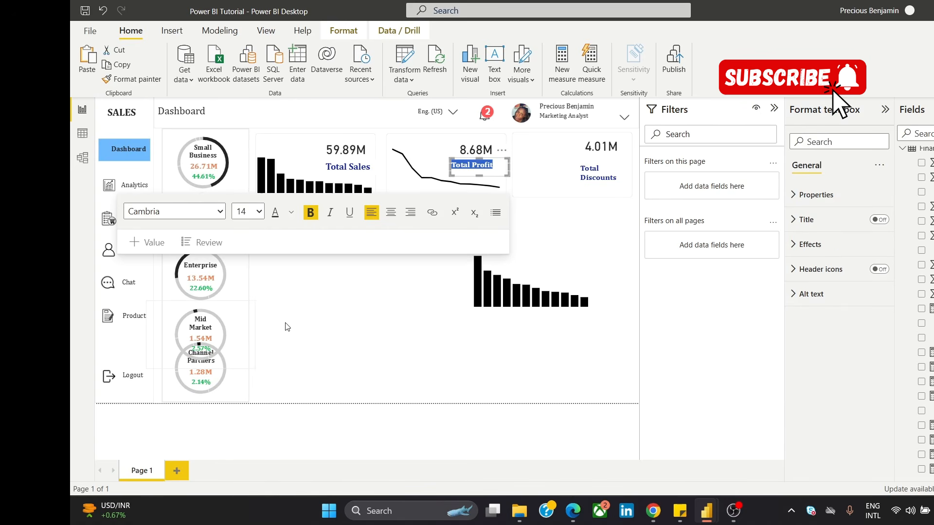
{"action": "left_click", "coordinate": [314, 313]}
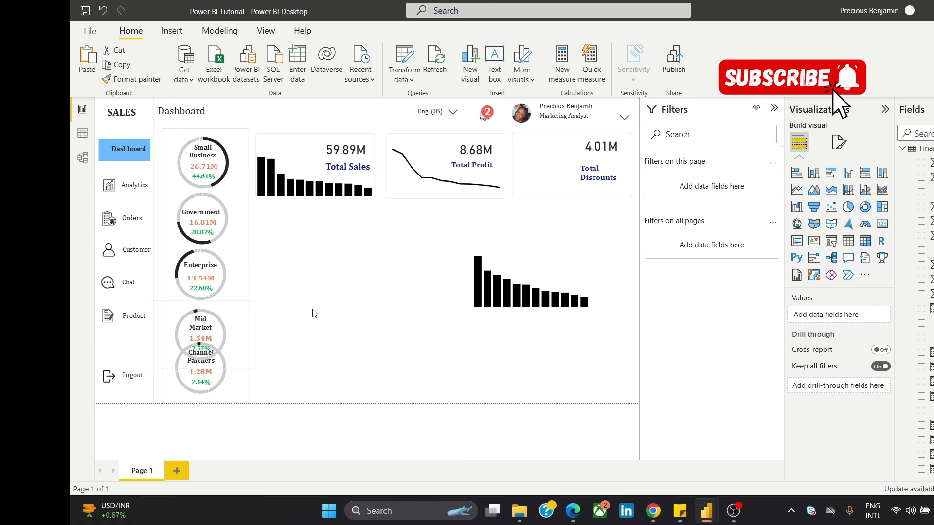
Step: Set the "Total Sales" title's font size to 14
{"action": "triple_click", "coordinate": [347, 166]}
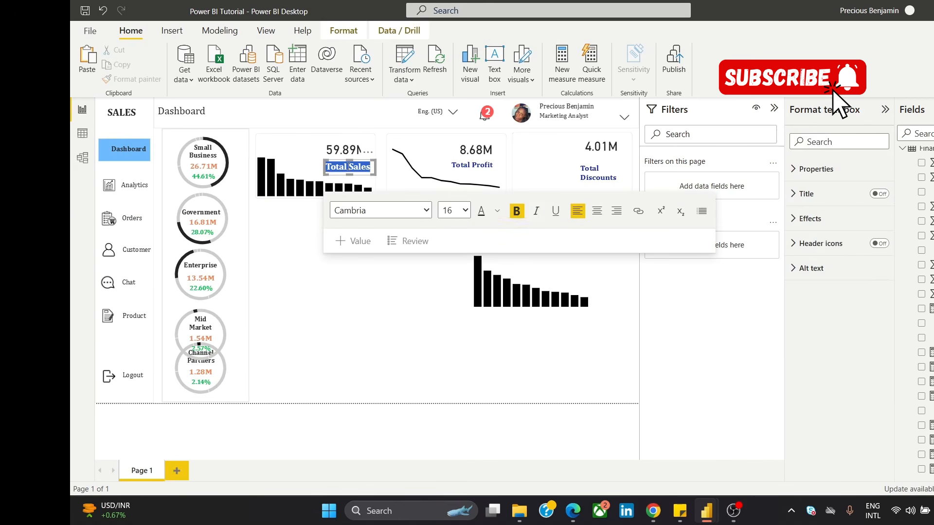
{"action": "left_click", "coordinate": [465, 212]}
{"action": "left_click", "coordinate": [451, 332]}
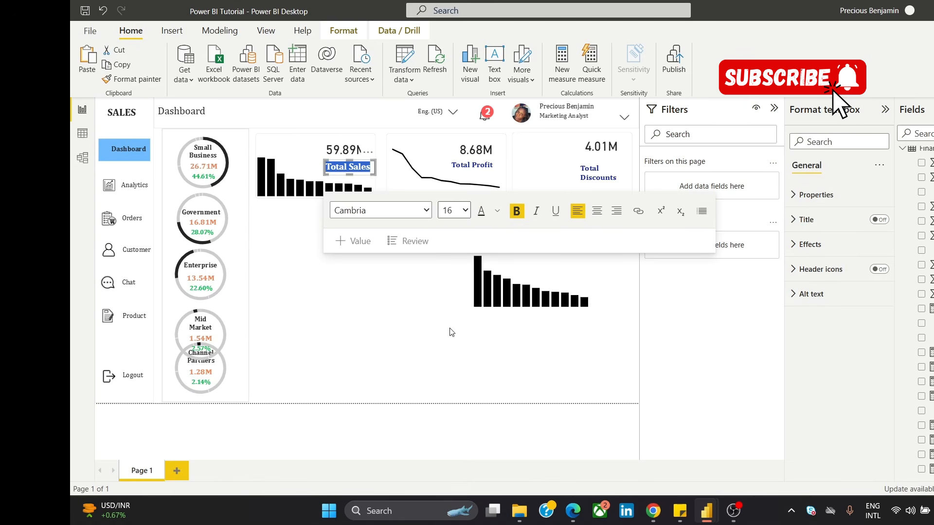
{"action": "left_click", "coordinate": [408, 313]}
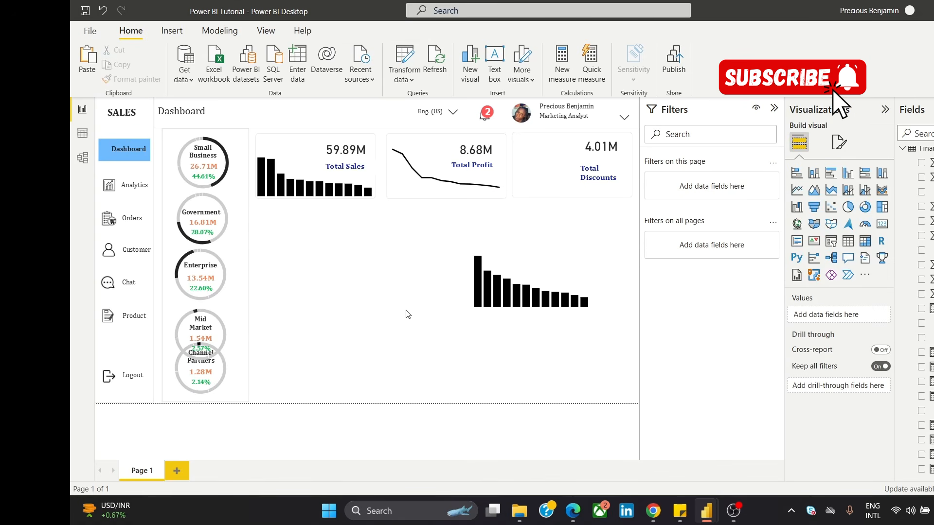
{"action": "left_click", "coordinate": [613, 169]}
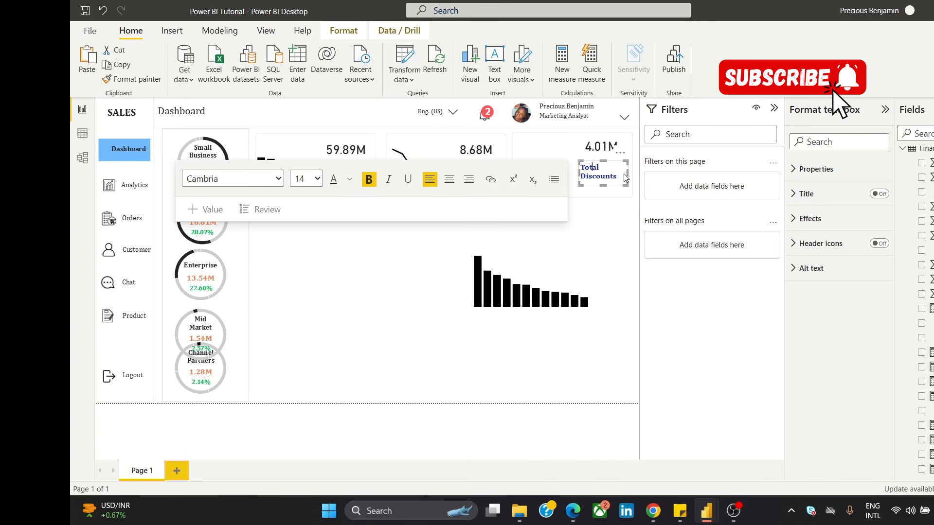
{"action": "left_click", "coordinate": [624, 175]}
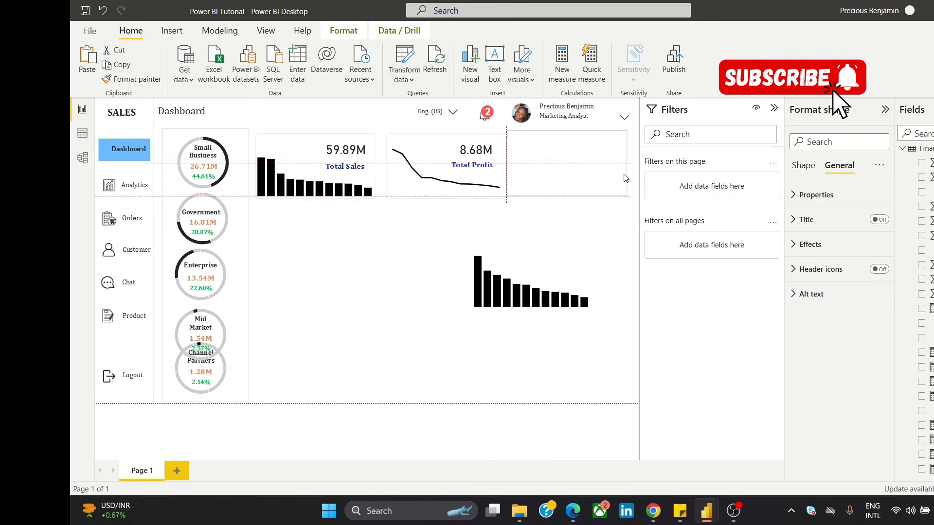
{"action": "left_click", "coordinate": [398, 320]}
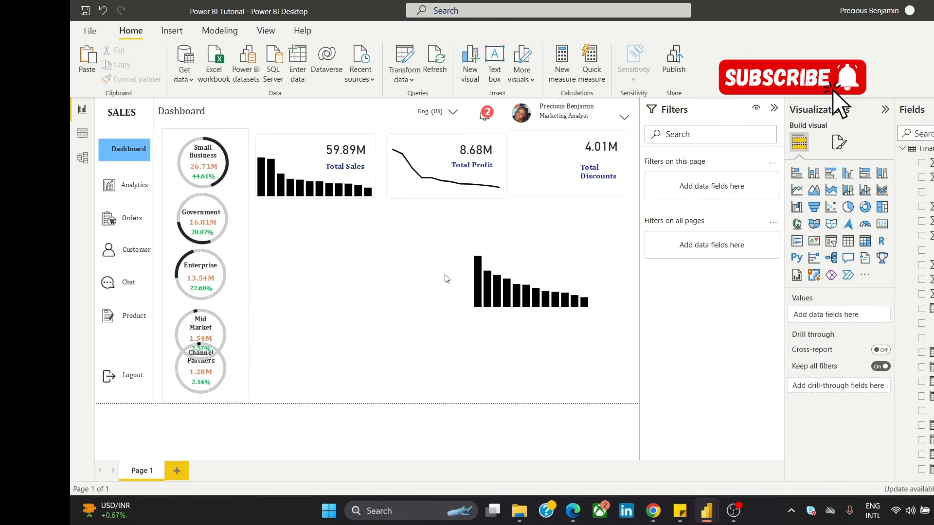
{"action": "key", "text": "ctrl+z"}
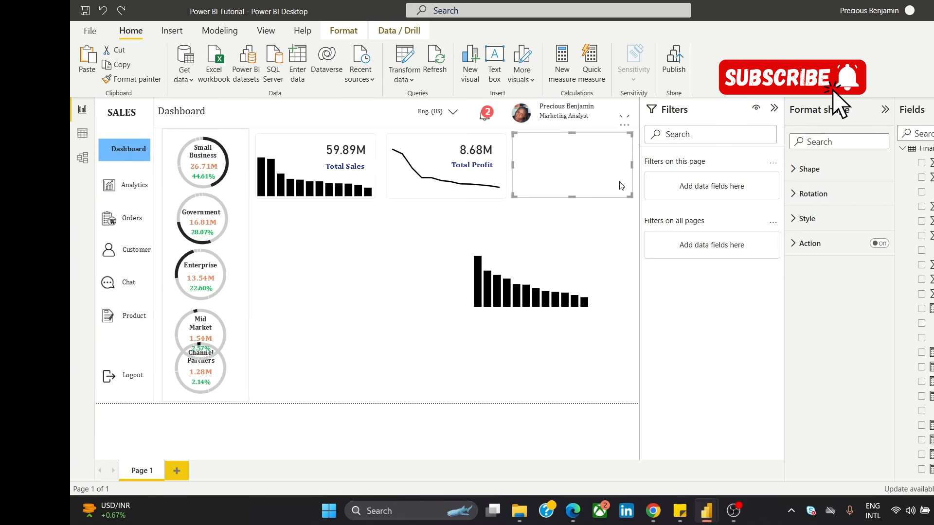
{"action": "left_click", "coordinate": [428, 254]}
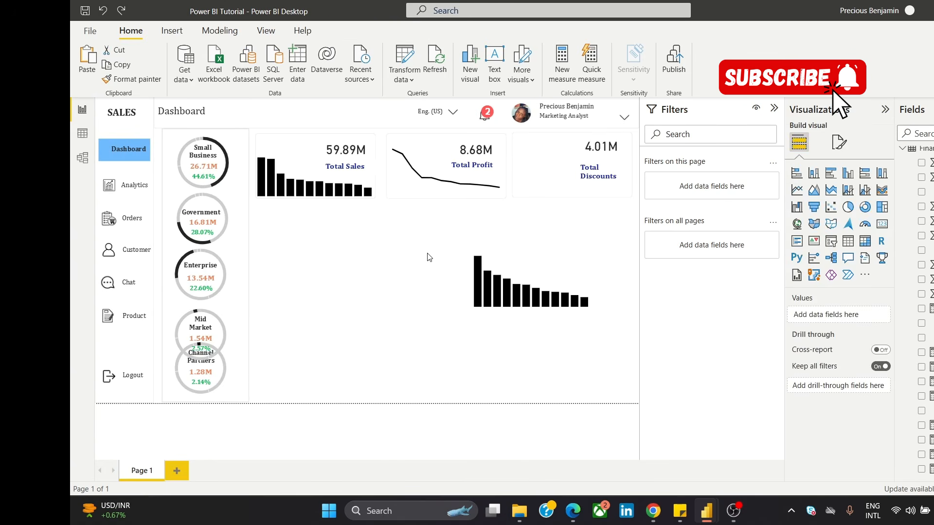
Step: Move the "Total Discounts" title up so it sits directly beneath the third card's value
{"action": "left_click", "coordinate": [624, 174]}
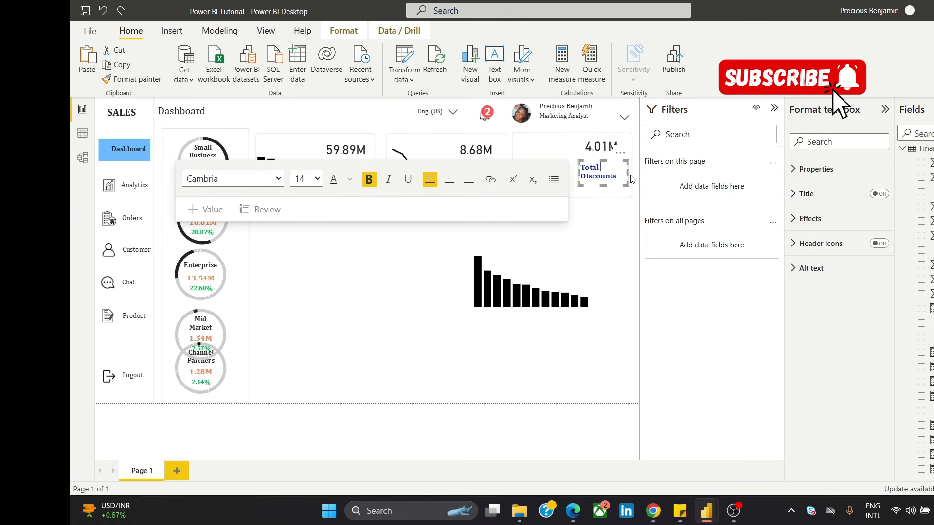
{"action": "left_click_drag", "start_coordinate": [631, 179], "coordinate": [620, 145]}
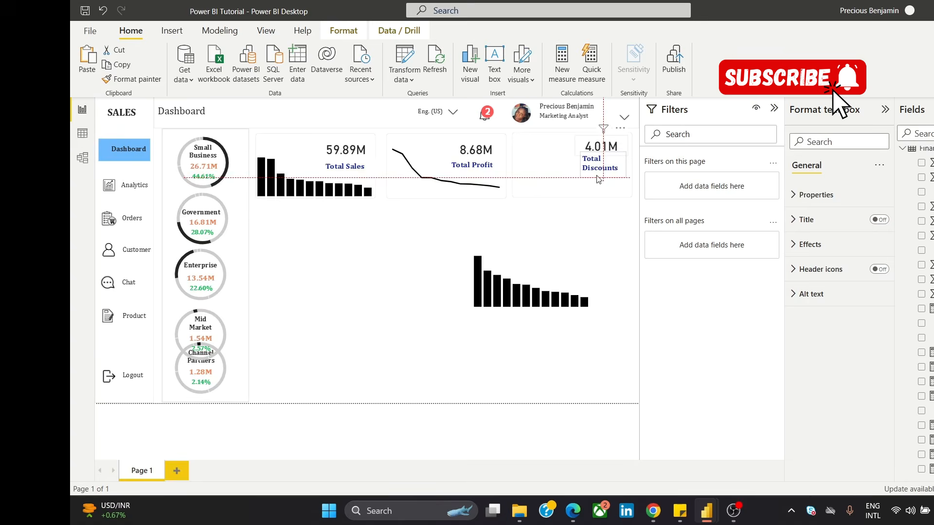
{"action": "left_click", "coordinate": [568, 236]}
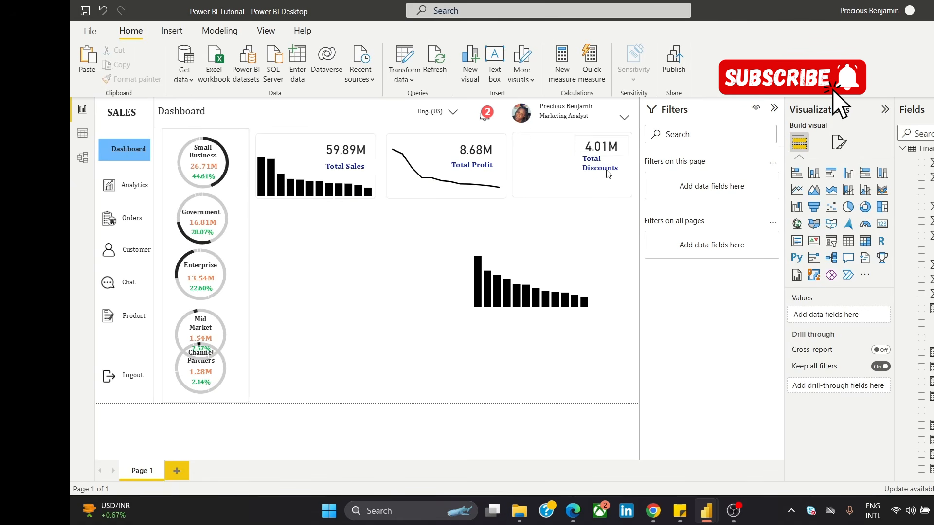
{"action": "left_click", "coordinate": [618, 159]}
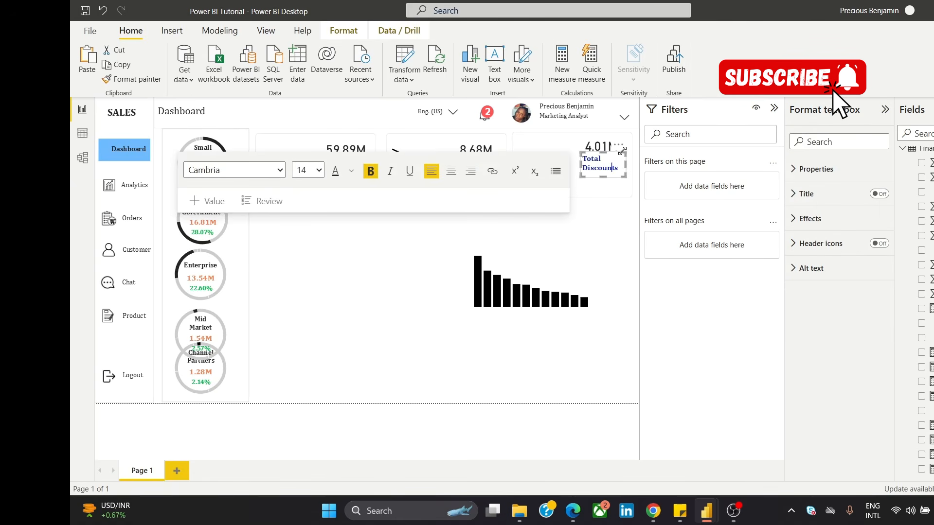
{"action": "left_click_drag", "start_coordinate": [619, 150], "coordinate": [563, 136]}
{"action": "left_click", "coordinate": [585, 240]}
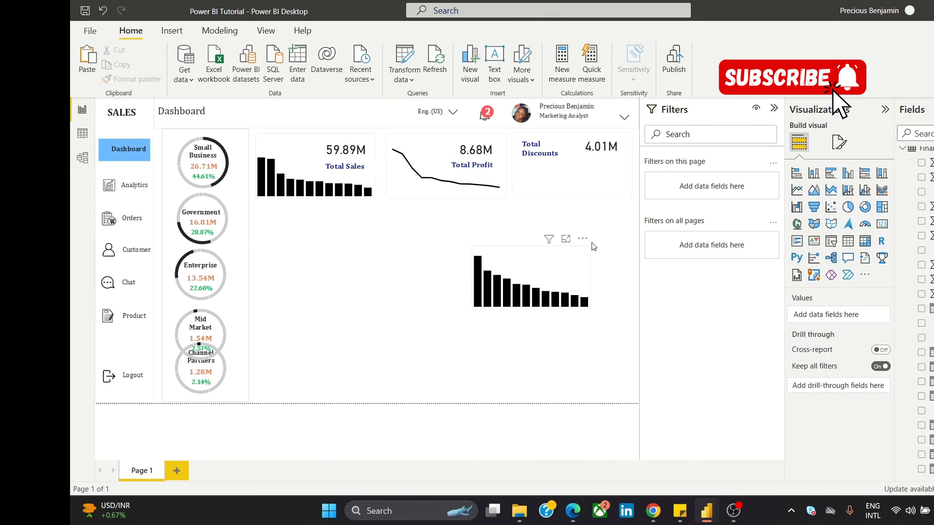
{"action": "left_click_drag", "start_coordinate": [590, 273], "coordinate": [622, 171]}
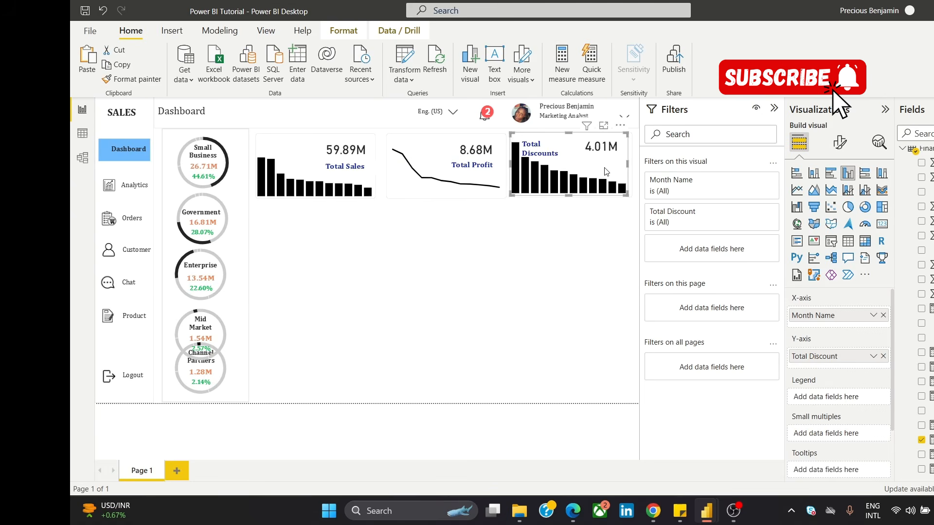
{"action": "key", "text": "ctrl+z"}
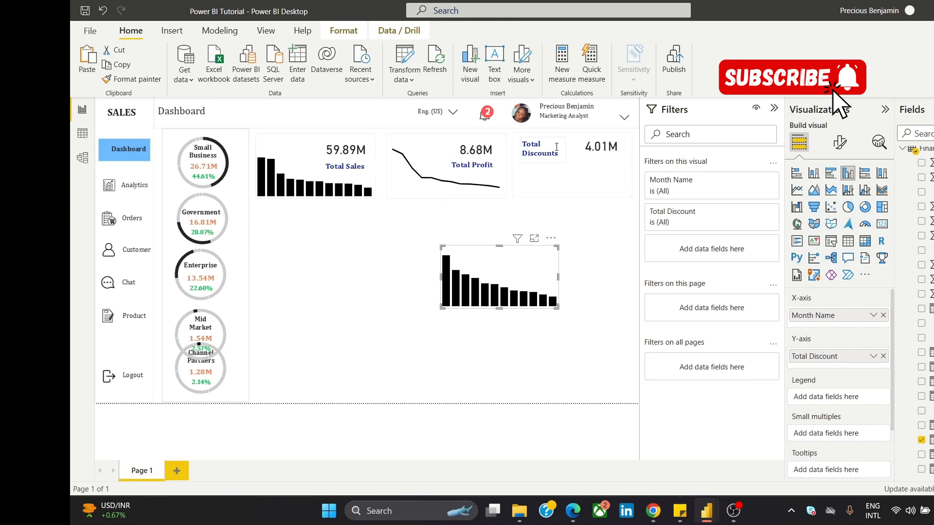
{"action": "left_click", "coordinate": [561, 144]}
{"action": "left_click_drag", "start_coordinate": [561, 137], "coordinate": [622, 150]}
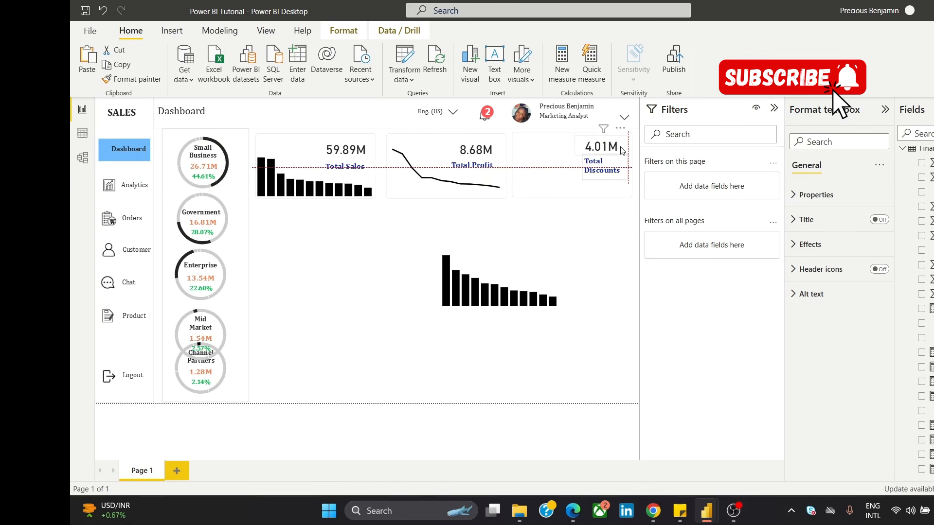
{"action": "left_click", "coordinate": [616, 159]}
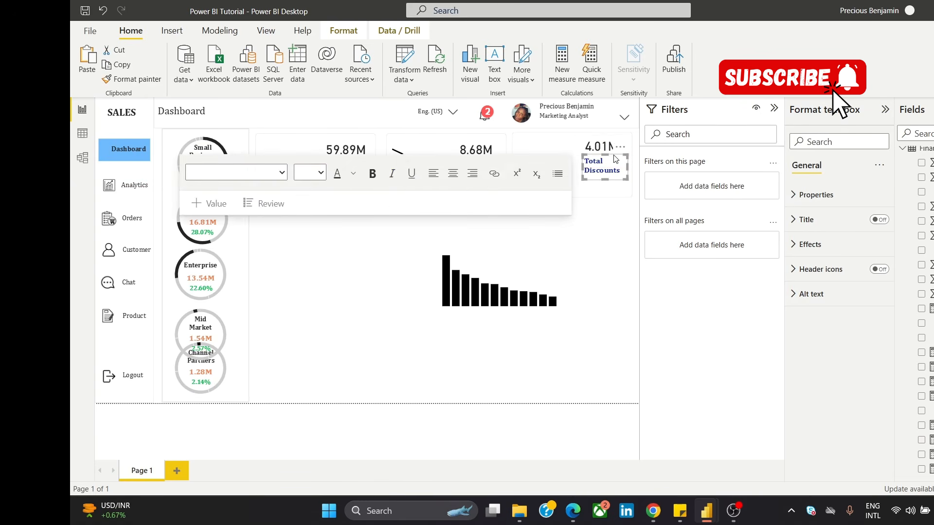
Step: Move the discount column chart into the third card and align it within the card's edges
{"action": "left_click", "coordinate": [592, 245]}
{"action": "left_click_drag", "start_coordinate": [542, 271], "coordinate": [610, 157]}
{"action": "left_click", "coordinate": [546, 271]}
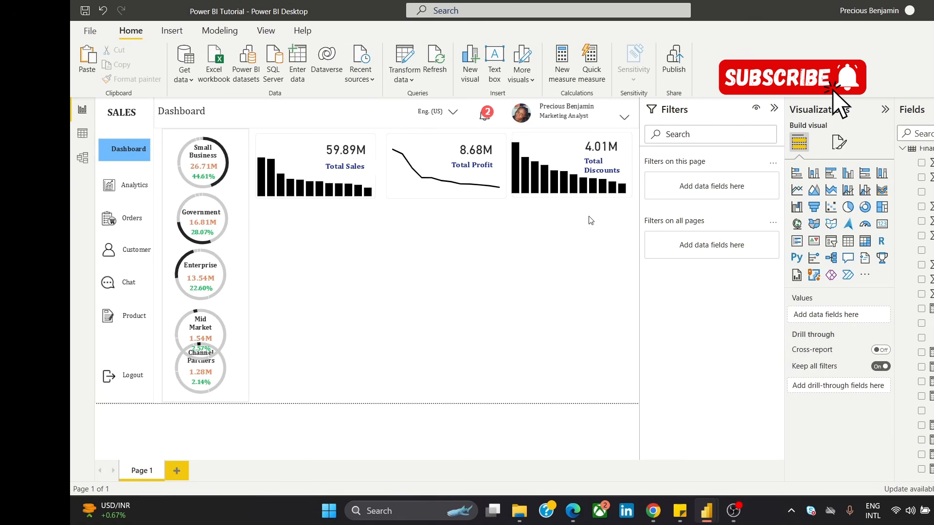
{"action": "left_click", "coordinate": [556, 162]}
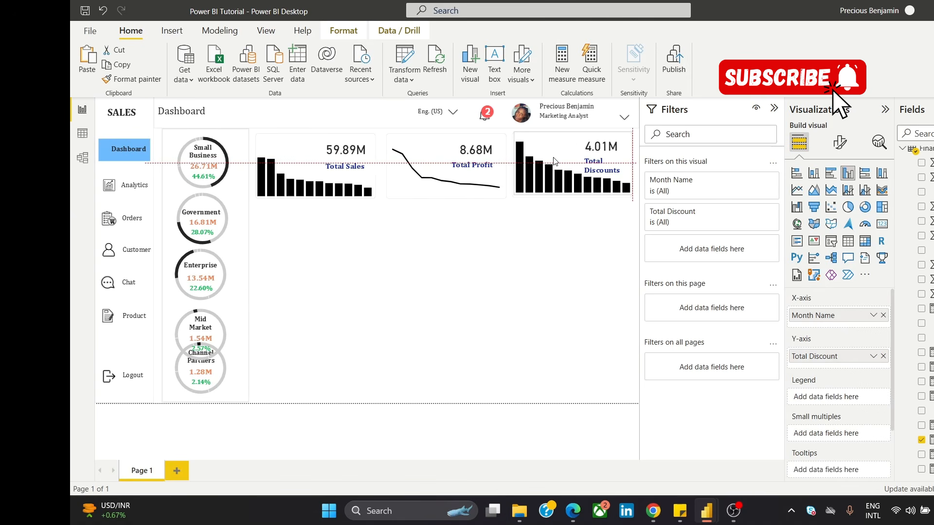
{"action": "left_click", "coordinate": [486, 277]}
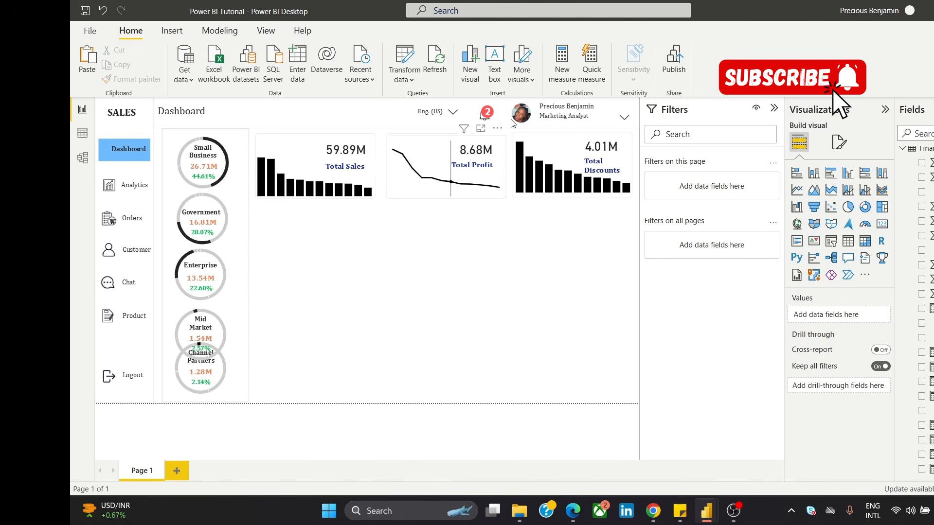
Step: Reduce the Total Discounts column chart's height from its upper edge to about half the card
{"action": "left_click", "coordinate": [545, 152]}
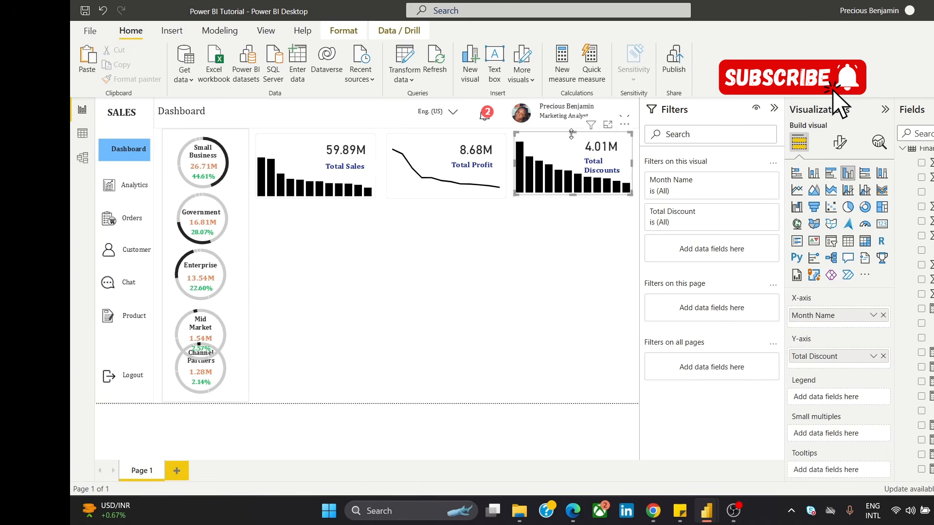
{"action": "left_click_drag", "start_coordinate": [571, 134], "coordinate": [585, 166]}
{"action": "left_click", "coordinate": [544, 237]}
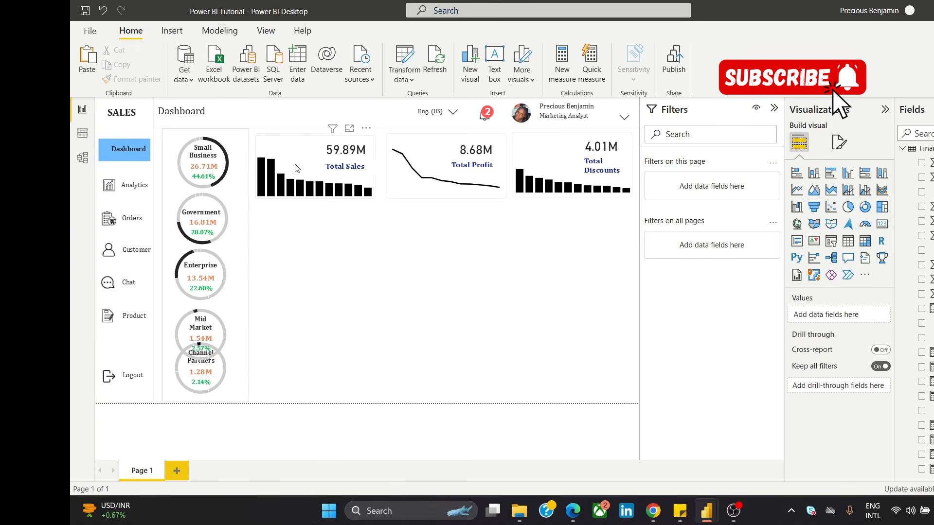
Step: Lower the upper edge of the Total Sales column chart to make its columns shorter
{"action": "left_click", "coordinate": [315, 141]}
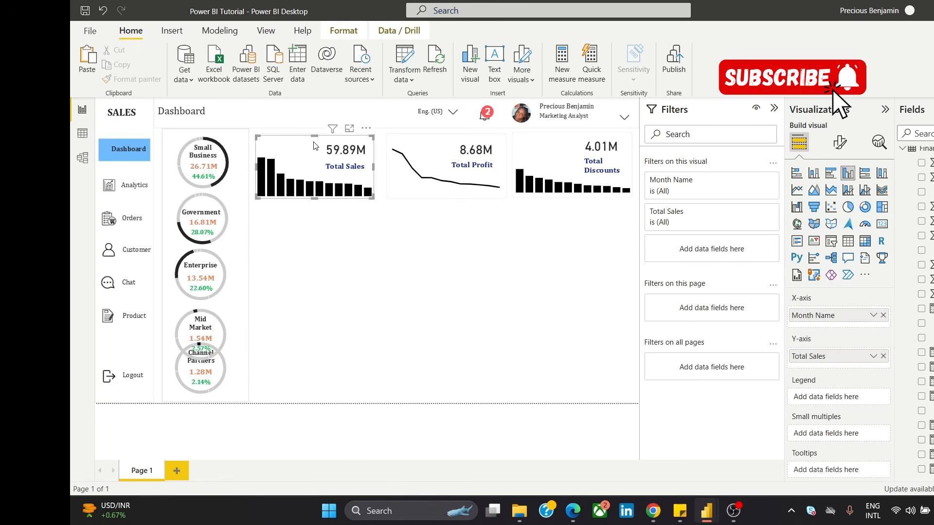
{"action": "left_click_drag", "start_coordinate": [315, 138], "coordinate": [316, 160]}
{"action": "left_click", "coordinate": [343, 249]}
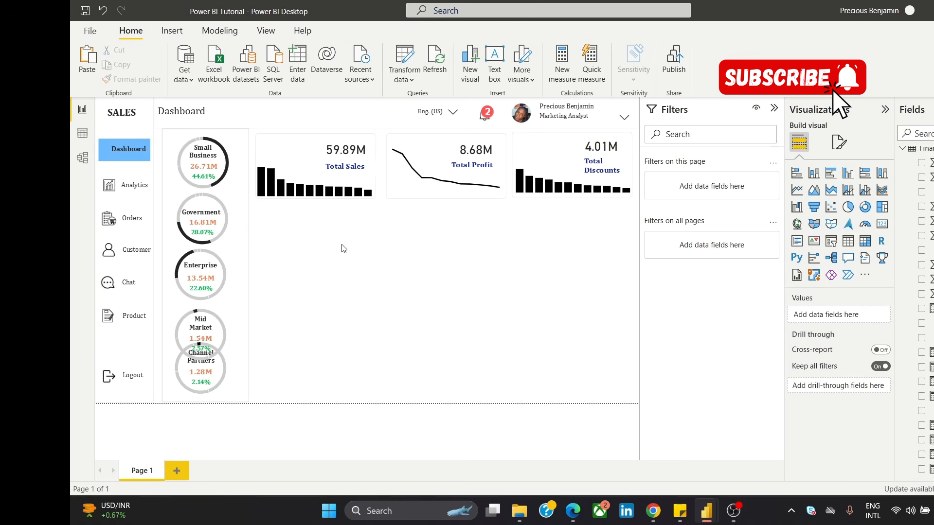
Step: Nudge the Total Discounts column chart slightly down in its card to line up with the Total Sales chart
{"action": "left_click", "coordinate": [561, 172]}
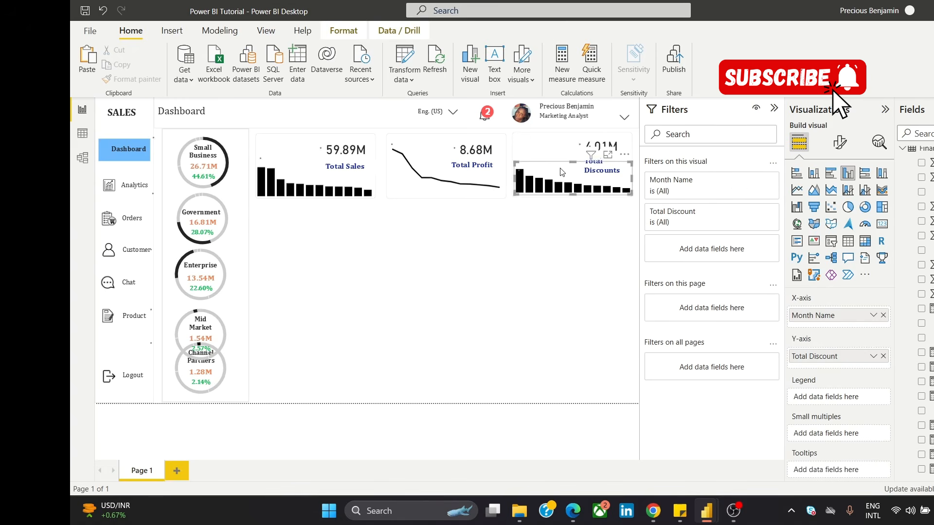
{"action": "left_click", "coordinate": [380, 249]}
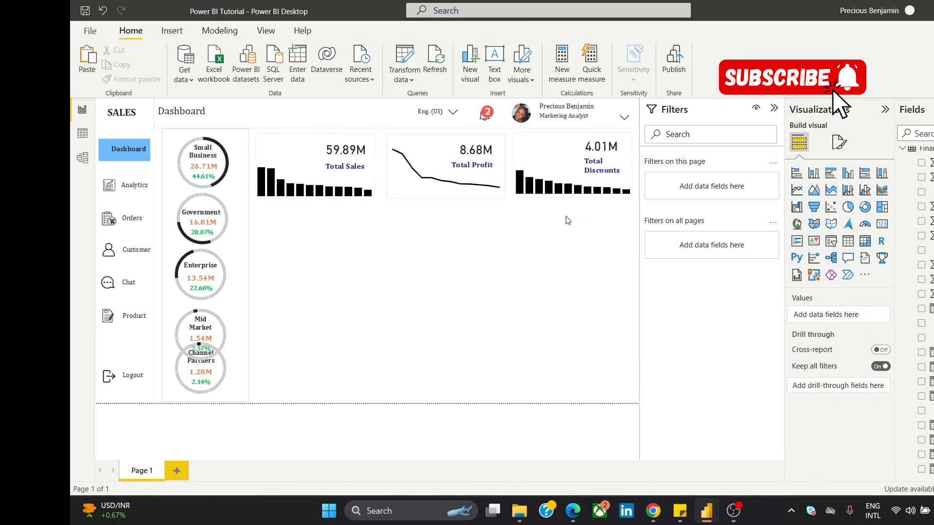
{"action": "left_click", "coordinate": [558, 180]}
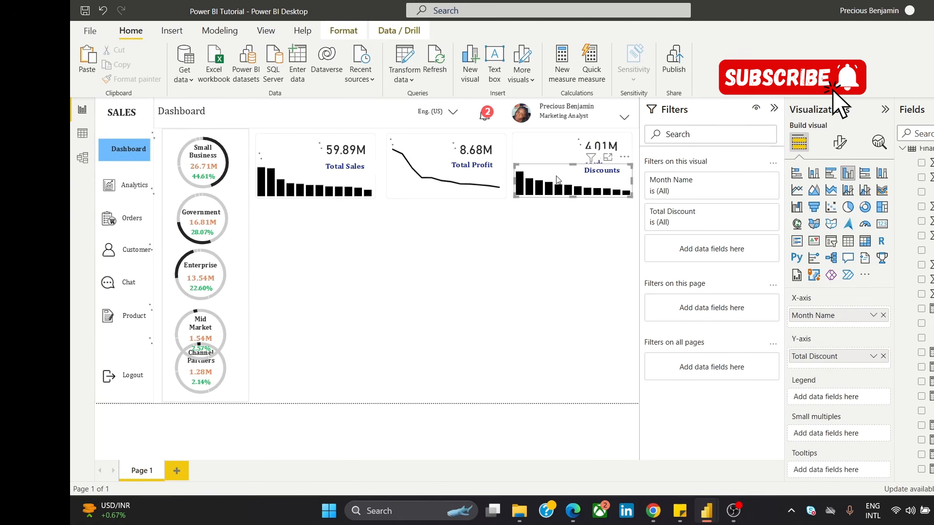
{"action": "left_click", "coordinate": [501, 298]}
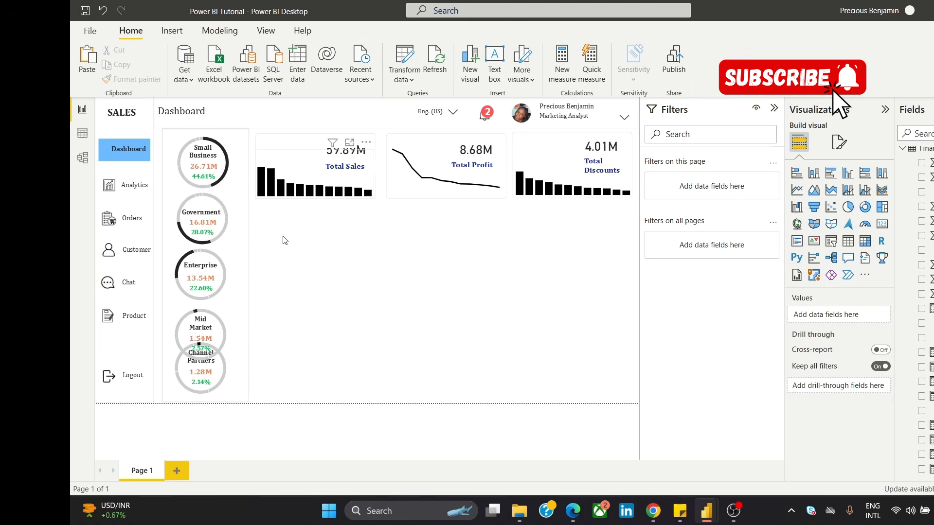
Step: Slightly reduce the Total Profit line chart's height from its upper edge
{"action": "left_click", "coordinate": [433, 154]}
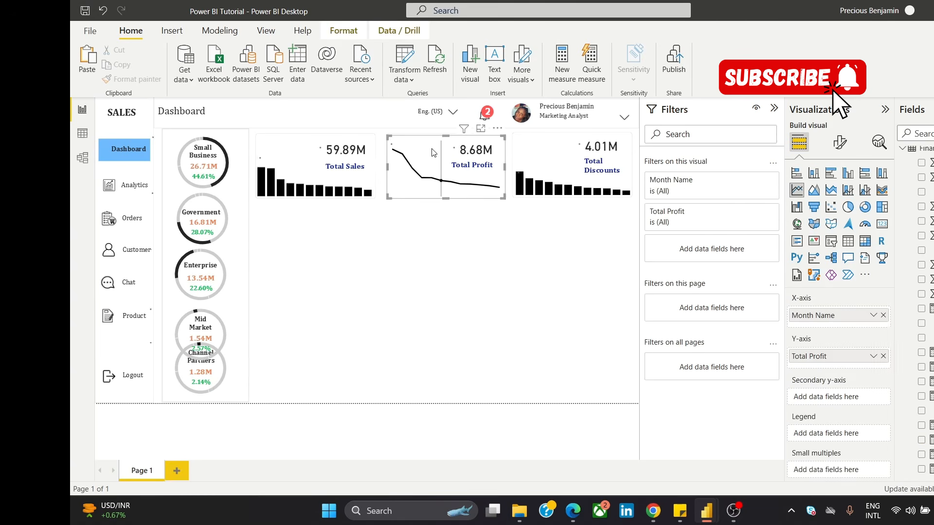
{"action": "left_click_drag", "start_coordinate": [442, 136], "coordinate": [446, 146]}
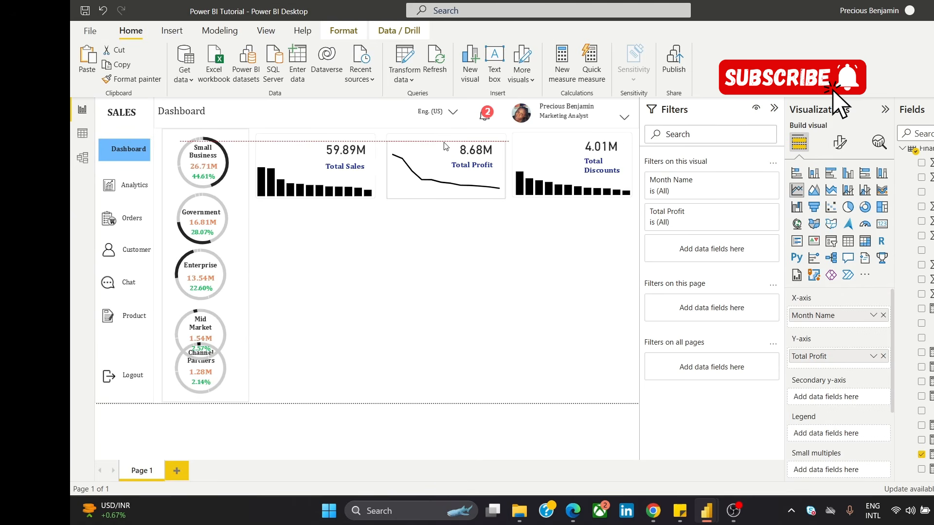
{"action": "left_click", "coordinate": [430, 284]}
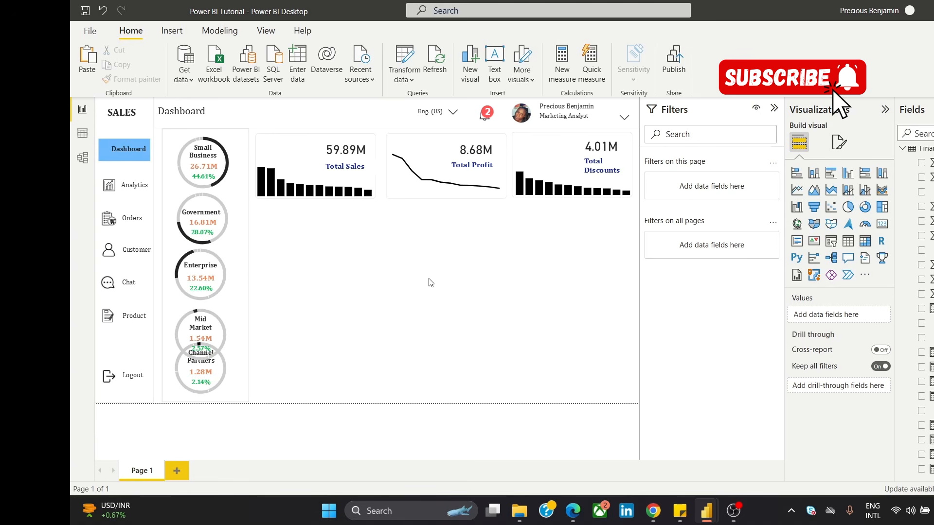
Step: Move the "Total Sales" title to the upper-left corner of the first card, beside its value
{"action": "left_click", "coordinate": [363, 167]}
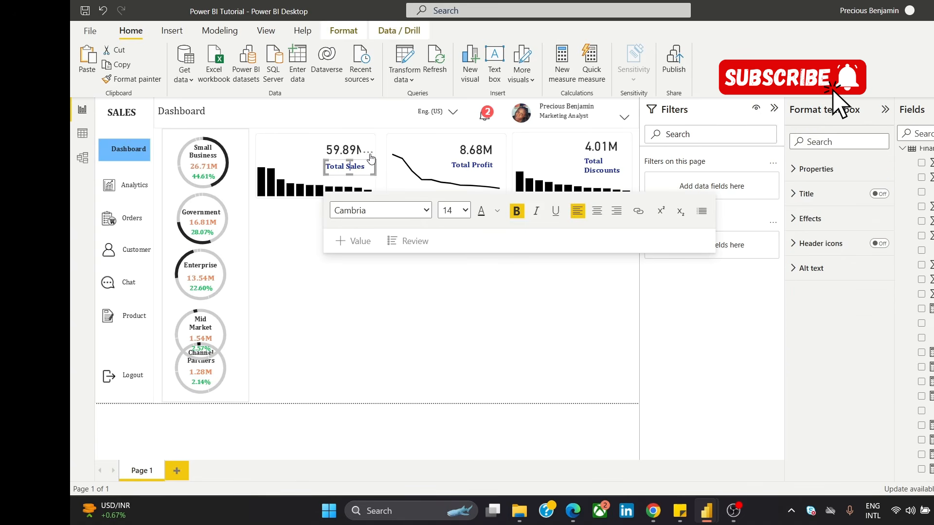
{"action": "left_click_drag", "start_coordinate": [357, 152], "coordinate": [306, 138]}
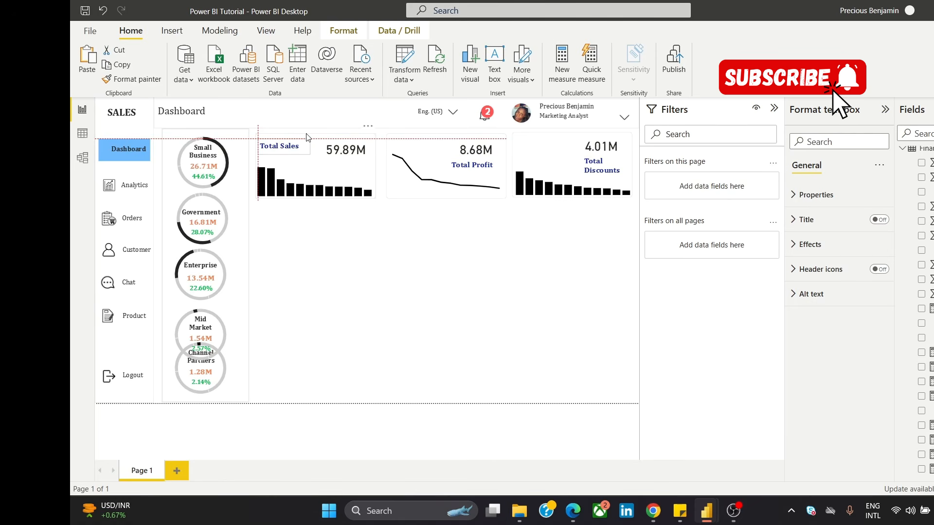
{"action": "left_click", "coordinate": [334, 283]}
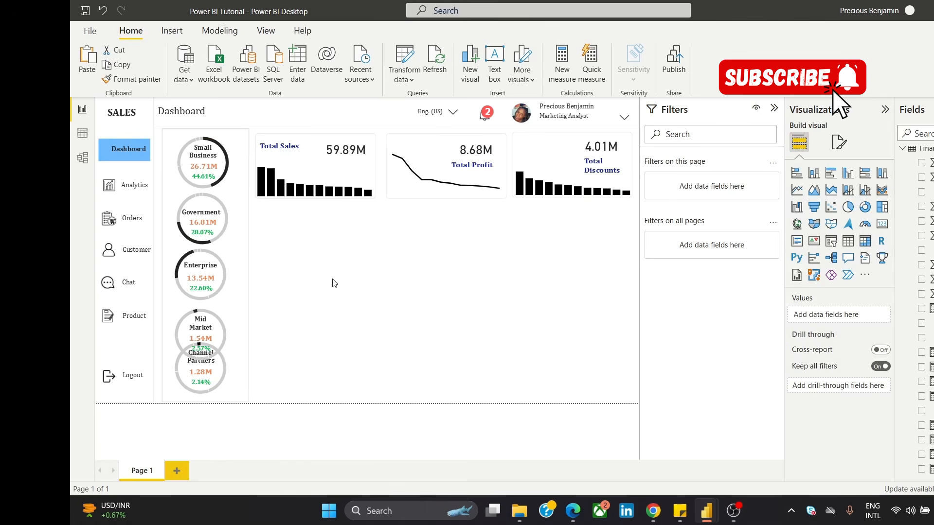
Step: Nudge the "Total Profit" title slightly right and down beneath the second card's value
{"action": "left_click", "coordinate": [481, 170]}
{"action": "mouse_move", "coordinate": [506, 163]}
{"action": "left_mouse_down"}
{"action": "mouse_move", "coordinate": [497, 168]}
{"action": "mouse_move", "coordinate": [431, 131]}
{"action": "mouse_move", "coordinate": [498, 156]}
{"action": "left_mouse_up"}
{"action": "left_click", "coordinate": [382, 271]}
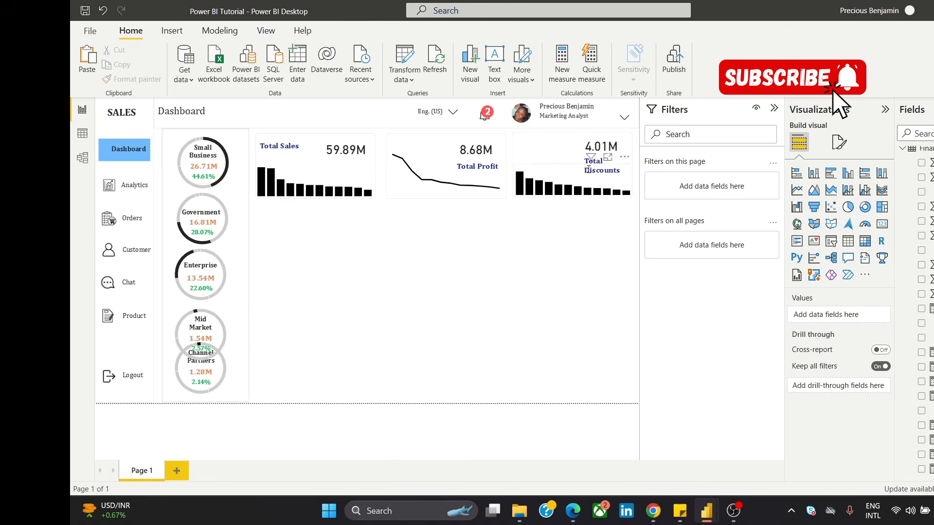
Step: Move the "Total Discounts" title to the upper-left corner of the third card, beside its value
{"action": "left_click", "coordinate": [624, 154]}
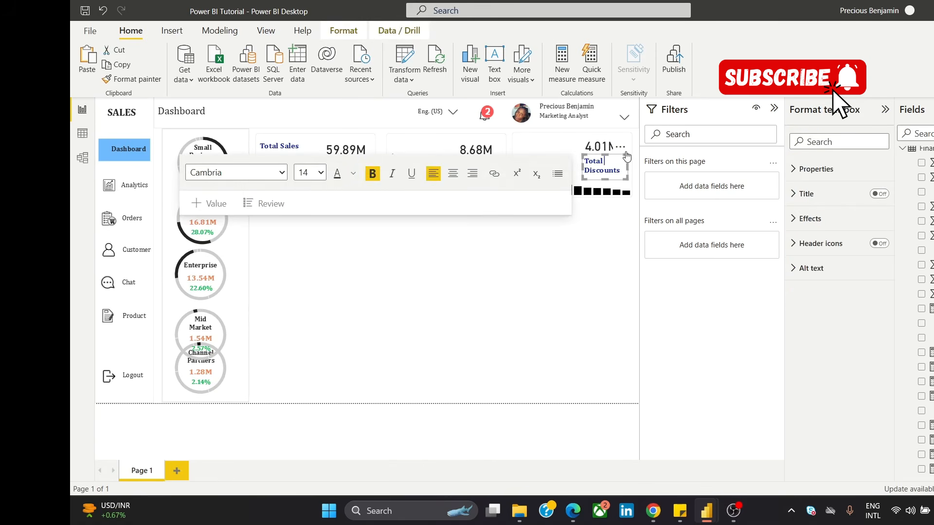
{"action": "left_click_drag", "start_coordinate": [612, 150], "coordinate": [564, 132]}
{"action": "left_click", "coordinate": [452, 267]}
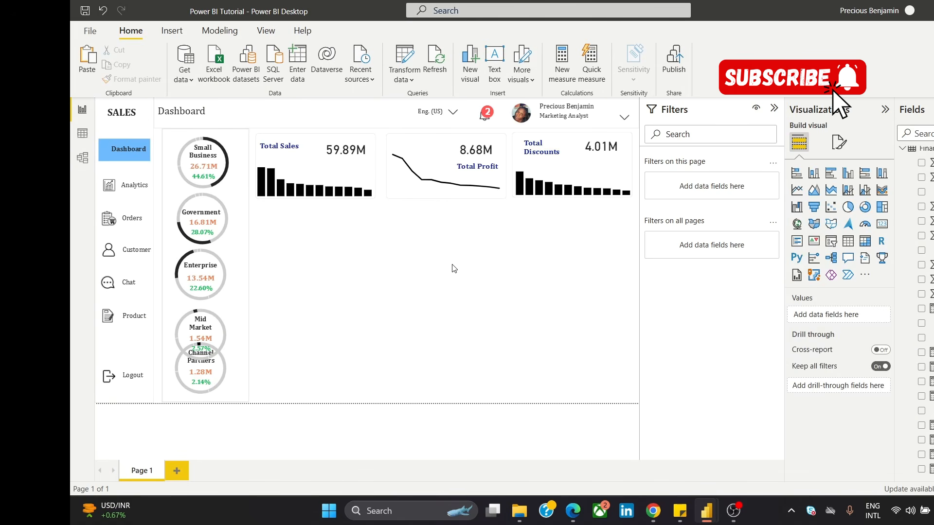
{"action": "left_click", "coordinate": [285, 146]}
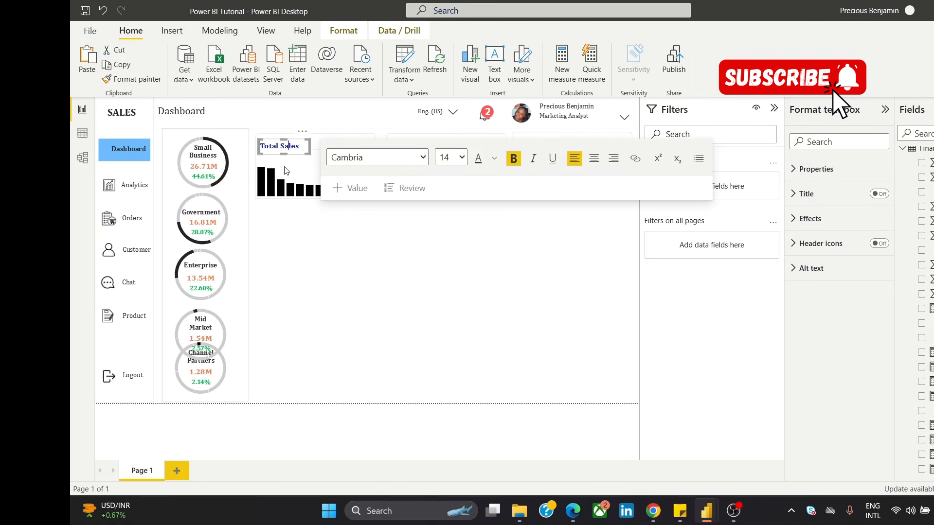
{"action": "left_click", "coordinate": [286, 170]}
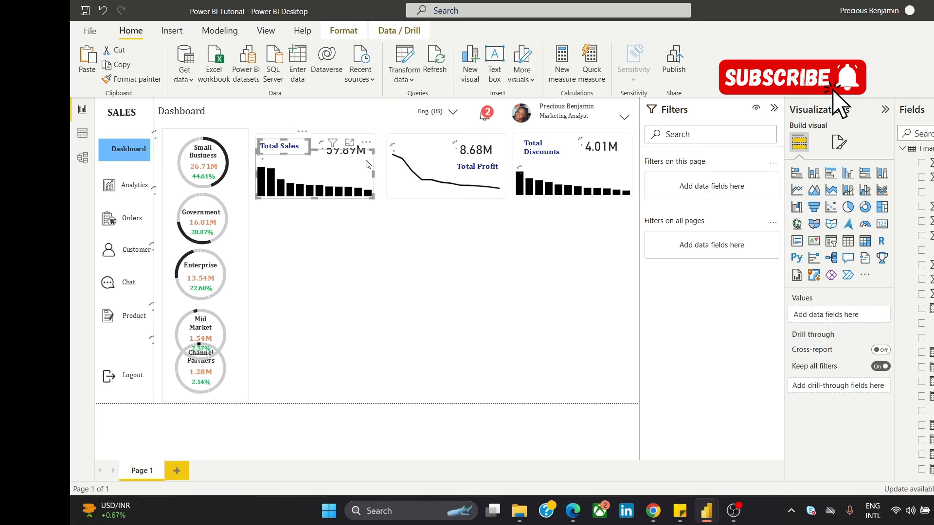
{"action": "left_click", "coordinate": [328, 237]}
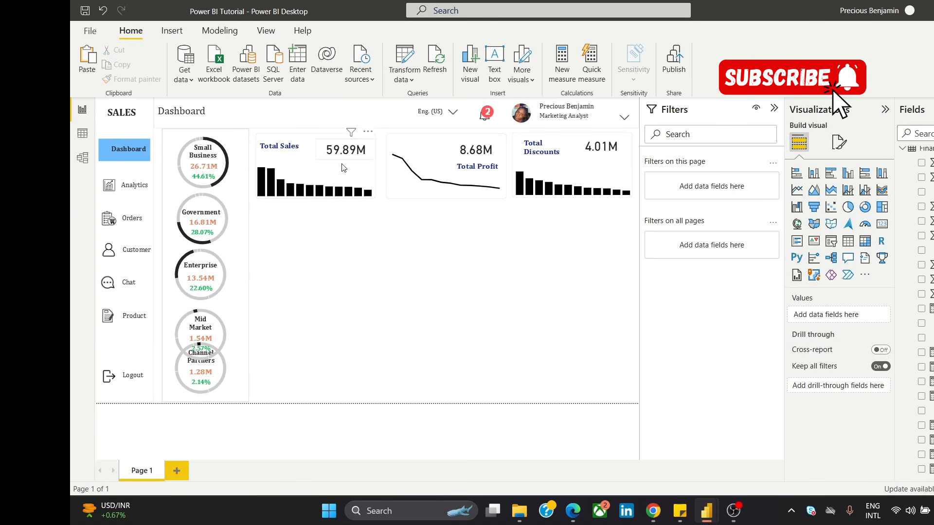
Step: Group the Total Sales value, the "Total Sales" title and the column chart in the first card
{"action": "left_click", "coordinate": [361, 148]}
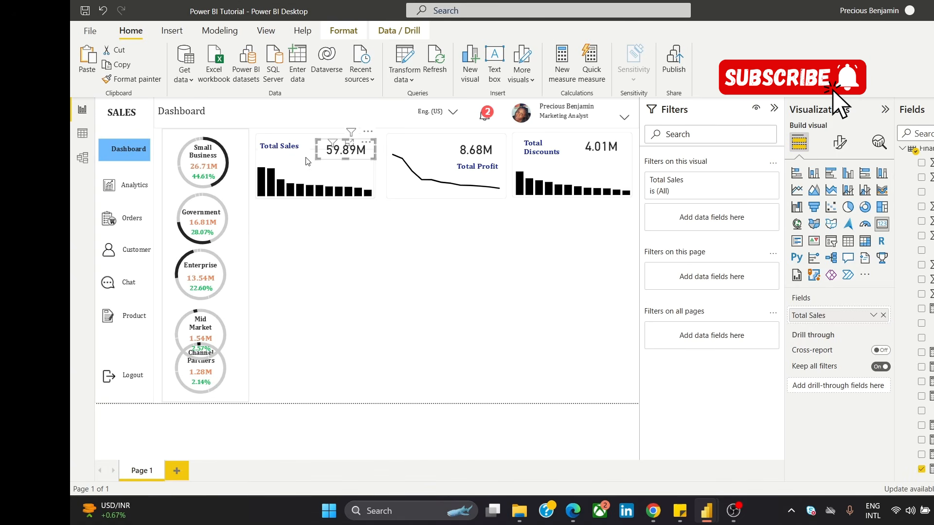
{"action": "left_click", "coordinate": [285, 164]}
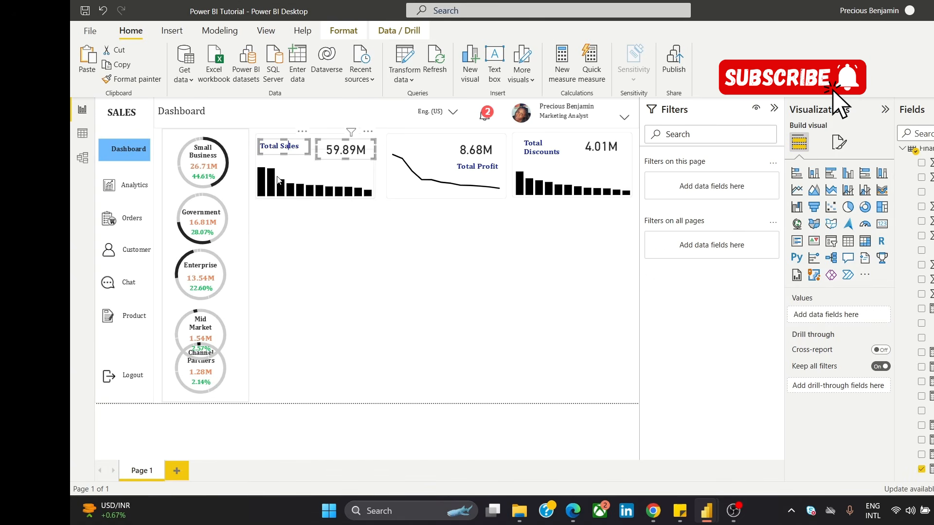
{"action": "left_click", "coordinate": [289, 187]}
{"action": "left_click", "coordinate": [368, 133]}
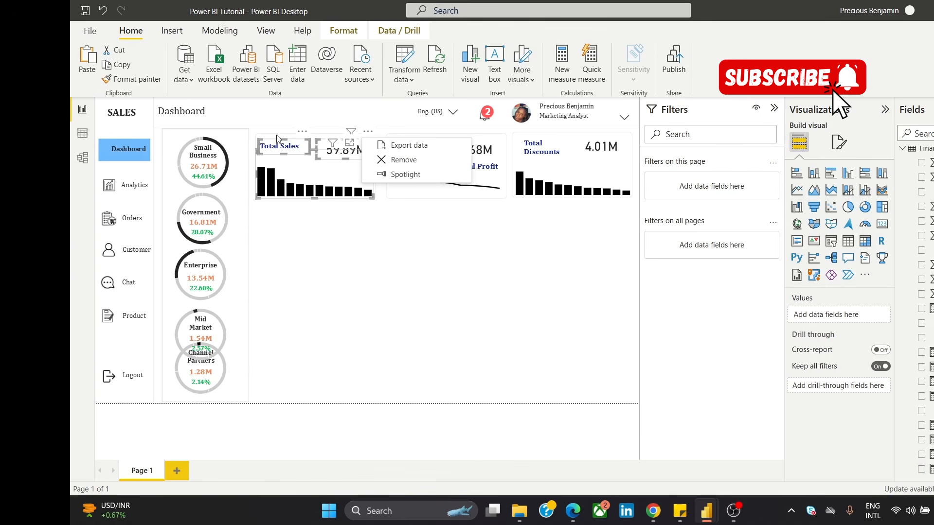
{"action": "key", "text": "Escape"}
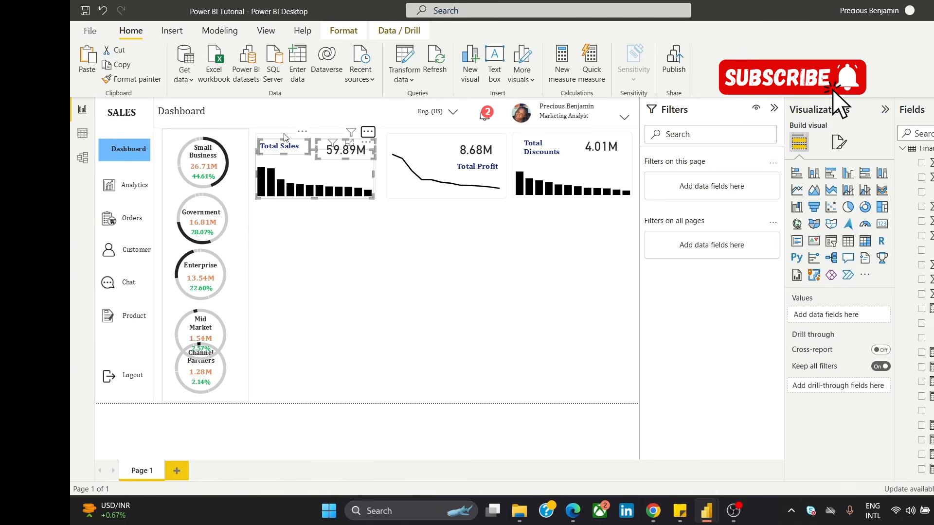
{"action": "right_click", "coordinate": [284, 138]}
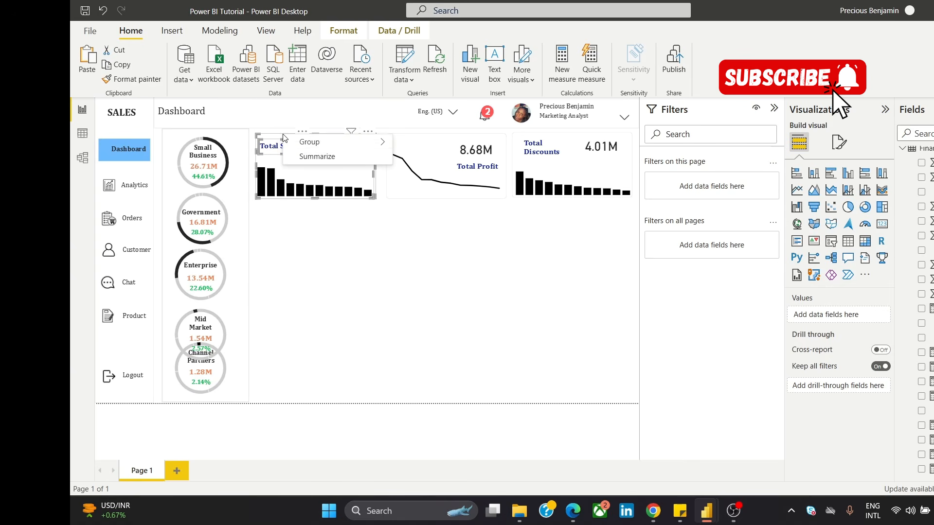
{"action": "mouse_move", "coordinate": [341, 142]}
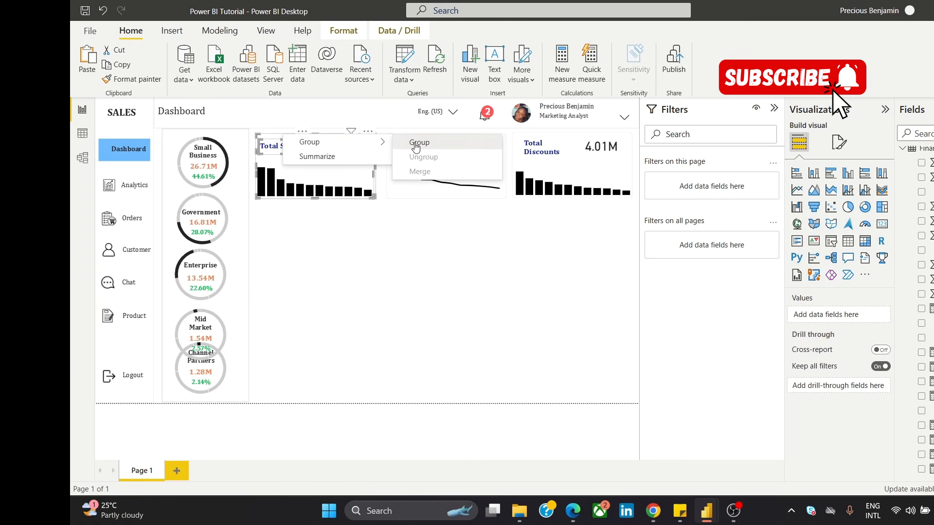
{"action": "left_click", "coordinate": [416, 147]}
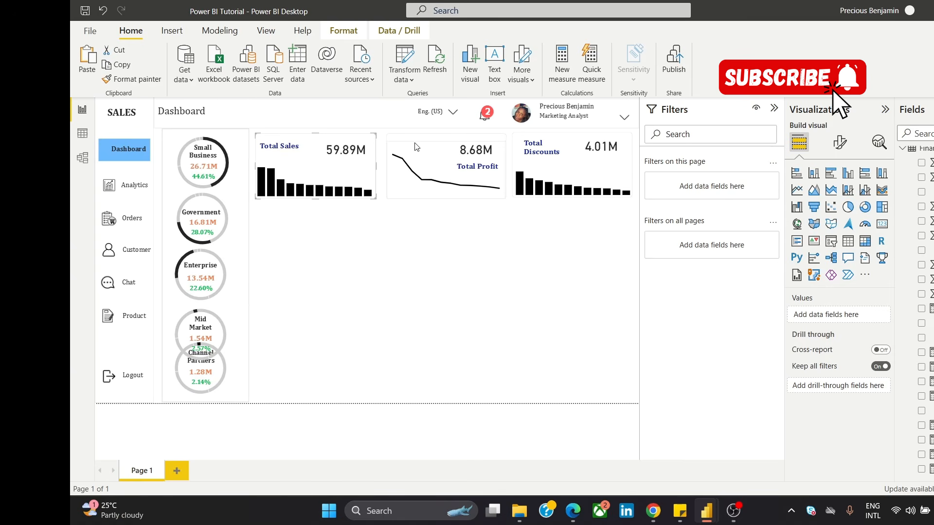
Step: Group the Total Profit value, the "Total Profit" title and the line chart in the second card
{"action": "left_click", "coordinate": [354, 280]}
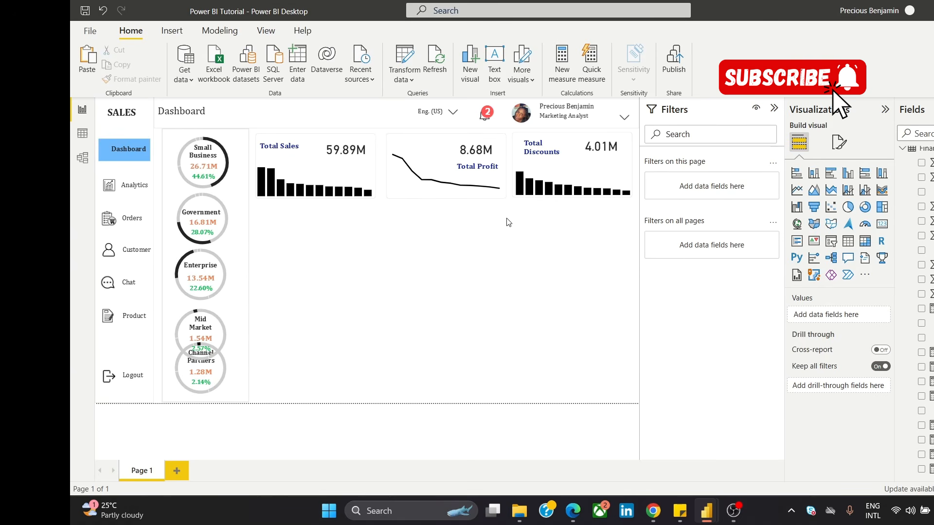
{"action": "left_click_drag", "start_coordinate": [509, 216], "coordinate": [384, 129]}
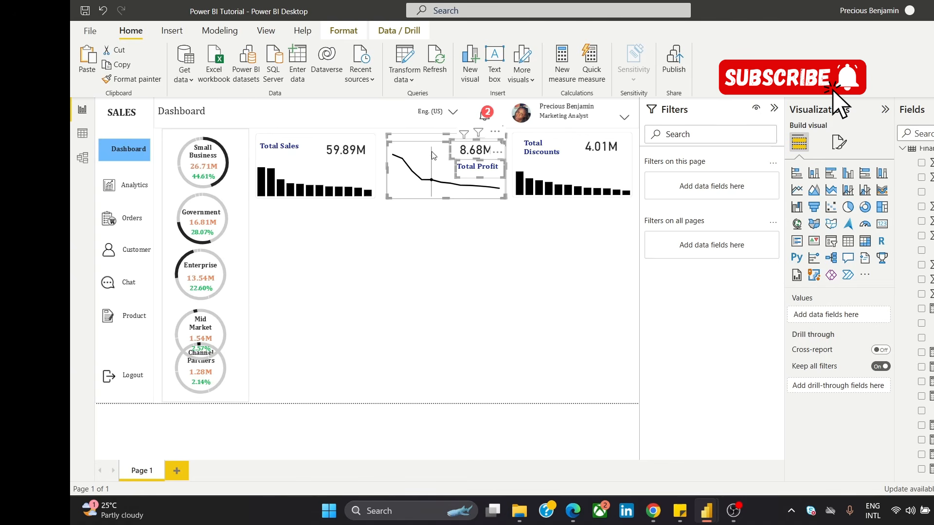
{"action": "right_click", "coordinate": [434, 156]}
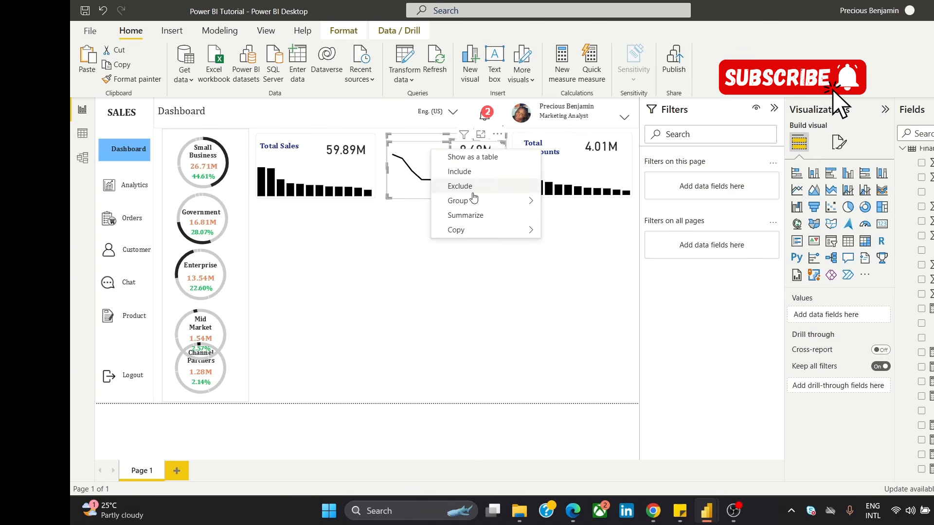
{"action": "mouse_move", "coordinate": [530, 199]}
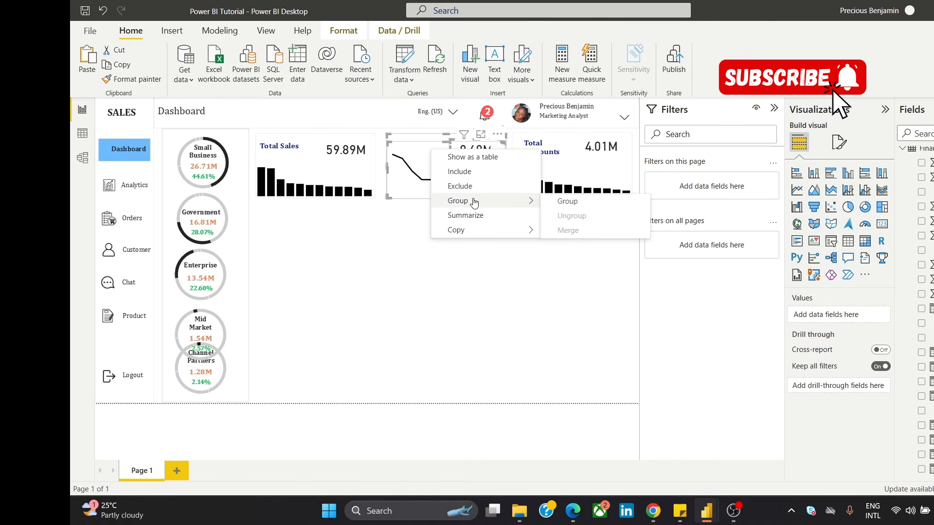
{"action": "left_click", "coordinate": [550, 203]}
{"action": "left_click", "coordinate": [488, 273]}
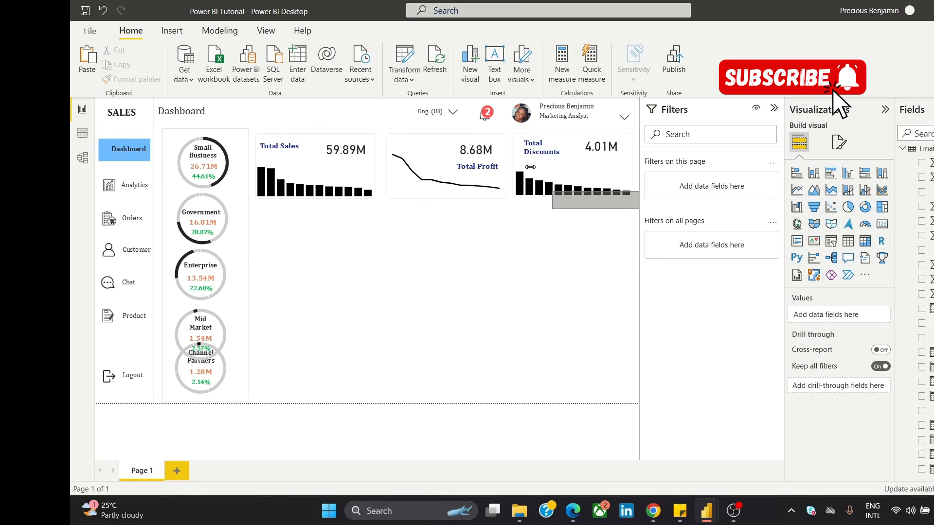
Step: Group the Total Discounts value, the "Total Discounts" title and the column chart in the third card
{"action": "left_click_drag", "start_coordinate": [530, 167], "coordinate": [510, 128]}
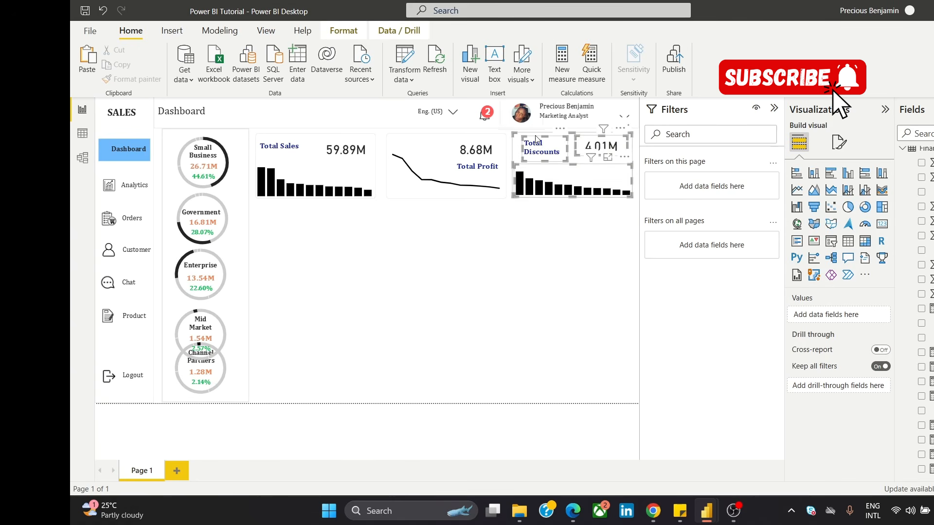
{"action": "right_click", "coordinate": [580, 164]}
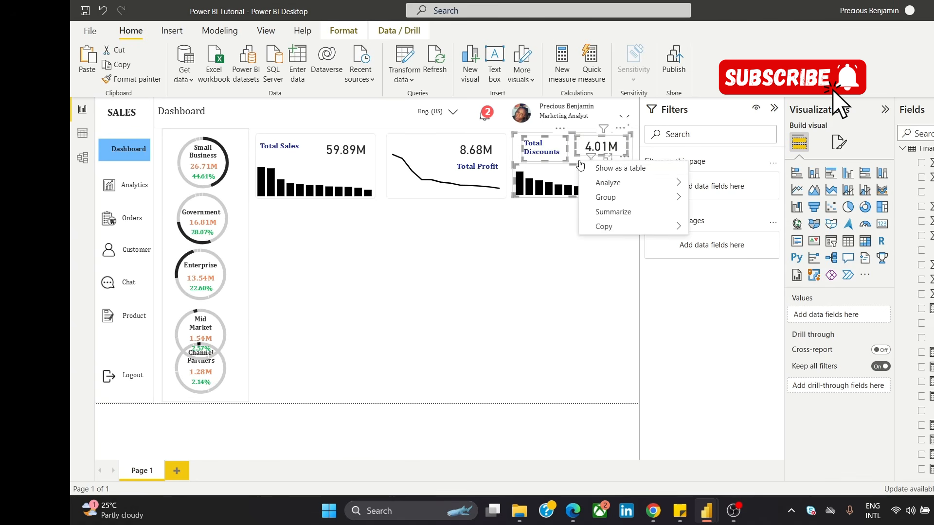
{"action": "mouse_move", "coordinate": [637, 207]}
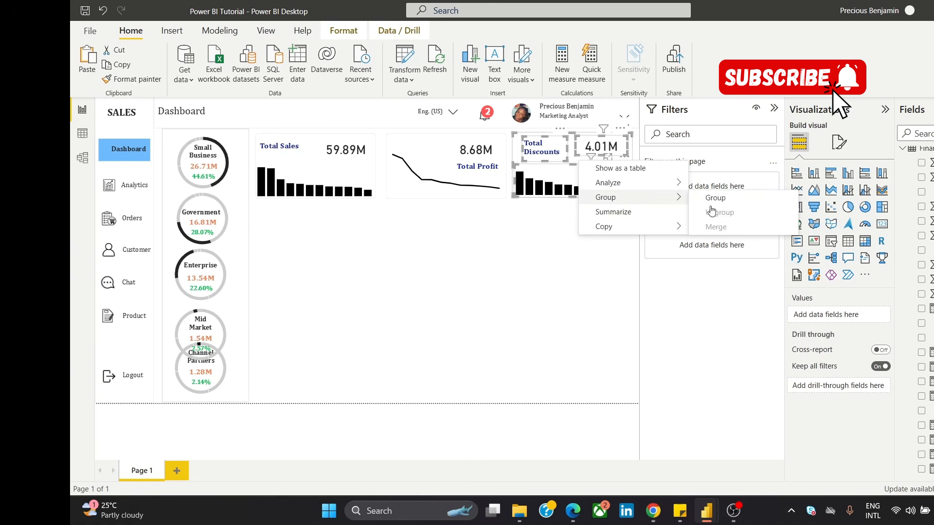
{"action": "left_click", "coordinate": [724, 200]}
{"action": "left_click", "coordinate": [519, 291]}
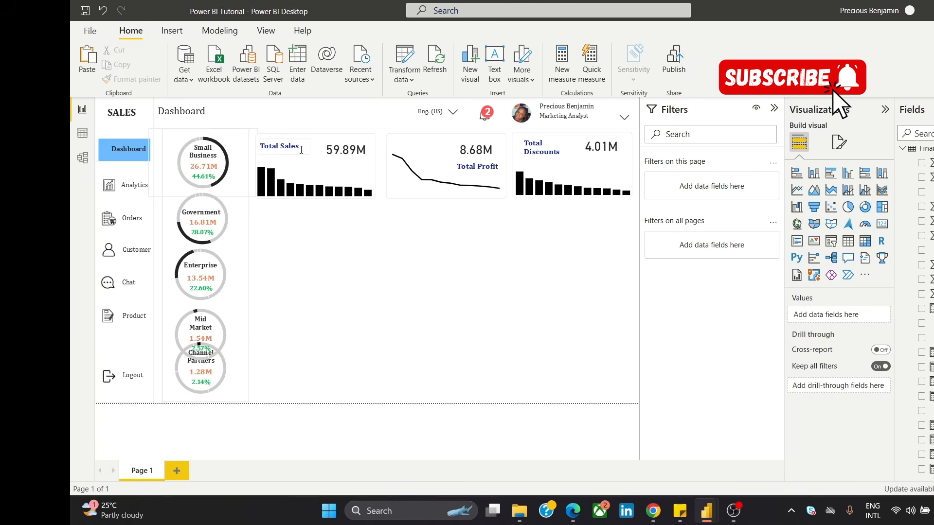
Step: Align the Total Sales, Total Profit and Total Discounts card groups by their middles and distribute them horizontally
{"action": "left_click", "coordinate": [310, 163]}
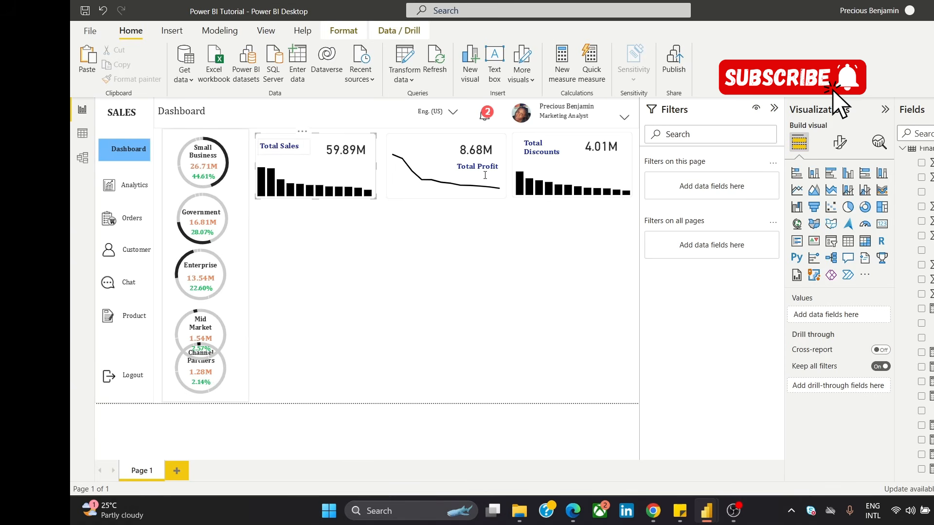
{"action": "left_click", "coordinate": [441, 166], "text": "ctrl"}
{"action": "left_click", "coordinate": [545, 162], "text": "ctrl"}
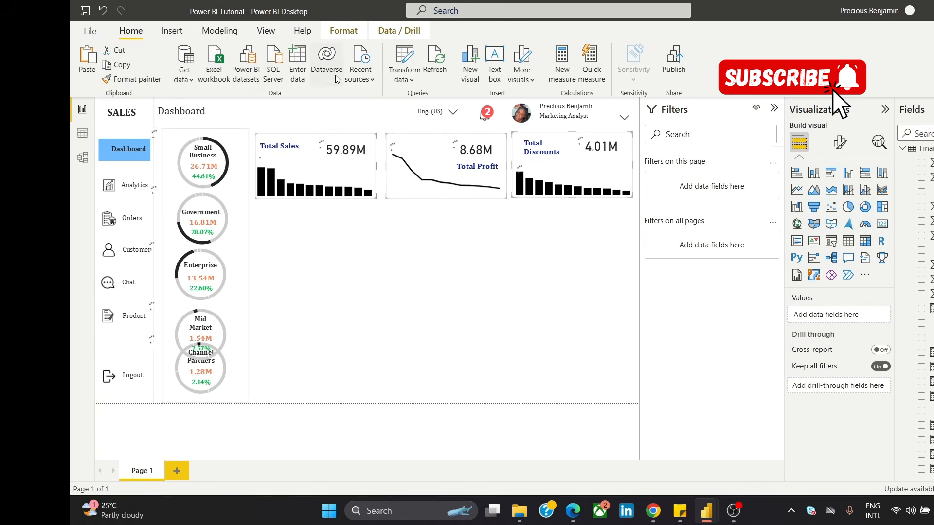
{"action": "left_click", "coordinate": [347, 30]}
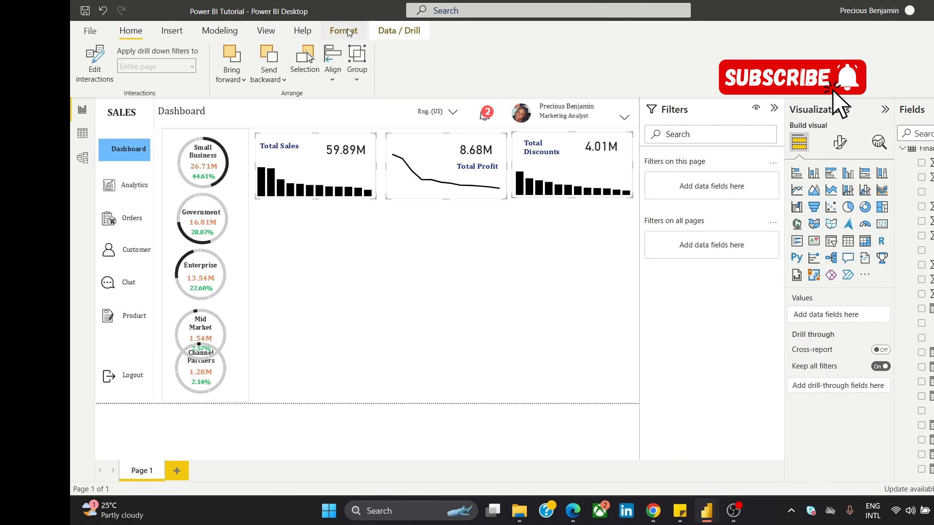
{"action": "left_click", "coordinate": [330, 60]}
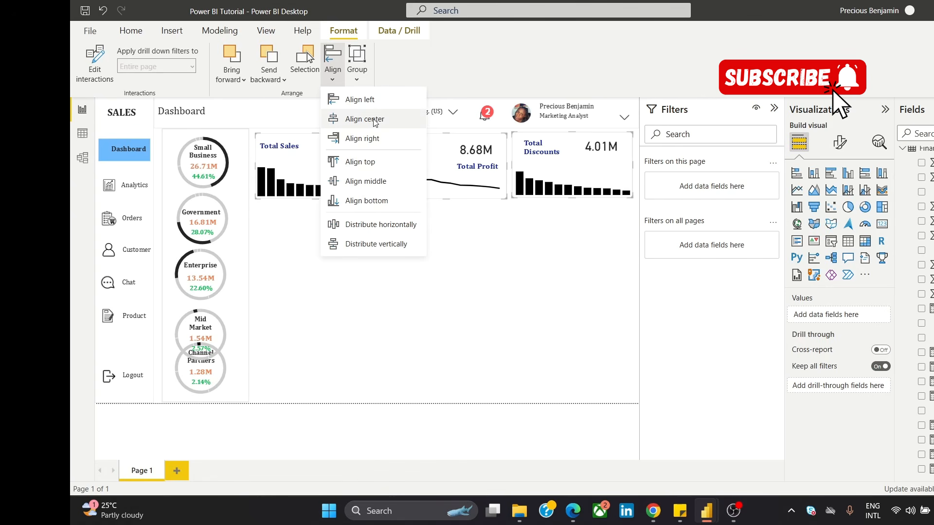
{"action": "left_click", "coordinate": [382, 183]}
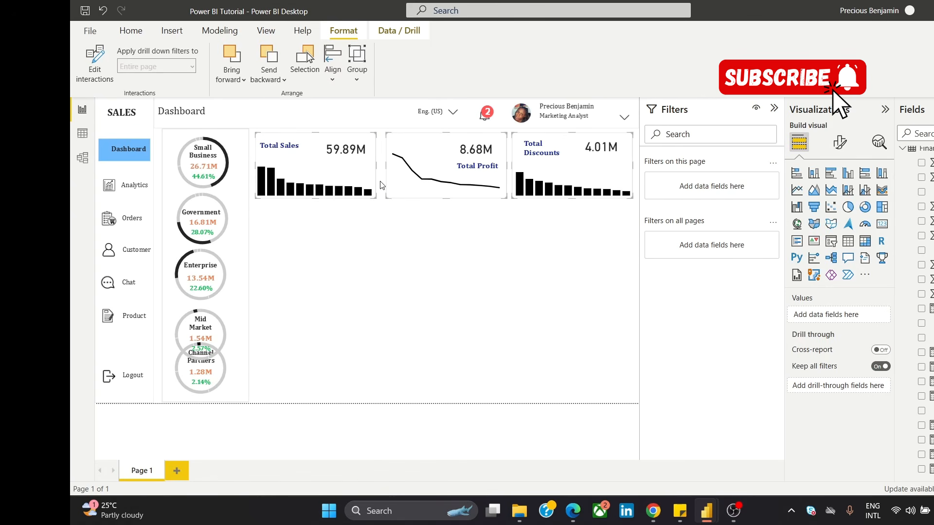
{"action": "left_click", "coordinate": [333, 68]}
{"action": "left_click", "coordinate": [382, 226]}
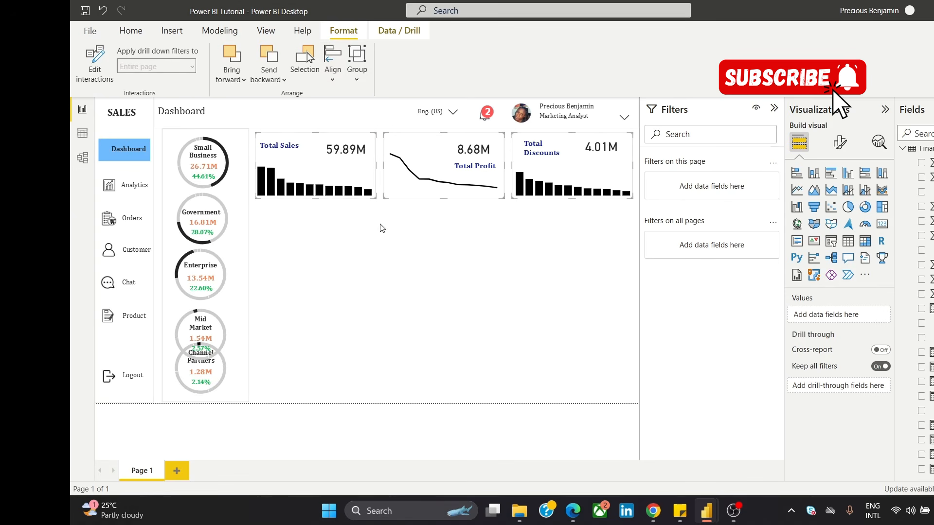
Step: Distribute the three selected card groups vertically and clear the selection
{"action": "left_click", "coordinate": [336, 67]}
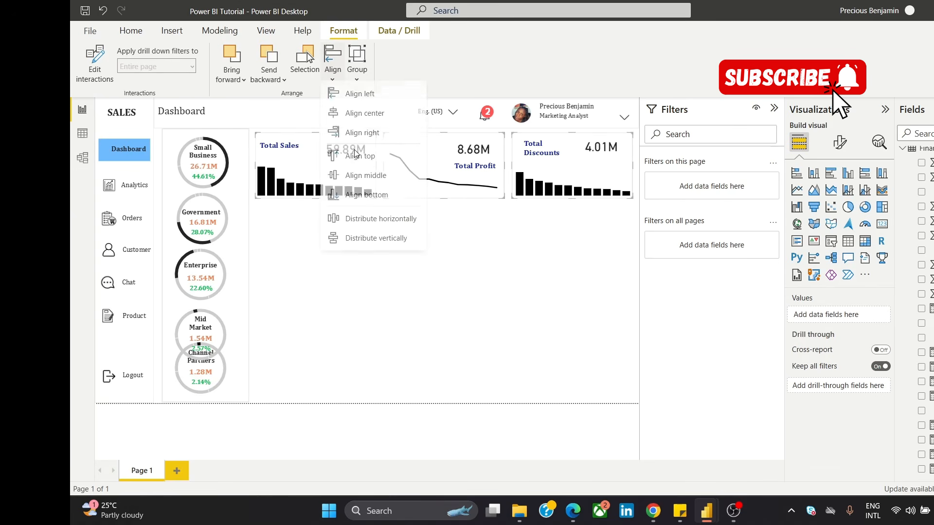
{"action": "left_click", "coordinate": [364, 238]}
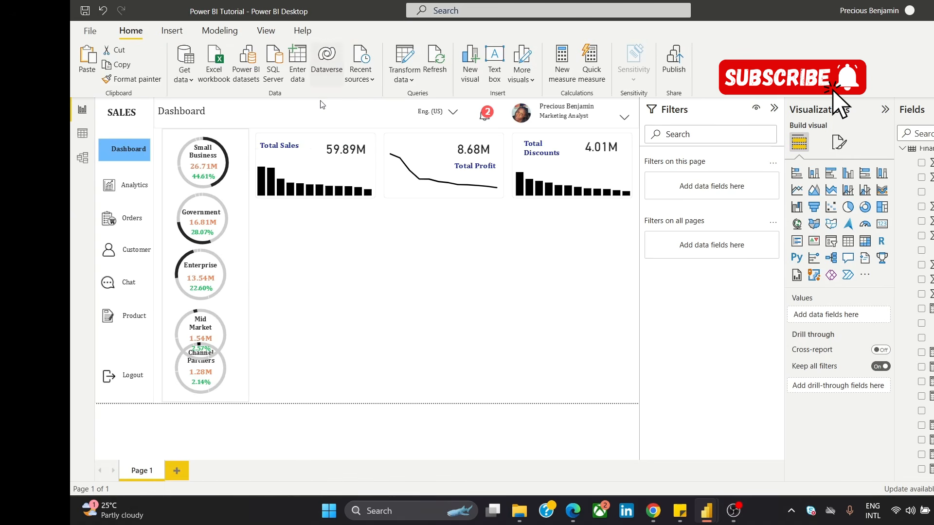
{"action": "left_click", "coordinate": [361, 268]}
{"action": "left_click", "coordinate": [359, 175]}
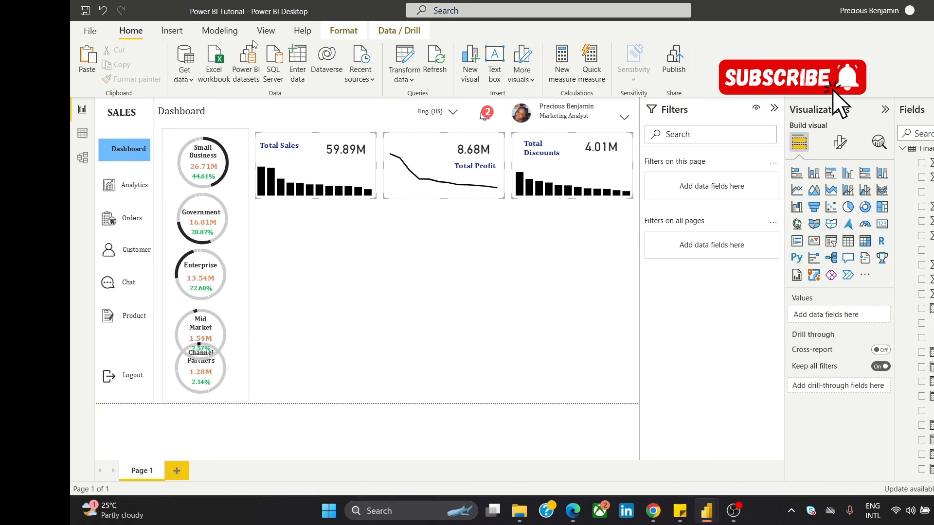
{"action": "left_click", "coordinate": [345, 28]}
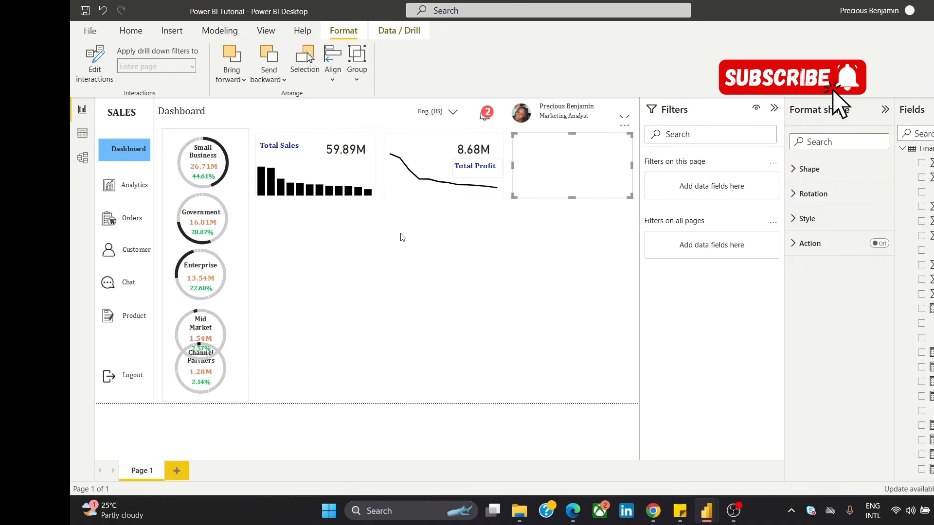
{"action": "key", "text": "Delete"}
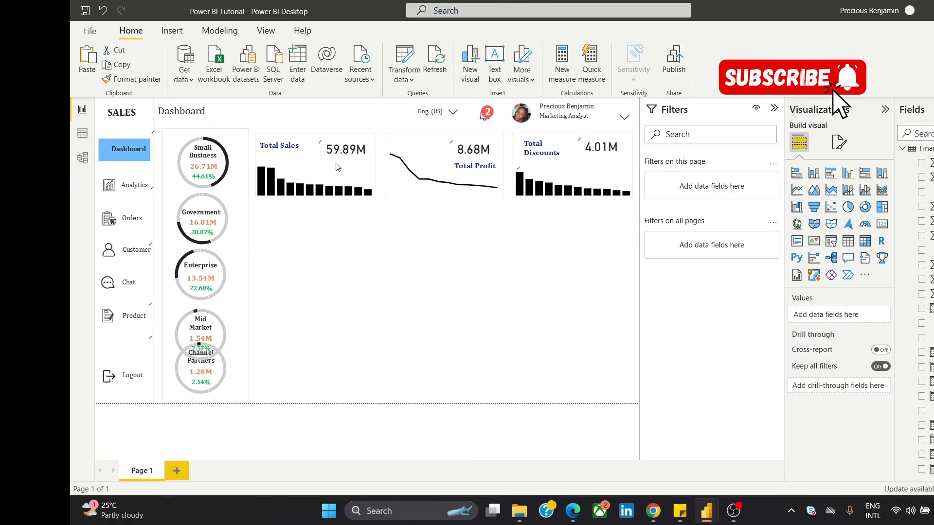
Step: Reselect the Total Sales, Total Profit and Total Discounts cards and apply the vertical distribution to them once more
{"action": "left_click", "coordinate": [318, 140]}
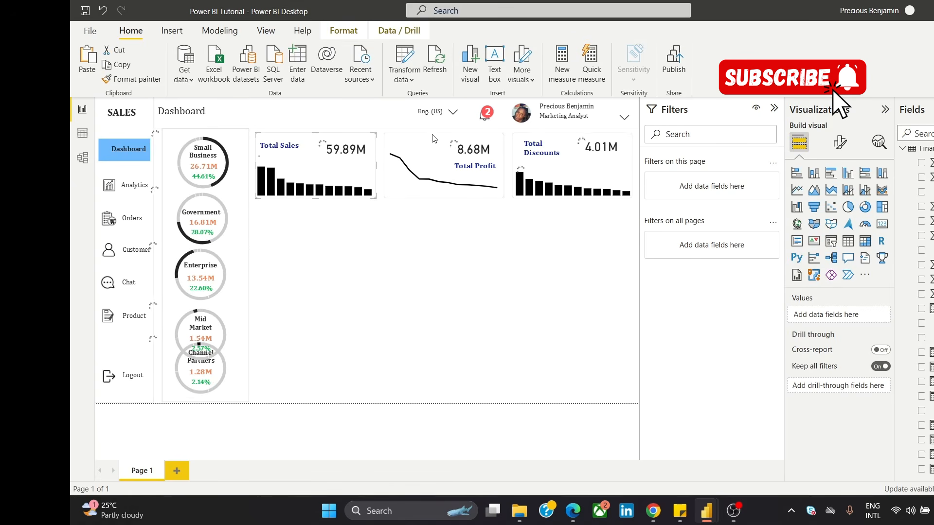
{"action": "left_click", "coordinate": [416, 141], "text": "ctrl"}
{"action": "left_click", "coordinate": [570, 134]}
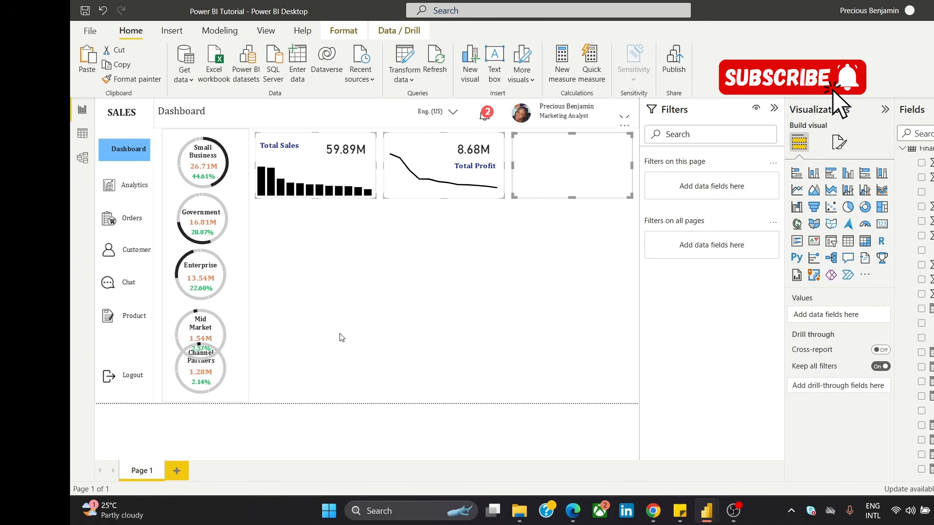
{"action": "left_click", "coordinate": [348, 30]}
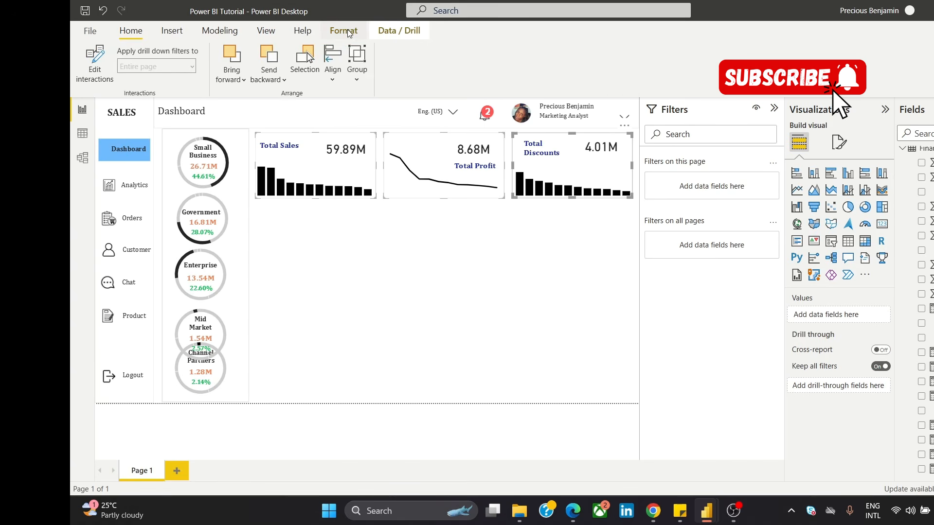
{"action": "left_click", "coordinate": [338, 68]}
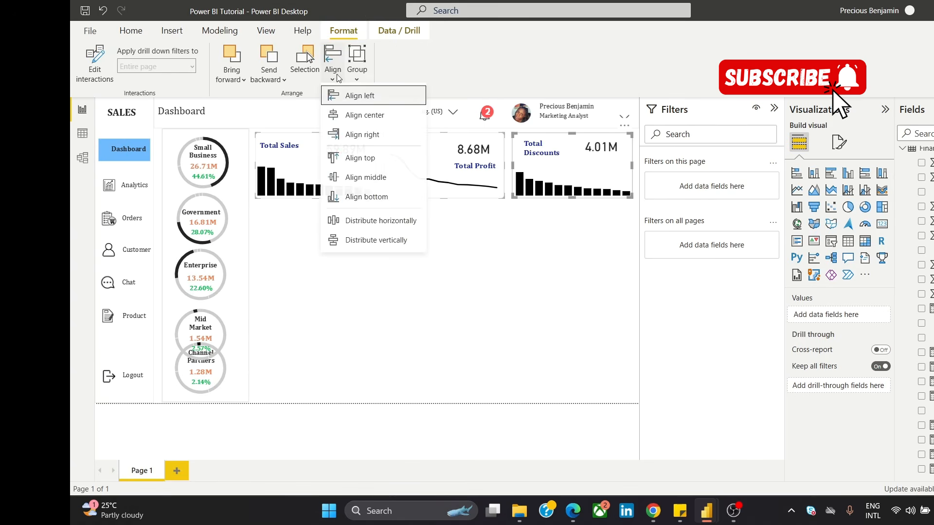
{"action": "left_click", "coordinate": [347, 245]}
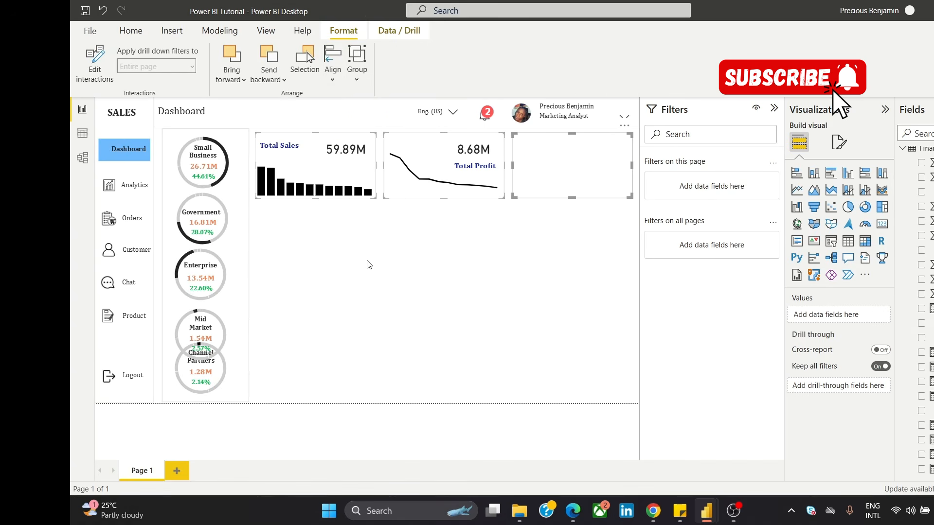
{"action": "left_click", "coordinate": [369, 264]}
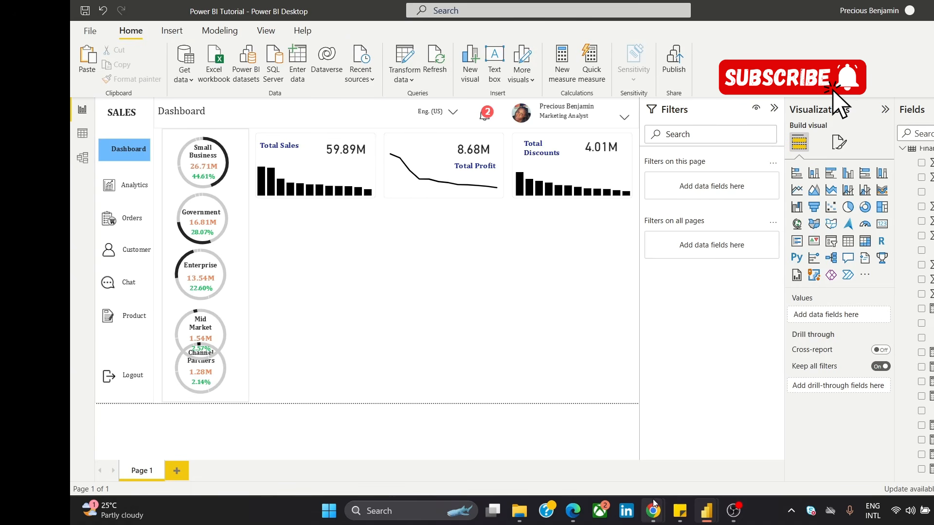
Step: Examine the summary cards in the finished UI Dashboard 3 image in Chrome and return to the Power BI Tutorial report
{"action": "mouse_move", "coordinate": [653, 508]}
{"action": "left_click", "coordinate": [704, 448]}
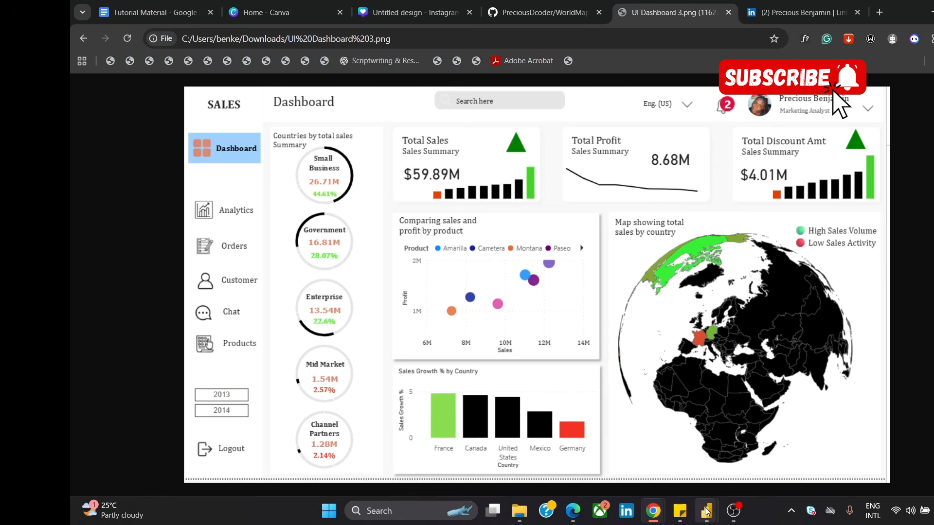
{"action": "mouse_move", "coordinate": [707, 511]}
{"action": "mouse_move", "coordinate": [705, 455]}
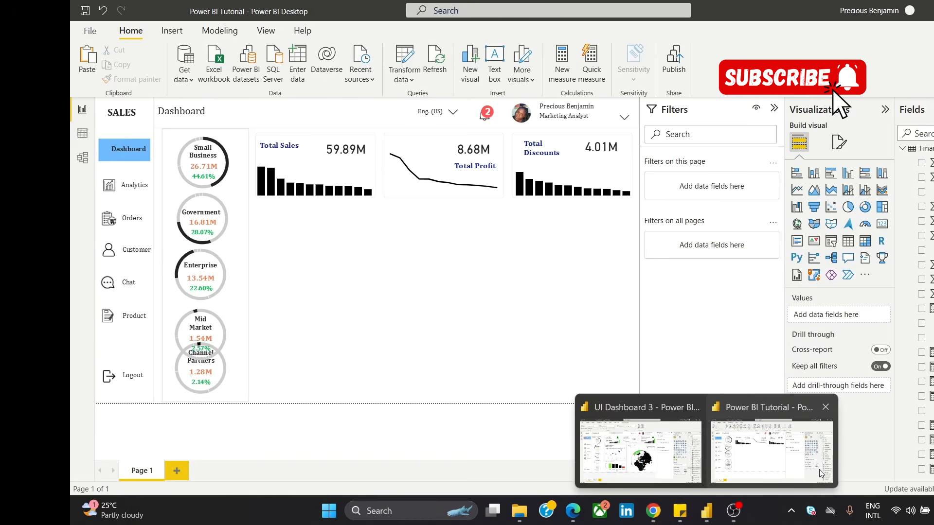
{"action": "left_click", "coordinate": [778, 466]}
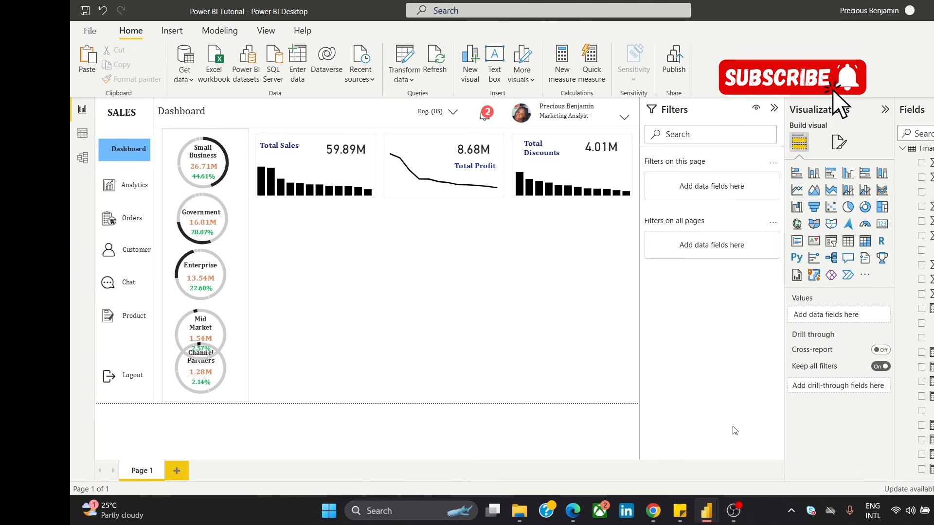
Step: Turn on Show all in the column colour settings of the Total Sales chart so each month has its own colour
{"action": "left_click", "coordinate": [316, 176]}
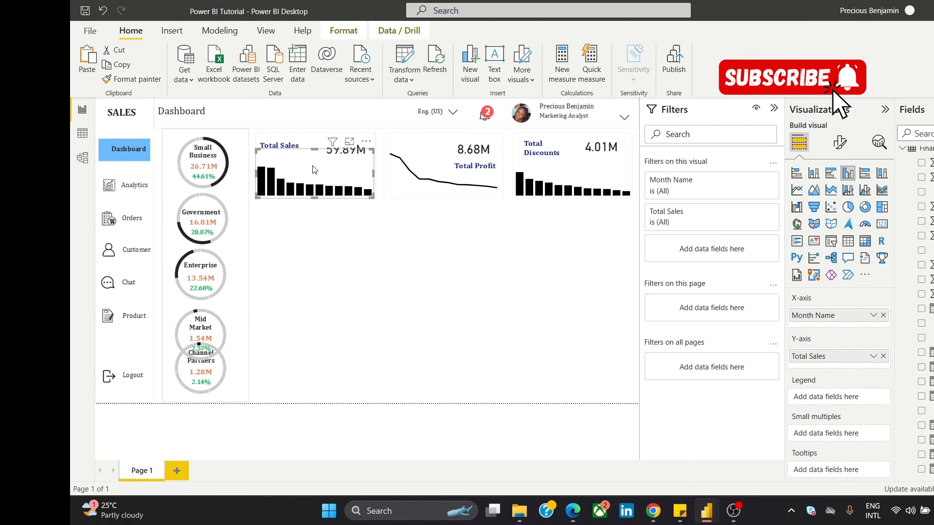
{"action": "left_click", "coordinate": [840, 146]}
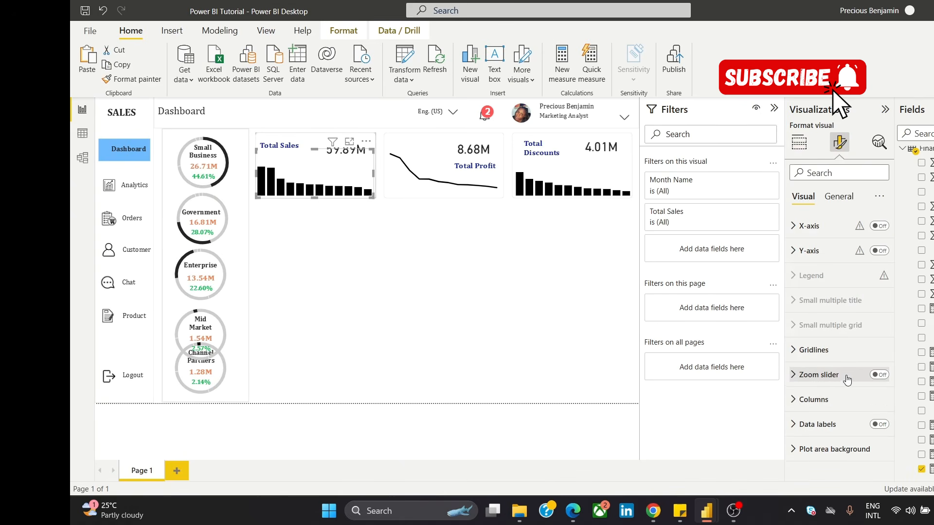
{"action": "left_click", "coordinate": [847, 380]}
{"action": "left_click", "coordinate": [833, 383]}
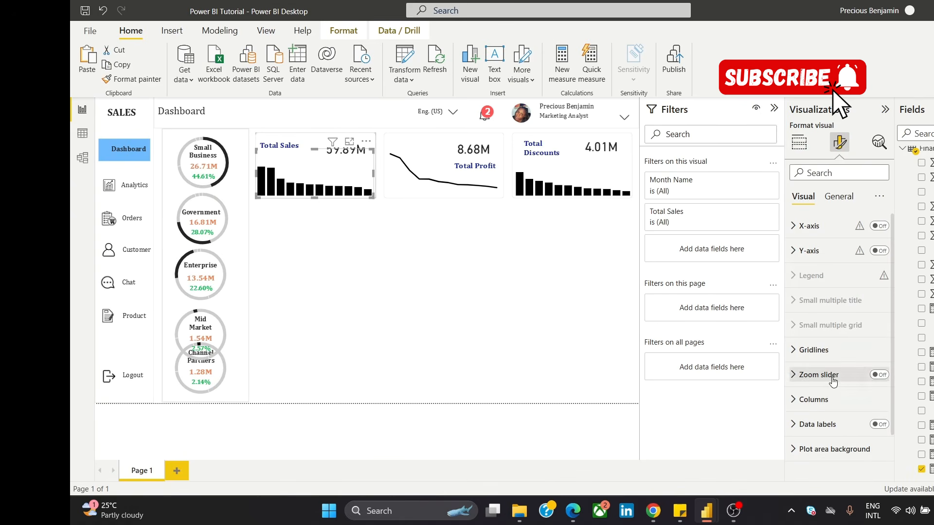
{"action": "left_click", "coordinate": [832, 404]}
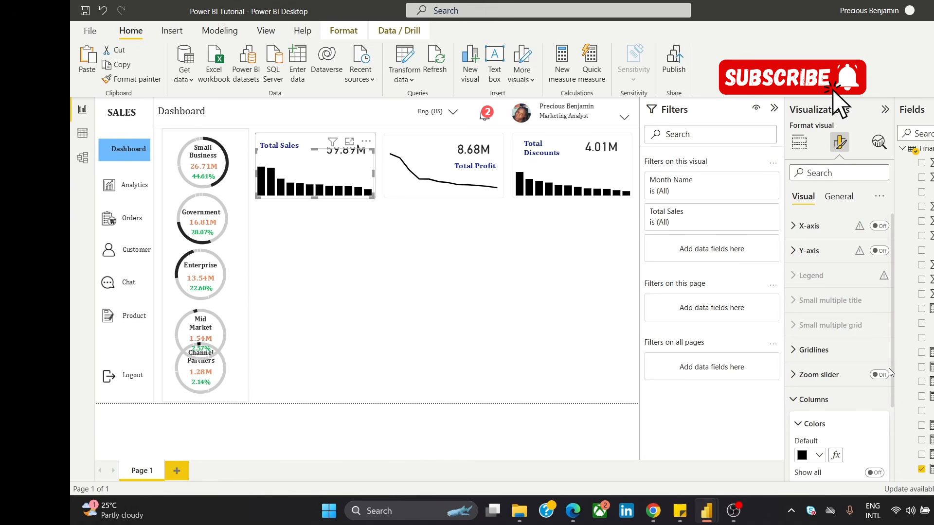
{"action": "left_click", "coordinate": [849, 379]}
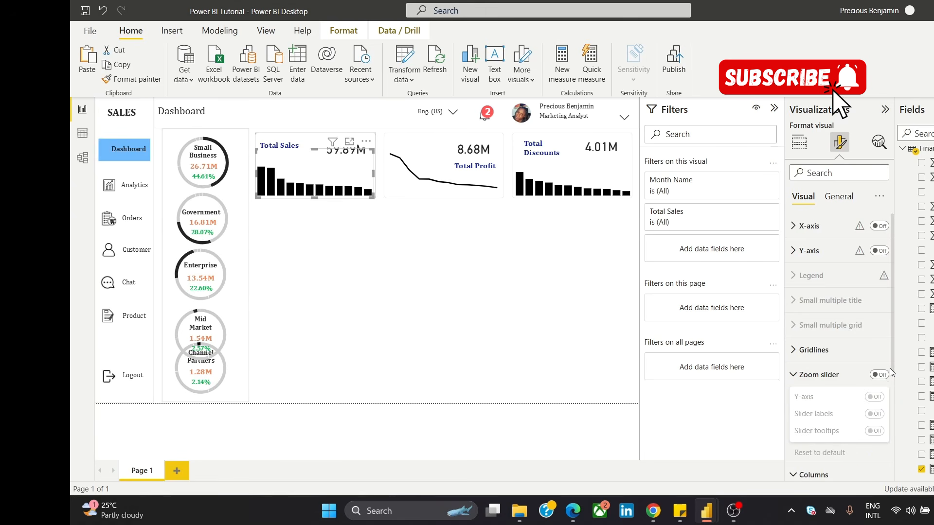
{"action": "left_click", "coordinate": [850, 379]}
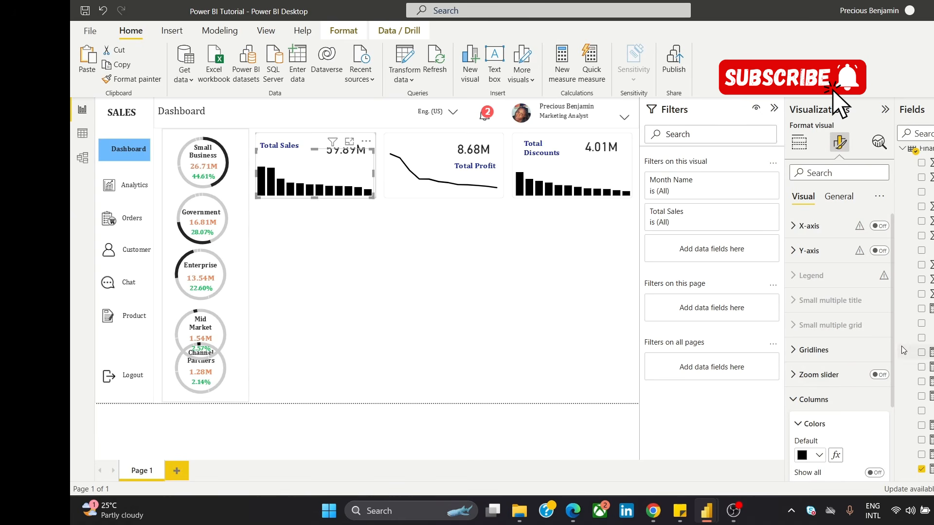
{"action": "left_click_drag", "start_coordinate": [894, 342], "coordinate": [903, 395]}
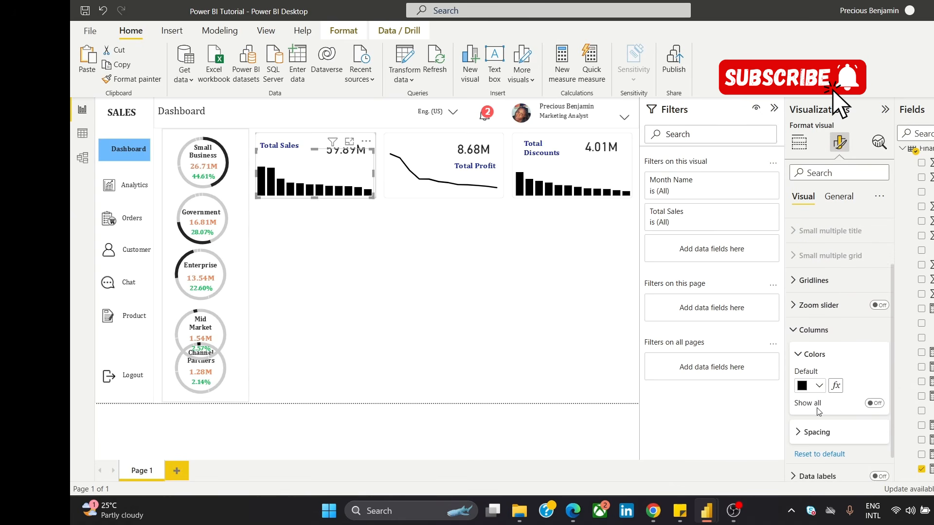
{"action": "left_click", "coordinate": [874, 403]}
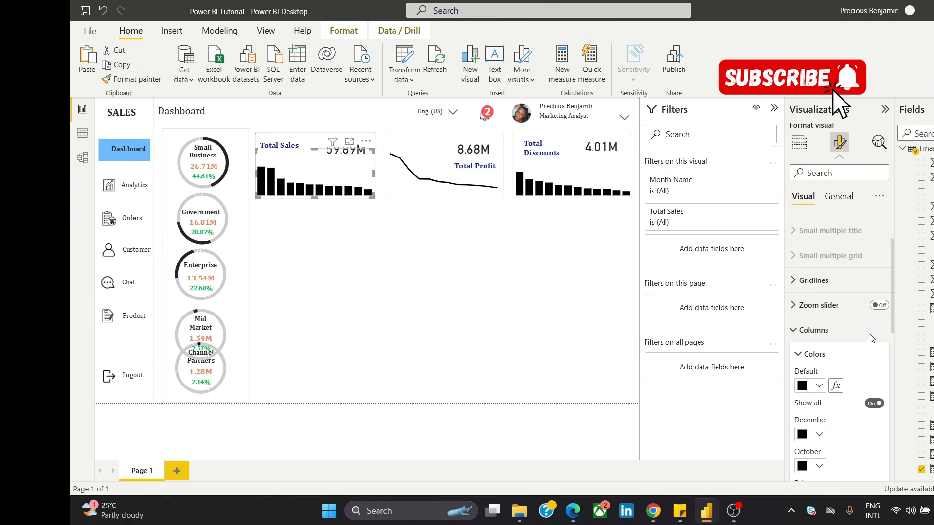
Step: Set the default column colour of the Total Sales chart to the custom green #26BE29
{"action": "left_click_drag", "start_coordinate": [893, 299], "coordinate": [905, 338]}
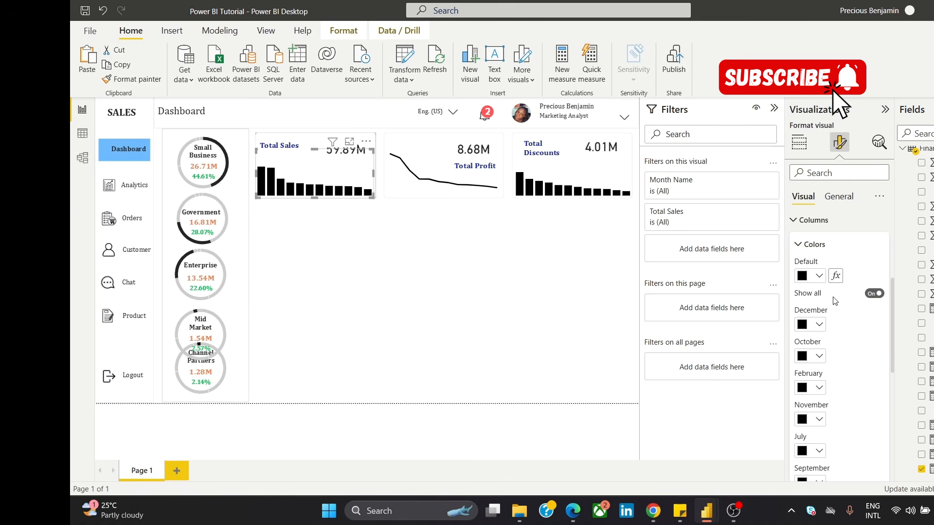
{"action": "left_click", "coordinate": [803, 276]}
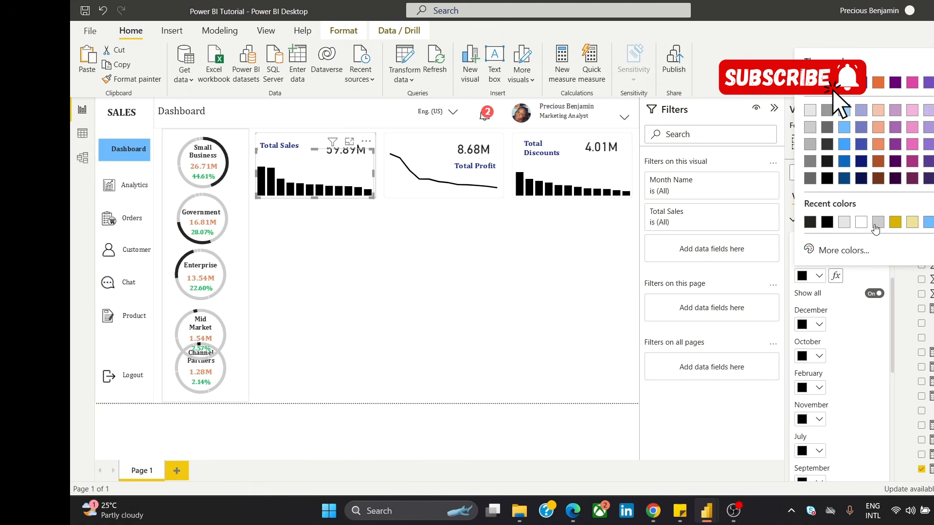
{"action": "left_click", "coordinate": [841, 250]}
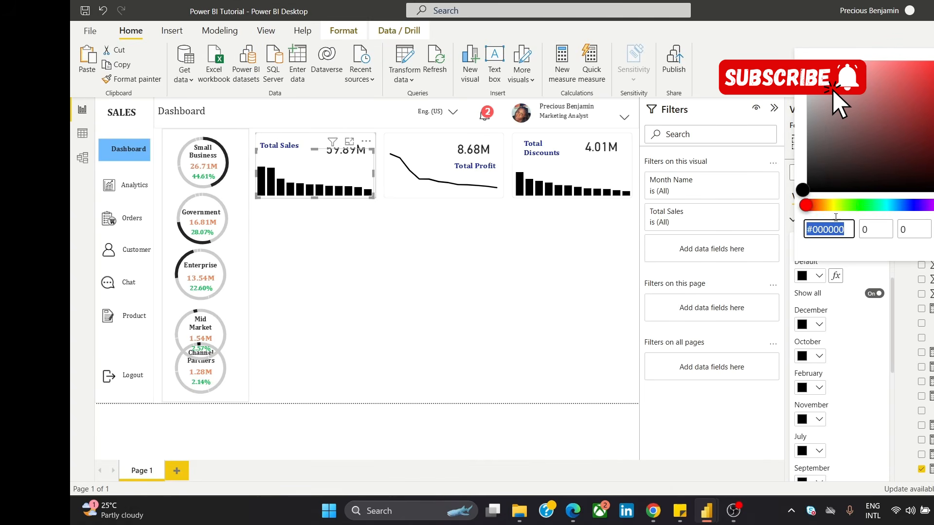
{"action": "left_click", "coordinate": [862, 208]}
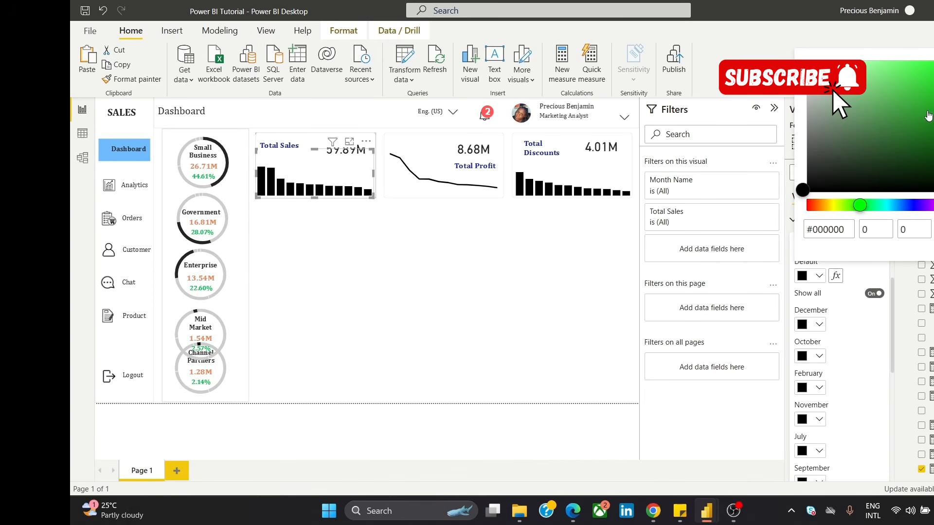
{"action": "left_click", "coordinate": [930, 95]}
{"action": "left_click", "coordinate": [480, 279]}
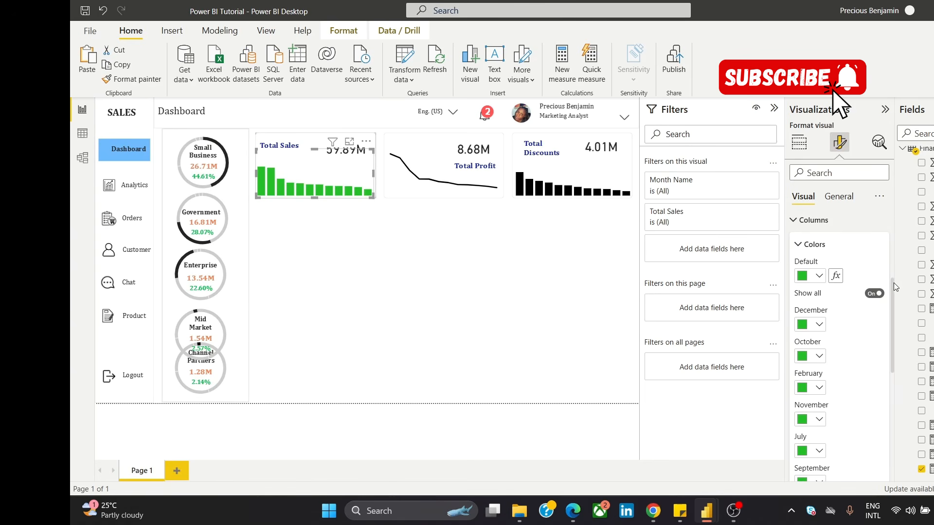
Step: Set the May column of the Total Sales chart to red
{"action": "left_click_drag", "start_coordinate": [892, 282], "coordinate": [893, 374]}
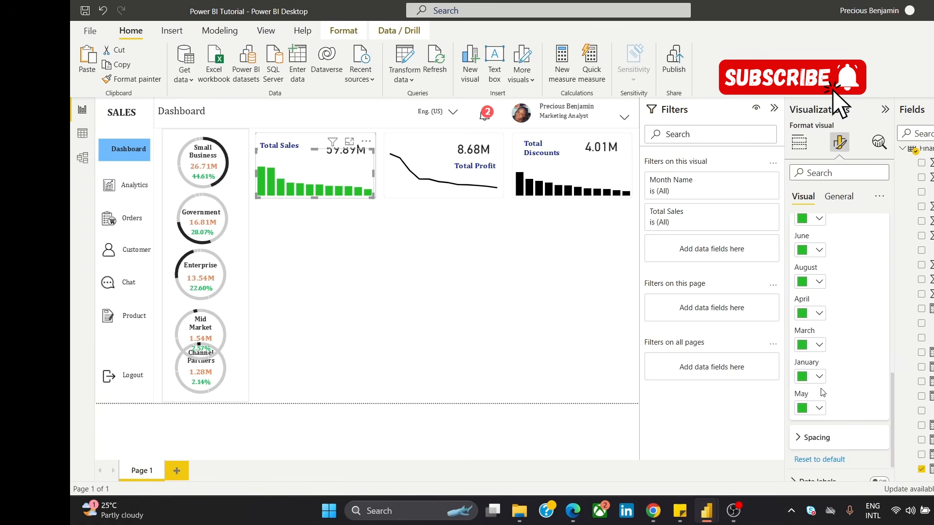
{"action": "left_click", "coordinate": [807, 411]}
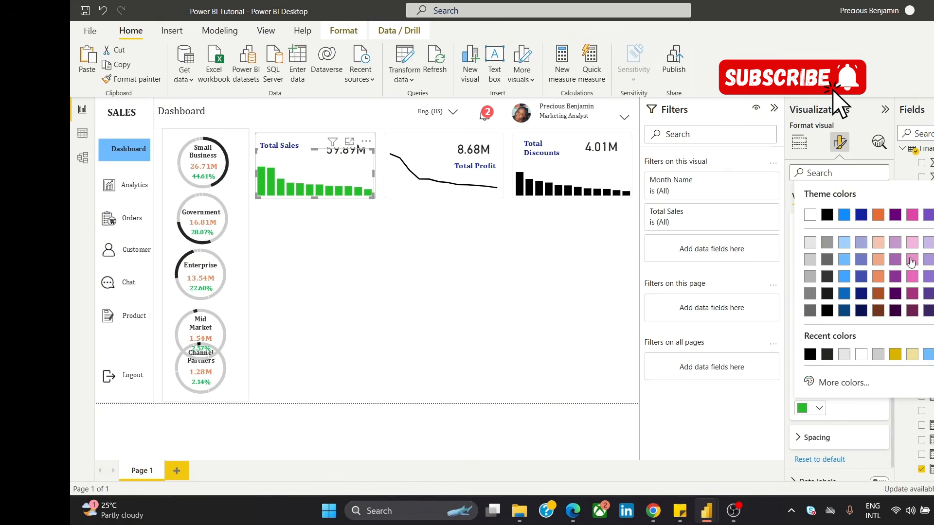
{"action": "left_click", "coordinate": [933, 214]}
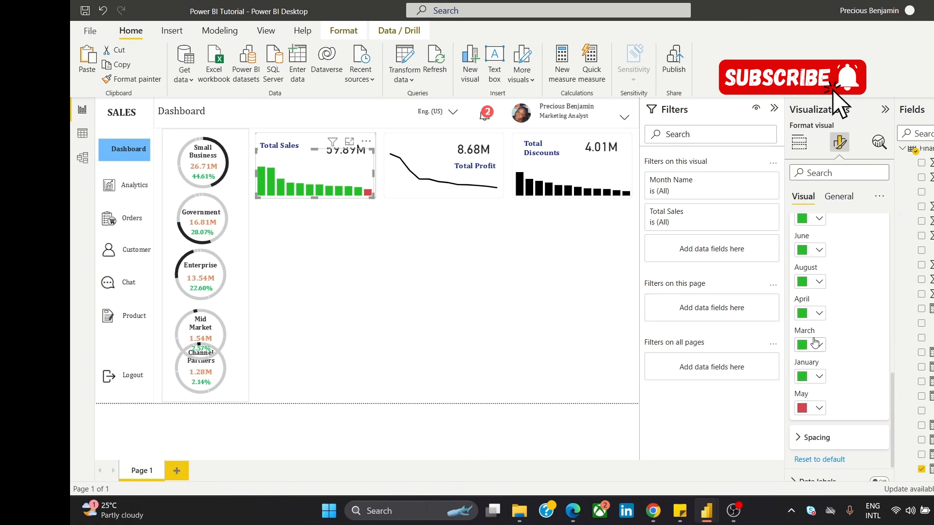
Step: Set the default column colour of the Total Sales chart to black
{"action": "left_click_drag", "start_coordinate": [893, 375], "coordinate": [885, 296]}
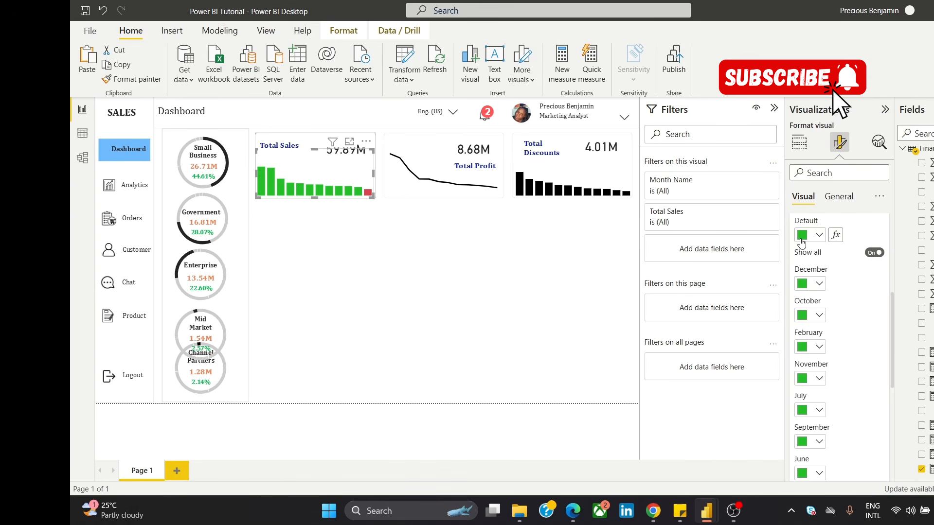
{"action": "left_click", "coordinate": [802, 237]}
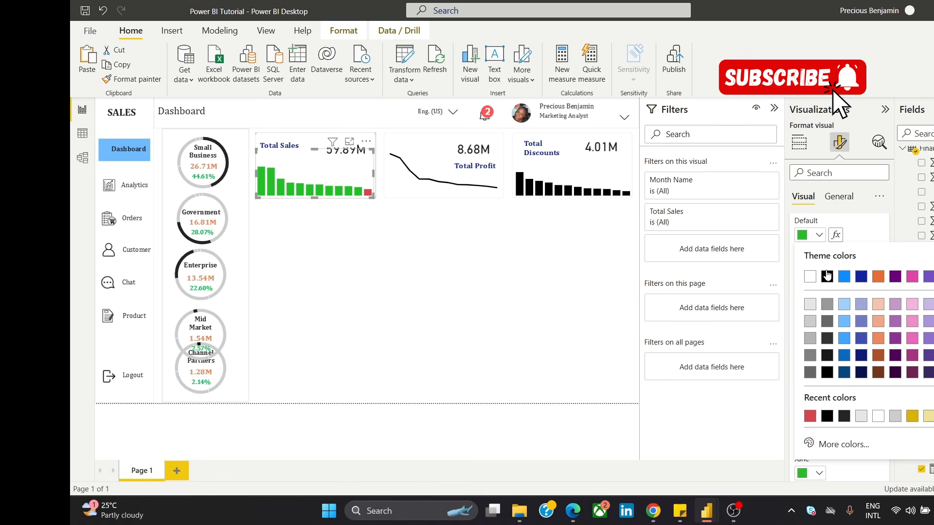
{"action": "left_click", "coordinate": [827, 276]}
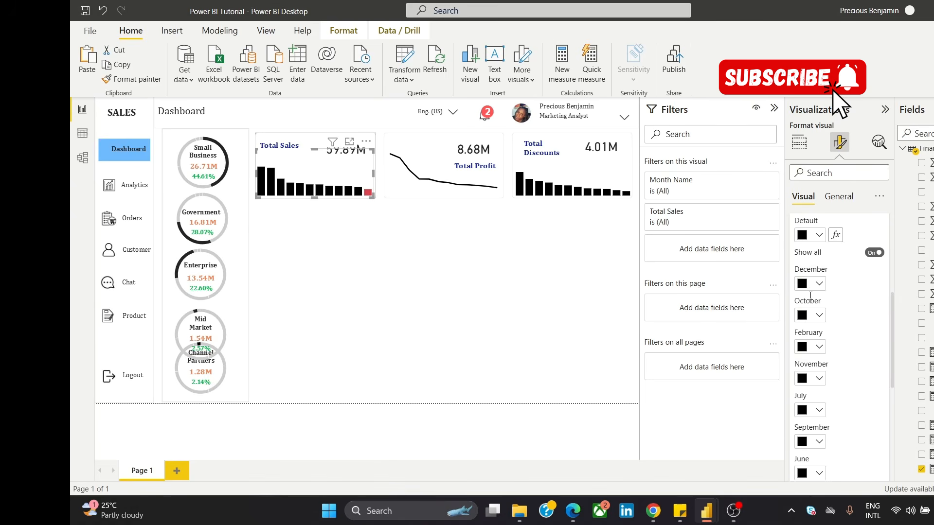
Step: Colour the December column of the Total Sales chart with the custom green #5CDF15 and clear the selection
{"action": "left_click", "coordinate": [808, 285]}
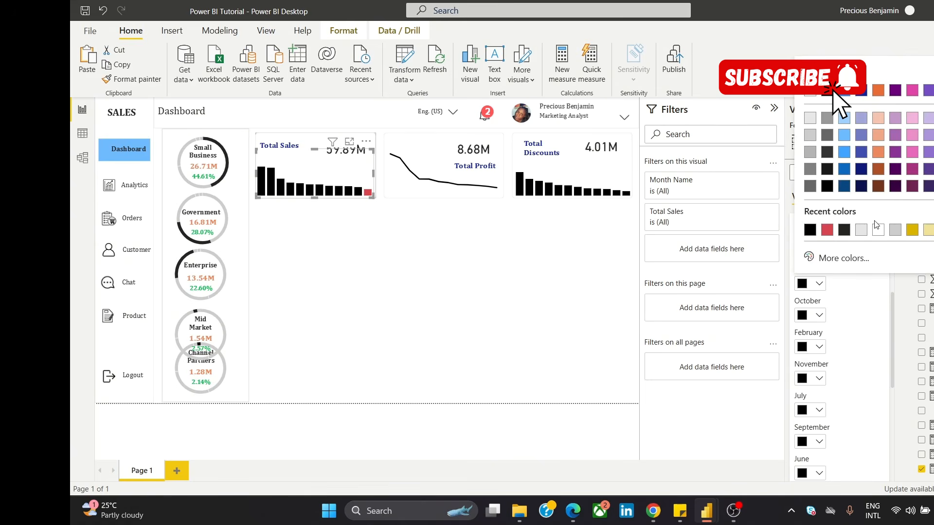
{"action": "left_click", "coordinate": [844, 258]}
{"action": "left_click", "coordinate": [869, 213]}
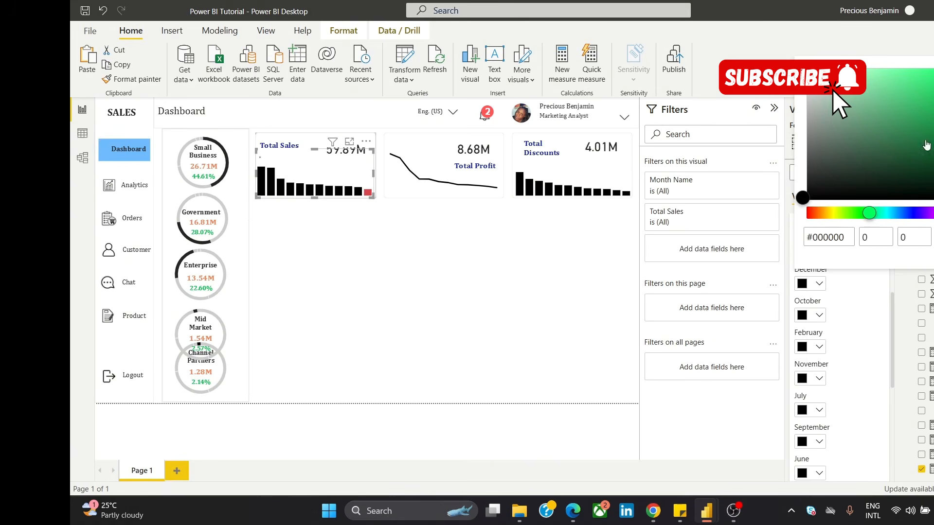
{"action": "left_click", "coordinate": [851, 214]}
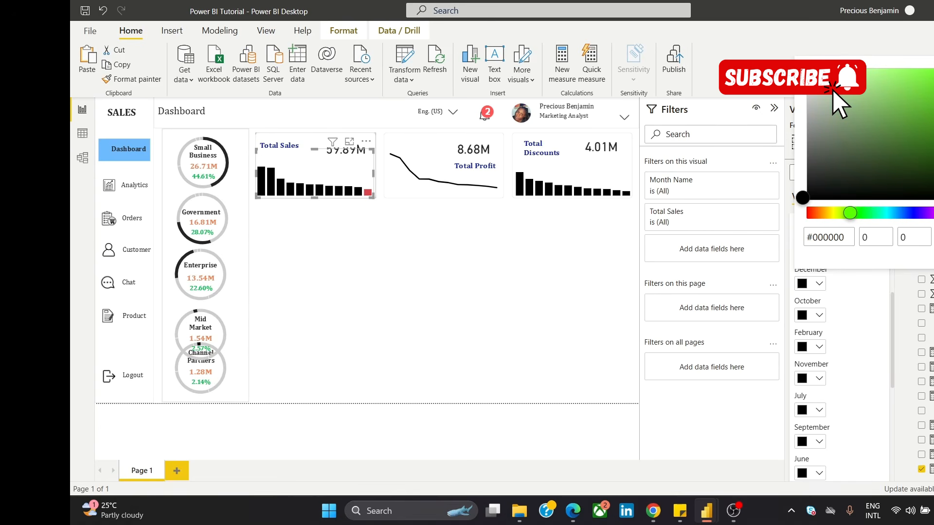
{"action": "left_click", "coordinate": [933, 85]}
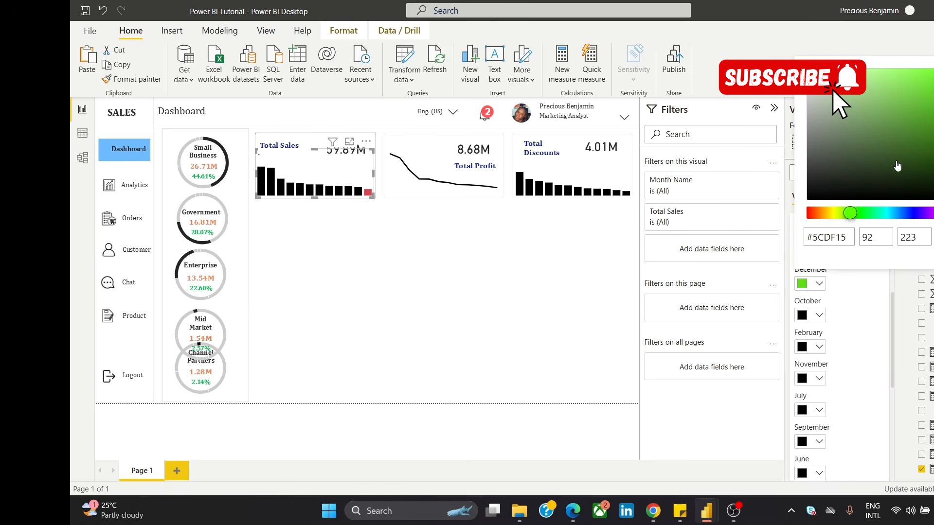
{"action": "left_click", "coordinate": [506, 332]}
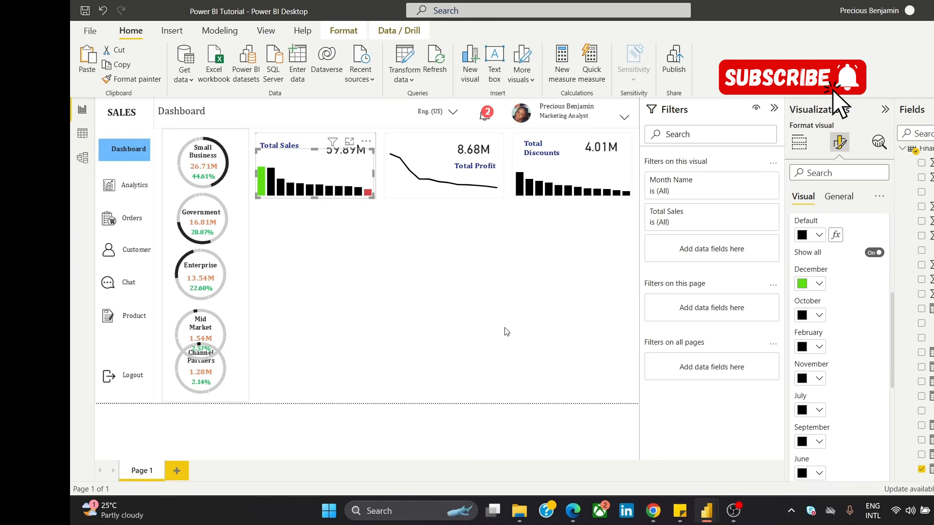
{"action": "left_click", "coordinate": [494, 305]}
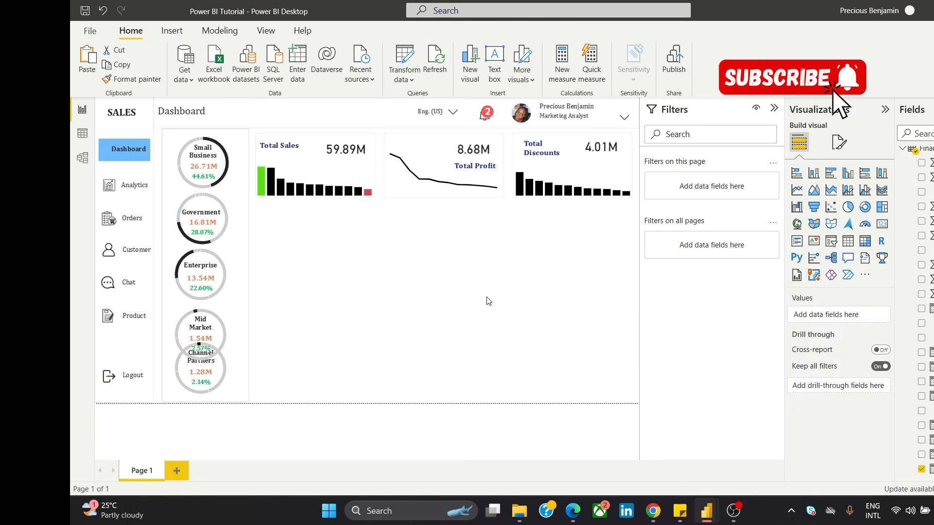
Step: Select the column chart inside the Total Discounts card group and make it slightly taller by raising its upper edge
{"action": "left_click", "coordinate": [577, 174]}
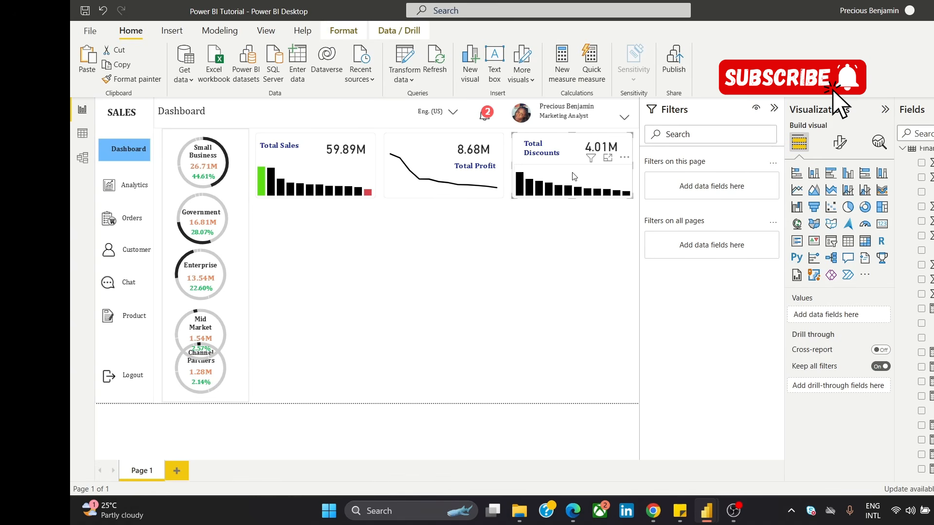
{"action": "left_click", "coordinate": [574, 176]}
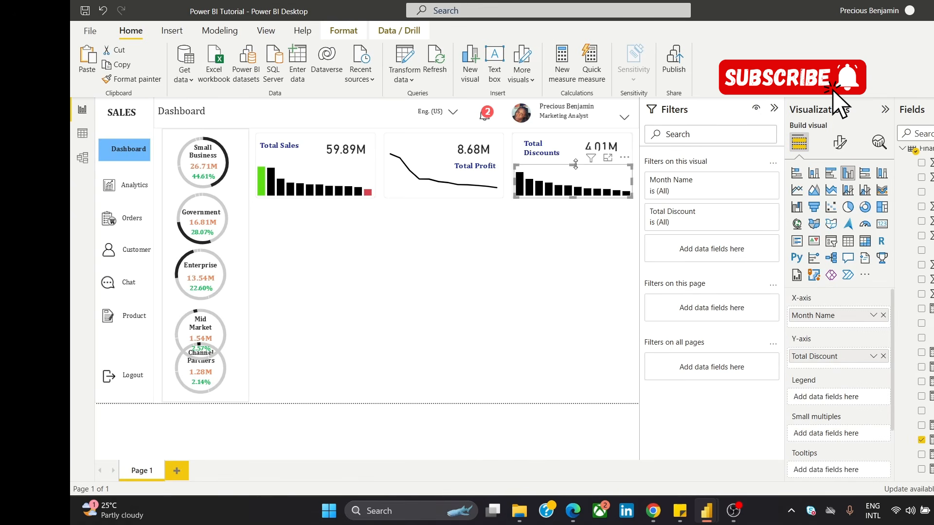
{"action": "left_click_drag", "start_coordinate": [575, 164], "coordinate": [579, 162]}
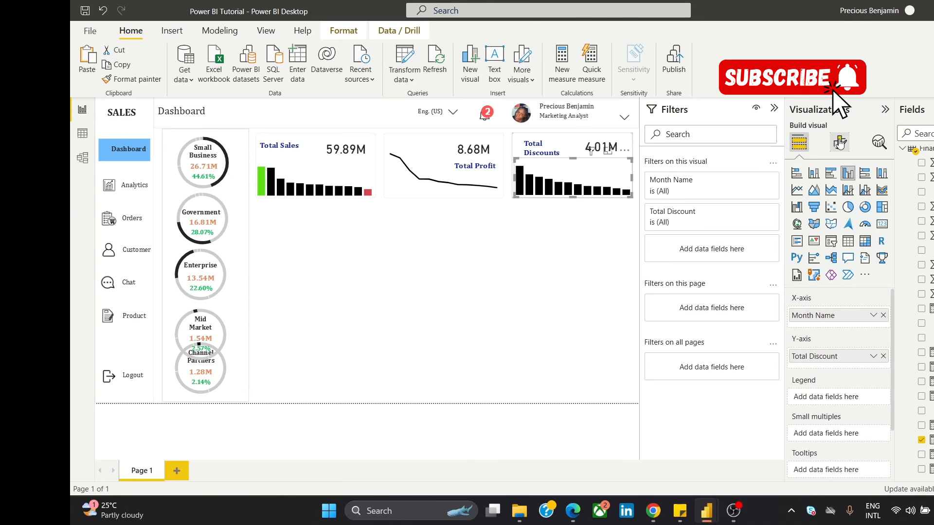
Step: Turn on Show all in the column colour settings of the Total Discounts chart
{"action": "left_click", "coordinate": [840, 141]}
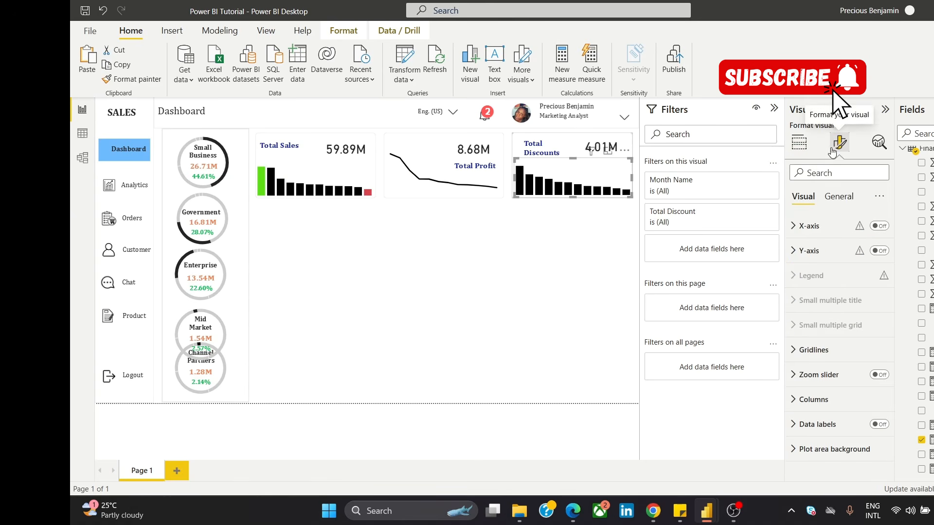
{"action": "left_click", "coordinate": [813, 402]}
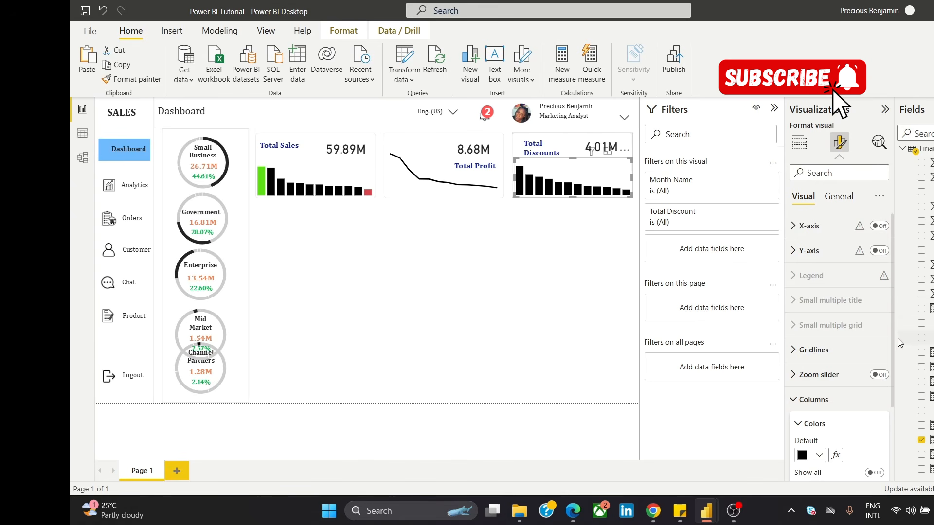
{"action": "left_click_drag", "start_coordinate": [890, 317], "coordinate": [888, 390]}
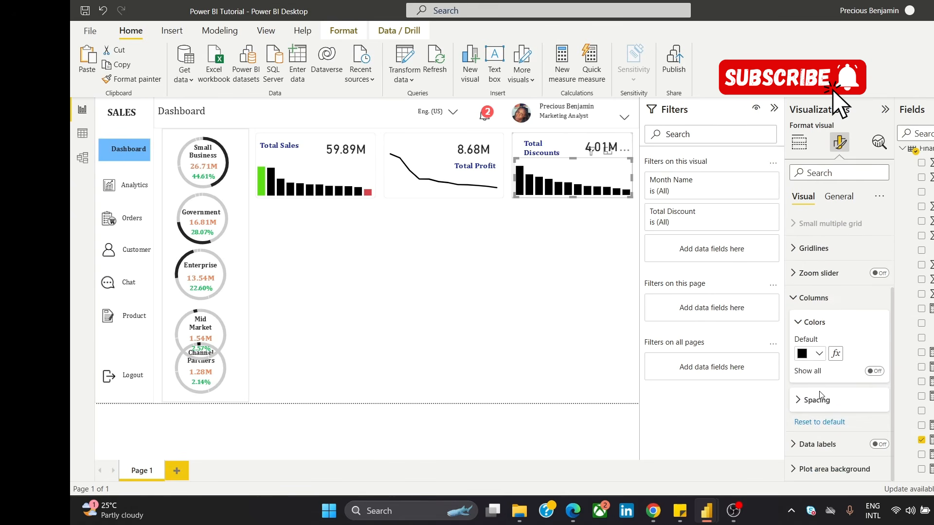
{"action": "left_click", "coordinate": [877, 374]}
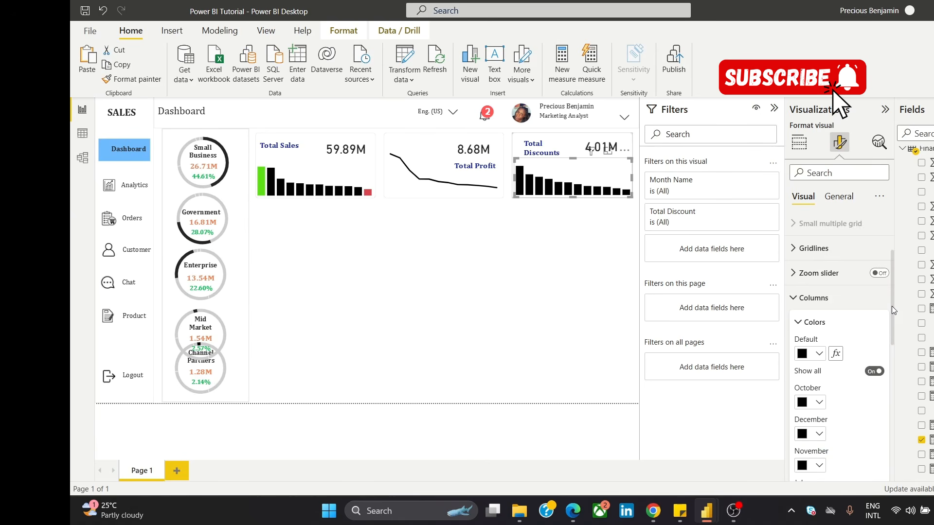
Step: Set the October column of the Total Discounts chart to the recently used bright green
{"action": "left_click_drag", "start_coordinate": [892, 306], "coordinate": [891, 347]}
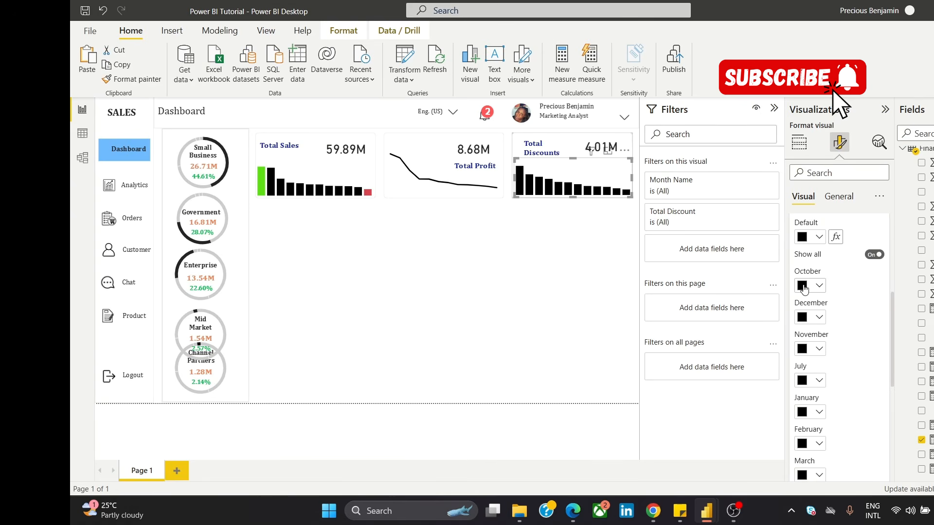
{"action": "left_click", "coordinate": [804, 288]}
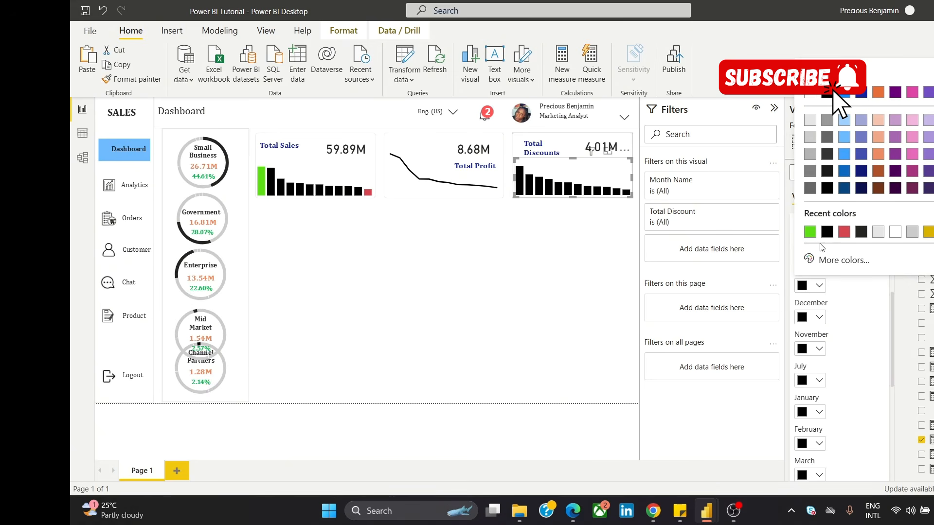
{"action": "left_click", "coordinate": [810, 232]}
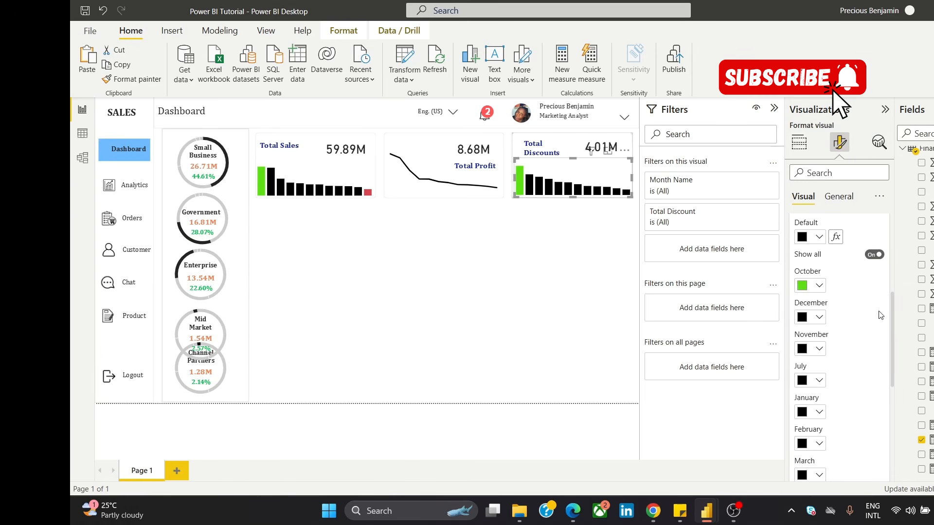
Step: Set the May column of the Total Discounts chart to the recently used red and clear the selection
{"action": "left_click_drag", "start_coordinate": [893, 302], "coordinate": [886, 410]}
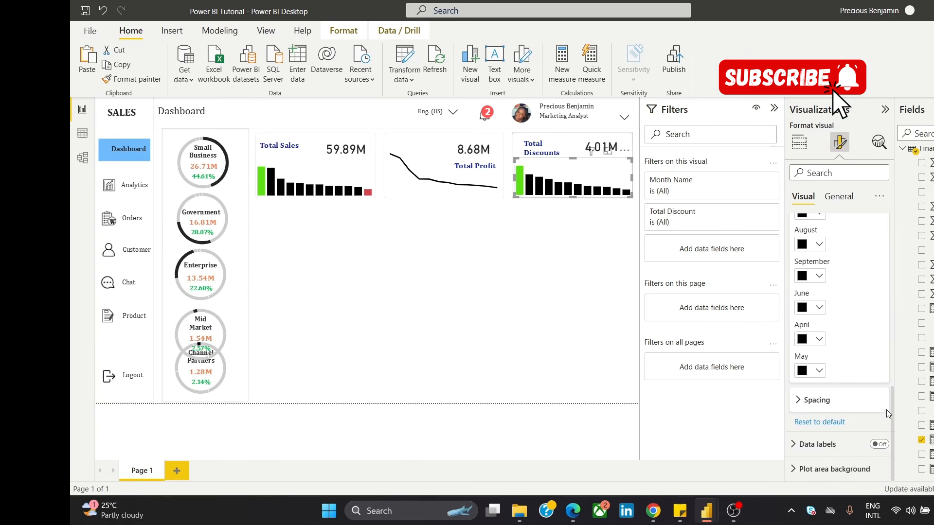
{"action": "left_click", "coordinate": [806, 372]}
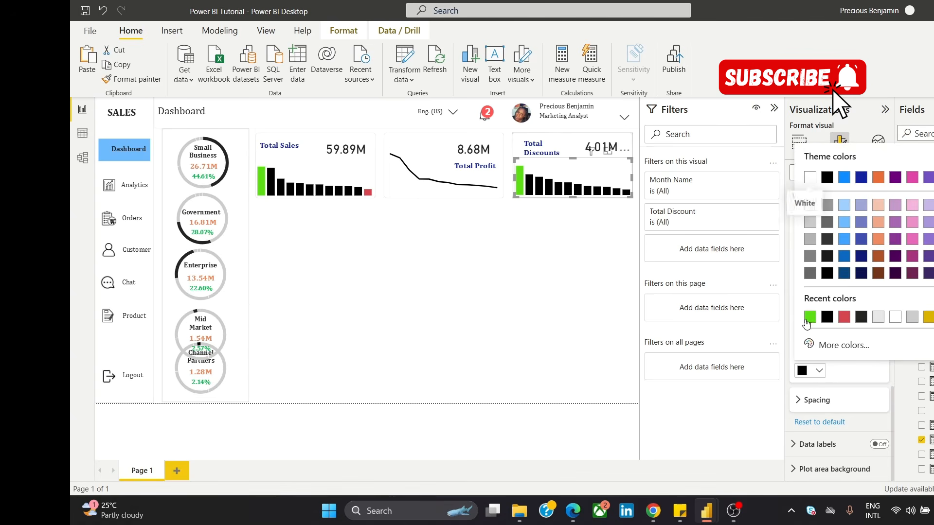
{"action": "left_click", "coordinate": [841, 319]}
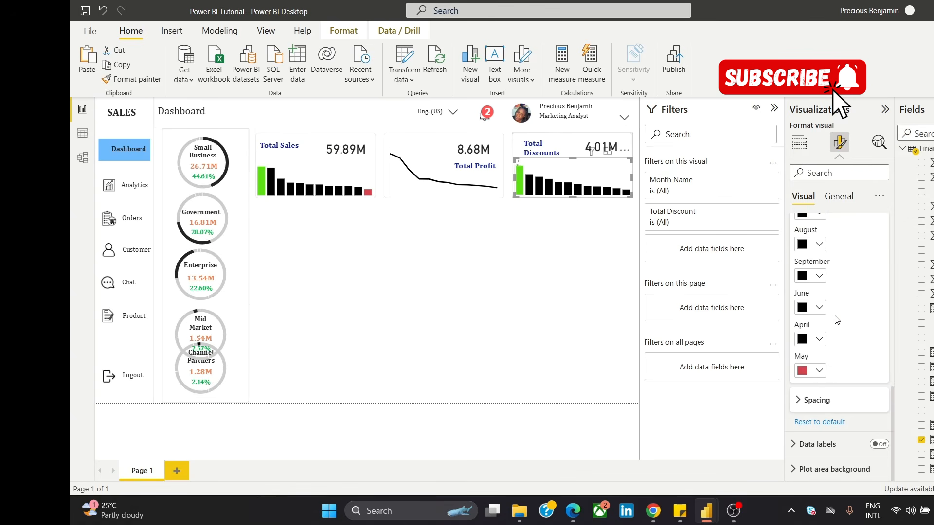
{"action": "left_click", "coordinate": [408, 267]}
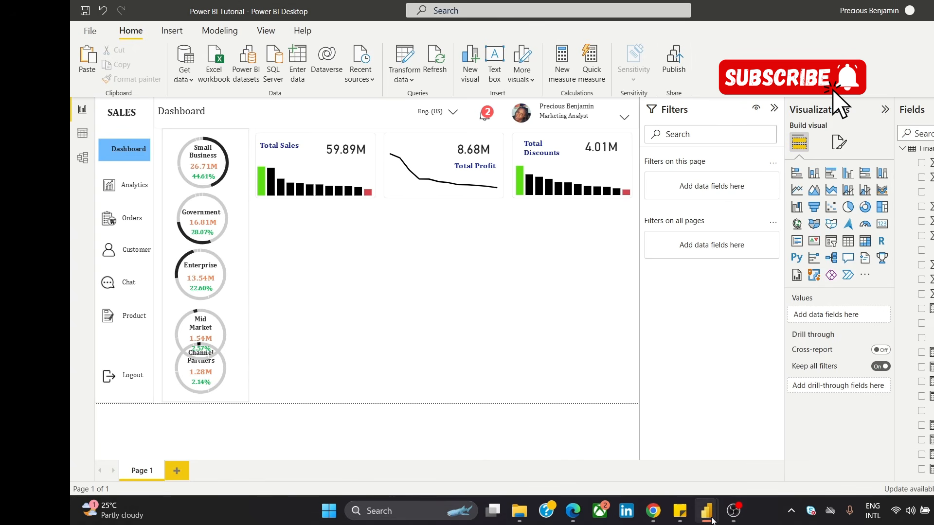
Step: Check the finished dashboard layout in the UI Dashboard 3.png browser tab, and return to the Power BI Tutorial report
{"action": "mouse_move", "coordinate": [653, 511]}
{"action": "left_click", "coordinate": [694, 461]}
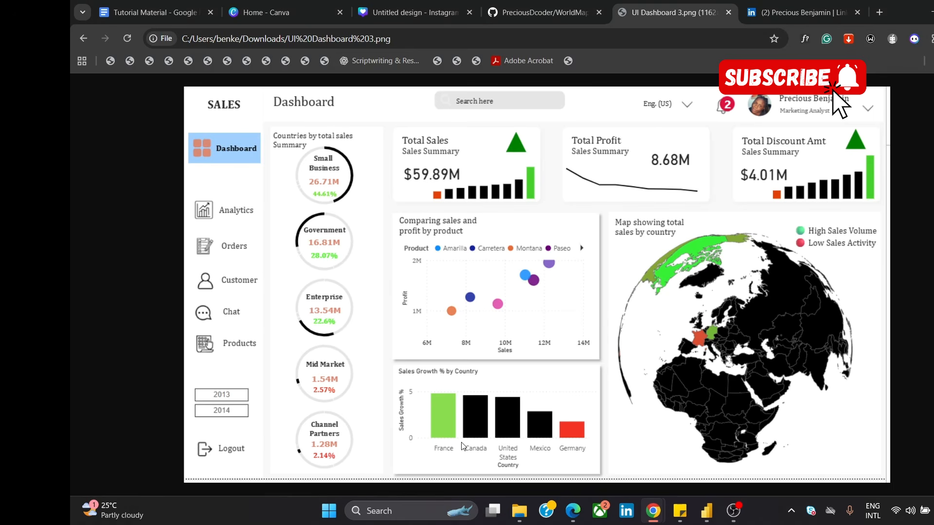
{"action": "mouse_move", "coordinate": [707, 511]}
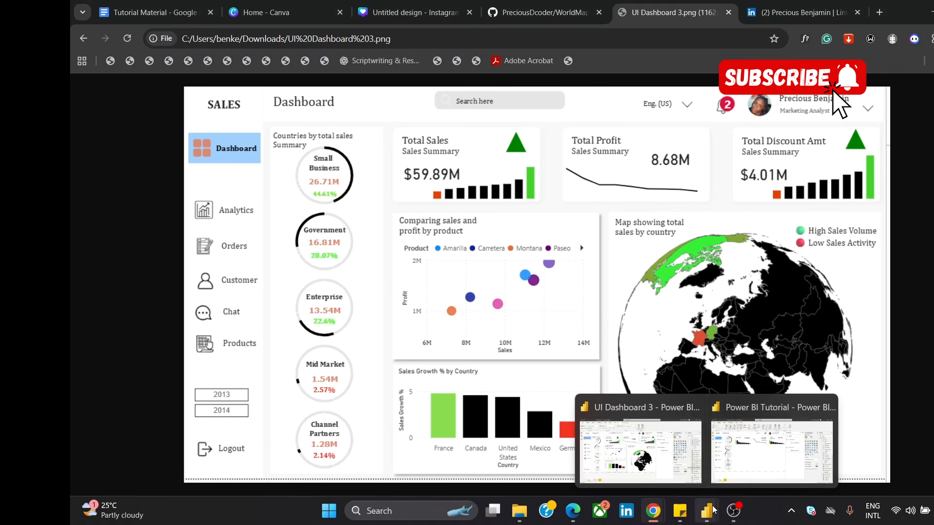
{"action": "left_click", "coordinate": [727, 463]}
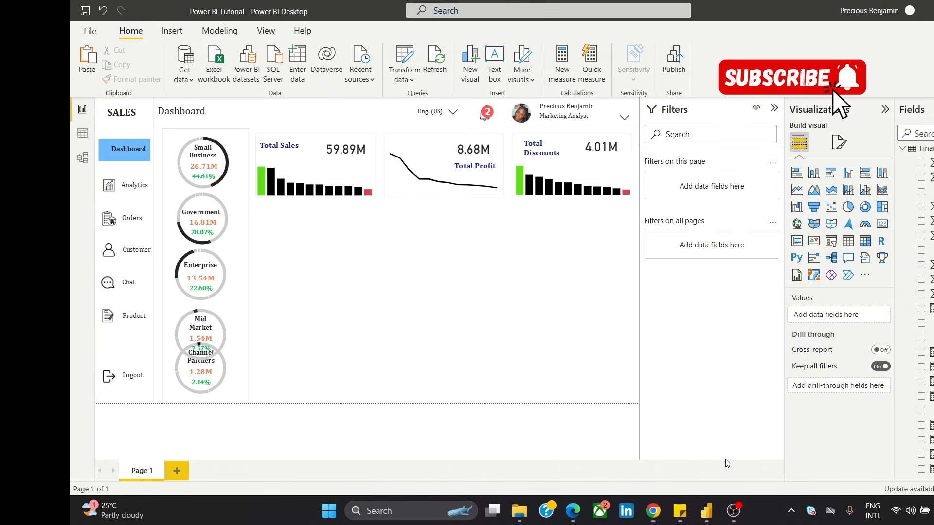
Step: Duplicate the Total Profit card's background rectangle, place the copy beneath the Total Sales card and enlarge it into a wider, taller chart panel
{"action": "left_click", "coordinate": [422, 140]}
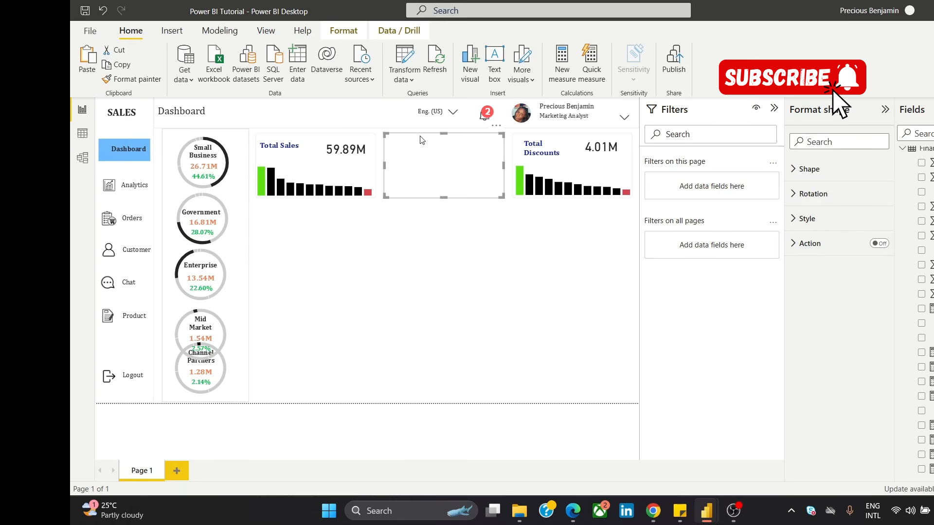
{"action": "key", "text": "ctrl+v"}
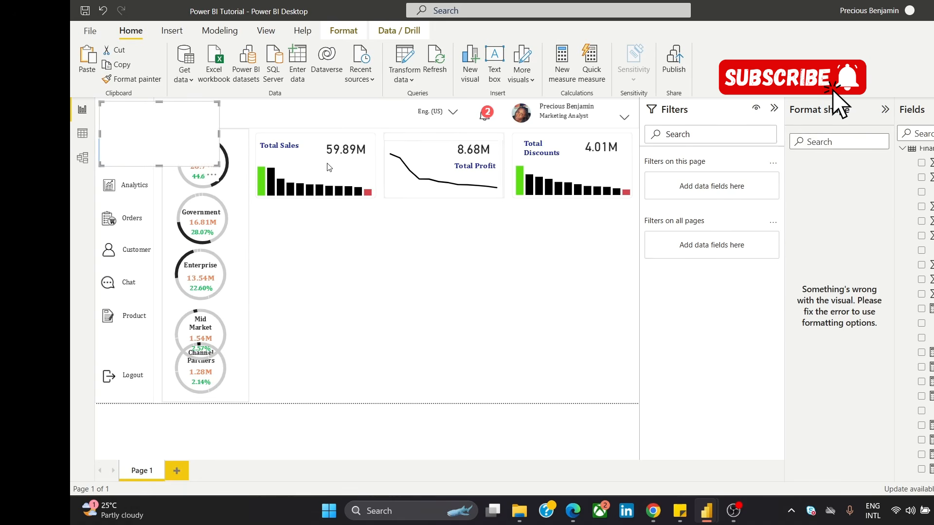
{"action": "left_click_drag", "start_coordinate": [181, 129], "coordinate": [326, 235]}
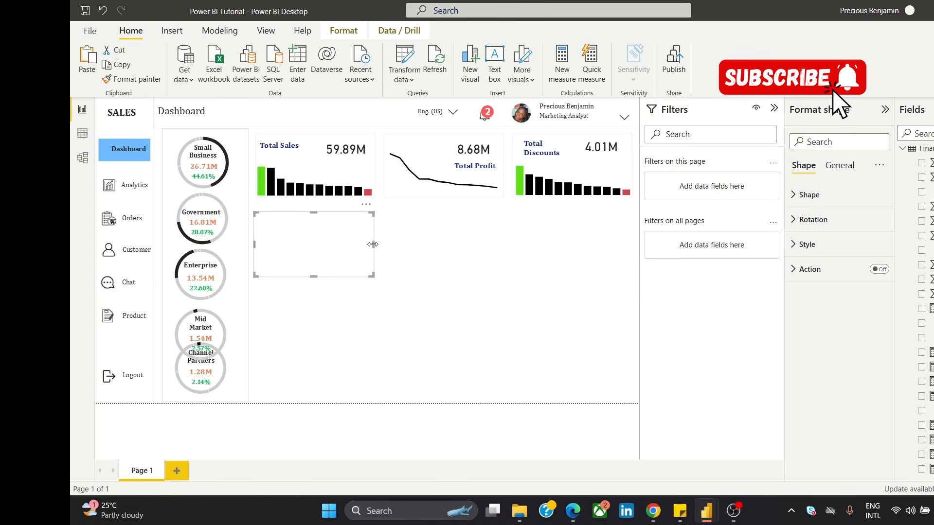
{"action": "left_click_drag", "start_coordinate": [374, 245], "coordinate": [411, 265]}
{"action": "left_click_drag", "start_coordinate": [332, 277], "coordinate": [346, 319]}
{"action": "left_click_drag", "start_coordinate": [367, 287], "coordinate": [362, 281]}
{"action": "left_click_drag", "start_coordinate": [334, 311], "coordinate": [336, 317]}
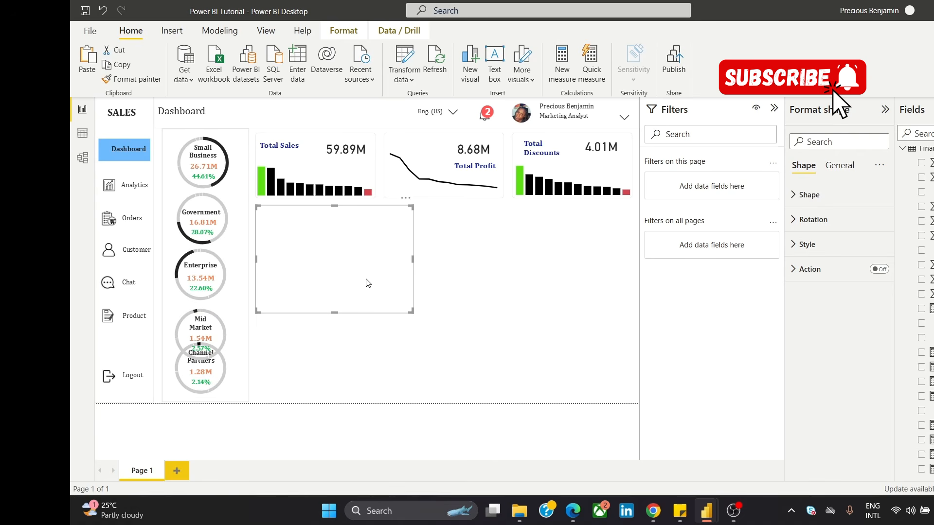
Step: Paste another copy of the panel rectangle beneath the first one and lower its upper edge to leave a gap between them
{"action": "key", "text": "ctrl+v"}
{"action": "left_click_drag", "start_coordinate": [356, 250], "coordinate": [358, 358]}
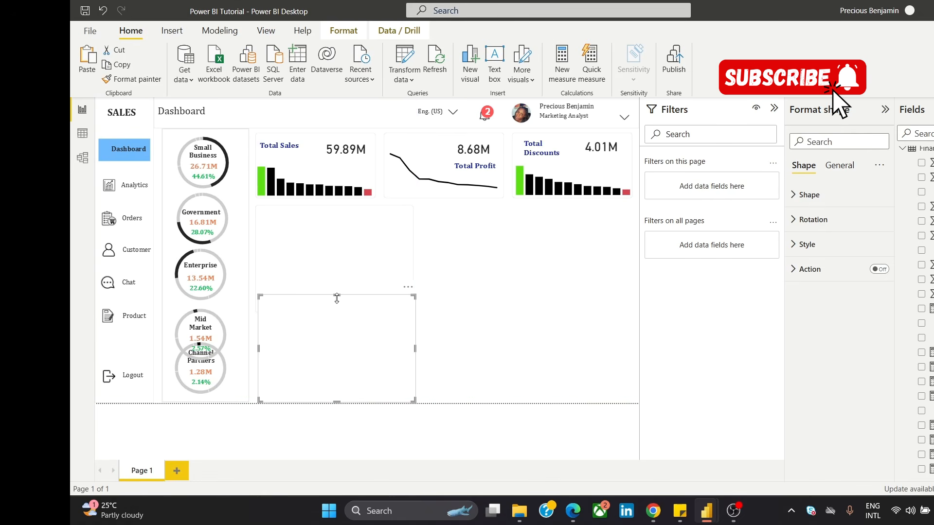
{"action": "left_click_drag", "start_coordinate": [337, 298], "coordinate": [363, 315]}
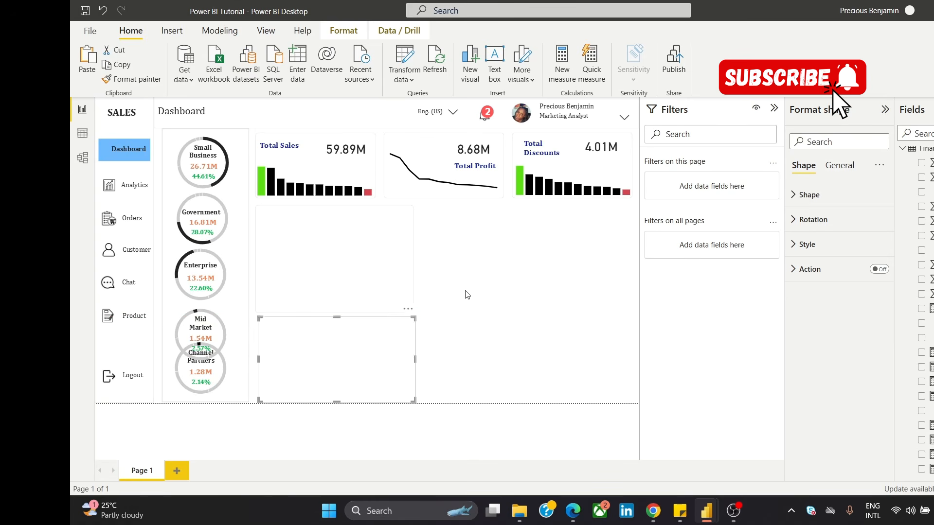
Step: Nudge the upper panel slightly up and shift the lower panel so the left edges of both rectangles line up
{"action": "left_click", "coordinate": [469, 295]}
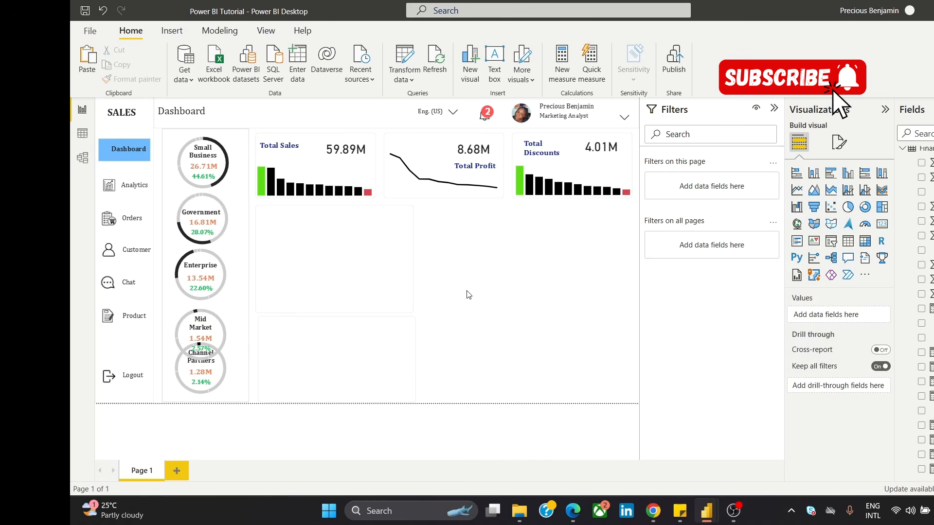
{"action": "left_click", "coordinate": [395, 285]}
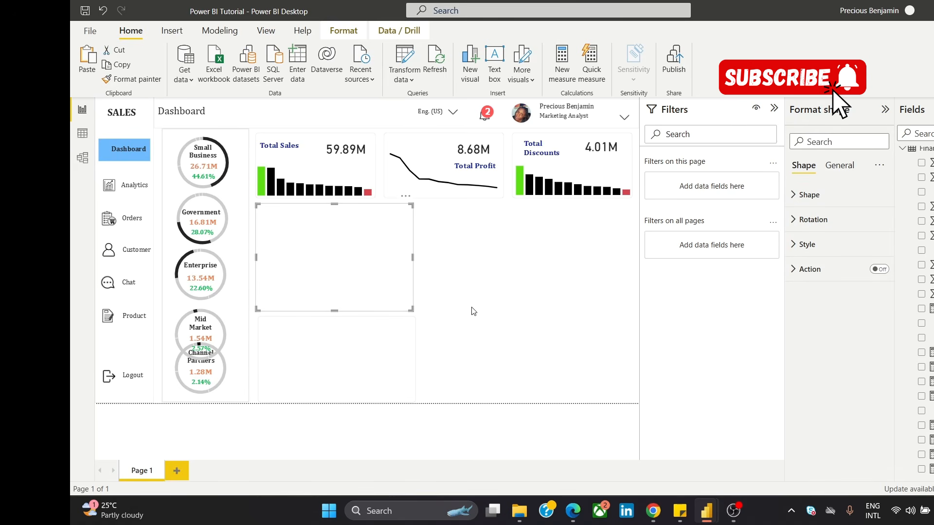
{"action": "left_click", "coordinate": [375, 378]}
{"action": "left_click", "coordinate": [339, 330]}
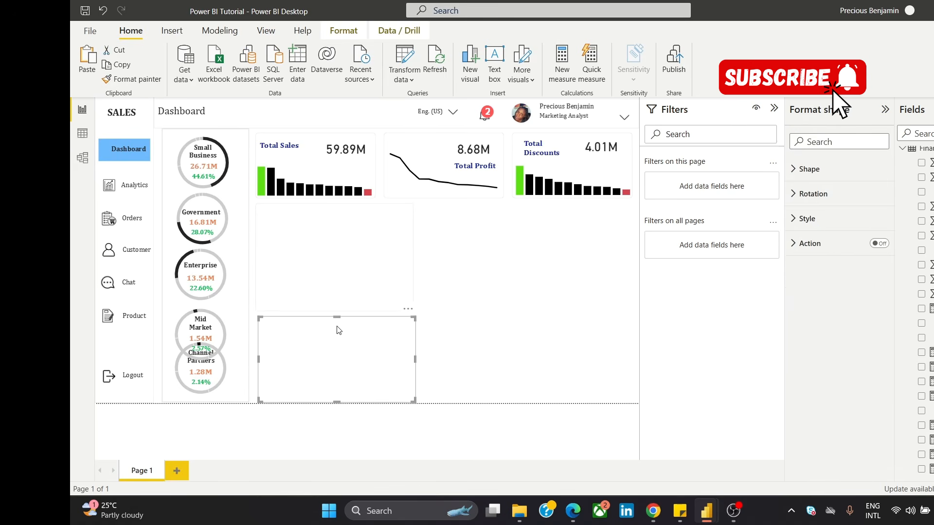
{"action": "left_click_drag", "start_coordinate": [335, 319], "coordinate": [337, 325]}
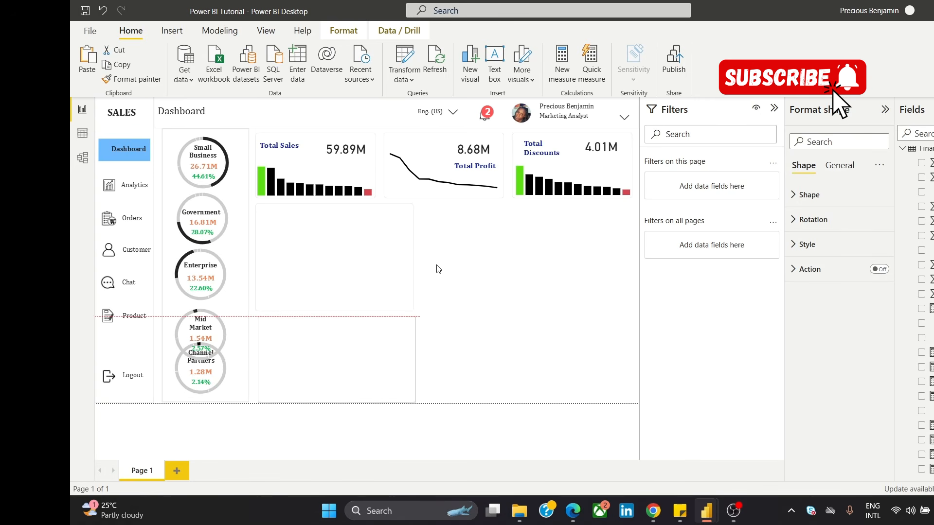
{"action": "left_click", "coordinate": [443, 267]}
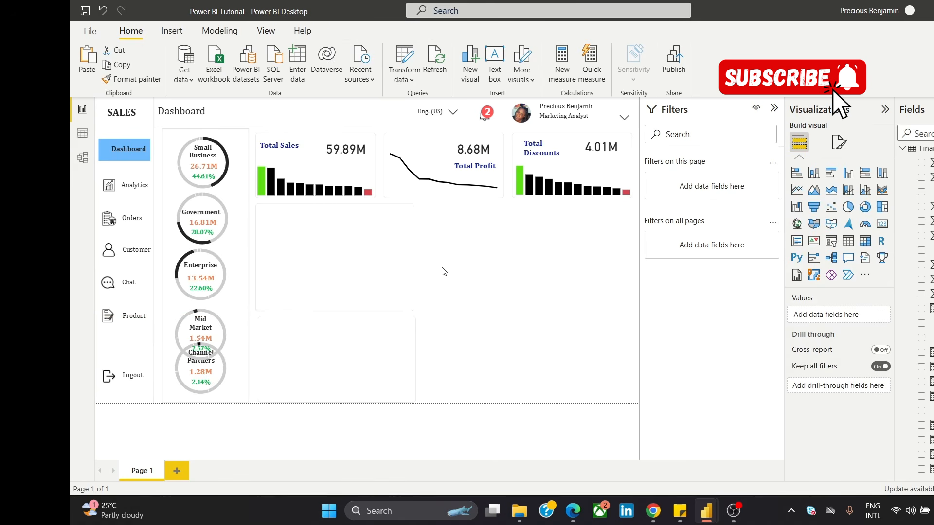
{"action": "left_click", "coordinate": [379, 342]}
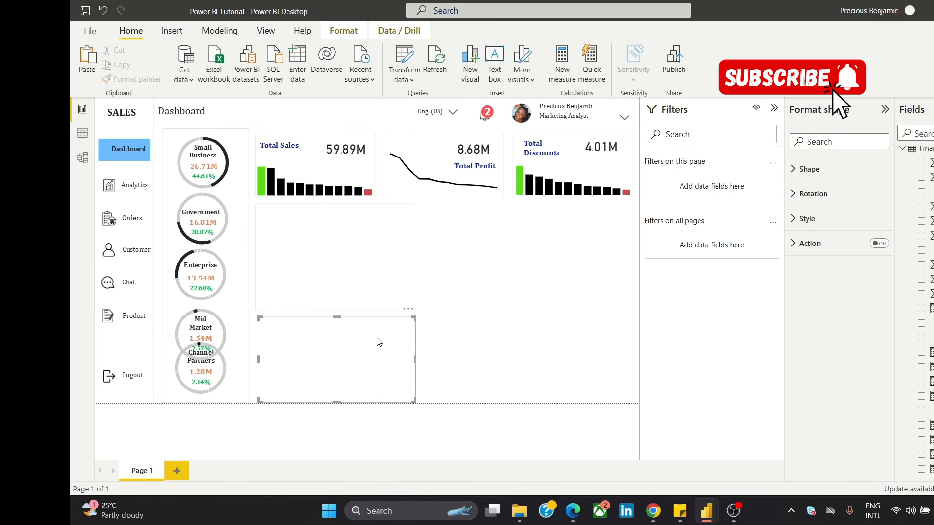
{"action": "left_click_drag", "start_coordinate": [374, 341], "coordinate": [377, 343]}
{"action": "left_click", "coordinate": [479, 299]}
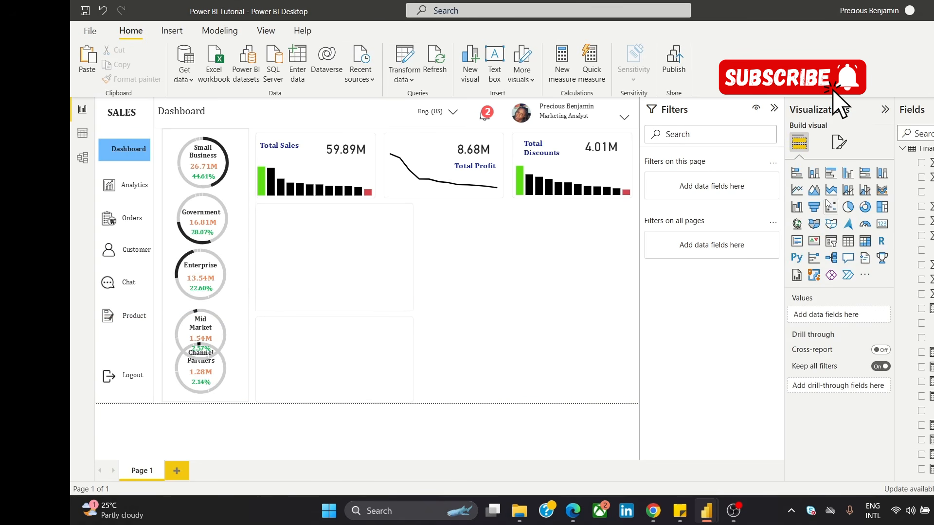
Step: Insert a line chart and move and resize it to fit inside the upper blank panel beneath Total Sales
{"action": "left_click", "coordinate": [796, 191]}
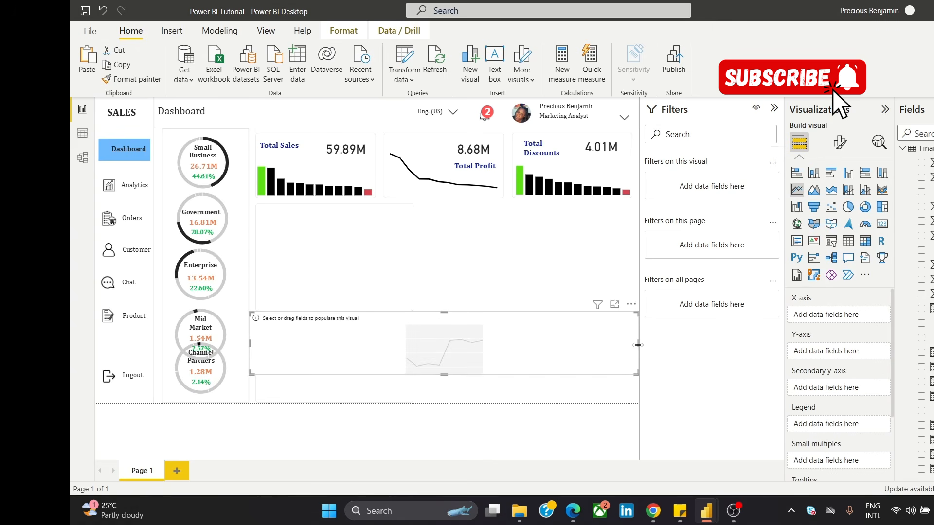
{"action": "left_click_drag", "start_coordinate": [637, 344], "coordinate": [368, 249]}
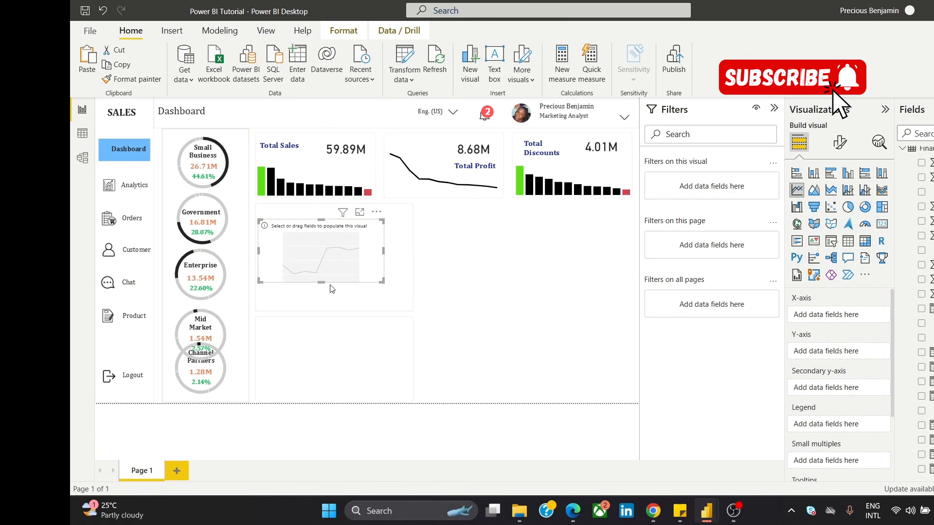
{"action": "left_click_drag", "start_coordinate": [326, 287], "coordinate": [335, 314]}
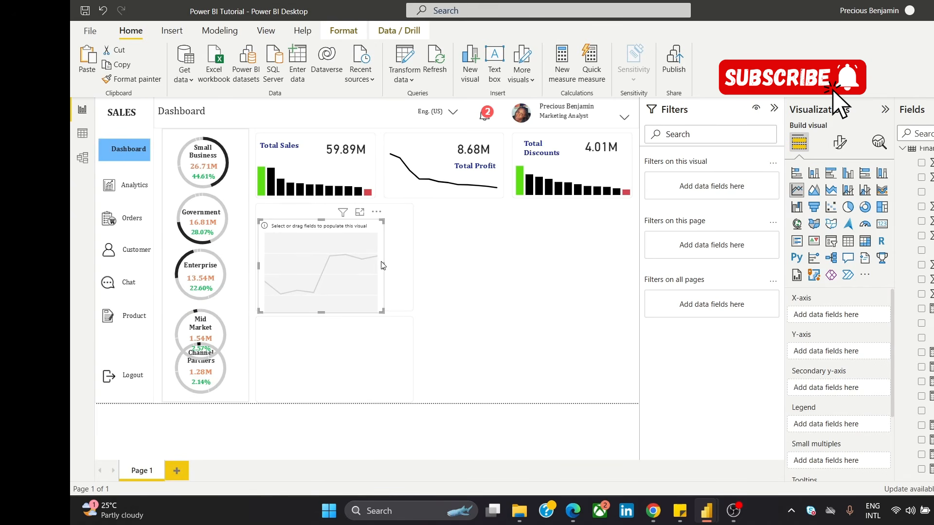
{"action": "left_click_drag", "start_coordinate": [394, 275], "coordinate": [415, 292]}
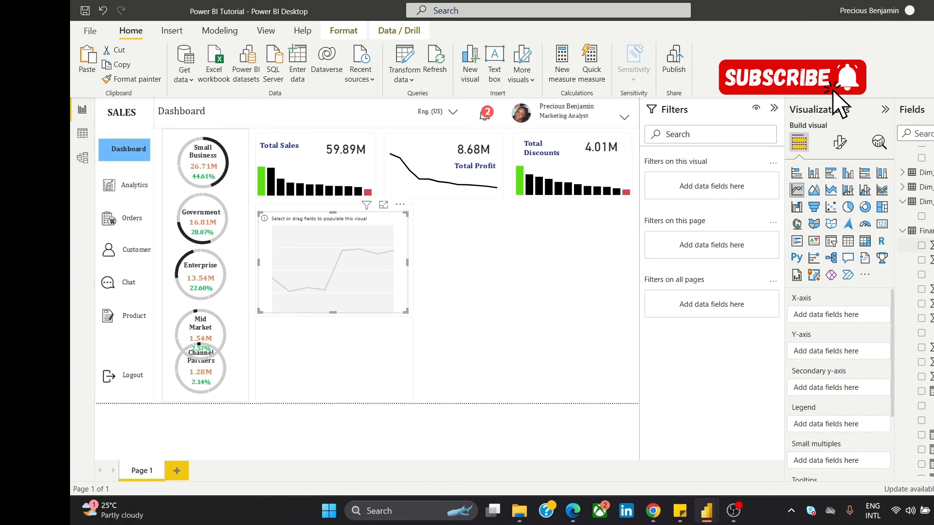
Step: Assign Sales to the line chart's X-axis, Profit to its Y-axis and Product to its legend
{"action": "left_click_drag", "start_coordinate": [927, 246], "coordinate": [840, 314]}
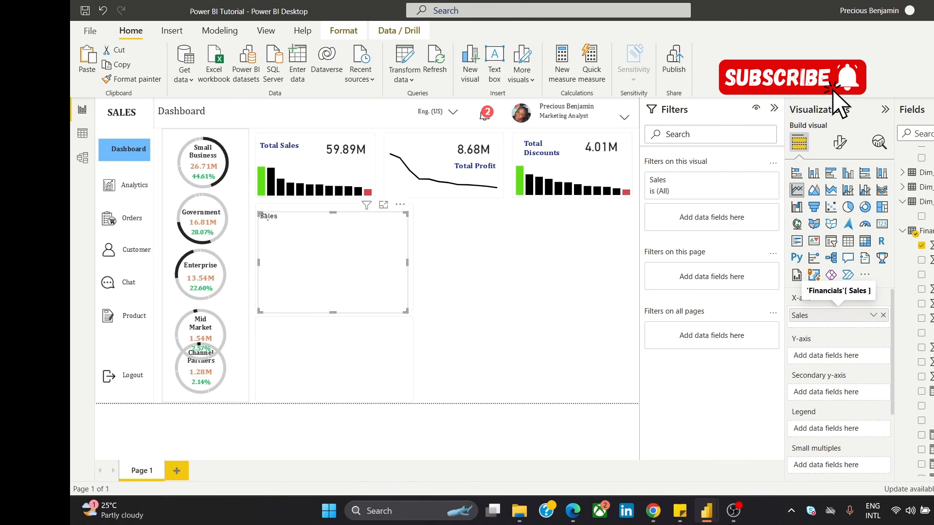
{"action": "left_click_drag", "start_coordinate": [926, 348], "coordinate": [845, 359]}
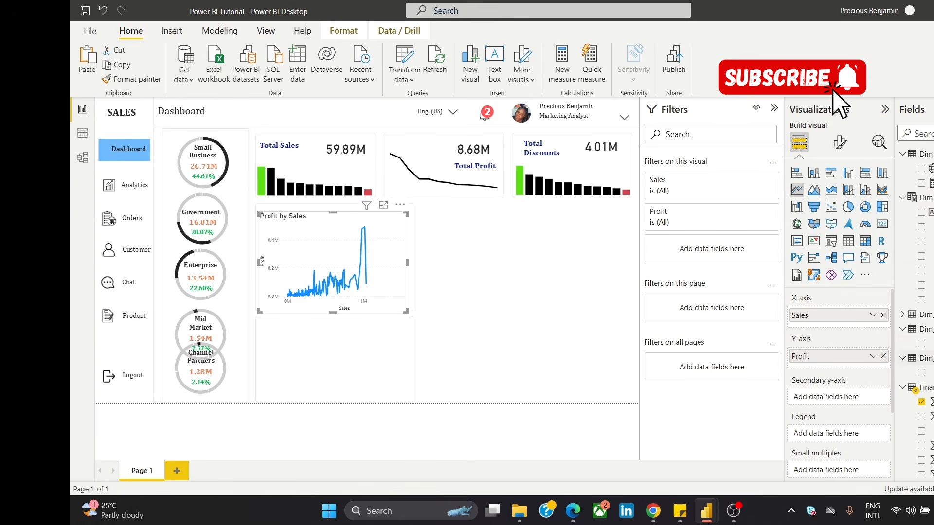
{"action": "left_click_drag", "start_coordinate": [926, 344], "coordinate": [865, 437]}
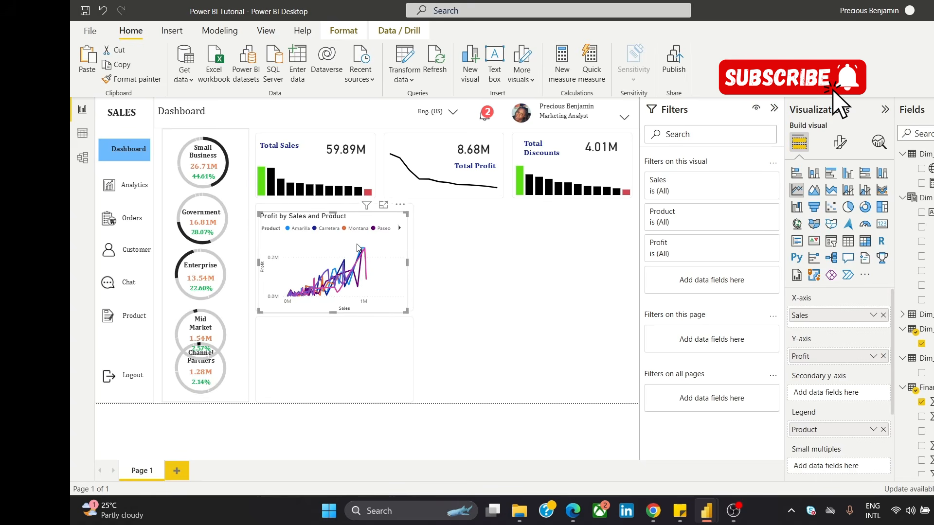
Step: Convert the Profit by Sales and Product line chart into a scatter chart and assign Sales to its Size
{"action": "mouse_move", "coordinate": [358, 248]}
{"action": "left_click", "coordinate": [831, 209]}
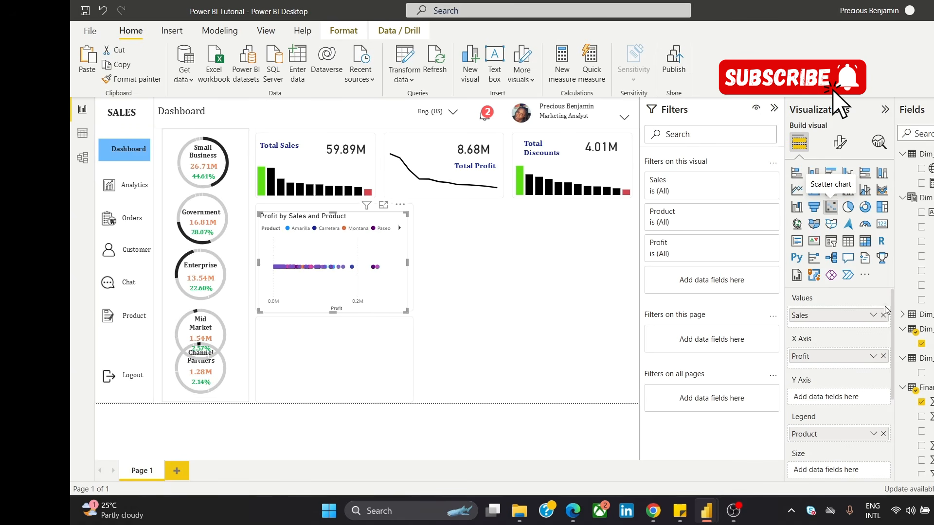
{"action": "left_click_drag", "start_coordinate": [894, 310], "coordinate": [883, 388]}
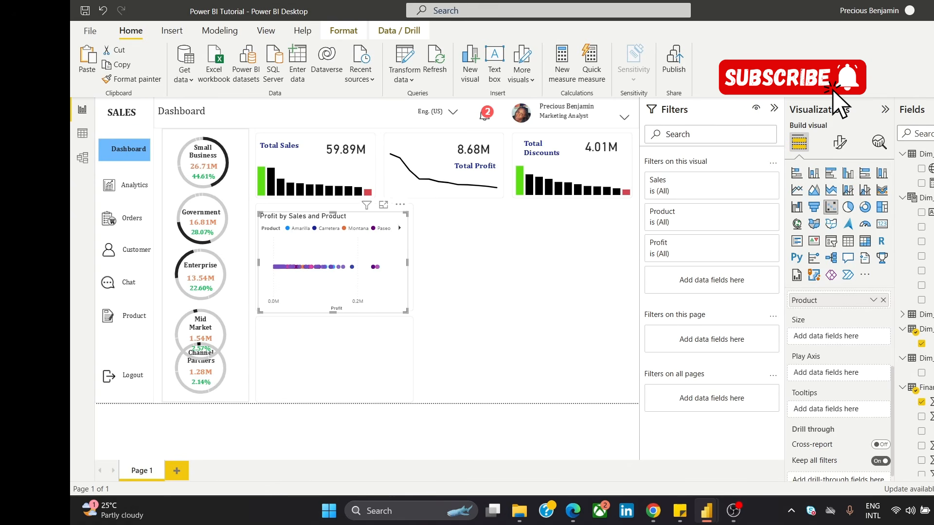
{"action": "scroll", "coordinate": [917, 312], "scroll_direction": "down", "scroll_amount": 4}
{"action": "scroll", "coordinate": [917, 312], "scroll_direction": "down", "scroll_amount": 1}
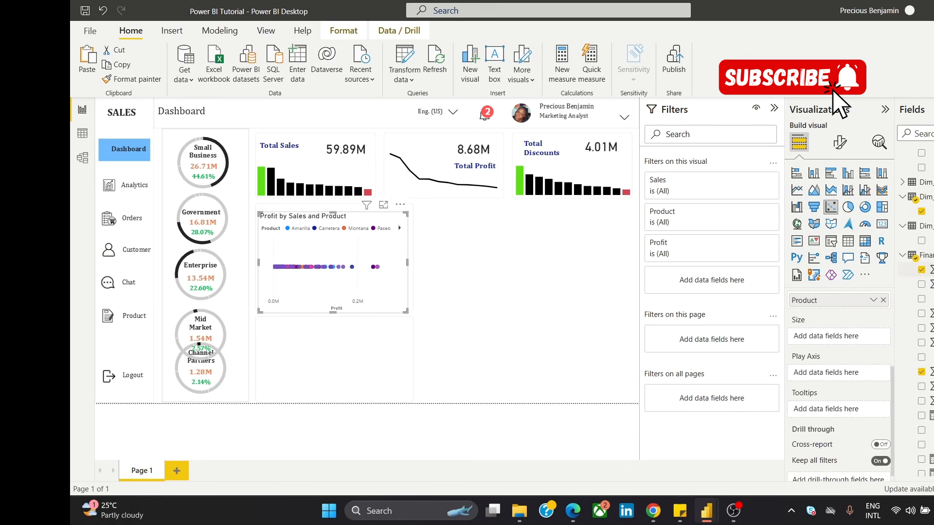
{"action": "left_click_drag", "start_coordinate": [929, 269], "coordinate": [866, 339]}
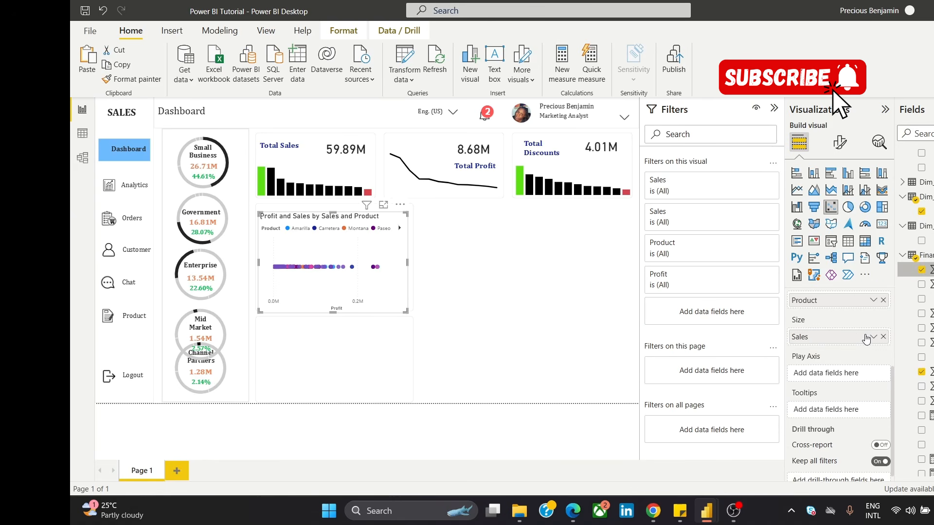
Step: Remove Sales from the scatter chart's Values and replace its axis fields with Sales on the X Axis and Profit on the Y Axis
{"action": "scroll", "coordinate": [850, 347], "scroll_direction": "up", "scroll_amount": 3}
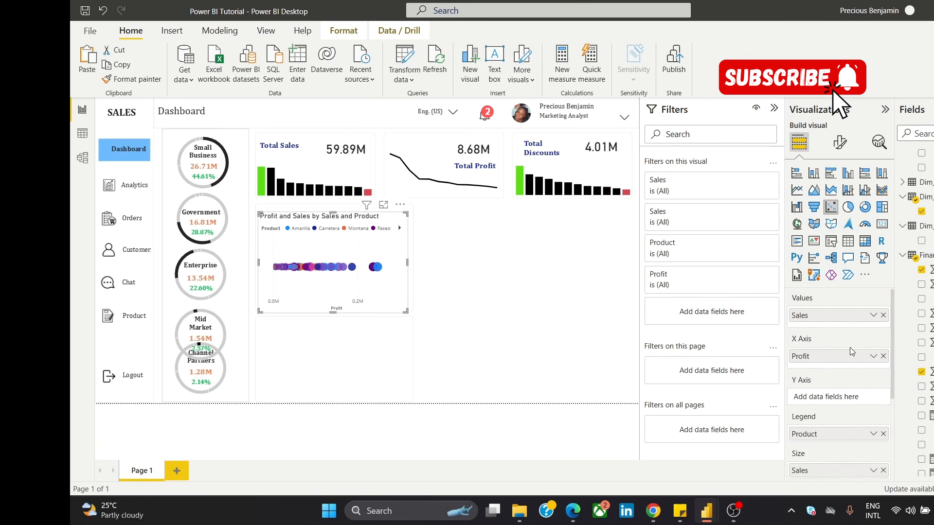
{"action": "left_click", "coordinate": [883, 317]}
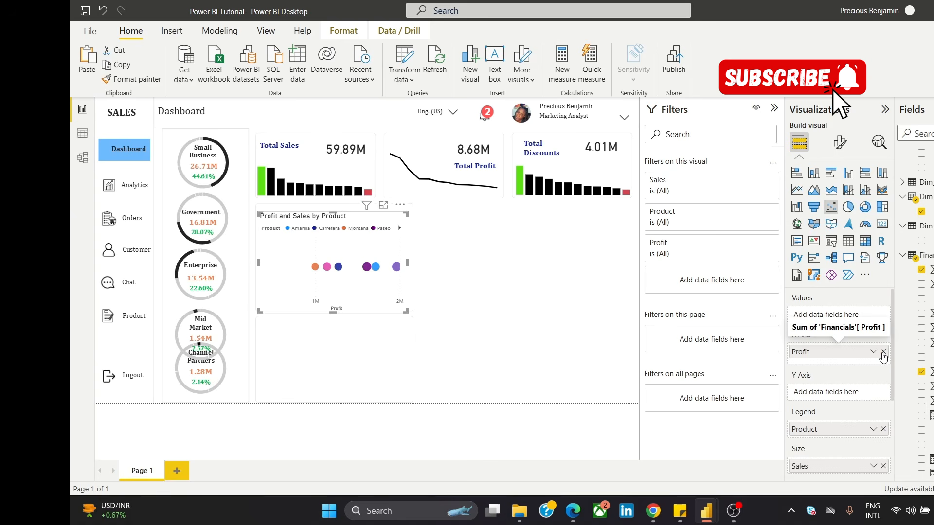
{"action": "left_click", "coordinate": [882, 352]}
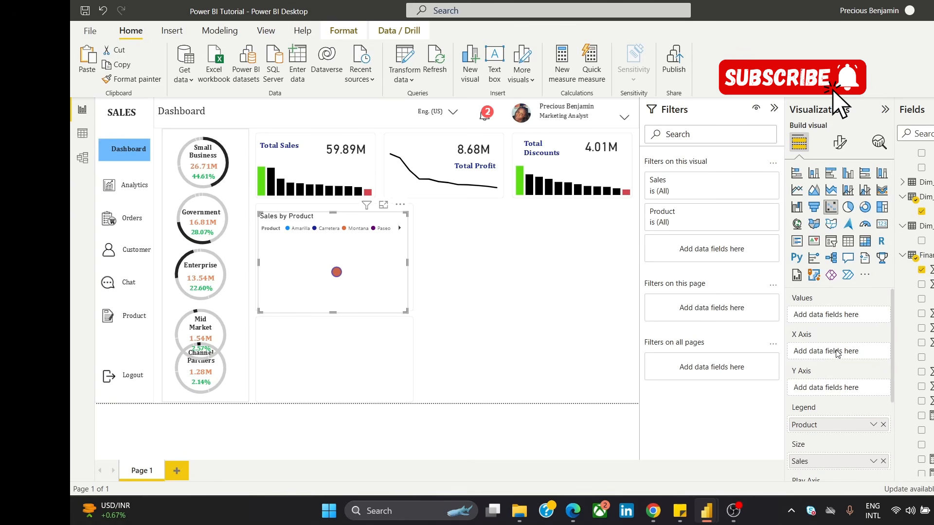
{"action": "left_click_drag", "start_coordinate": [837, 354], "coordinate": [837, 354]}
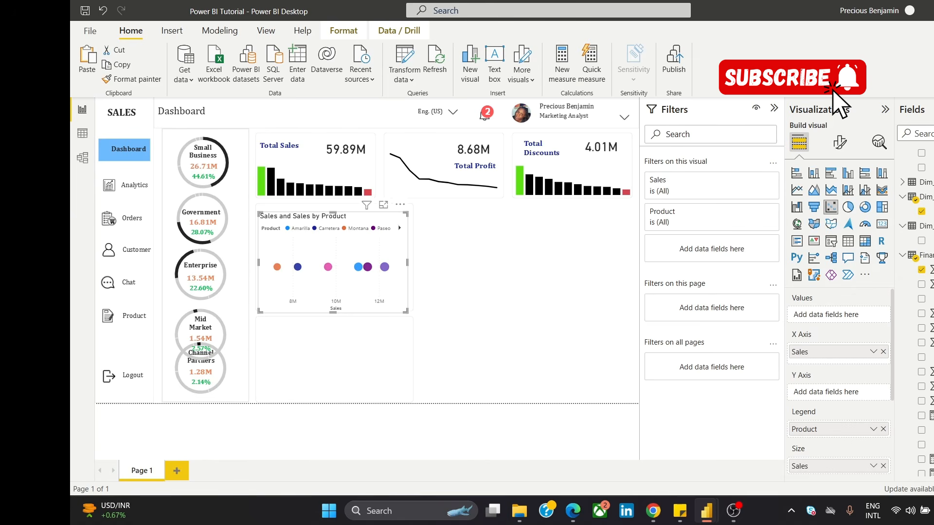
{"action": "scroll", "coordinate": [914, 312], "scroll_direction": "down", "scroll_amount": 3}
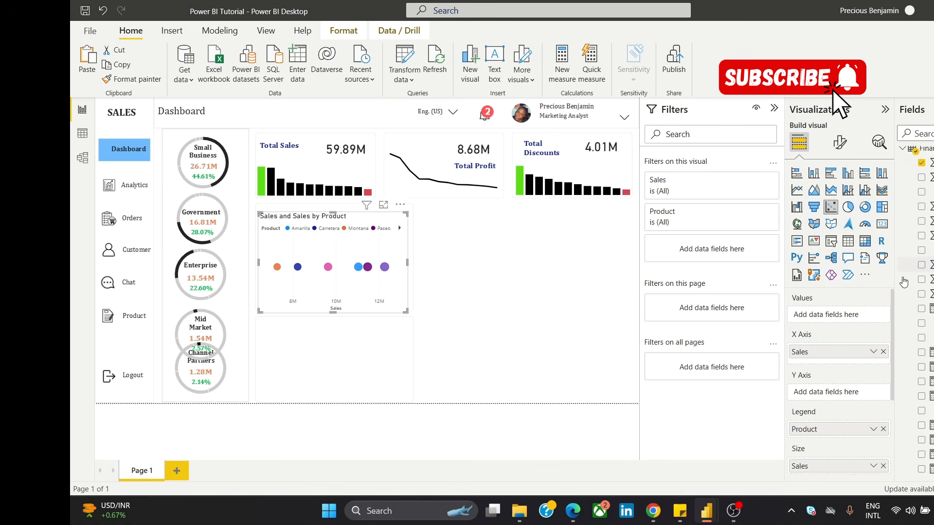
{"action": "left_click_drag", "start_coordinate": [929, 280], "coordinate": [857, 396]}
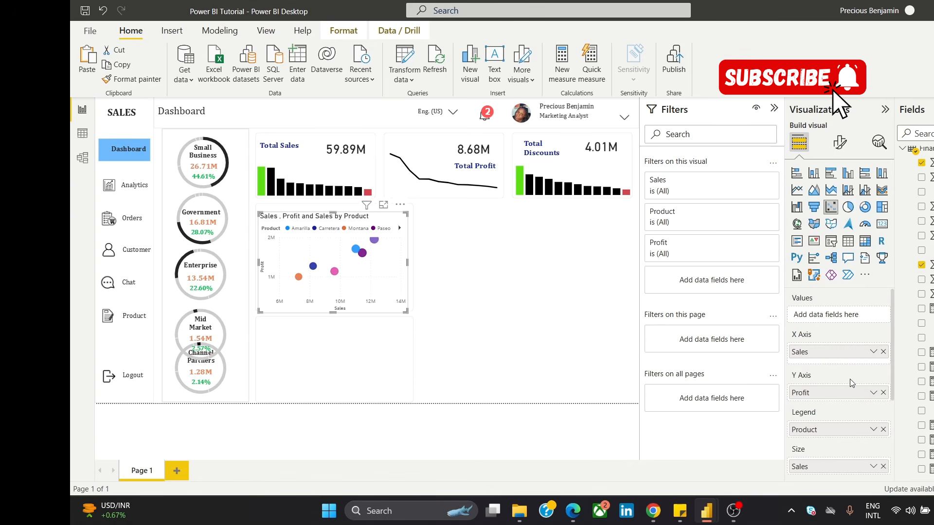
Step: Turn off the scatter chart's header icons, title and background
{"action": "left_click", "coordinate": [835, 151]}
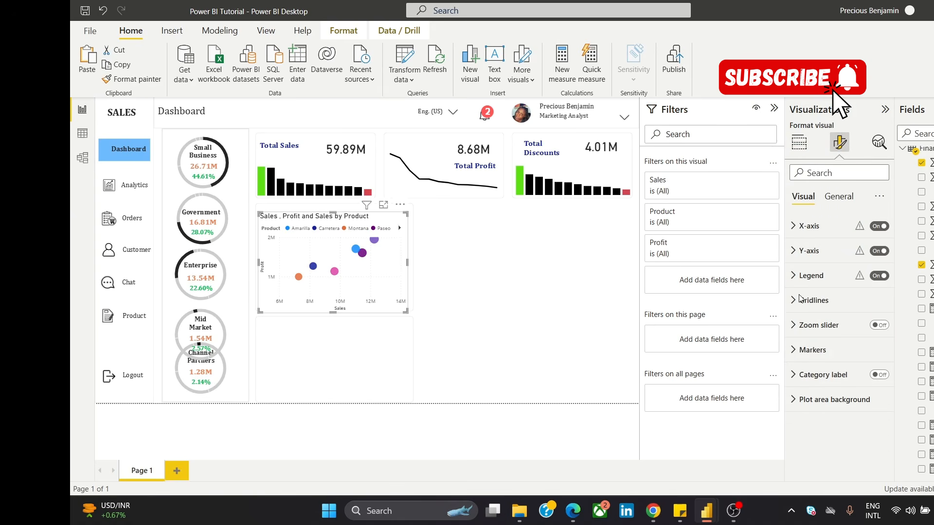
{"action": "left_click", "coordinate": [830, 201]}
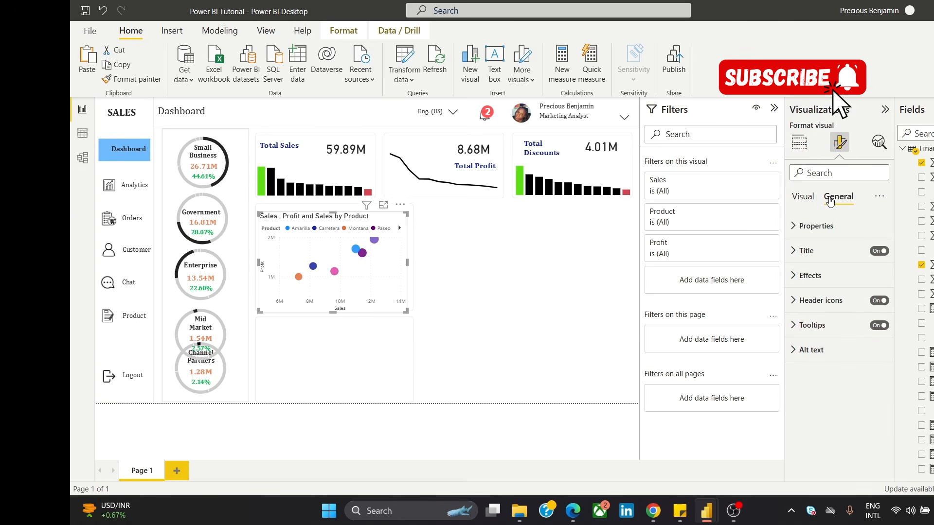
{"action": "left_click", "coordinate": [882, 300]}
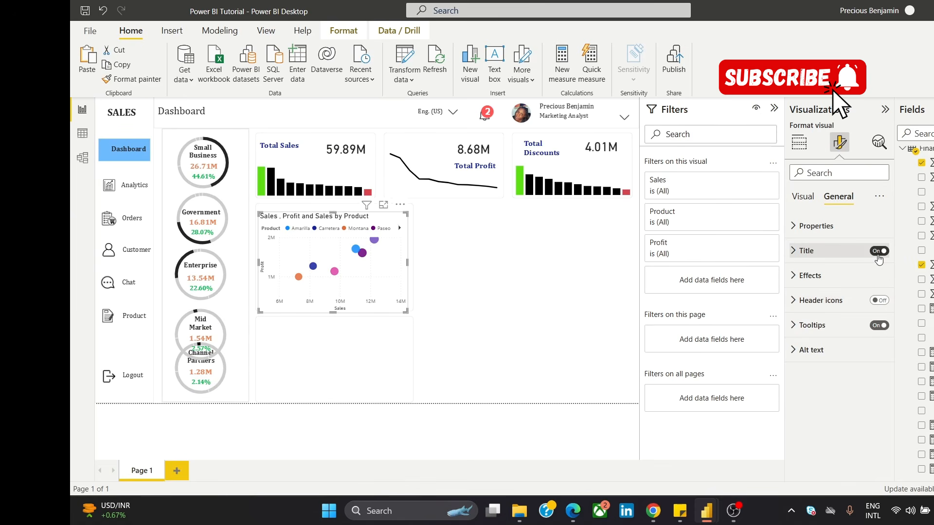
{"action": "left_click", "coordinate": [878, 260]}
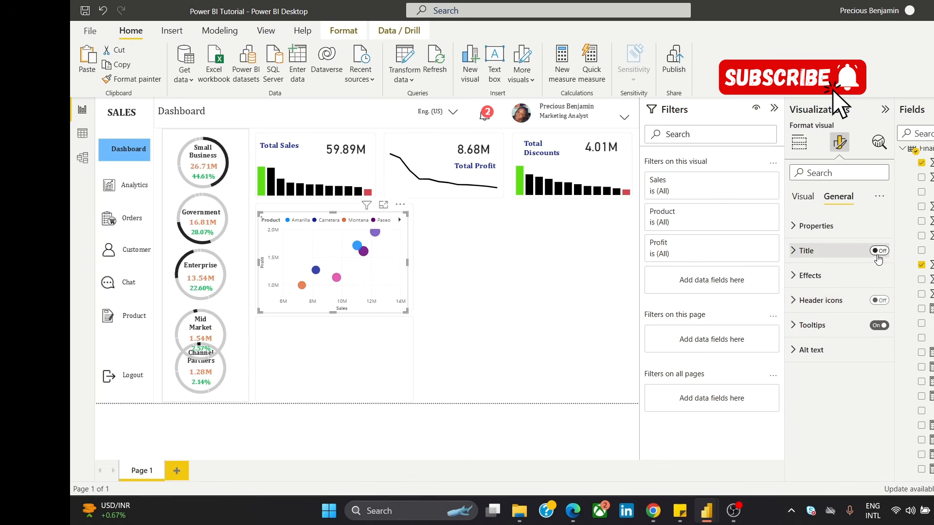
{"action": "left_click", "coordinate": [840, 276]}
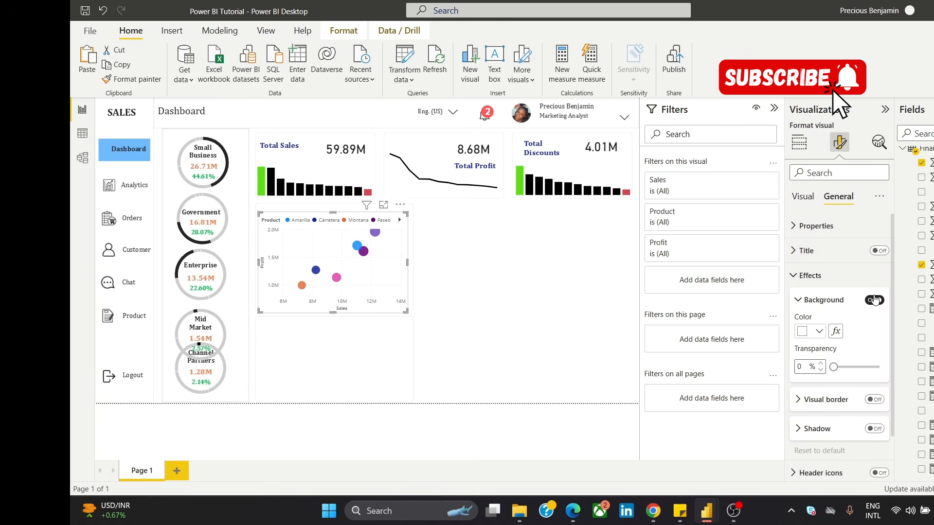
{"action": "left_click", "coordinate": [874, 300]}
{"action": "left_click", "coordinate": [454, 221]}
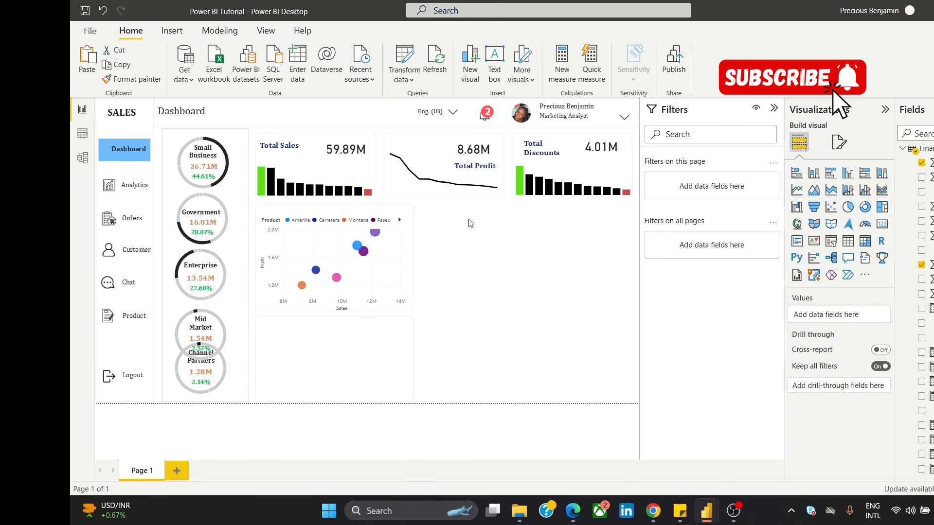
Step: Resize the scatter chart so it fits inside the upper blank panel, below its top edge and across its width
{"action": "left_click", "coordinate": [344, 215]}
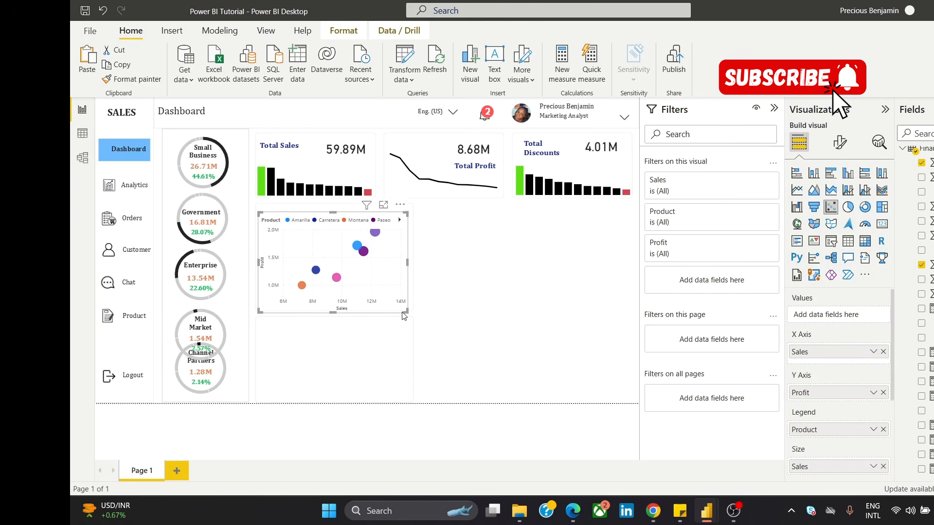
{"action": "left_click_drag", "start_coordinate": [399, 304], "coordinate": [384, 267]}
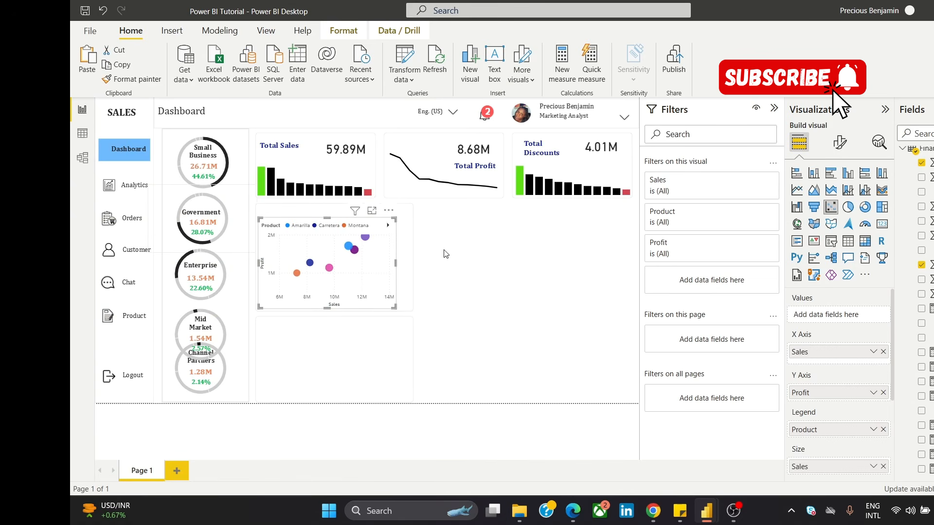
{"action": "left_click_drag", "start_coordinate": [396, 265], "coordinate": [407, 263]}
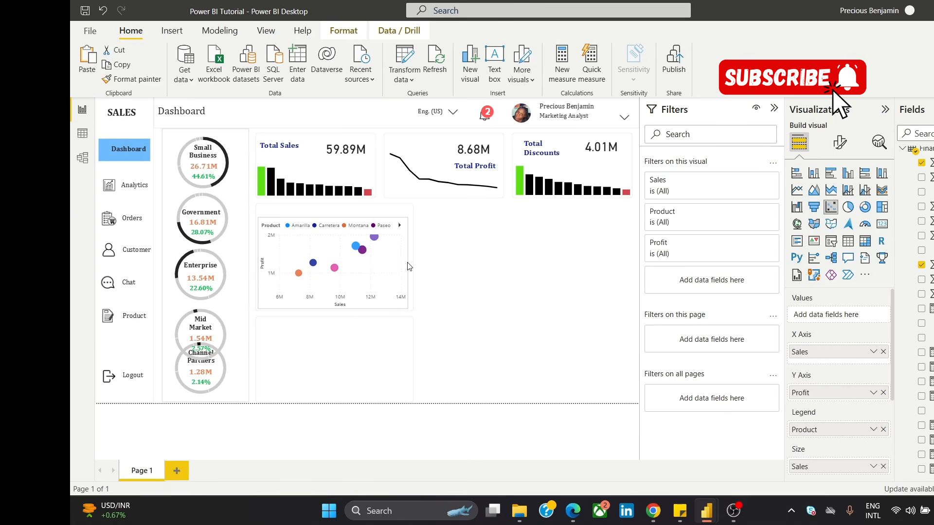
{"action": "left_click", "coordinate": [506, 251]}
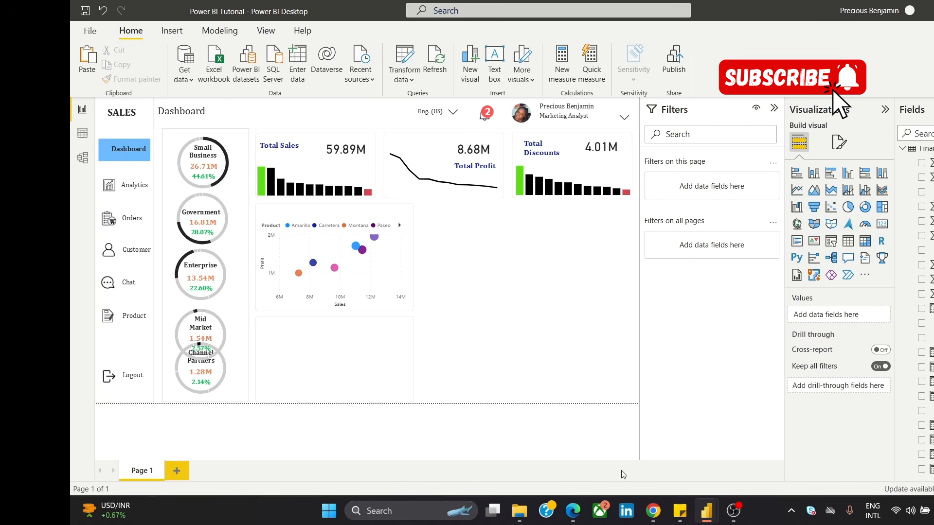
Step: Check the finished dashboard image in Chrome, return to the Power BI Tutorial report, and place a clustered column chart in the lower blank panel
{"action": "mouse_move", "coordinate": [652, 517]}
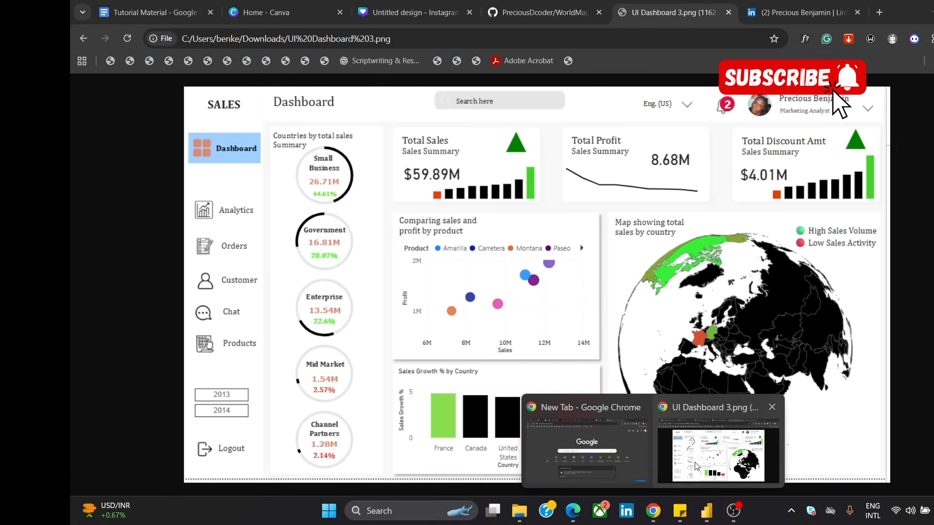
{"action": "left_click", "coordinate": [718, 457]}
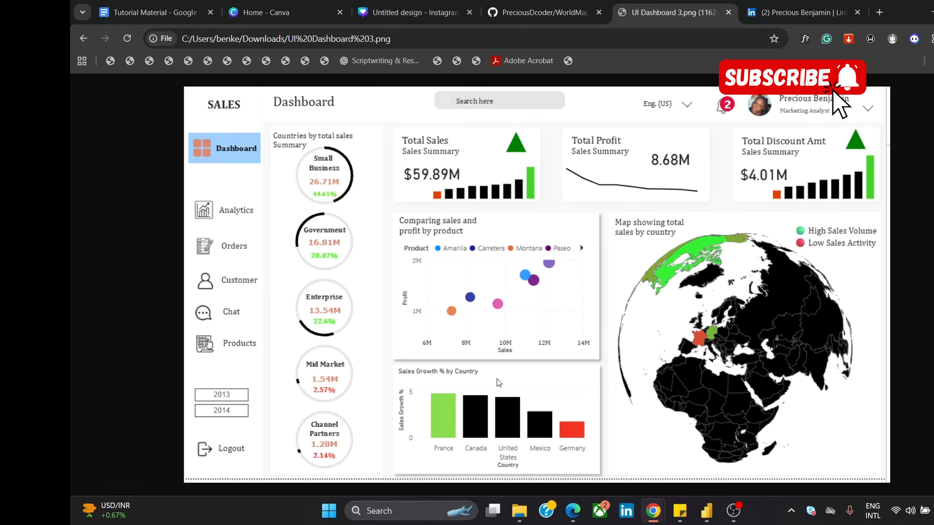
{"action": "mouse_move", "coordinate": [711, 509]}
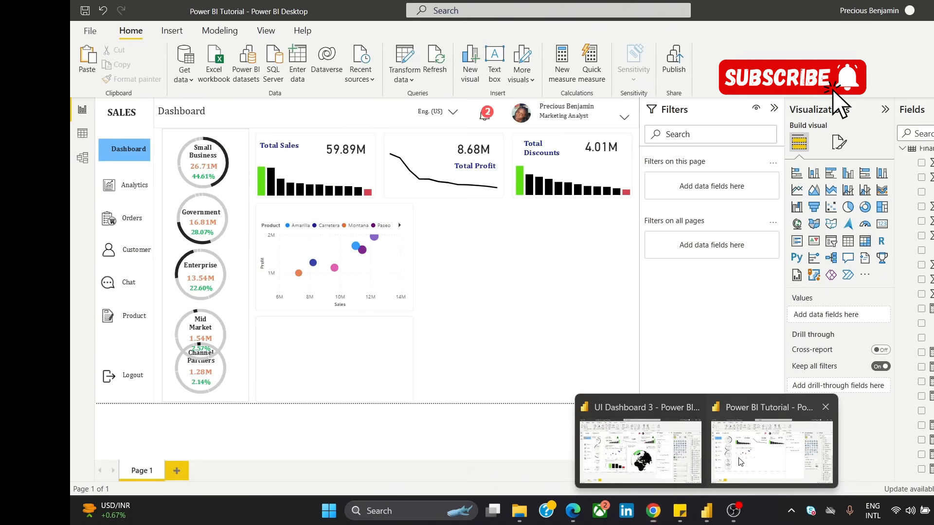
{"action": "left_click", "coordinate": [769, 442]}
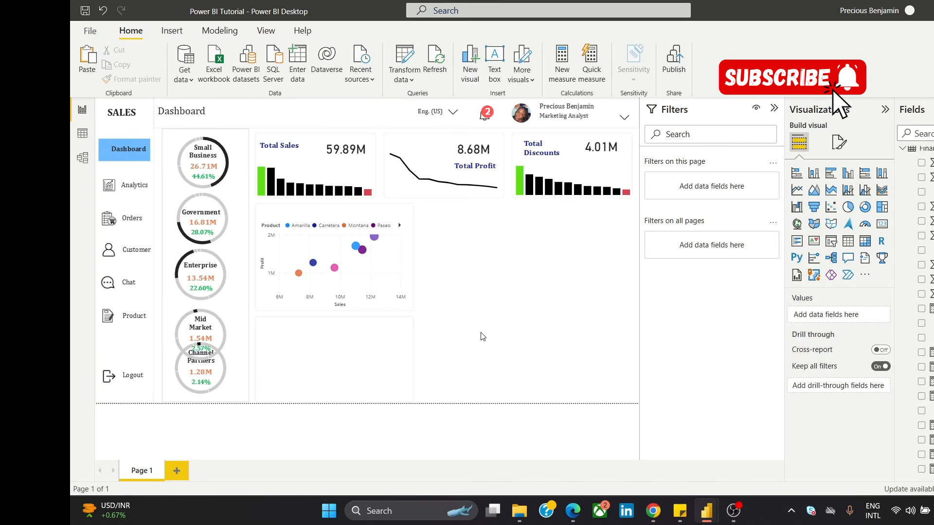
{"action": "left_click", "coordinate": [849, 179]}
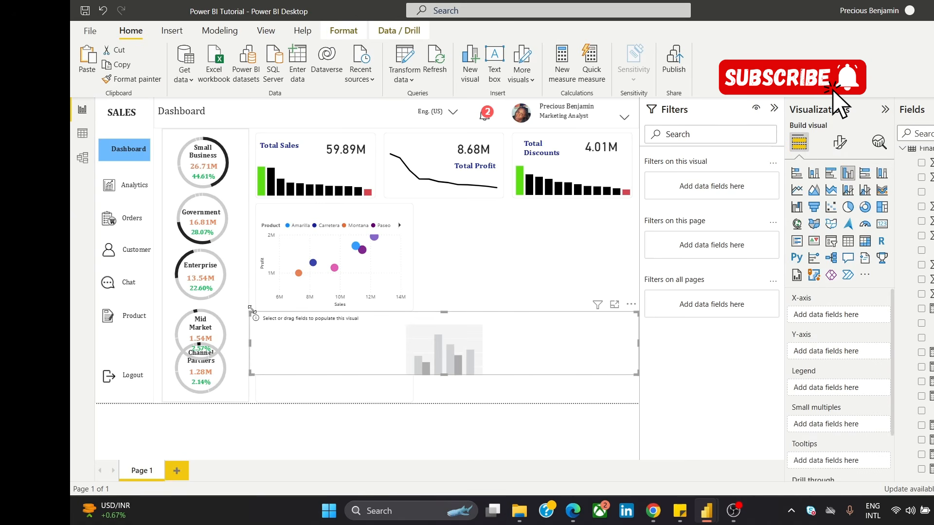
{"action": "left_click_drag", "start_coordinate": [249, 352], "coordinate": [531, 358]}
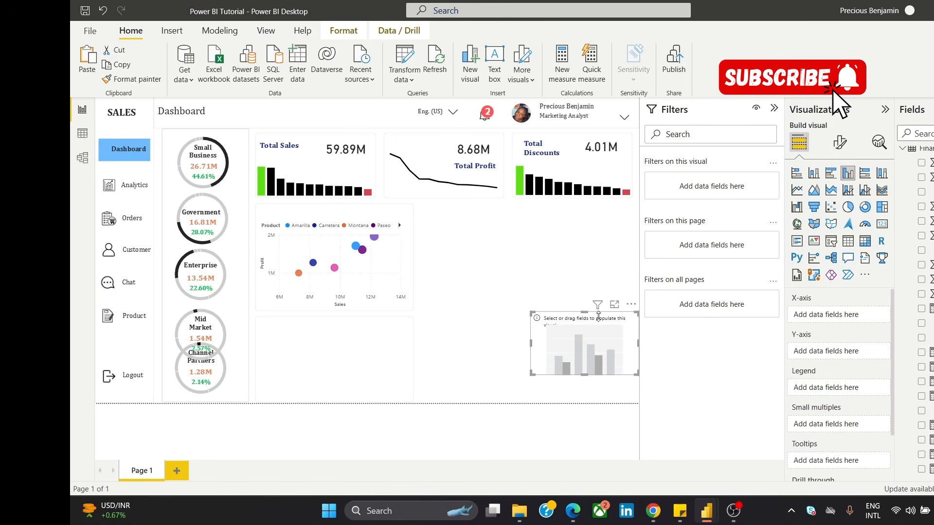
{"action": "left_click_drag", "start_coordinate": [614, 307], "coordinate": [357, 330]}
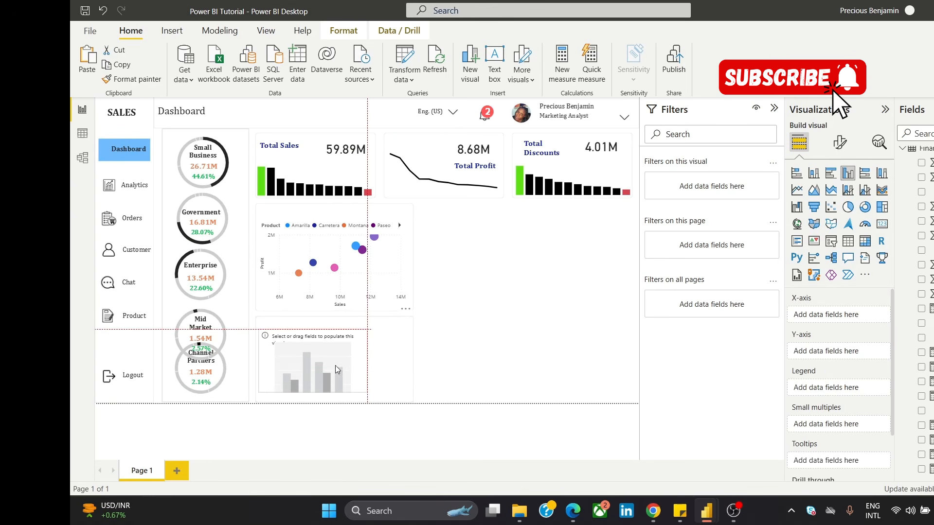
{"action": "left_click_drag", "start_coordinate": [321, 397], "coordinate": [318, 402]}
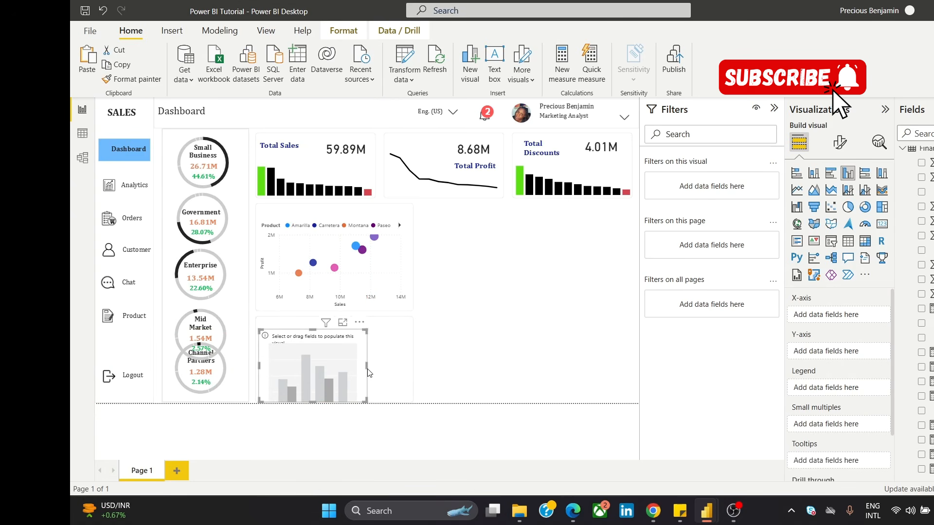
Step: Widen the empty column chart to span the lower blank panel, undoing any accidental shift of the panel shape
{"action": "left_click_drag", "start_coordinate": [368, 369], "coordinate": [433, 358]}
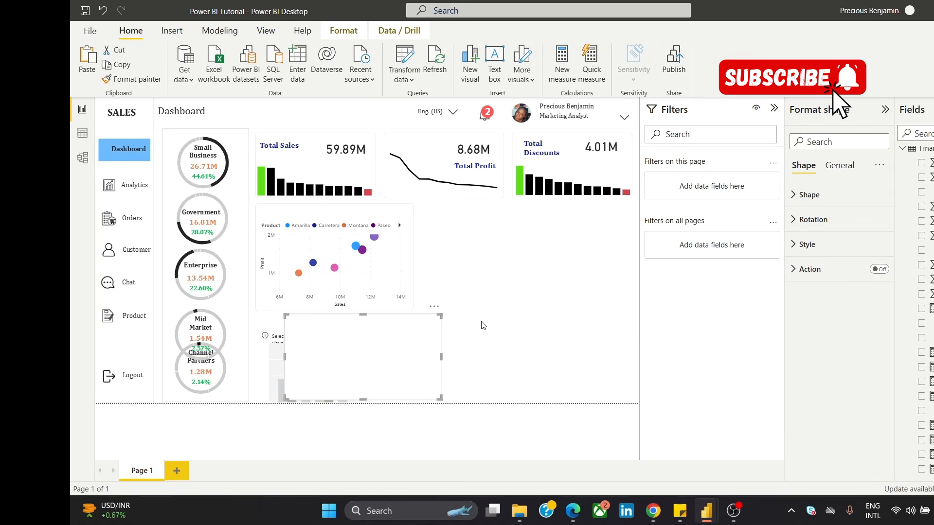
{"action": "left_click", "coordinate": [367, 340]}
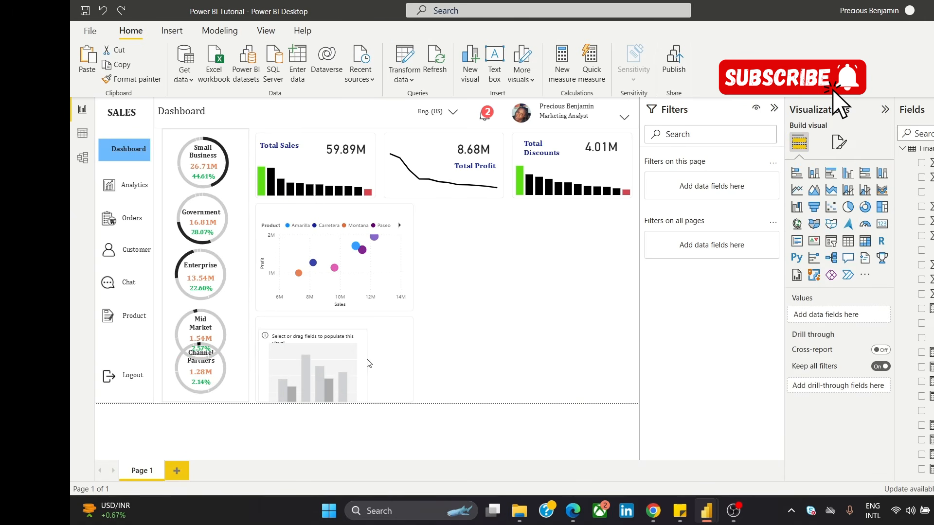
{"action": "left_click_drag", "start_coordinate": [366, 366], "coordinate": [410, 383]}
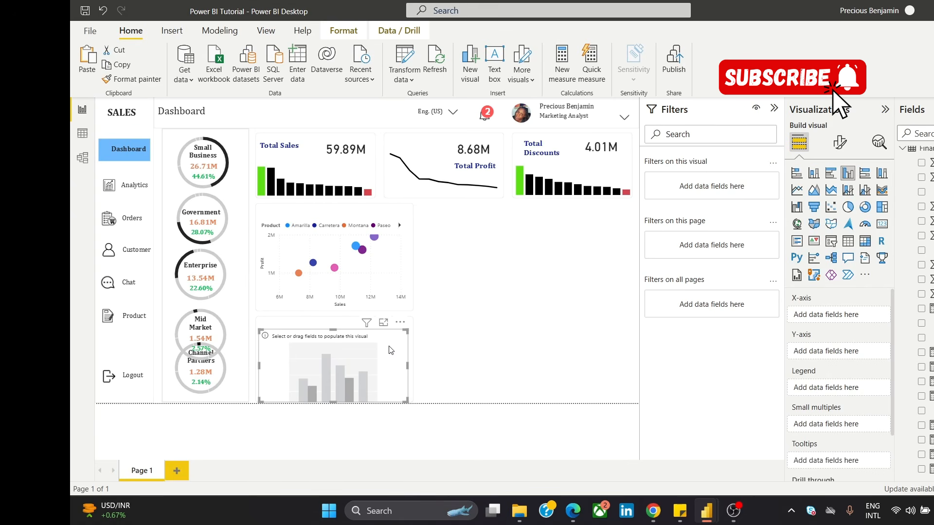
{"action": "left_click", "coordinate": [512, 289]}
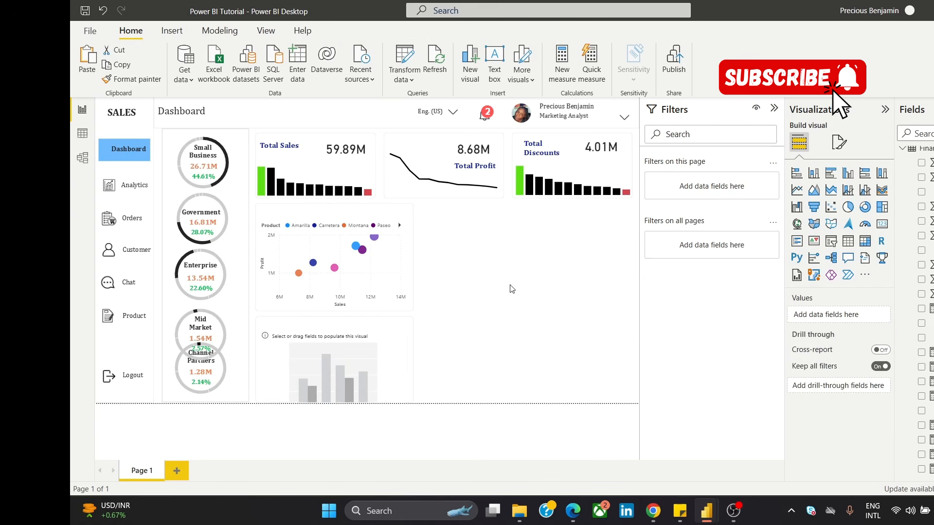
Step: Assign Country to the column chart's X-axis and Sales Growth % to its Y-axis
{"action": "left_click", "coordinate": [391, 347]}
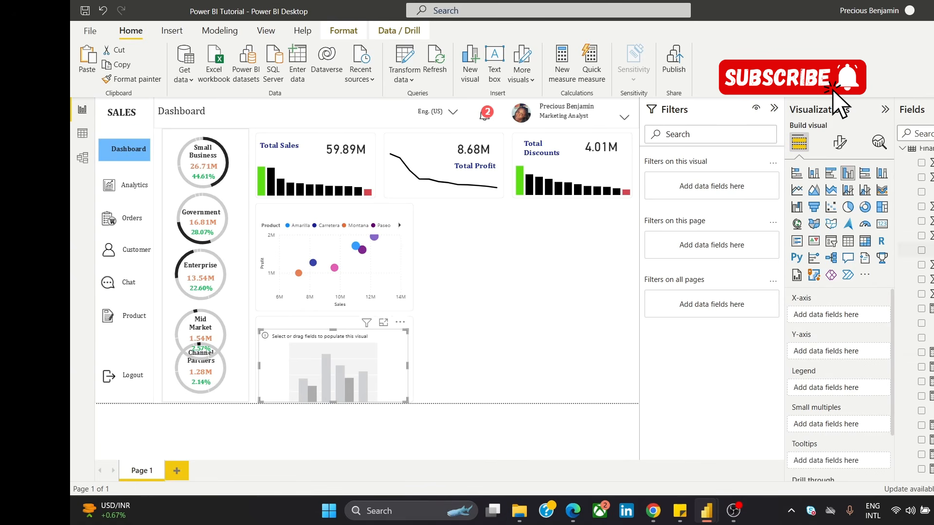
{"action": "scroll", "coordinate": [917, 311], "scroll_direction": "up", "scroll_amount": 5}
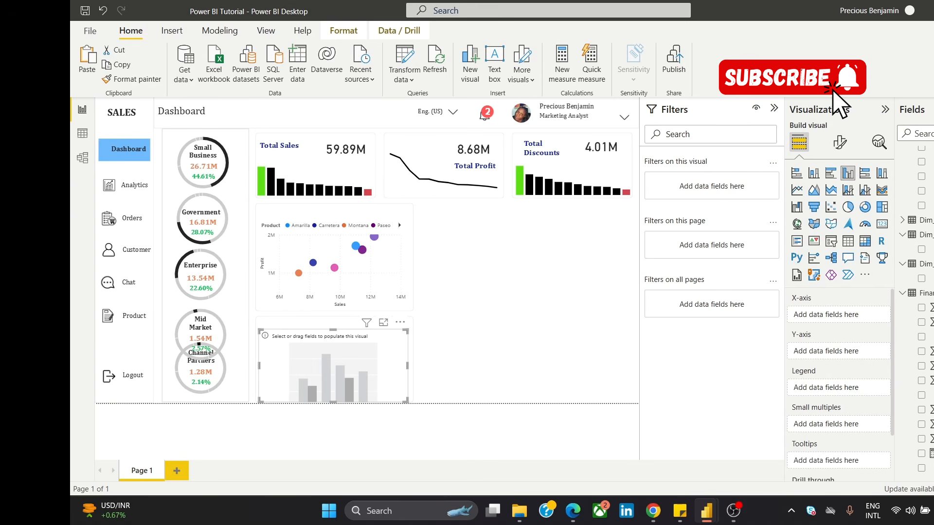
{"action": "scroll", "coordinate": [917, 312], "scroll_direction": "up", "scroll_amount": 1}
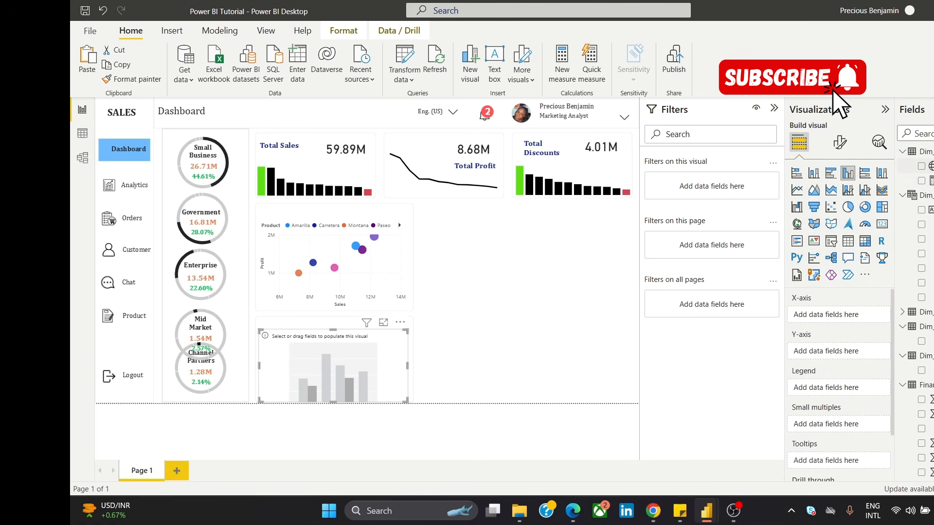
{"action": "left_click_drag", "start_coordinate": [929, 166], "coordinate": [846, 325]}
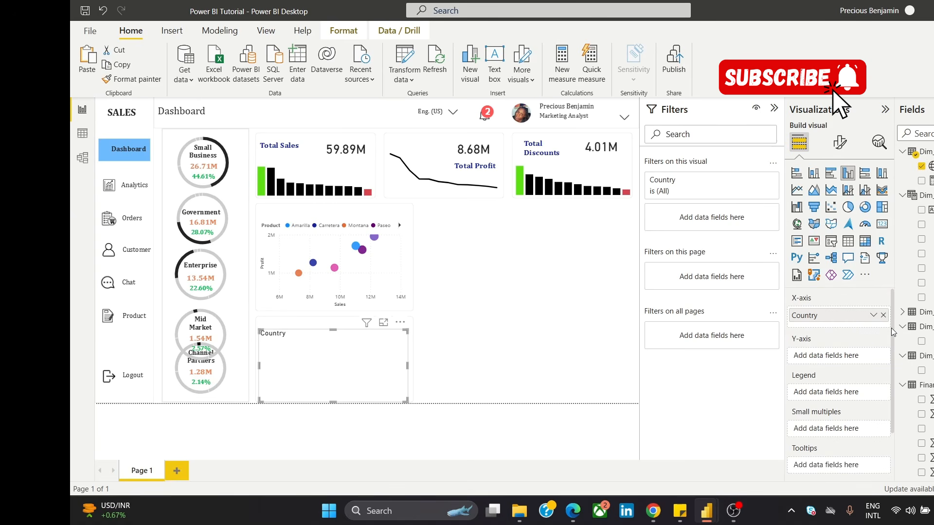
{"action": "left_click_drag", "start_coordinate": [893, 332], "coordinate": [895, 383]}
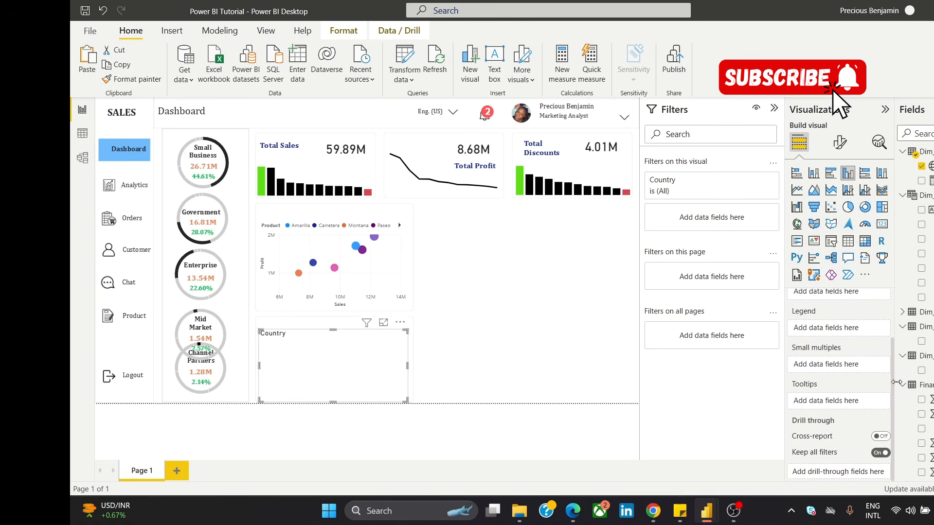
{"action": "left_click_drag", "start_coordinate": [896, 383], "coordinate": [897, 333]}
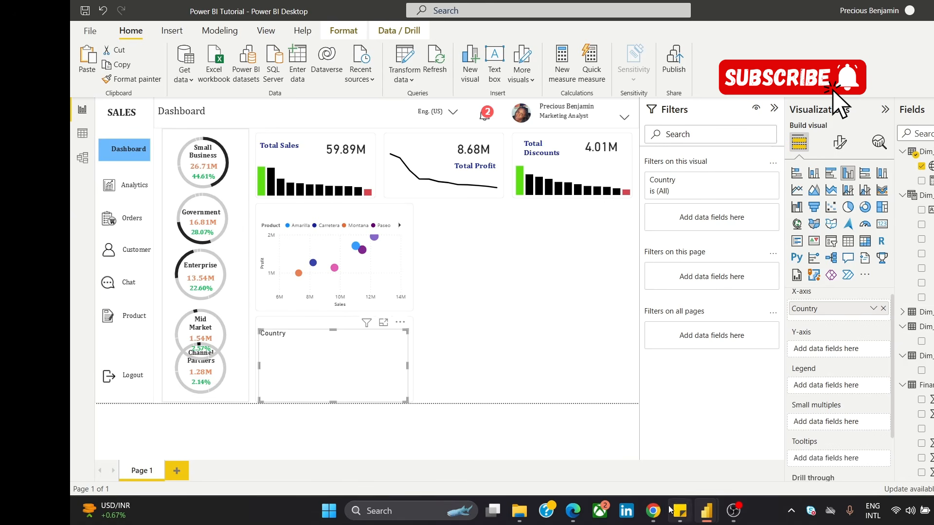
{"action": "mouse_move", "coordinate": [655, 514]}
{"action": "mouse_move", "coordinate": [761, 450]}
{"action": "scroll", "coordinate": [915, 312], "scroll_direction": "down", "scroll_amount": 5}
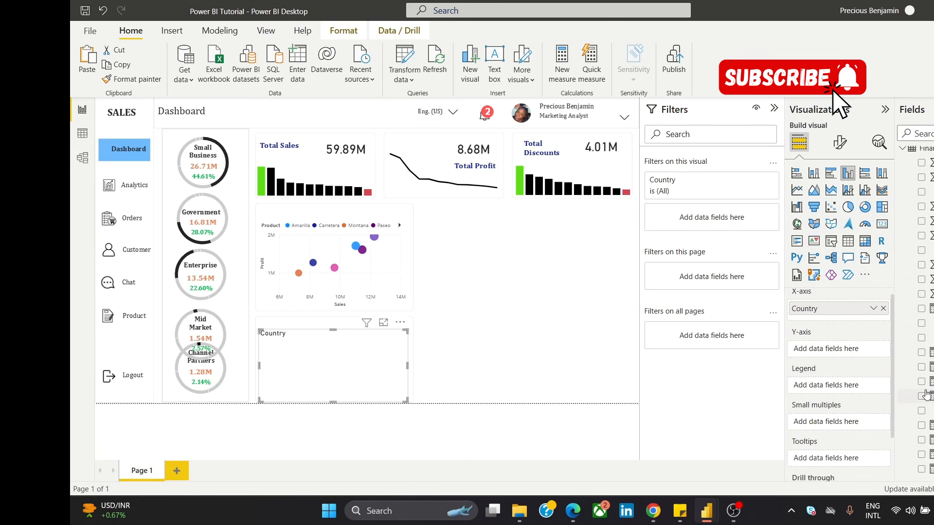
{"action": "left_click_drag", "start_coordinate": [925, 396], "coordinate": [869, 351]}
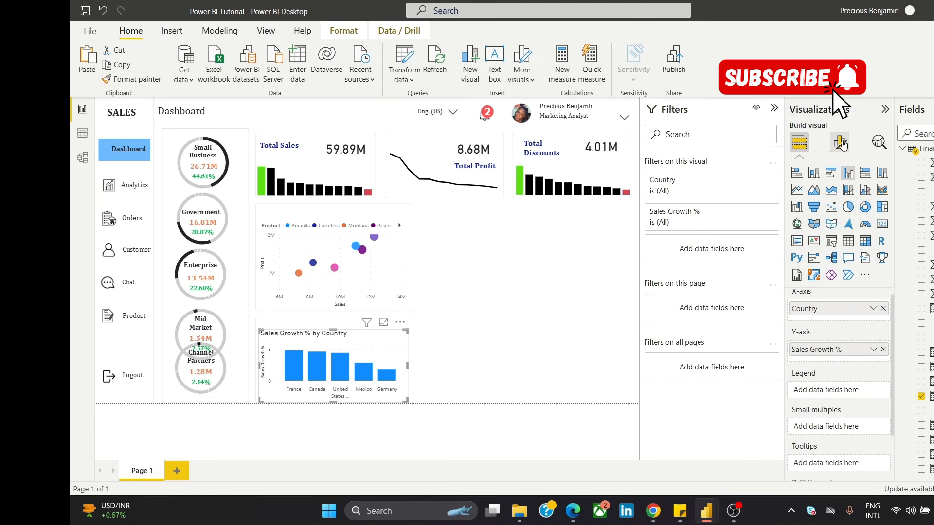
Step: Turn off the Sales Growth % column chart's title and background, and return to its visual-specific formatting options
{"action": "left_click", "coordinate": [836, 146]}
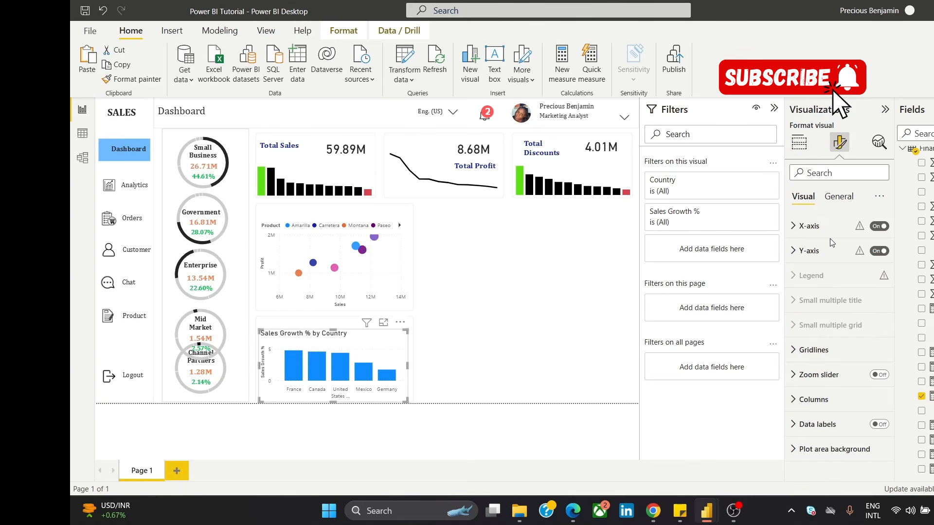
{"action": "left_click", "coordinate": [839, 201]}
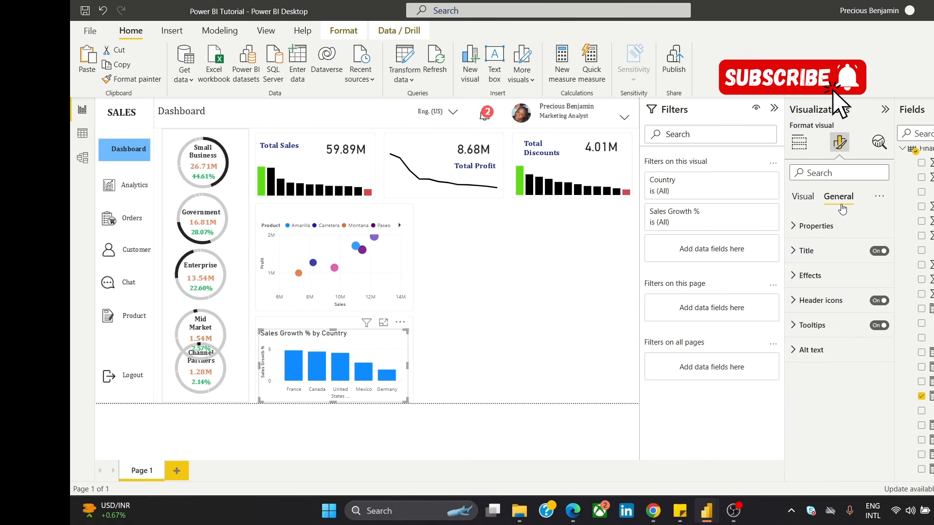
{"action": "left_click", "coordinate": [881, 253]}
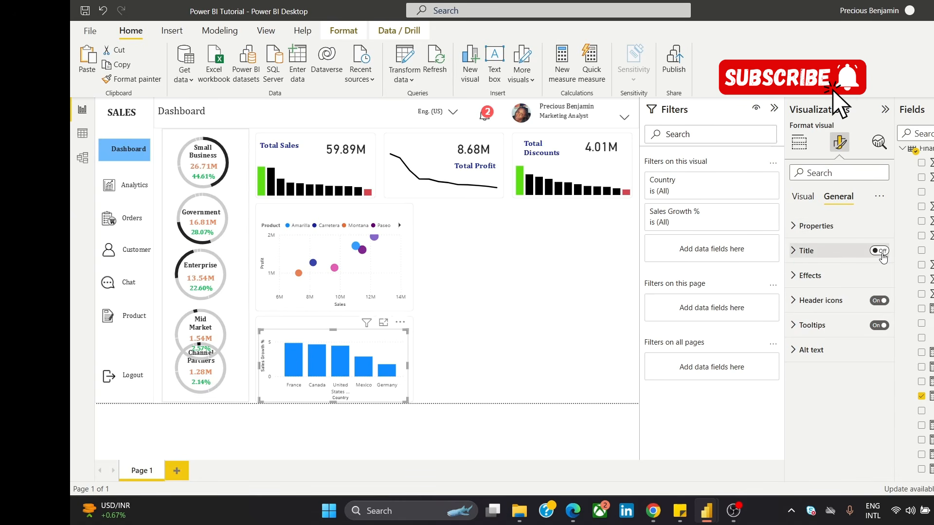
{"action": "left_click", "coordinate": [843, 281]}
{"action": "left_click", "coordinate": [874, 300]}
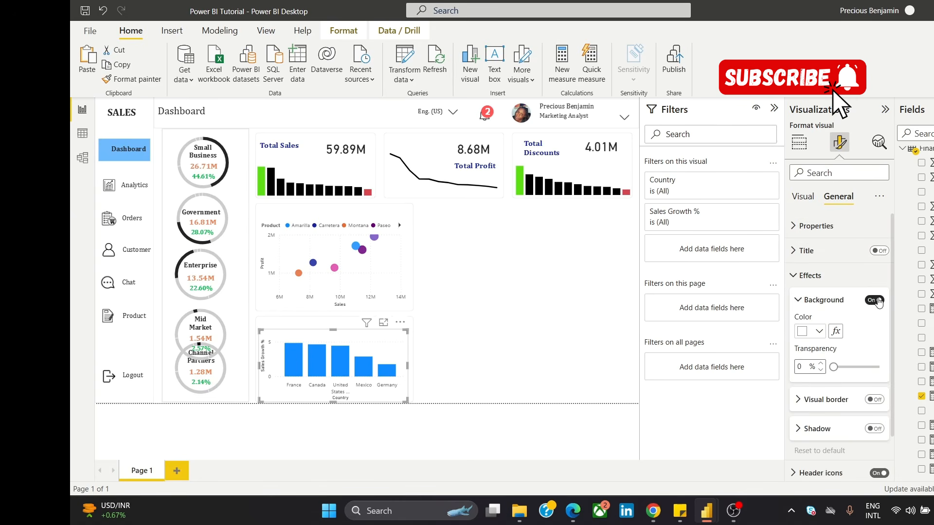
{"action": "left_click", "coordinate": [794, 205]}
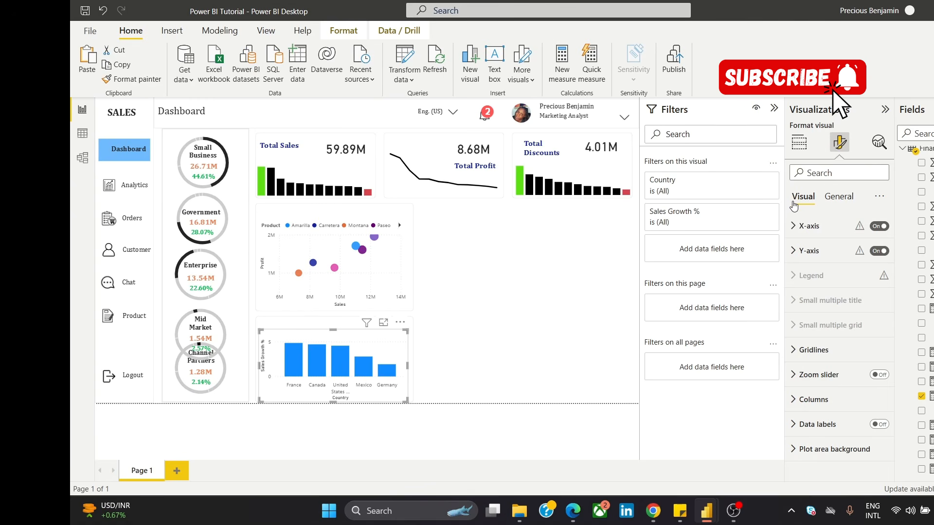
Step: Enable individual column colors for the Sales Growth % by Country chart and set France's column to green
{"action": "left_click", "coordinate": [849, 406]}
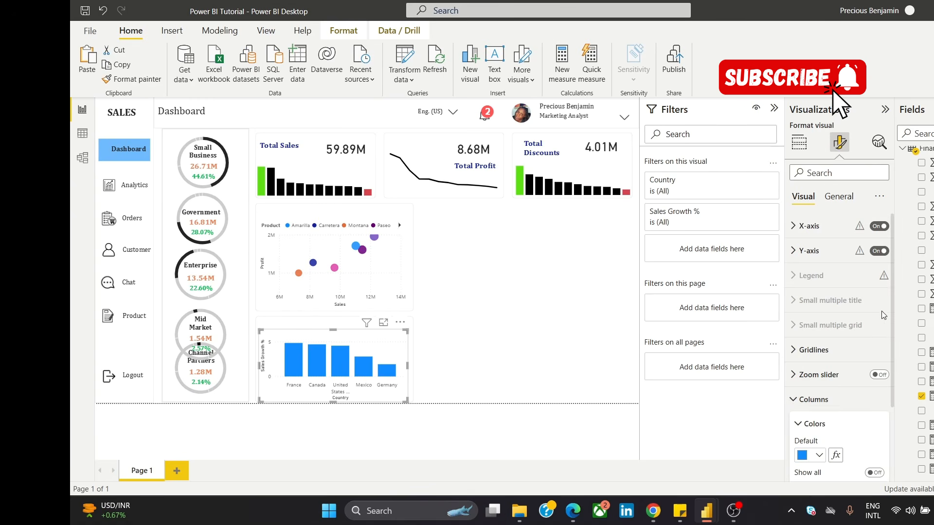
{"action": "left_click_drag", "start_coordinate": [892, 298], "coordinate": [886, 373]}
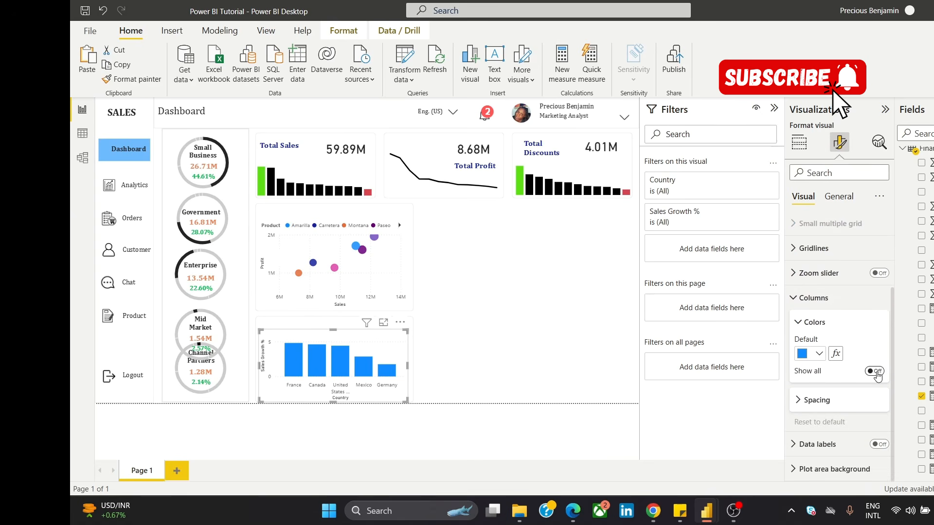
{"action": "left_click", "coordinate": [876, 371]}
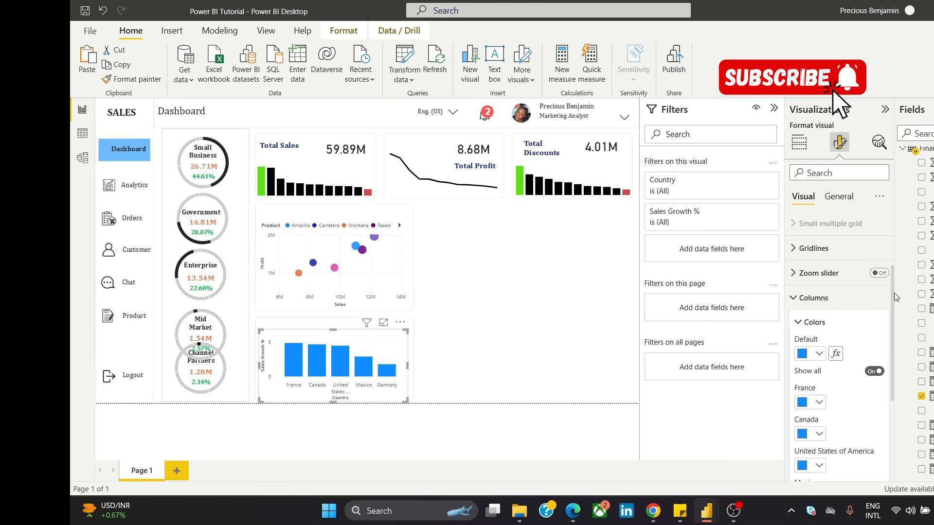
{"action": "left_click_drag", "start_coordinate": [893, 293], "coordinate": [886, 357]}
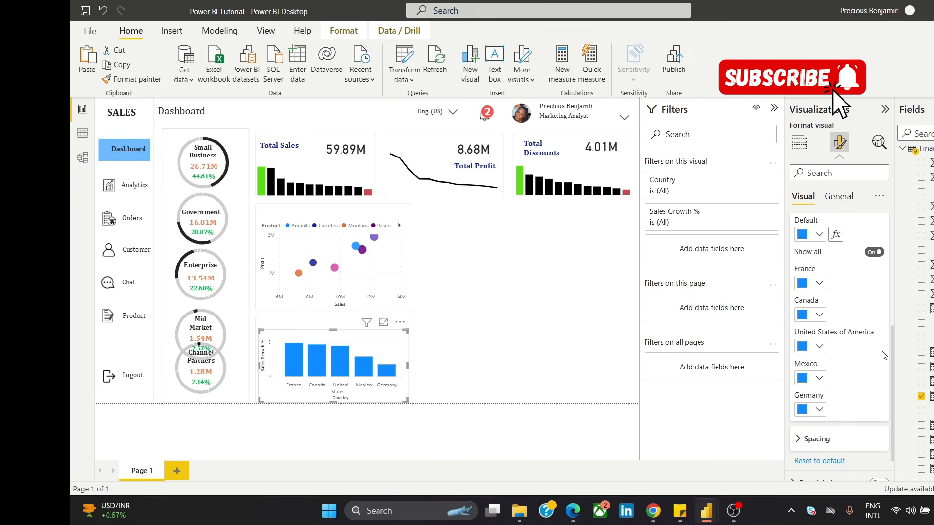
{"action": "left_click", "coordinate": [801, 283]}
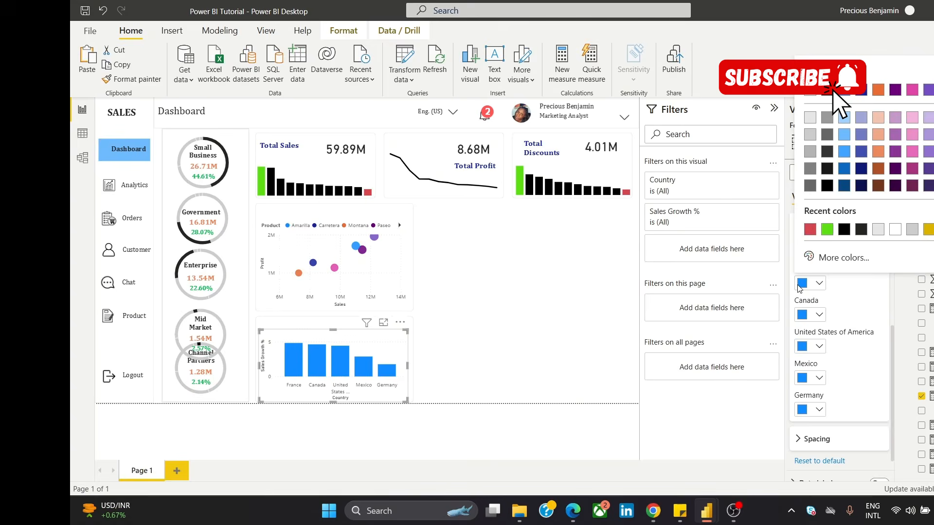
{"action": "left_click", "coordinate": [827, 231]}
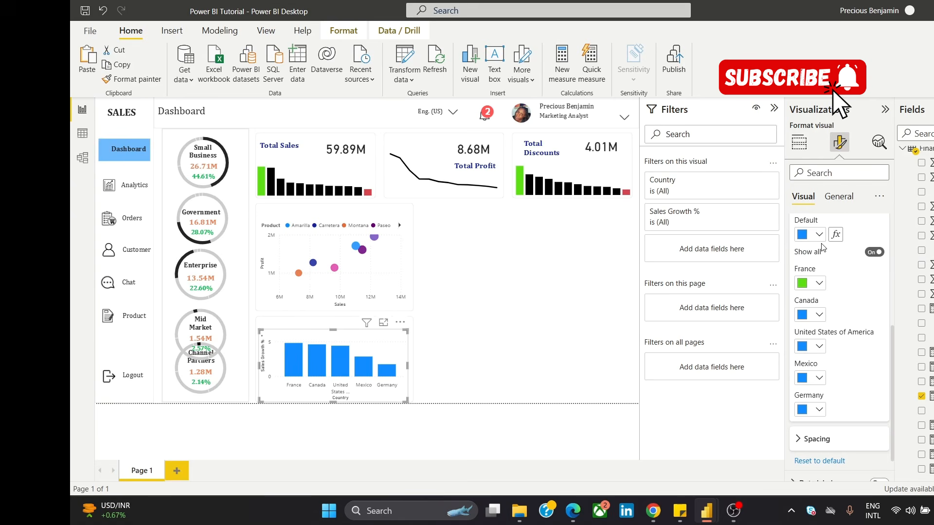
Step: Set the country chart's Germany column to red and its default column color to black
{"action": "left_click", "coordinate": [801, 412]}
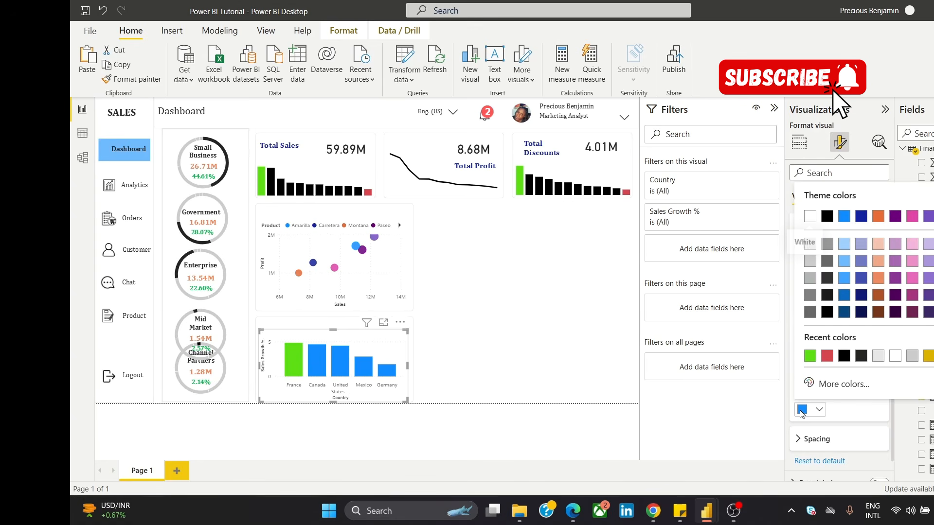
{"action": "left_click", "coordinate": [826, 358]}
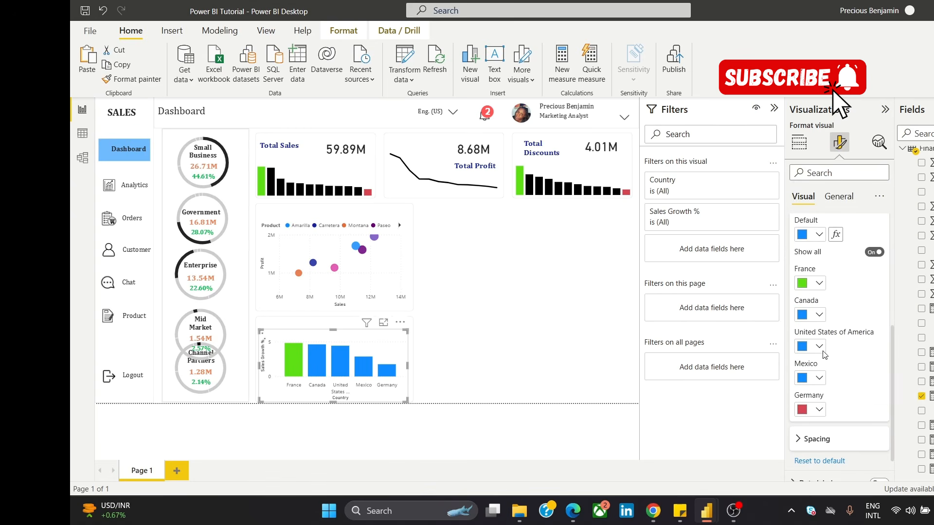
{"action": "left_click", "coordinate": [800, 235]}
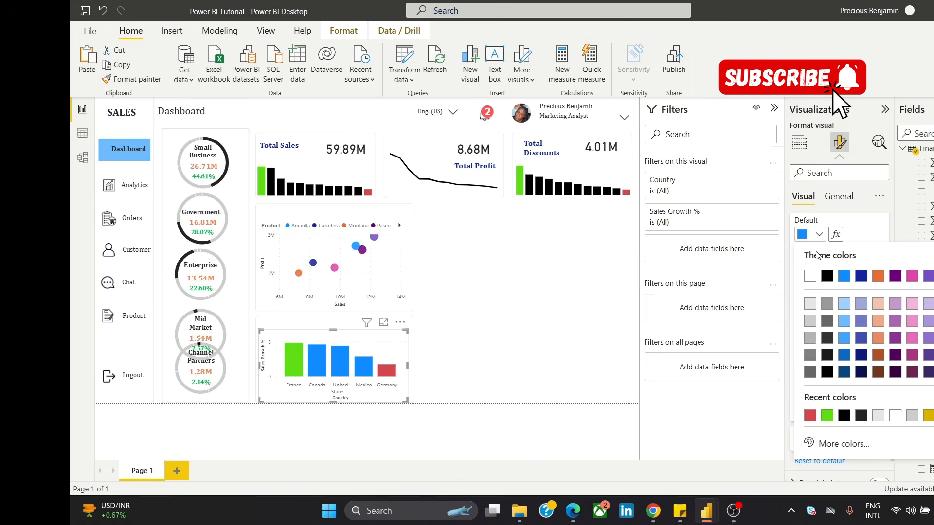
{"action": "left_click", "coordinate": [828, 277]}
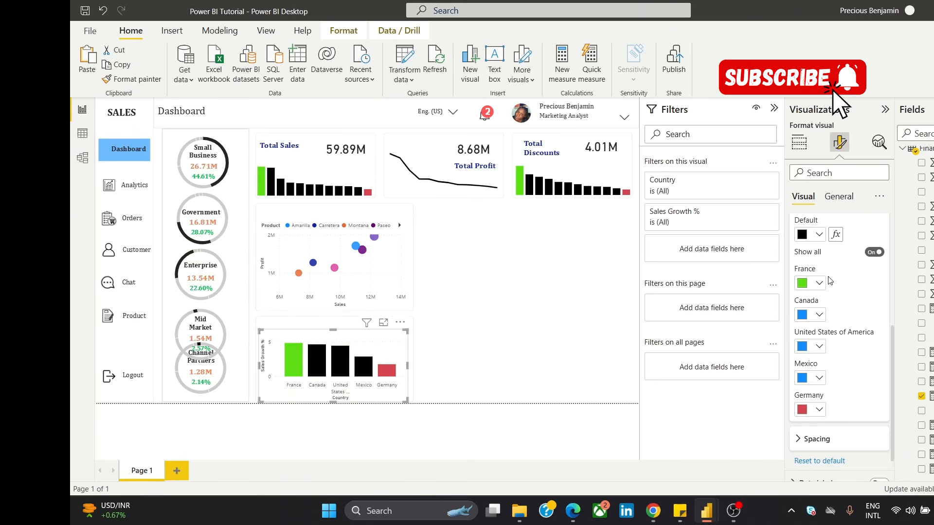
{"action": "left_click", "coordinate": [538, 328]}
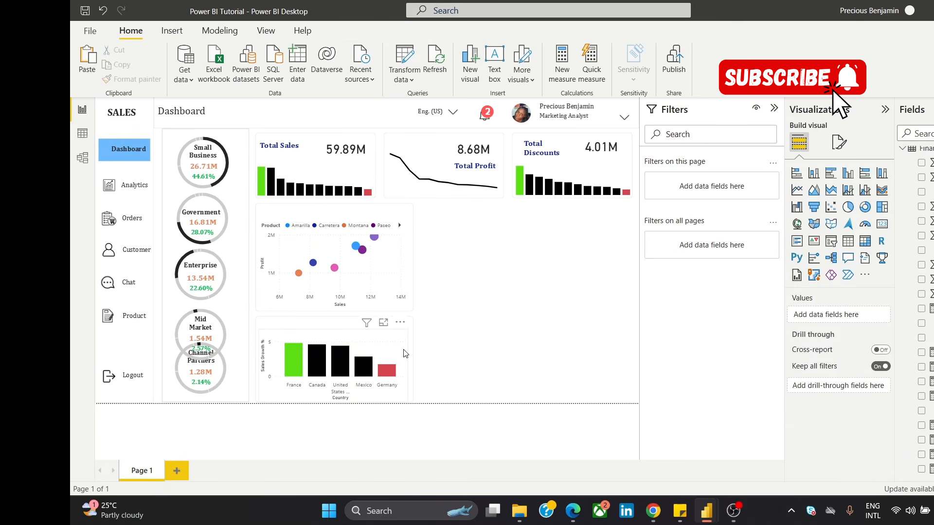
Step: Extend the country column chart slightly upward within its panel
{"action": "left_click", "coordinate": [330, 333]}
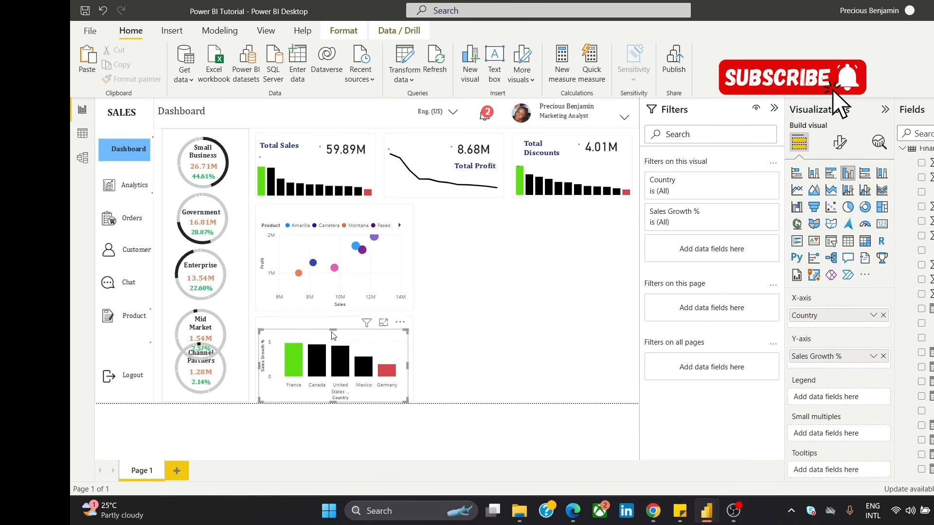
{"action": "left_click_drag", "start_coordinate": [334, 328], "coordinate": [336, 328]}
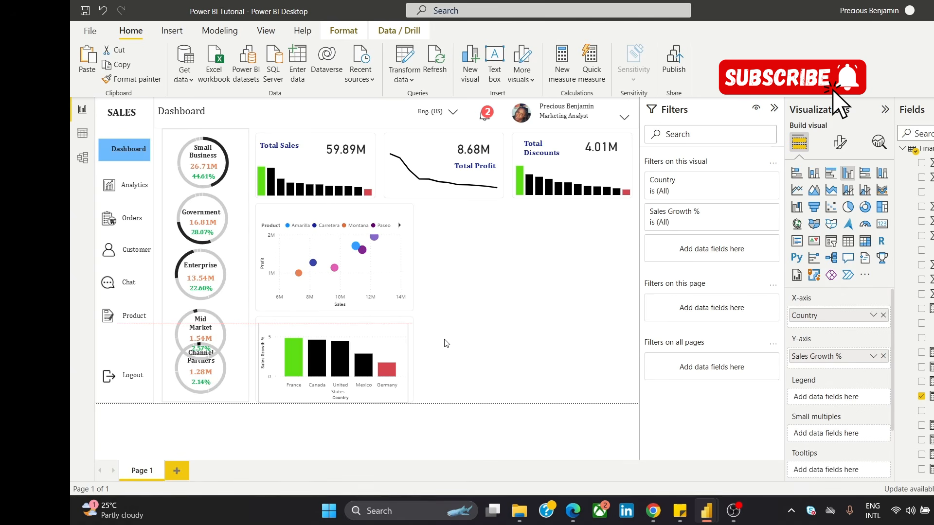
{"action": "left_click", "coordinate": [456, 310]}
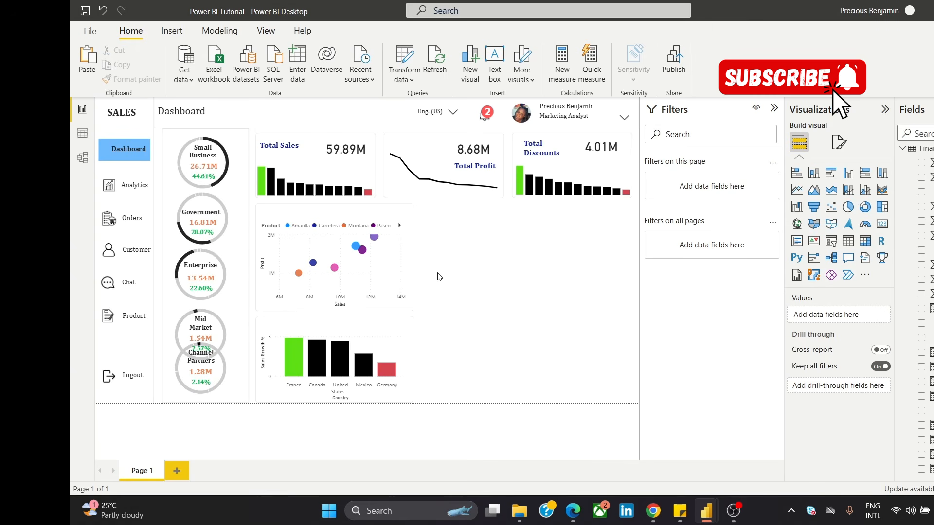
Step: Duplicate the scatter chart's panel shape into the empty area beneath Total Discounts, then enlarge the copy down to the page's lower edge and outward
{"action": "left_click", "coordinate": [402, 210]}
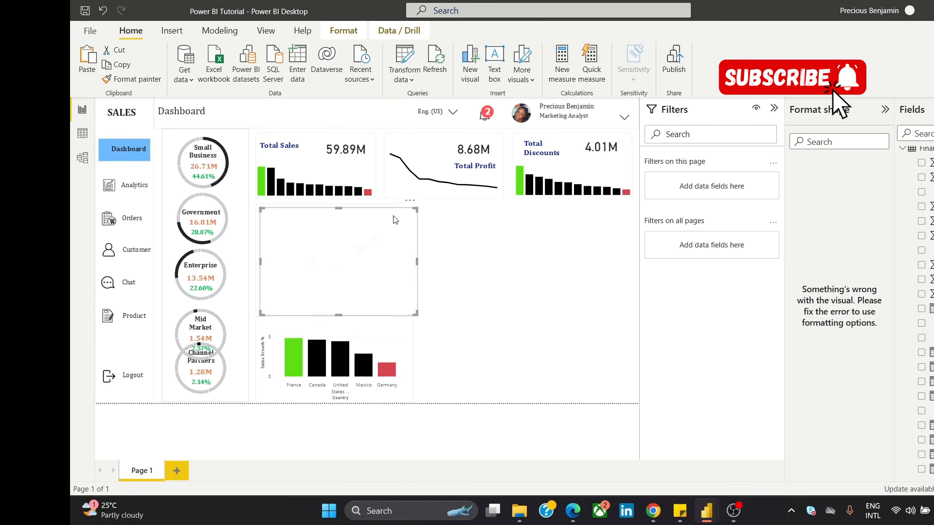
{"action": "left_click_drag", "start_coordinate": [386, 229], "coordinate": [573, 229]}
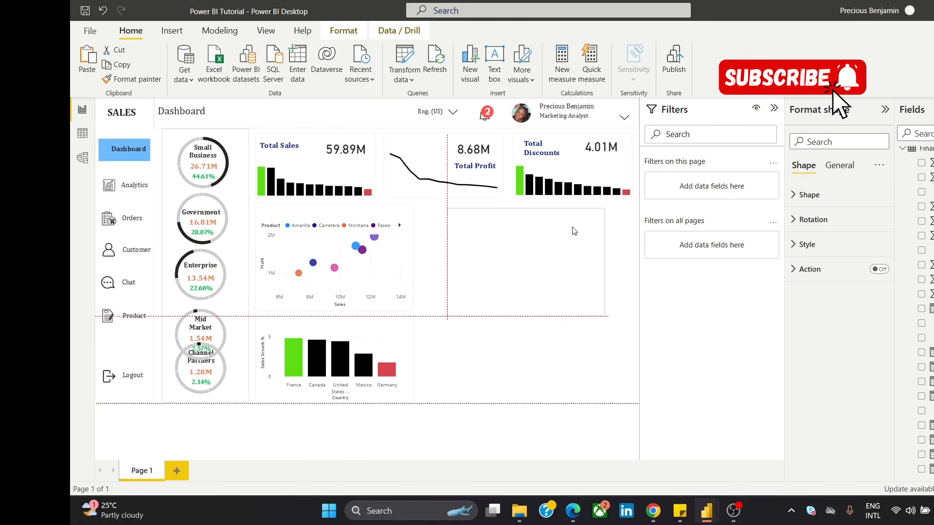
{"action": "left_click_drag", "start_coordinate": [532, 319], "coordinate": [561, 400]}
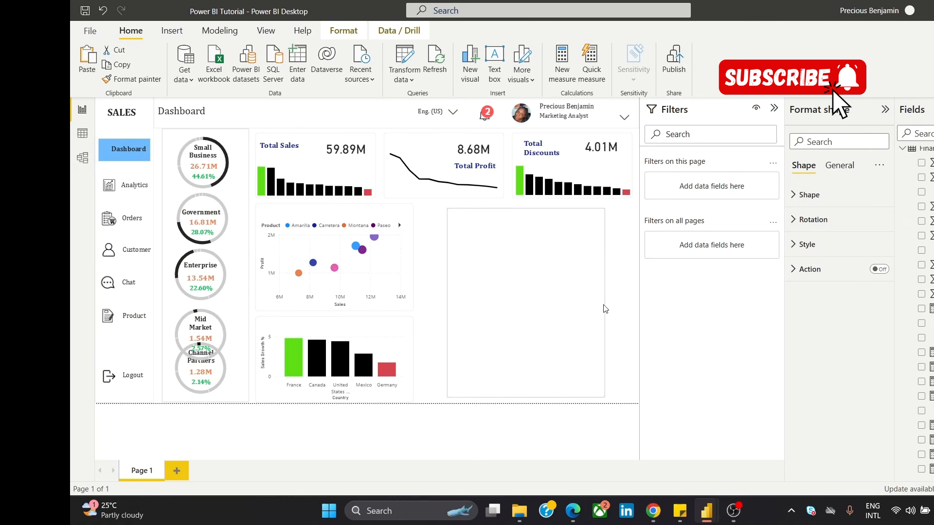
{"action": "left_click_drag", "start_coordinate": [604, 303], "coordinate": [632, 327]}
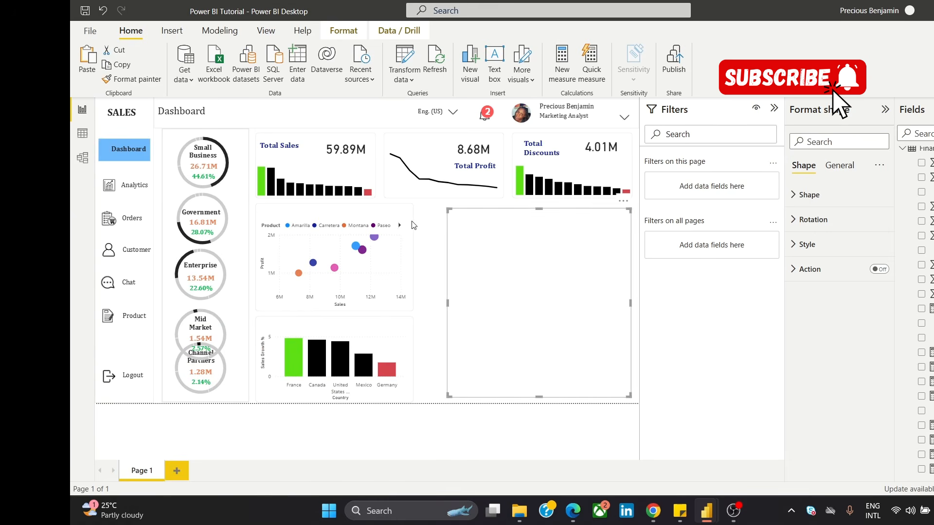
Step: Widen the panel shapes behind the scatter chart and the country column chart to the same right edge, toward the new panel
{"action": "left_click", "coordinate": [413, 257]}
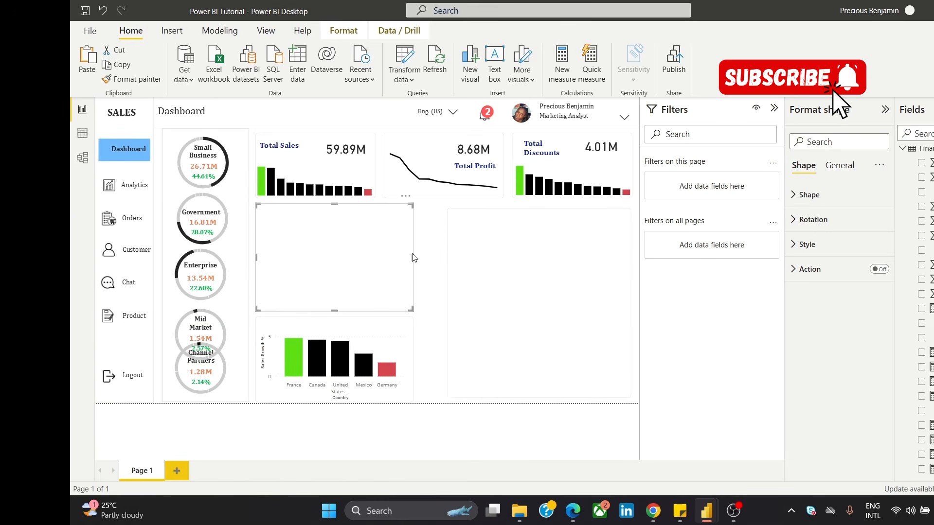
{"action": "left_click_drag", "start_coordinate": [412, 256], "coordinate": [431, 264]}
{"action": "left_click", "coordinate": [412, 350]}
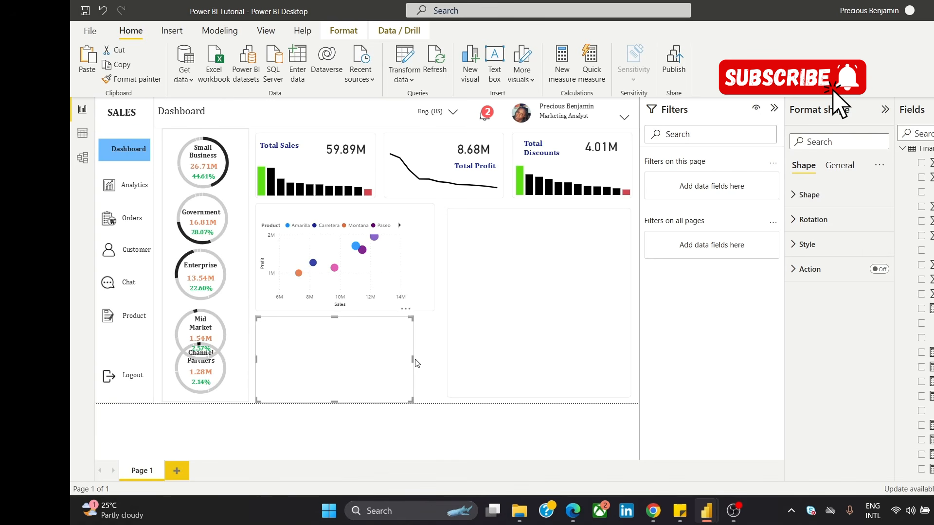
{"action": "left_click_drag", "start_coordinate": [413, 359], "coordinate": [435, 366]}
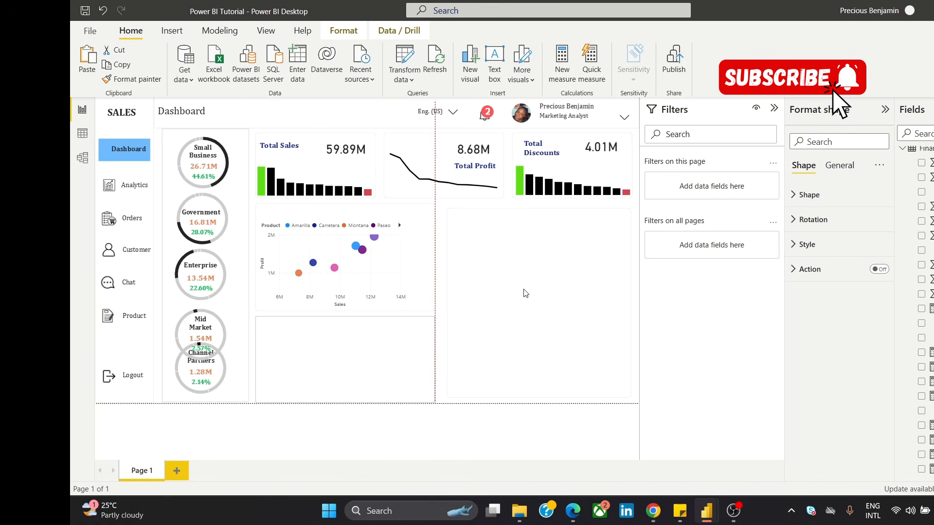
Step: Extend the large blank panel upward to align with the scatter chart's panel and slightly outward to narrow the gap between them
{"action": "left_click", "coordinate": [534, 224]}
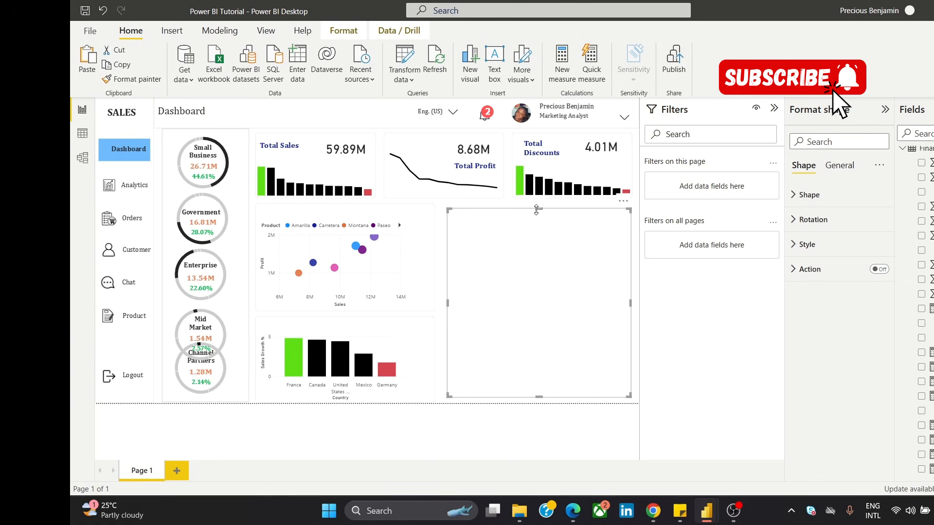
{"action": "left_click_drag", "start_coordinate": [539, 208], "coordinate": [540, 205]}
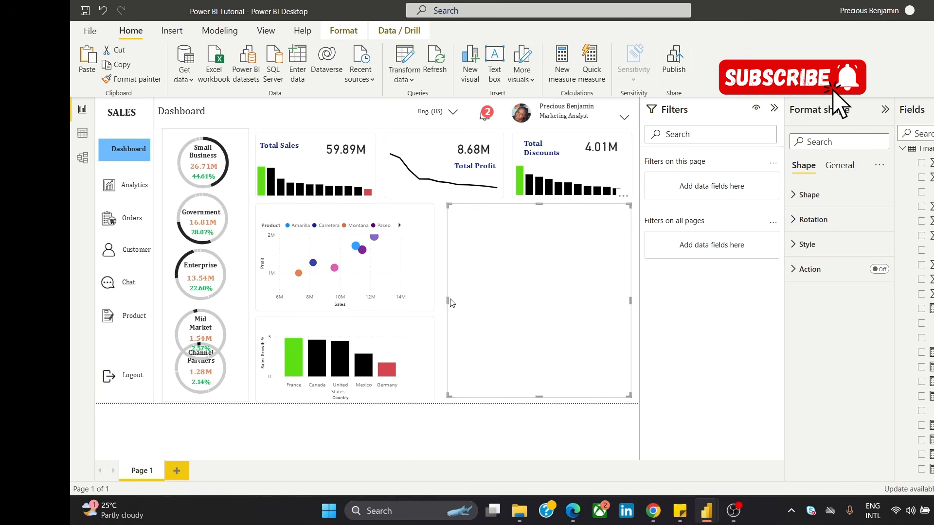
{"action": "left_click_drag", "start_coordinate": [448, 300], "coordinate": [443, 300]}
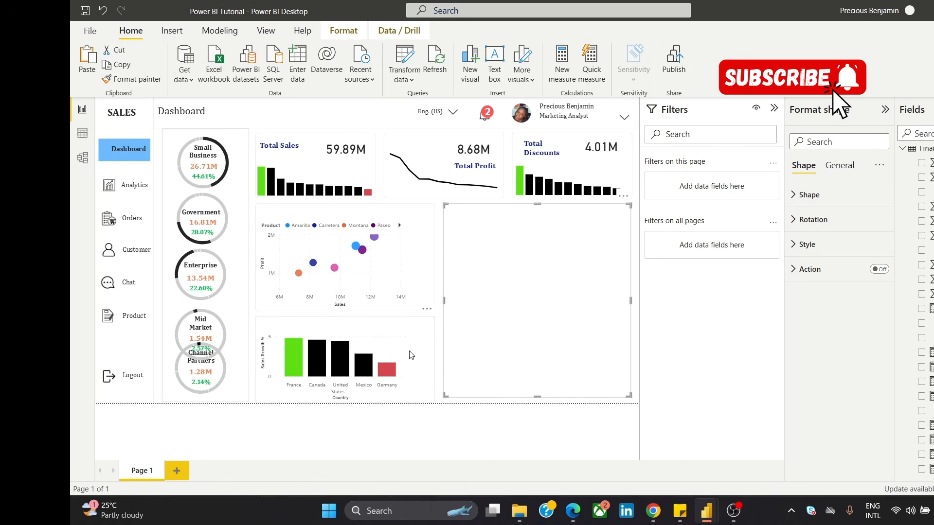
Step: Widen the Sales and Profit scatter chart to the edge of its enlarged panel
{"action": "left_click", "coordinate": [410, 271]}
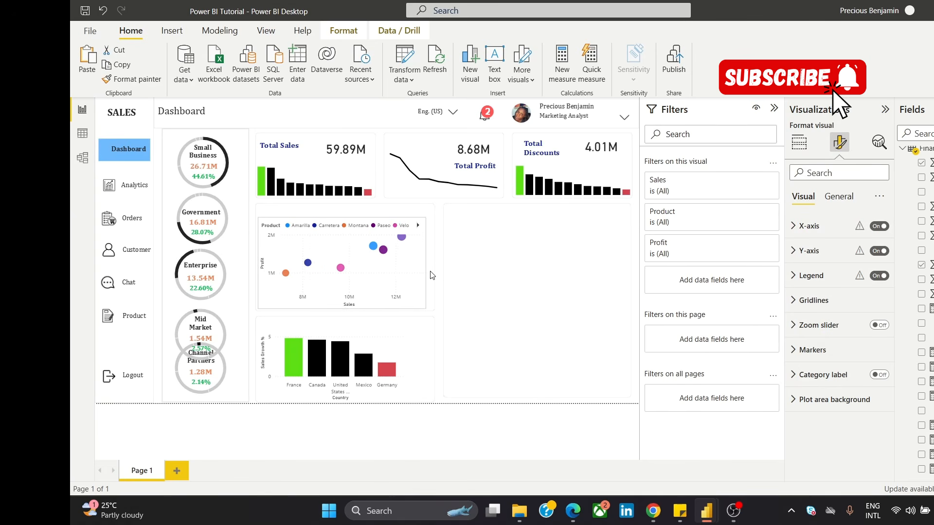
{"action": "left_click_drag", "start_coordinate": [432, 276], "coordinate": [435, 278]}
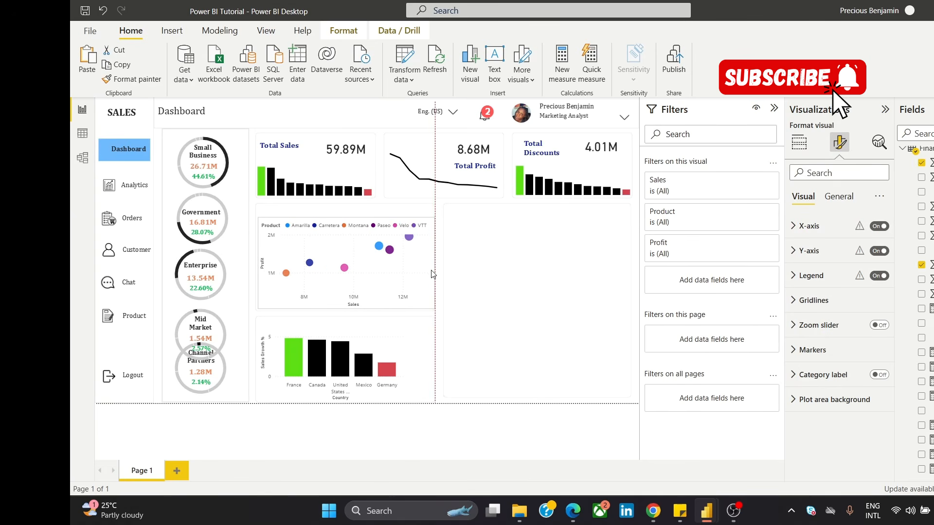
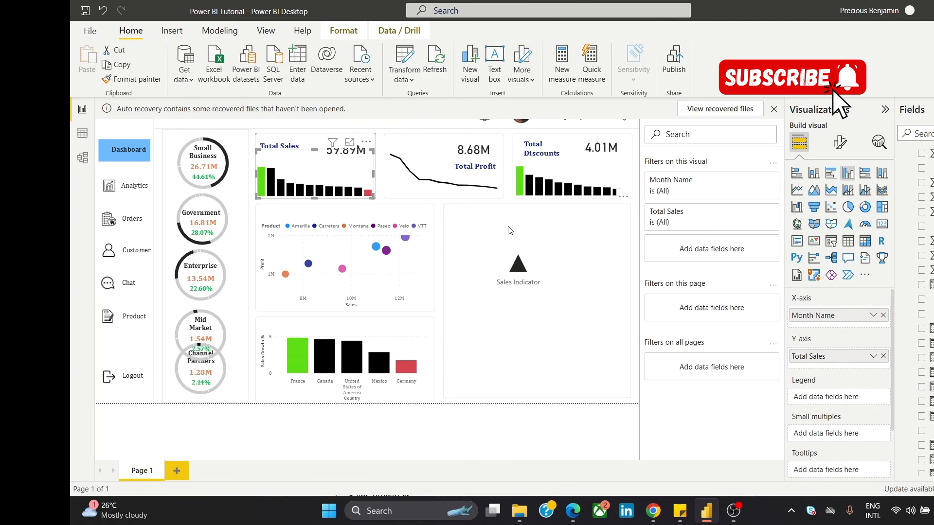
Step: Open conditional formatting for the Sales Indicator card's callout value color and set its format style to Field value
{"action": "left_click", "coordinate": [539, 260]}
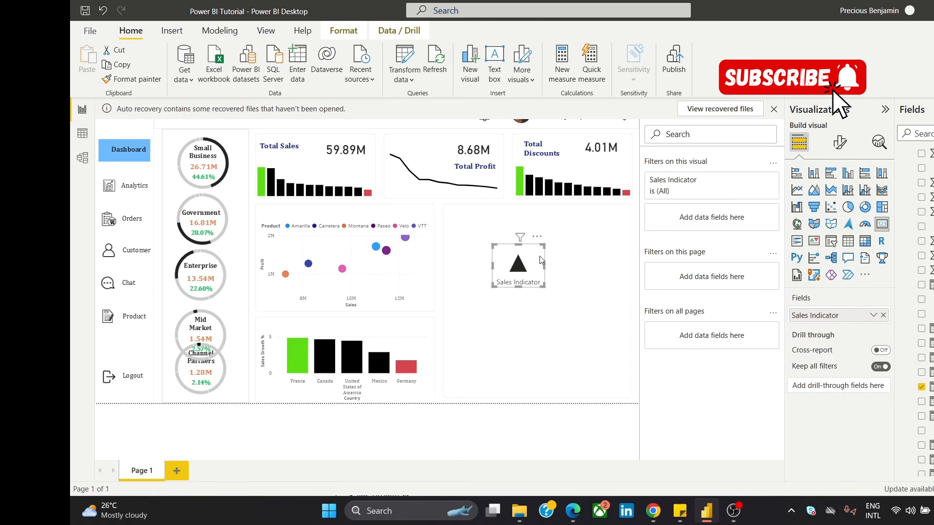
{"action": "left_click", "coordinate": [841, 141]}
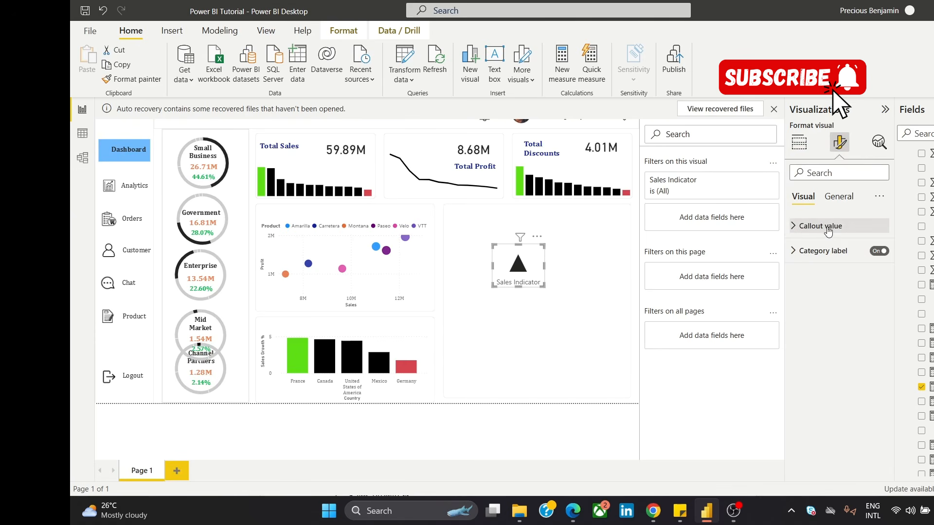
{"action": "left_click", "coordinate": [828, 230]}
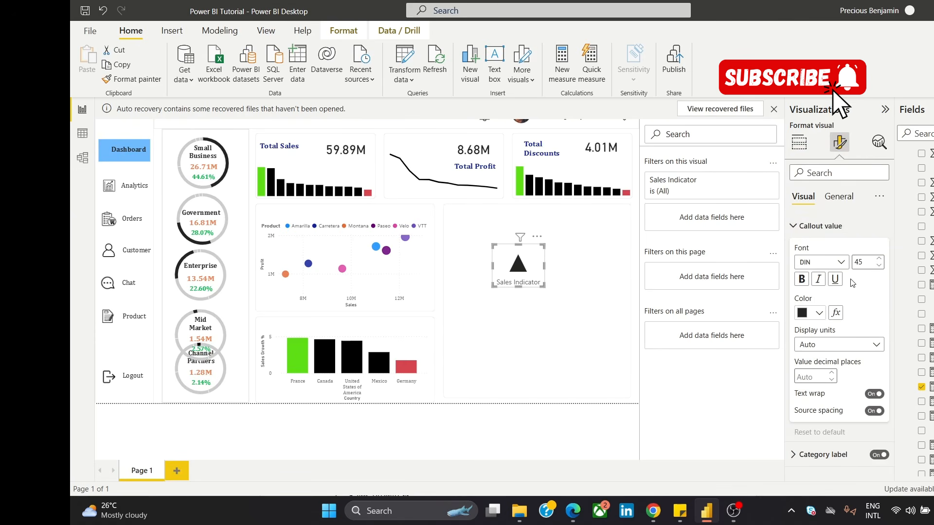
{"action": "left_click", "coordinate": [809, 227]}
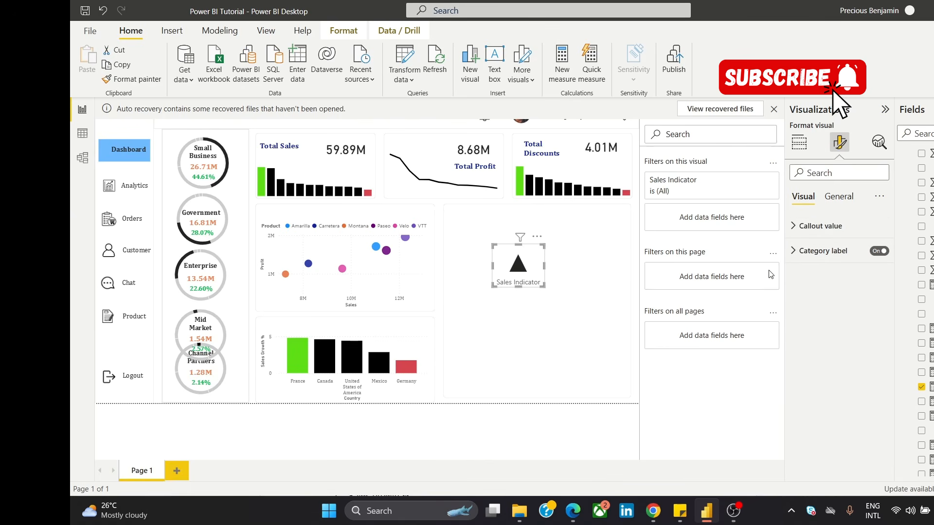
{"action": "left_click", "coordinate": [809, 226]}
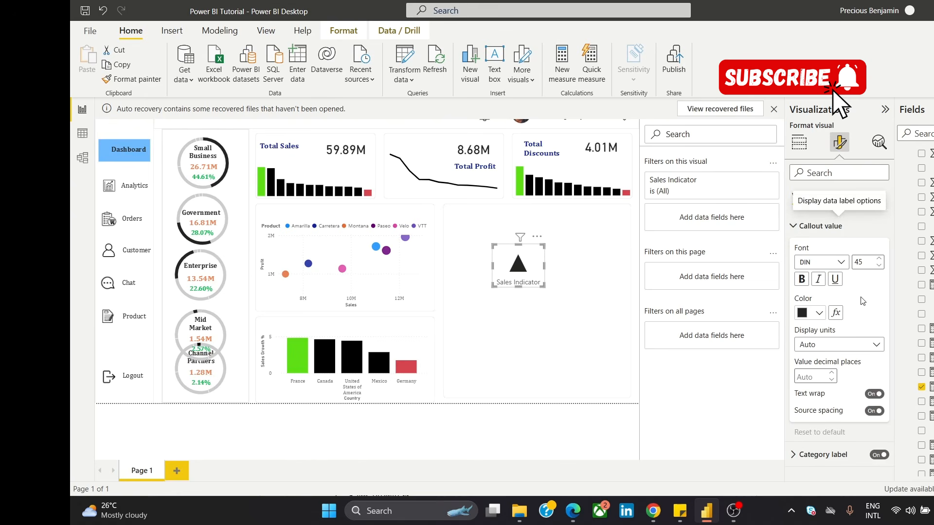
{"action": "left_click", "coordinate": [837, 313]}
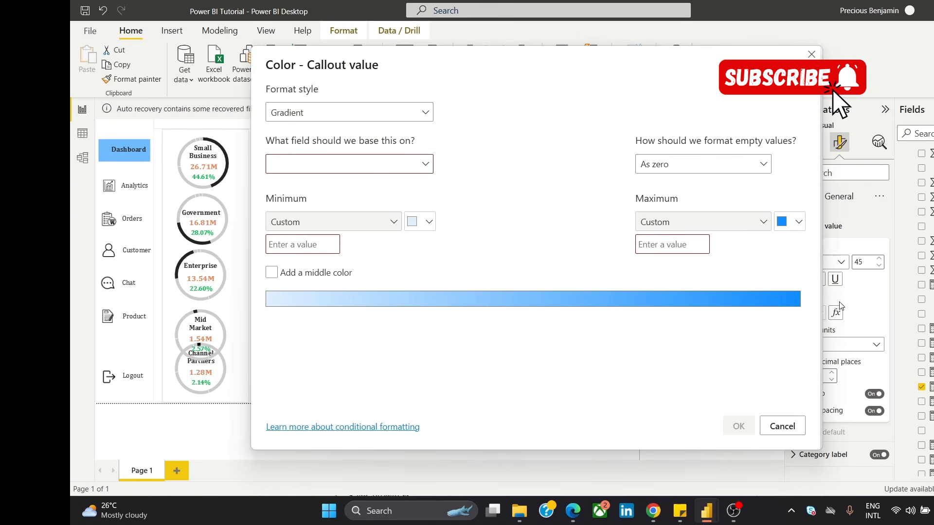
{"action": "left_click", "coordinate": [402, 118]}
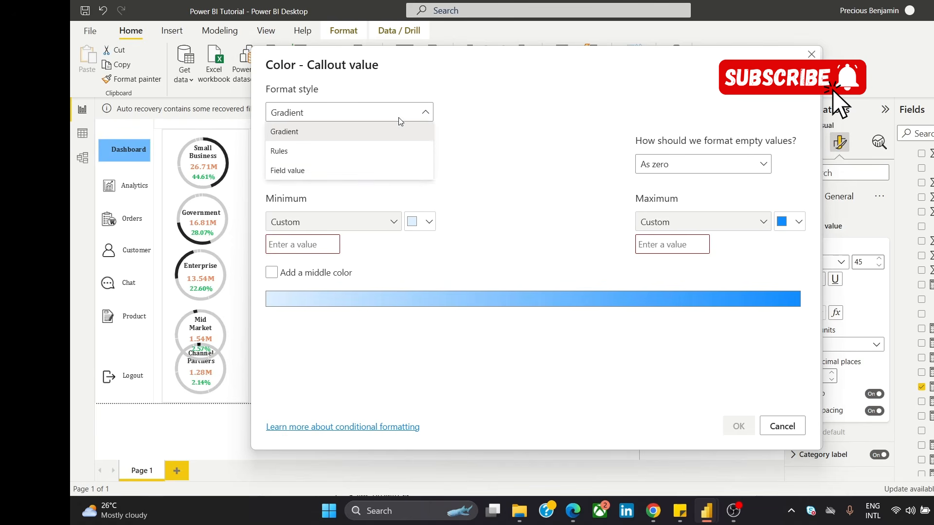
{"action": "left_click", "coordinate": [339, 169]}
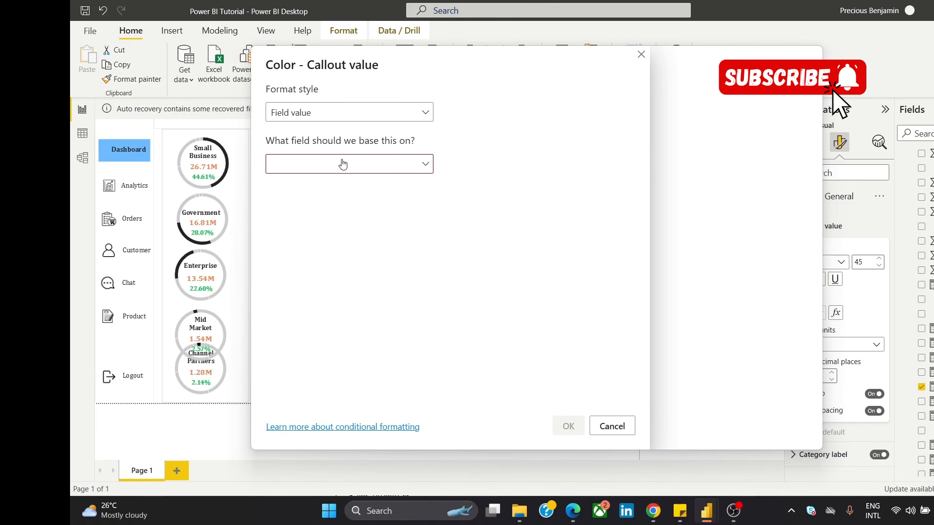
Step: Base the callout value color on the Sales Indicator Color measure from the Financials table and apply it
{"action": "left_click", "coordinate": [344, 163]}
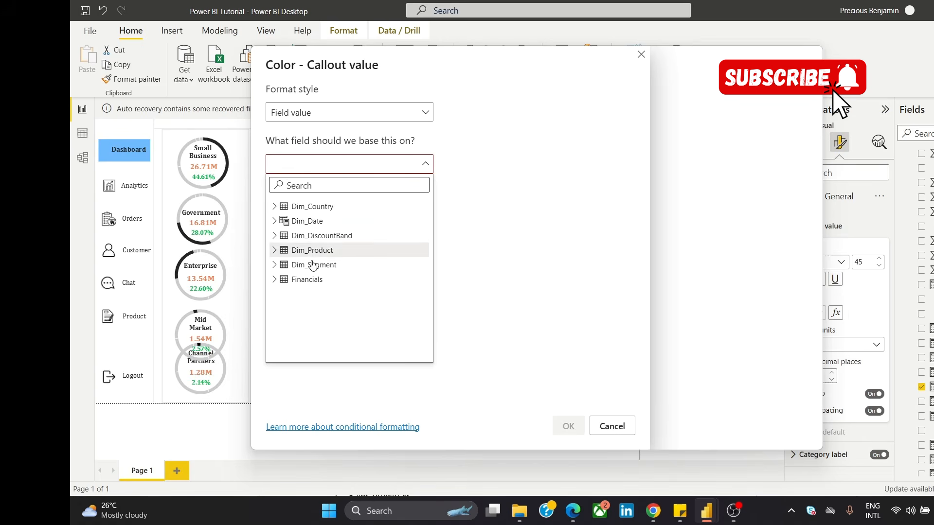
{"action": "left_click", "coordinate": [273, 280]}
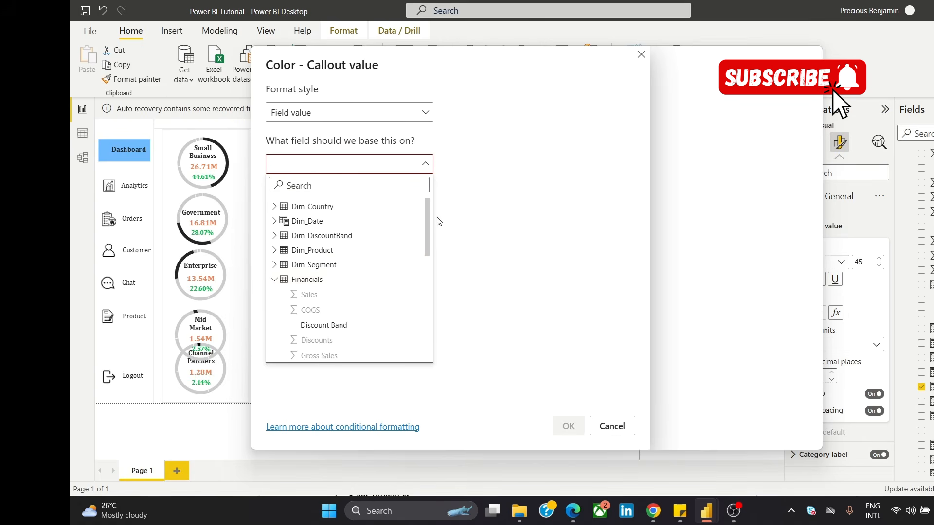
{"action": "left_click_drag", "start_coordinate": [427, 209], "coordinate": [410, 323]}
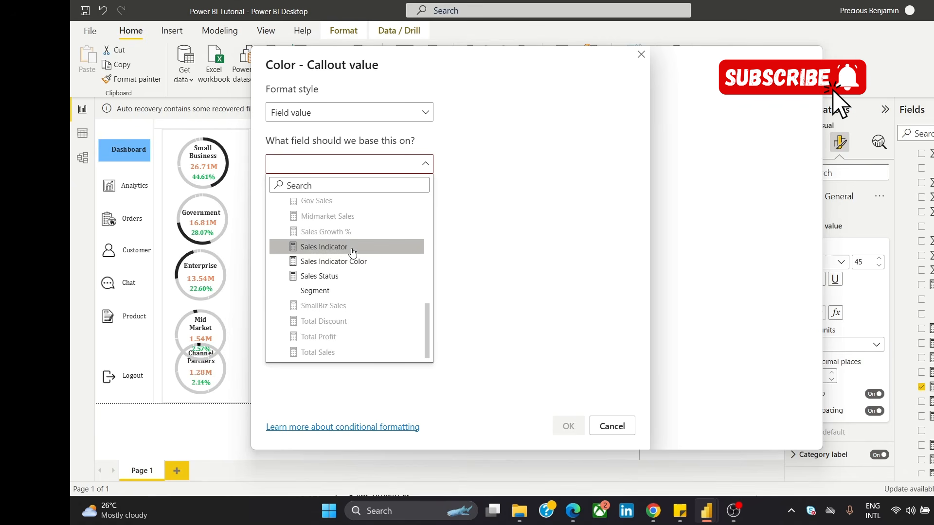
{"action": "left_click", "coordinate": [360, 263]}
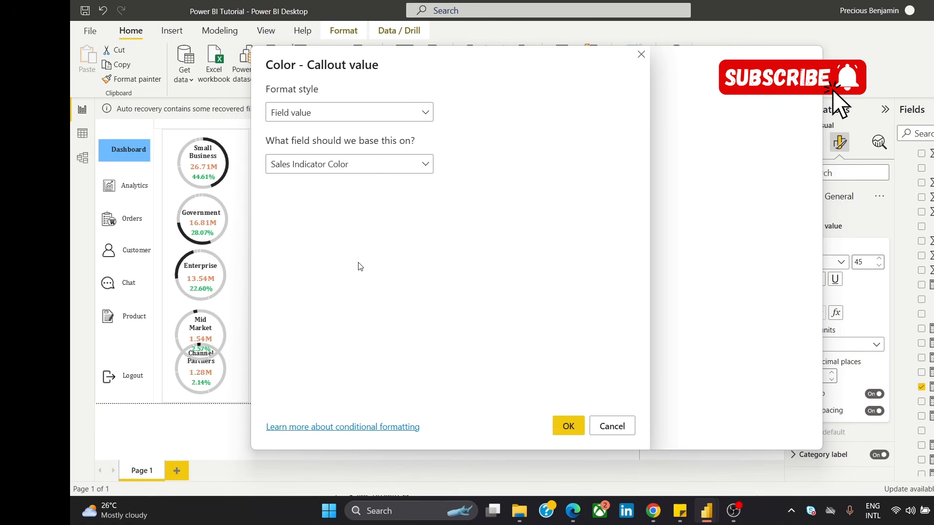
{"action": "left_click", "coordinate": [568, 427]}
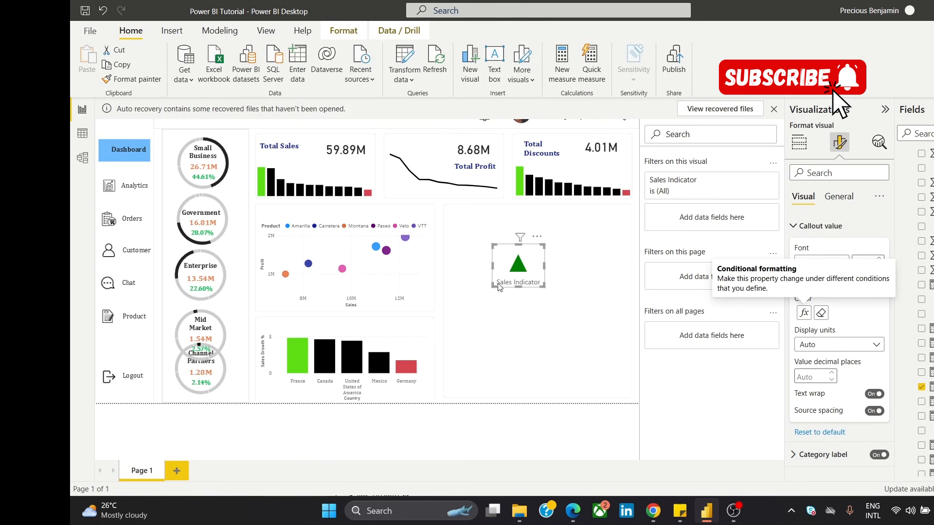
Step: Cross-filter the page by several individual columns of the Total Sales chart to check how the Sales Indicator responds
{"action": "left_click", "coordinate": [272, 190]}
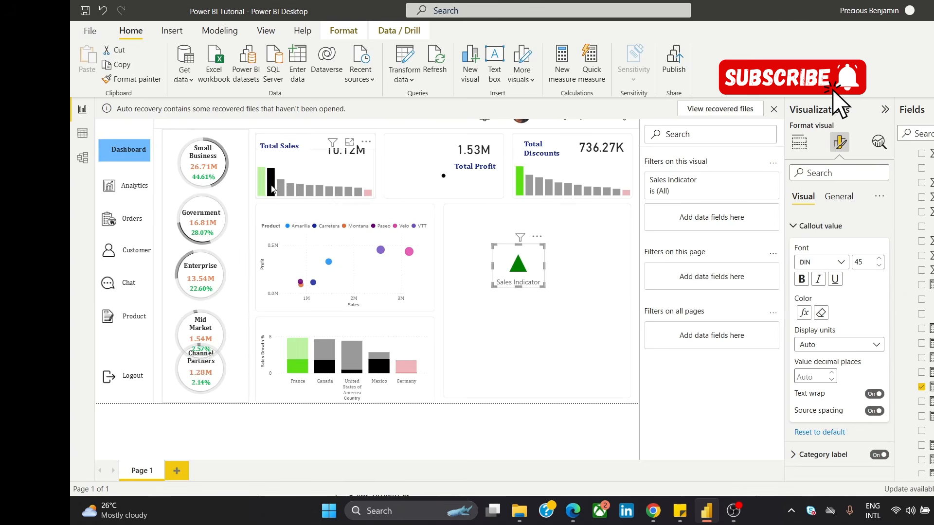
{"action": "left_click", "coordinate": [288, 188]}
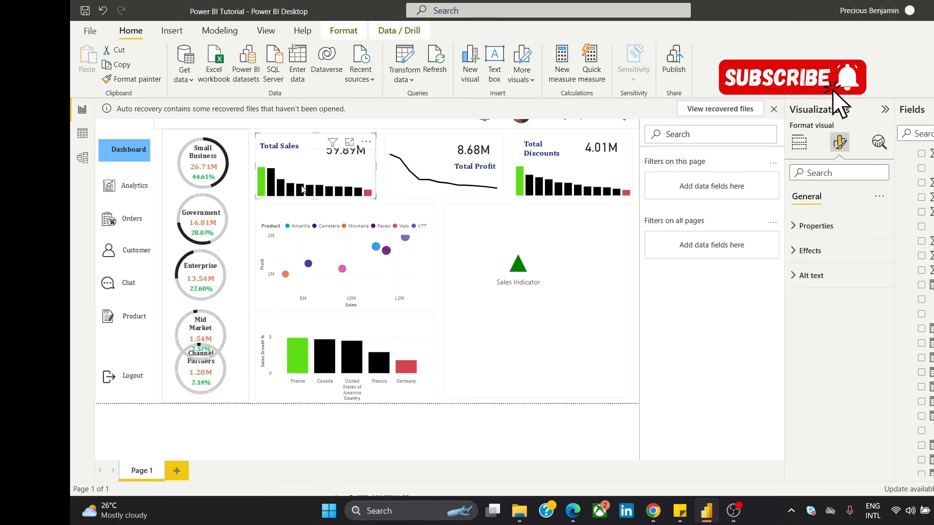
{"action": "left_click", "coordinate": [301, 189]}
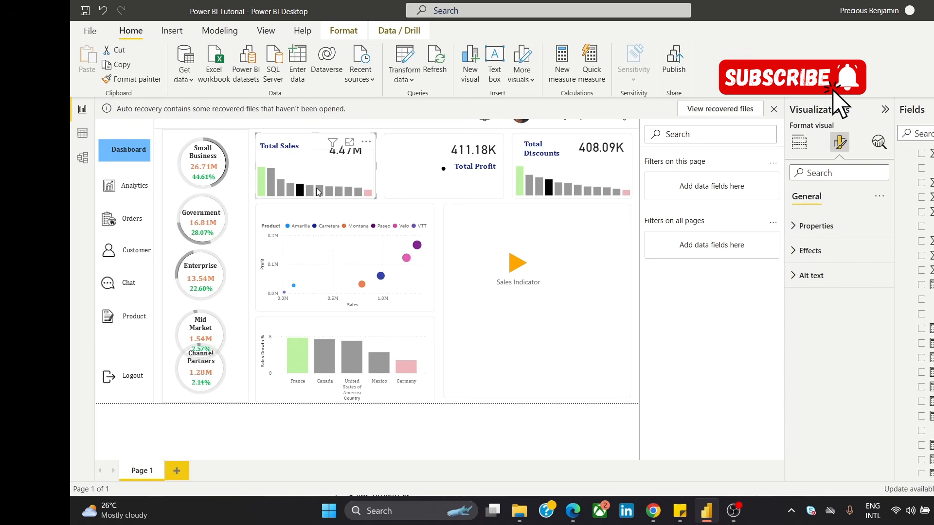
{"action": "left_click", "coordinate": [329, 190]}
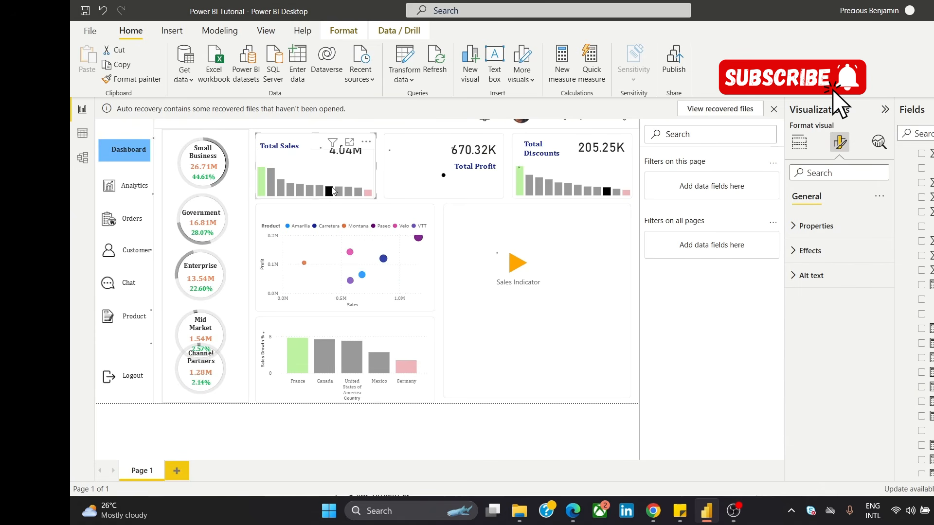
{"action": "left_click", "coordinate": [340, 192]}
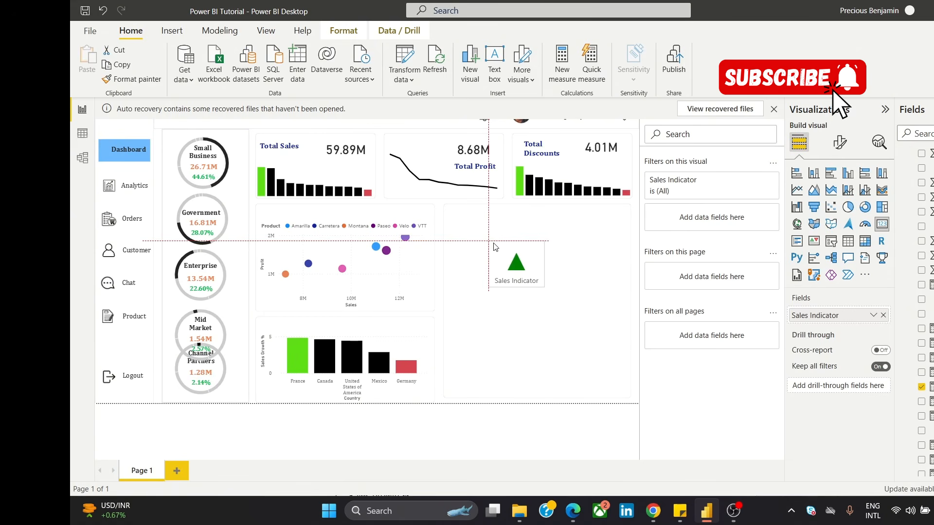
Step: Shrink the Sales Indicator card and place it inside the Total Sales panel, between the total figure and the shortest columns
{"action": "left_click_drag", "start_coordinate": [494, 247], "coordinate": [370, 162]}
{"action": "left_click", "coordinate": [475, 248]}
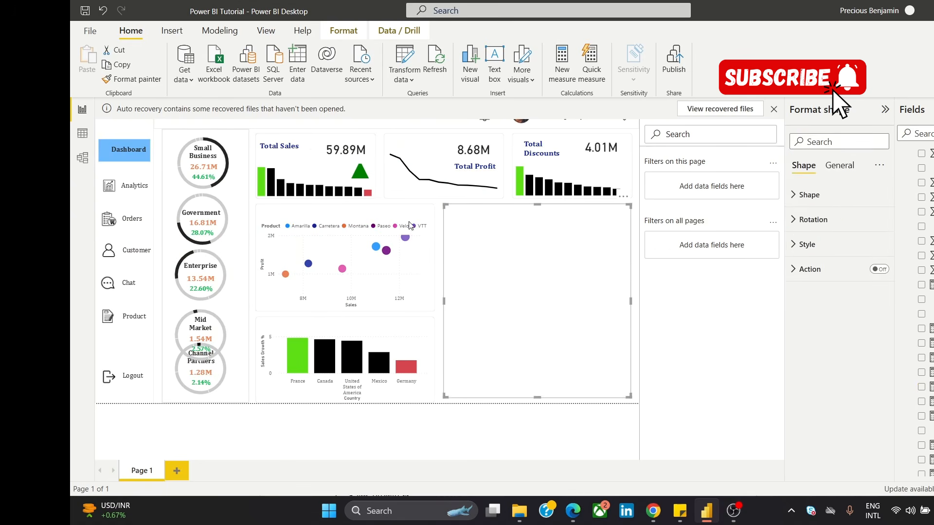
{"action": "left_click", "coordinate": [360, 170]}
{"action": "left_click_drag", "start_coordinate": [359, 162], "coordinate": [360, 161]}
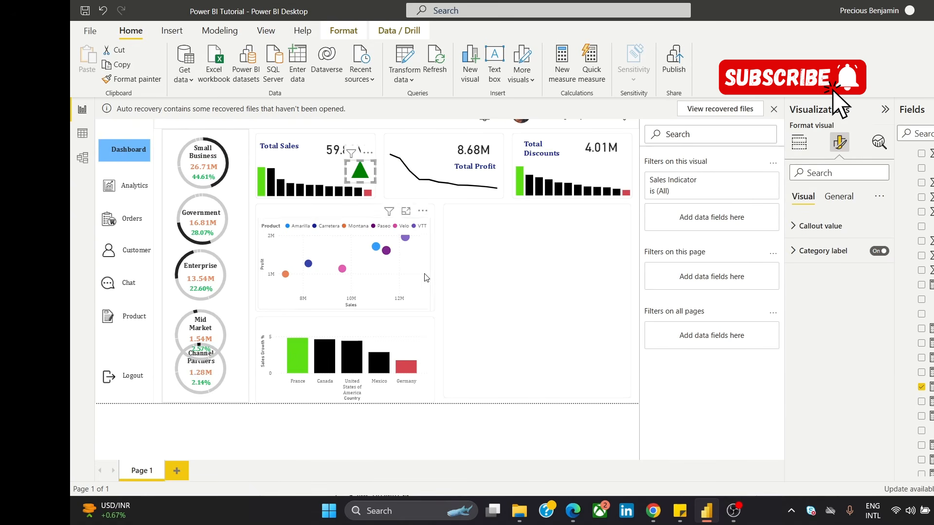
{"action": "left_click", "coordinate": [439, 288]}
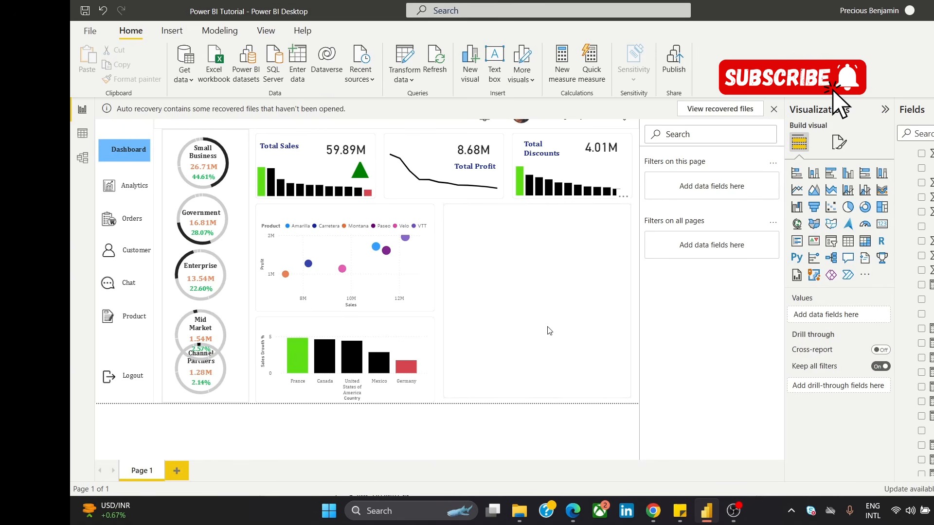
Step: Dismiss the auto recovery notice, choosing to view the recovered files later
{"action": "left_click", "coordinate": [774, 110]}
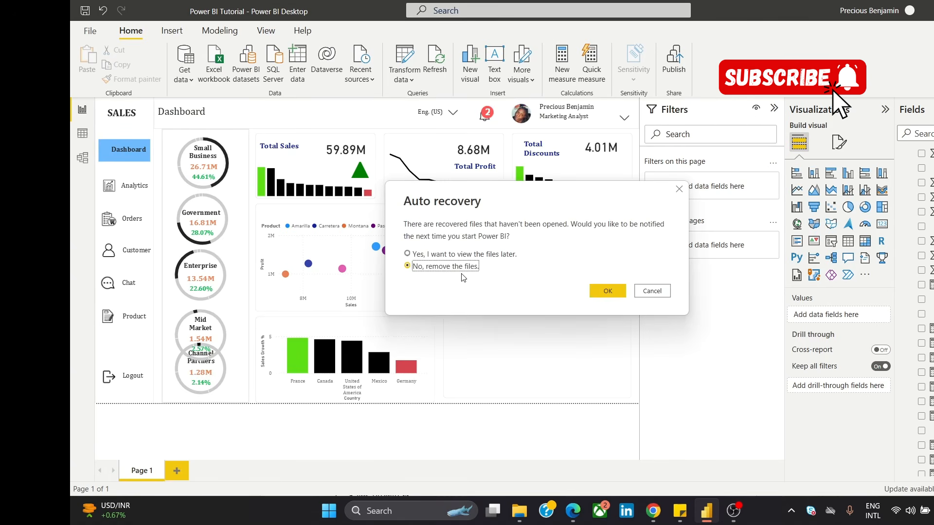
{"action": "left_click", "coordinate": [479, 253]}
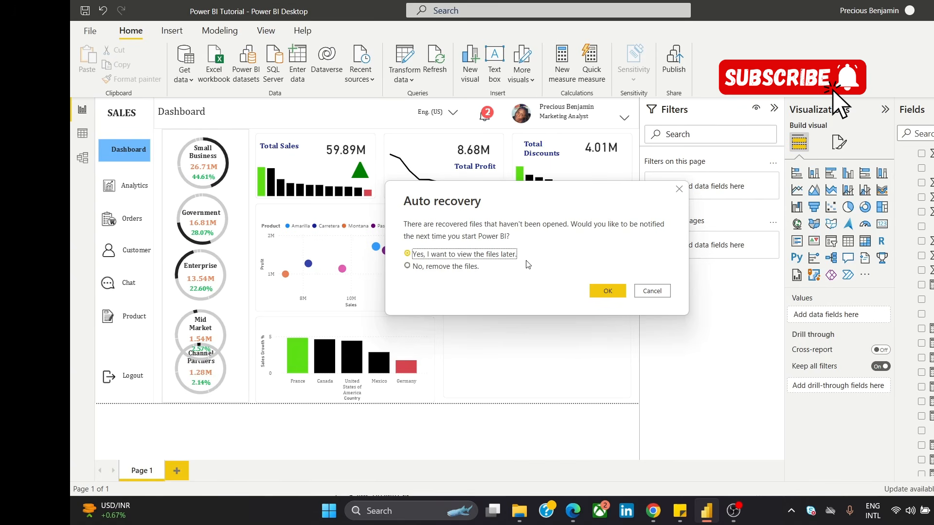
{"action": "left_click", "coordinate": [608, 291]}
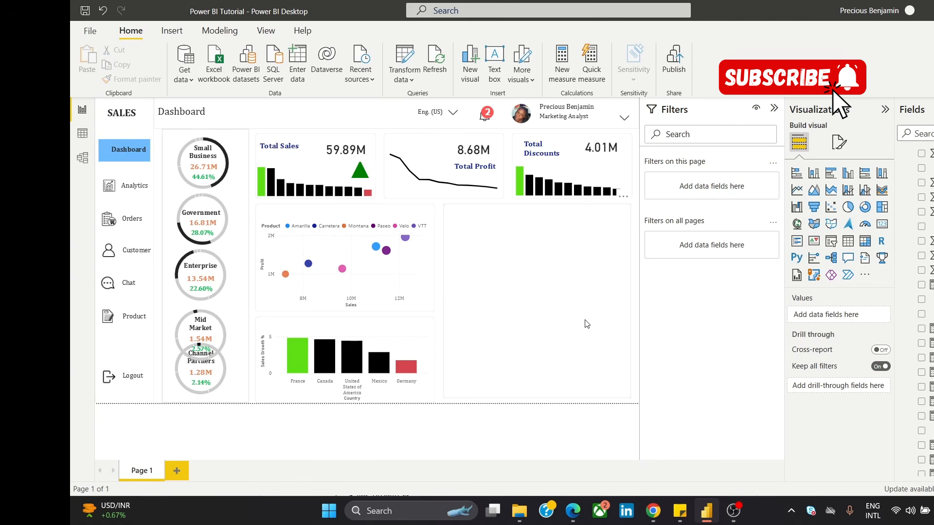
Step: Switch to Chrome and examine the UI Dashboard 3 reference image for the remaining map visual
{"action": "mouse_move", "coordinate": [654, 514]}
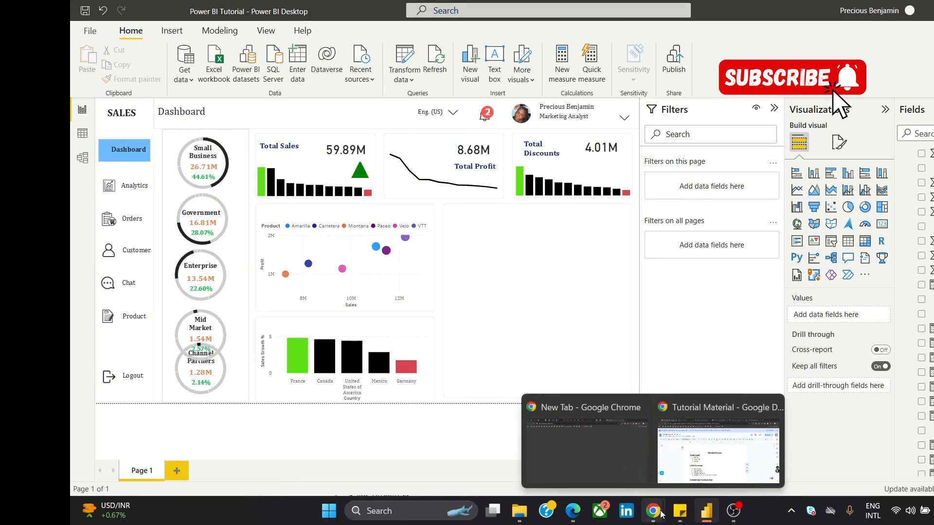
{"action": "left_click", "coordinate": [694, 456]}
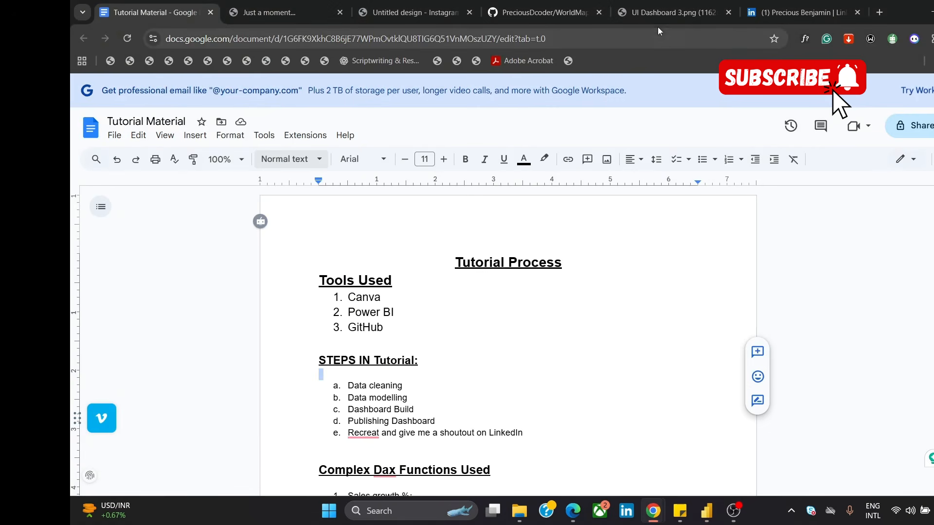
{"action": "left_click", "coordinate": [664, 14]}
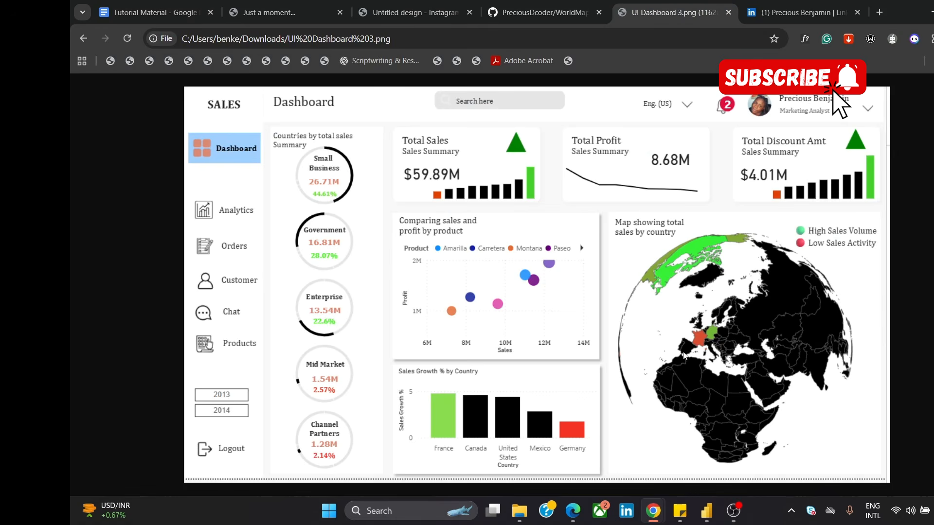
Step: Copy the Download worldmap link from the Tutorial Material document and open its WorldMap-Json-file GitHub repository in a new browser tab
{"action": "left_click", "coordinate": [146, 12]}
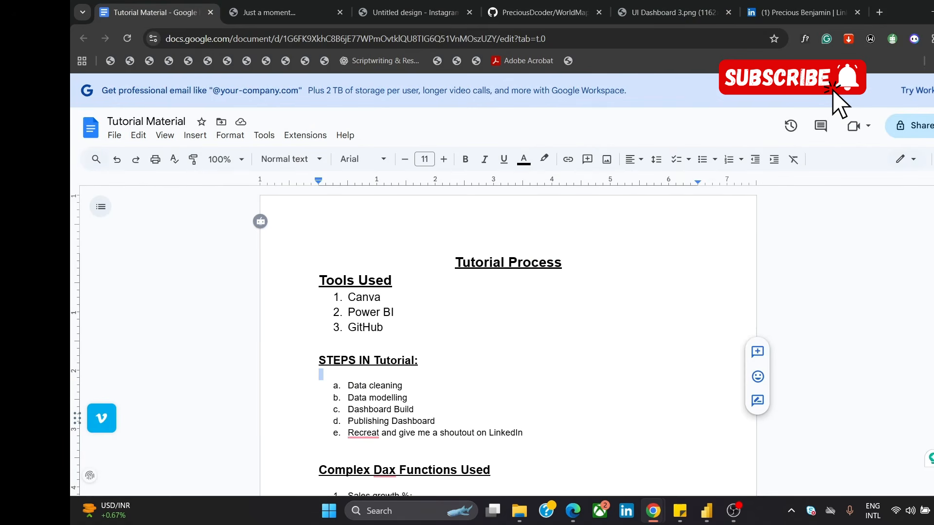
{"action": "scroll", "coordinate": [497, 286], "scroll_direction": "down", "scroll_amount": 20}
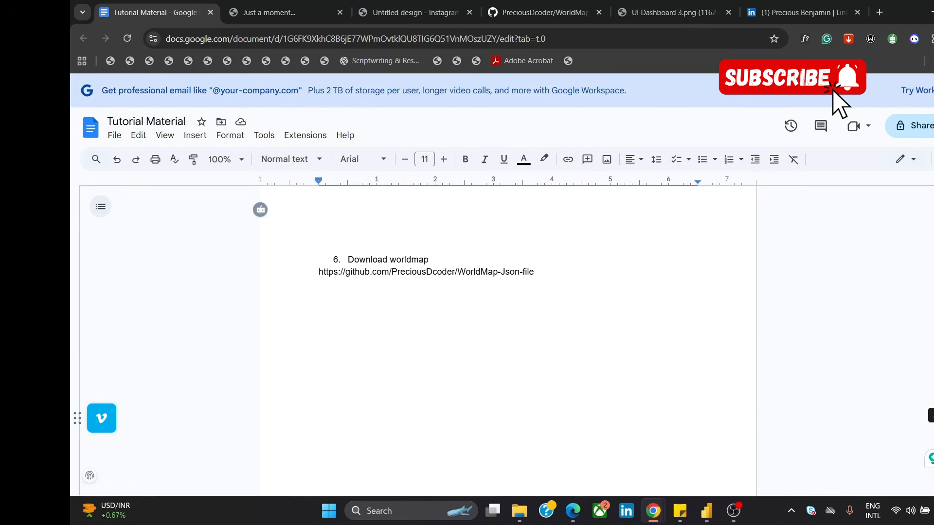
{"action": "left_click_drag", "start_coordinate": [535, 335], "coordinate": [321, 336]}
{"action": "key", "text": "ctrl+c"}
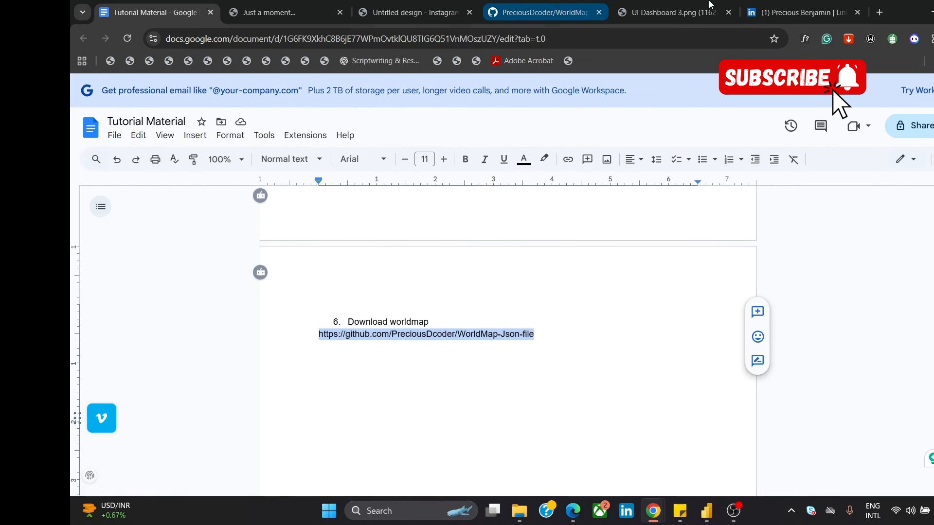
{"action": "left_click", "coordinate": [879, 13]}
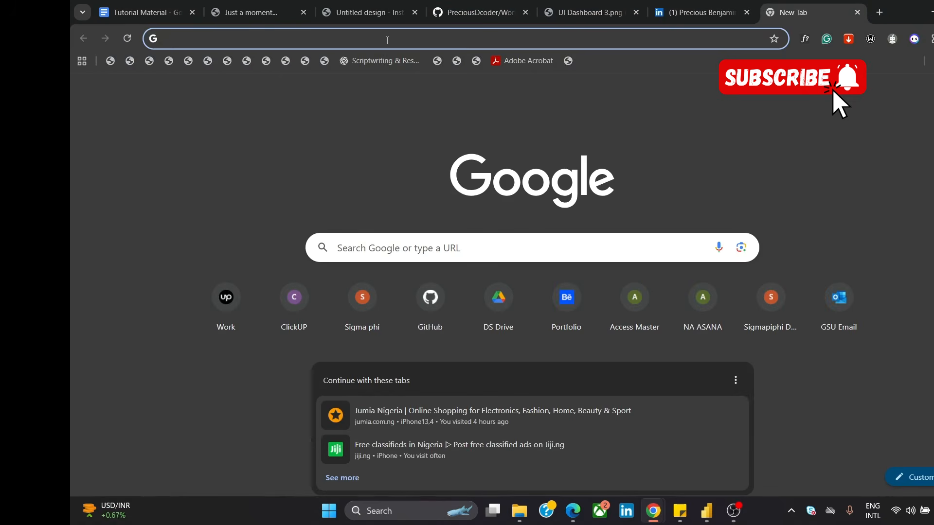
{"action": "key", "text": "ctrl+v"}
{"action": "left_click", "coordinate": [385, 63]}
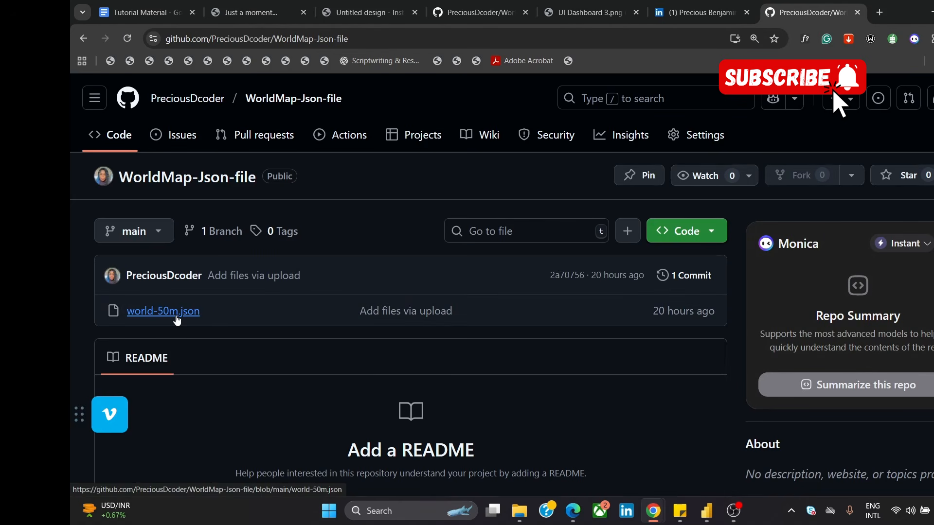
Step: Download world-50m.json from the WorldMap-Json-file repository, and return to the repository's main page
{"action": "left_click", "coordinate": [176, 316]}
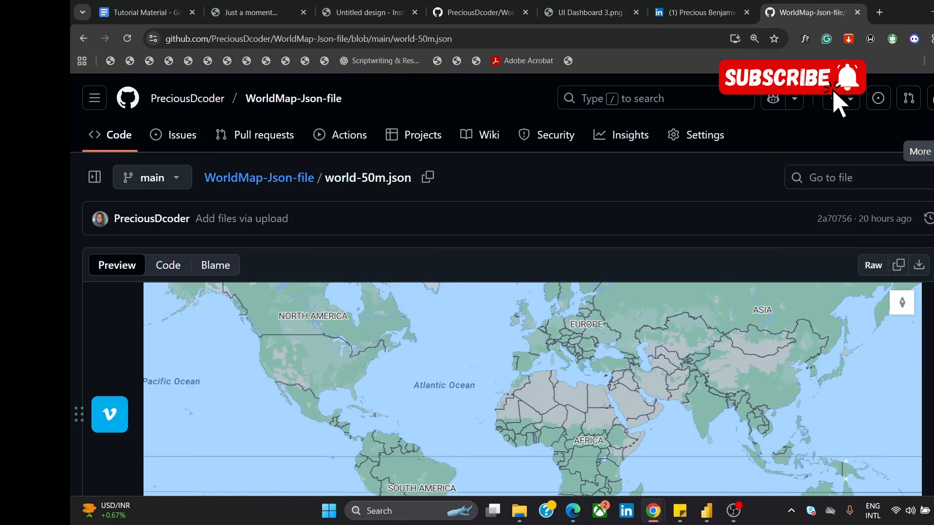
{"action": "left_click", "coordinate": [918, 265]}
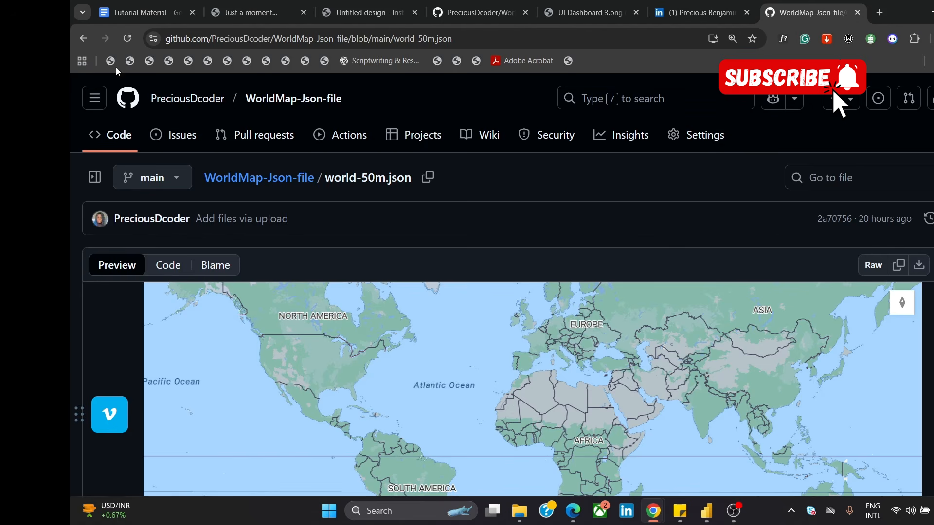
{"action": "left_click", "coordinate": [83, 38]}
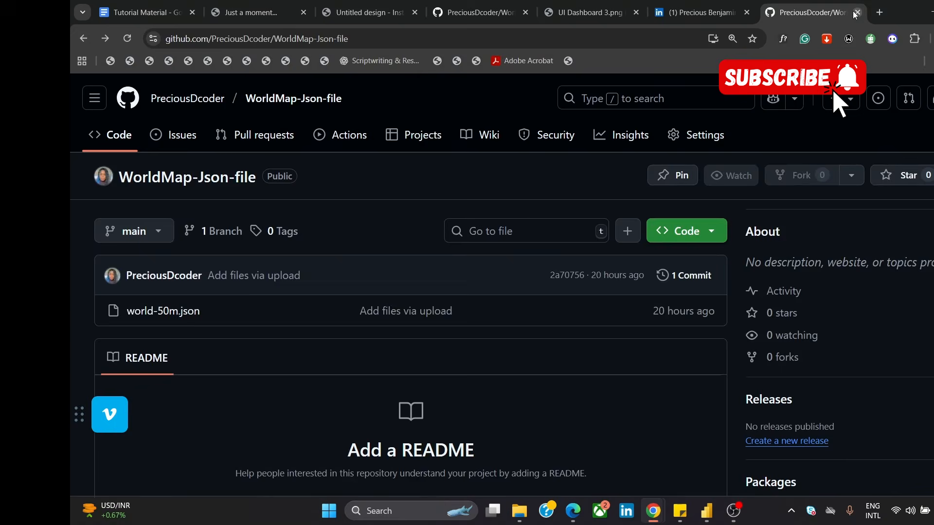
Step: Switch to Power BI Desktop, insert a shape map visual, and place and size it inside the empty panel beside the scatter and growth charts
{"action": "mouse_move", "coordinate": [707, 511]}
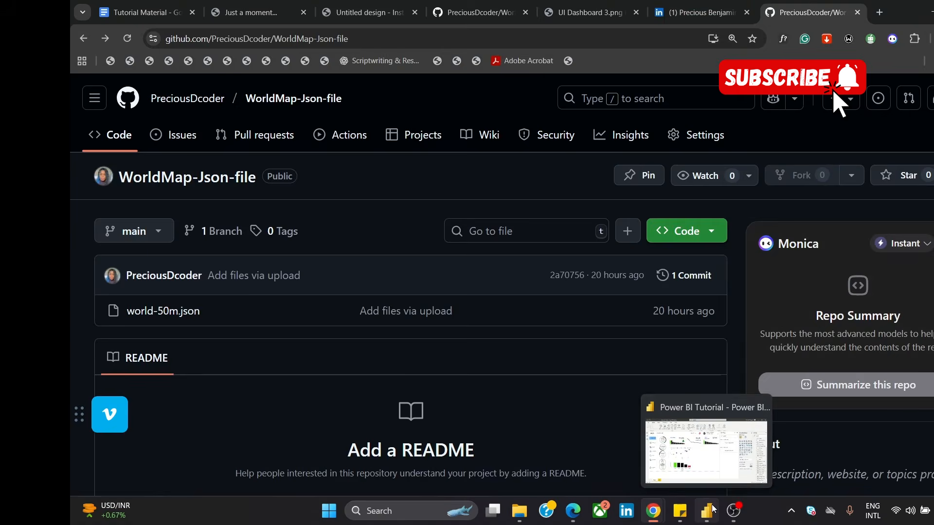
{"action": "left_click", "coordinate": [739, 473]}
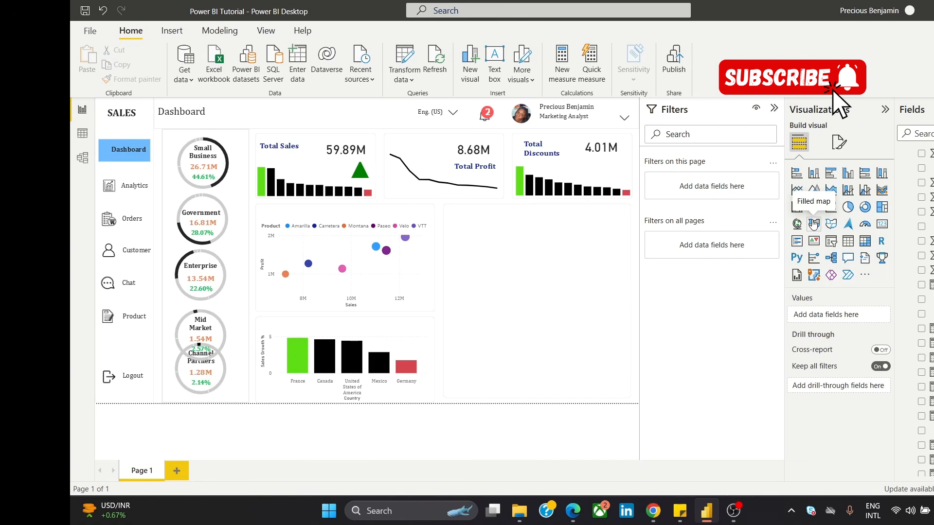
{"action": "left_click", "coordinate": [830, 224]}
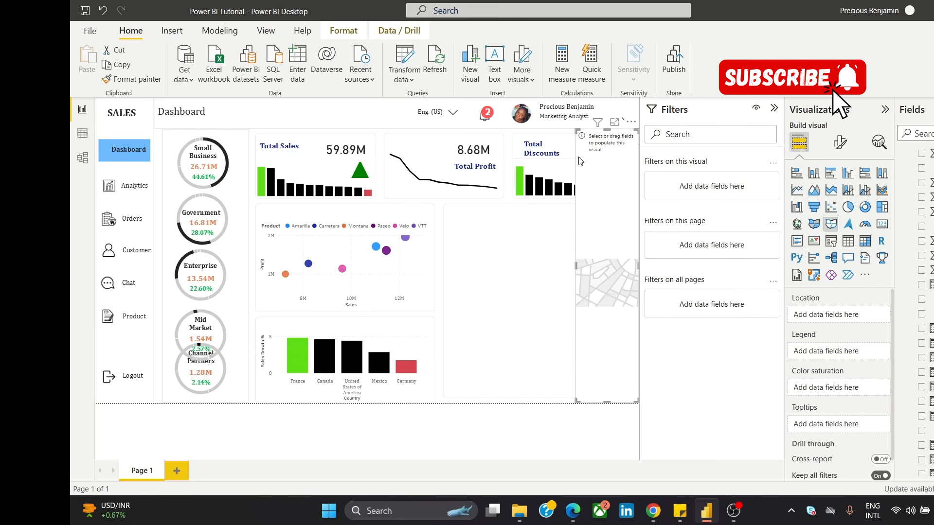
{"action": "left_click_drag", "start_coordinate": [580, 160], "coordinate": [455, 304]}
{"action": "left_click_drag", "start_coordinate": [556, 301], "coordinate": [613, 333]}
{"action": "mouse_move", "coordinate": [564, 228]}
{"action": "left_mouse_down"}
{"action": "mouse_move", "coordinate": [578, 224]}
{"action": "mouse_move", "coordinate": [570, 228]}
{"action": "left_mouse_up"}
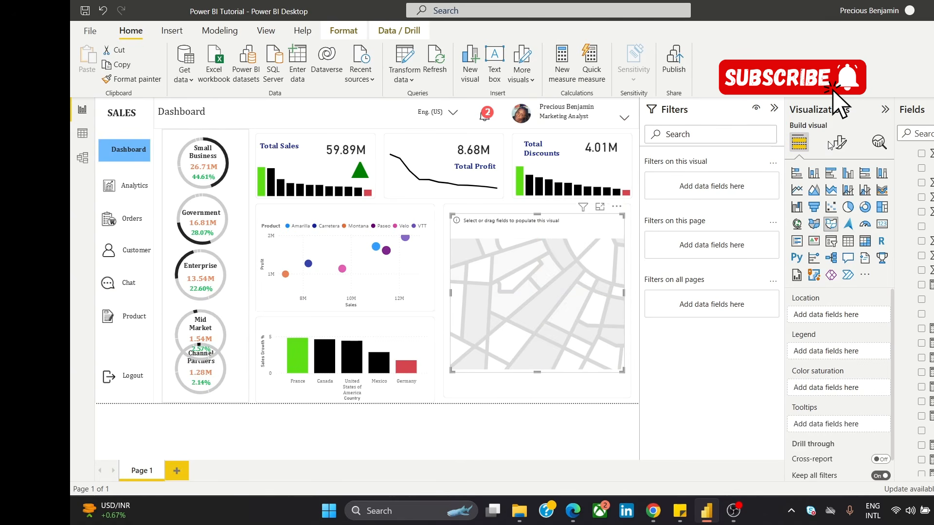
Step: Assign Country as the shape map's location and Total Sales as its color saturation
{"action": "left_click", "coordinate": [839, 148]}
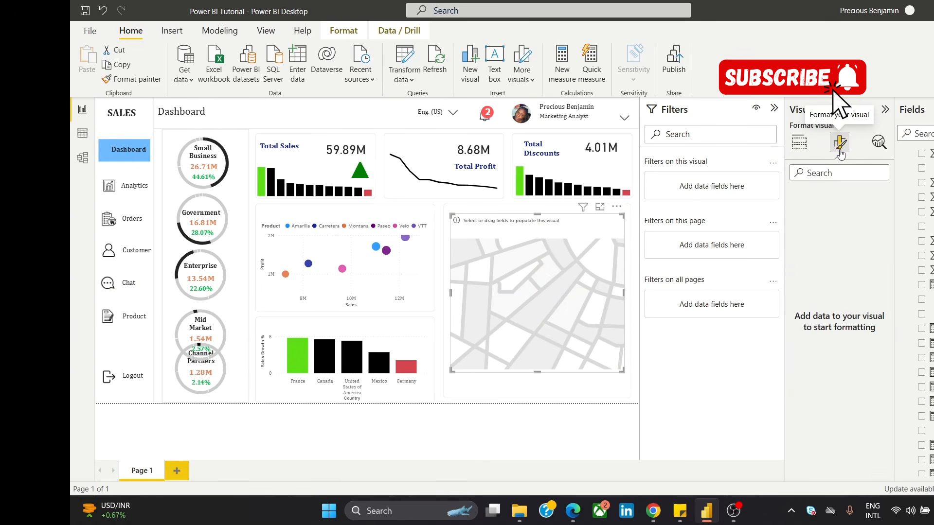
{"action": "left_click", "coordinate": [799, 144]}
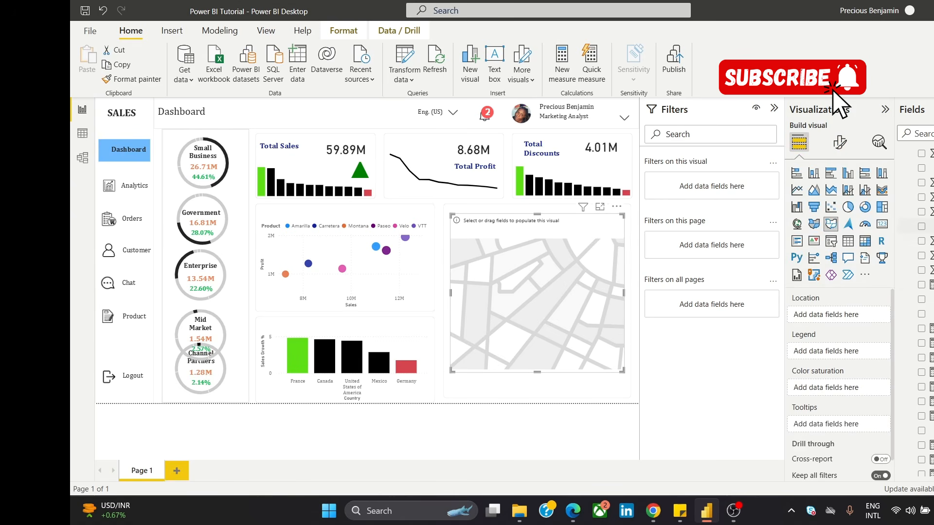
{"action": "scroll", "coordinate": [916, 311], "scroll_direction": "up", "scroll_amount": 3}
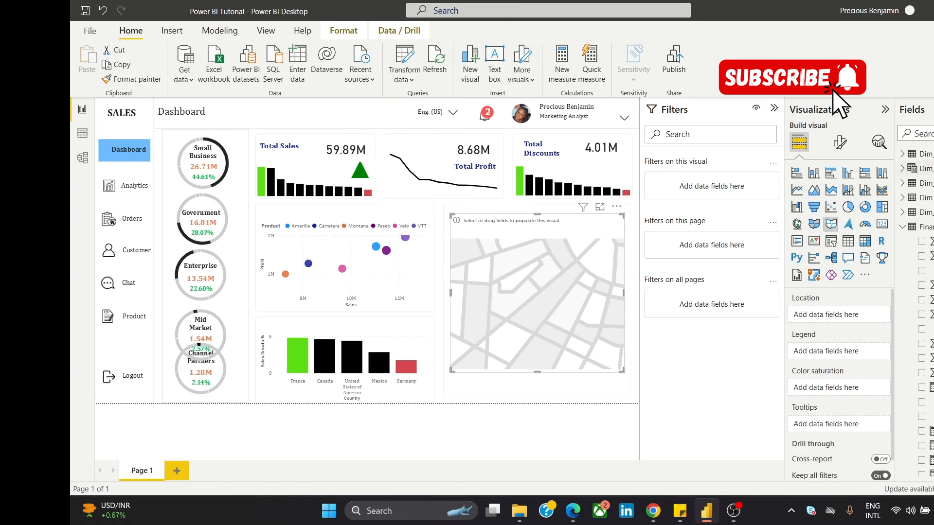
{"action": "left_click", "coordinate": [902, 154]}
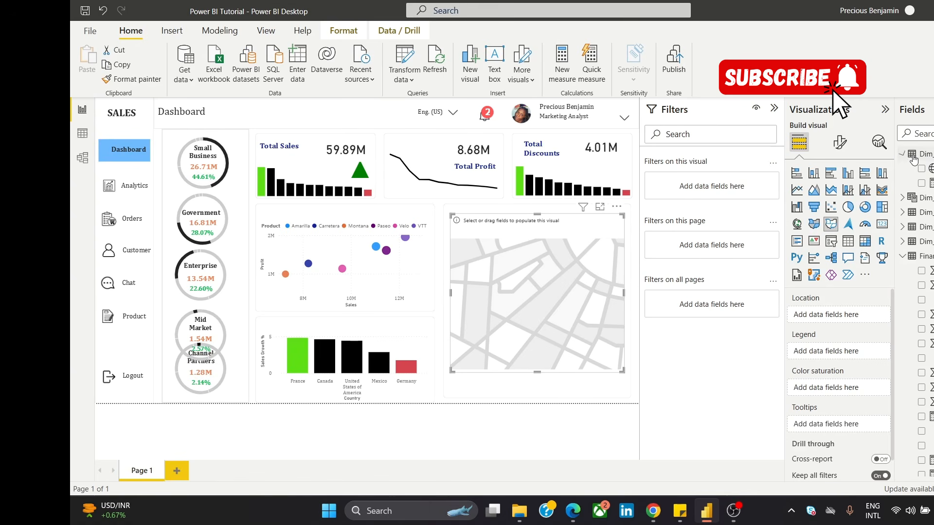
{"action": "left_click_drag", "start_coordinate": [929, 168], "coordinate": [840, 311]}
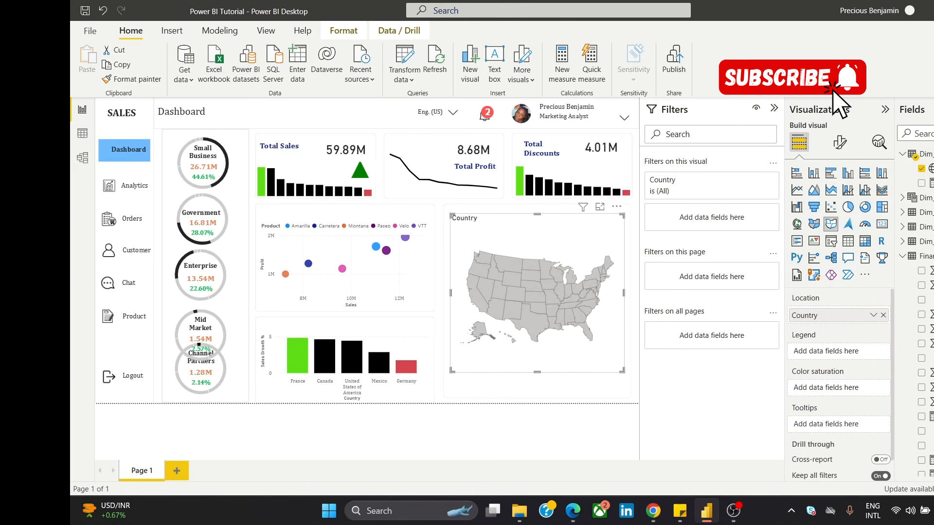
{"action": "scroll", "coordinate": [917, 311], "scroll_direction": "down", "scroll_amount": 5}
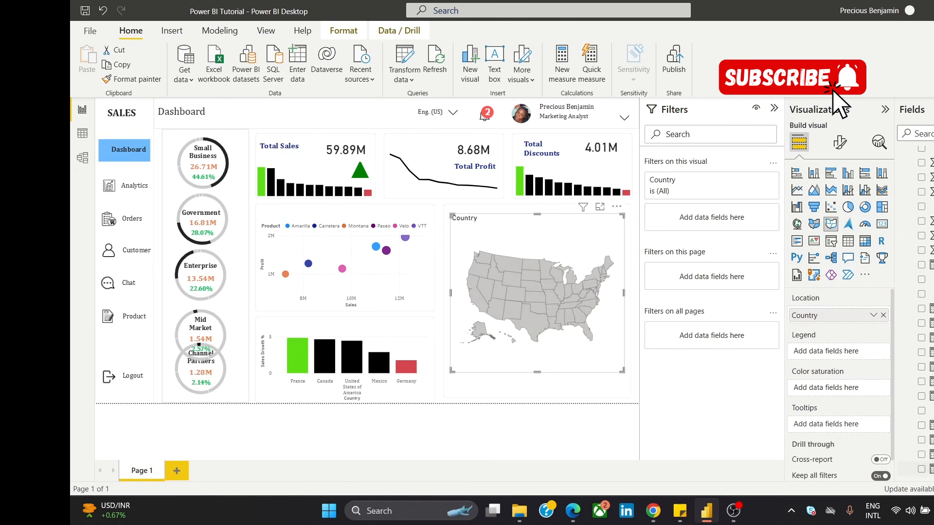
{"action": "left_click_drag", "start_coordinate": [924, 468], "coordinate": [844, 390]}
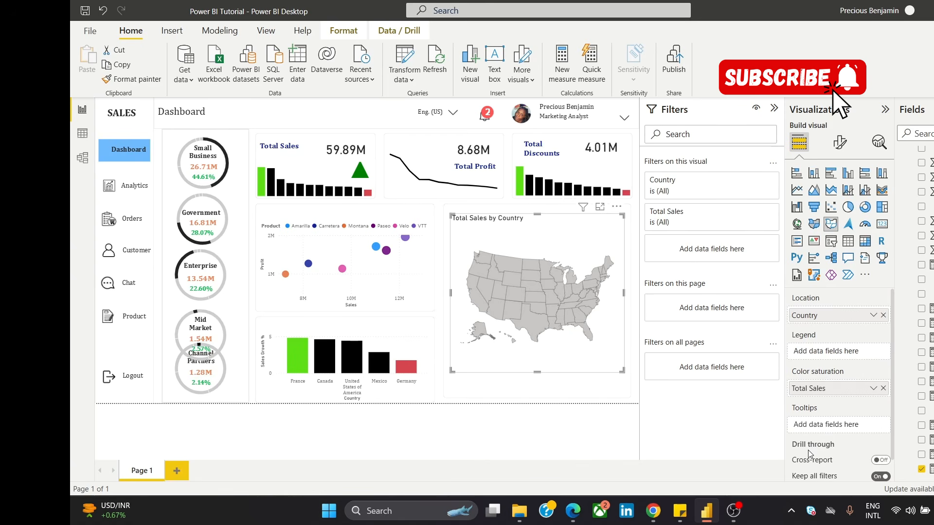
Step: Set the shape map's type to Custom map and load the downloaded world-50m (1) JSON file
{"action": "left_click", "coordinate": [842, 151]}
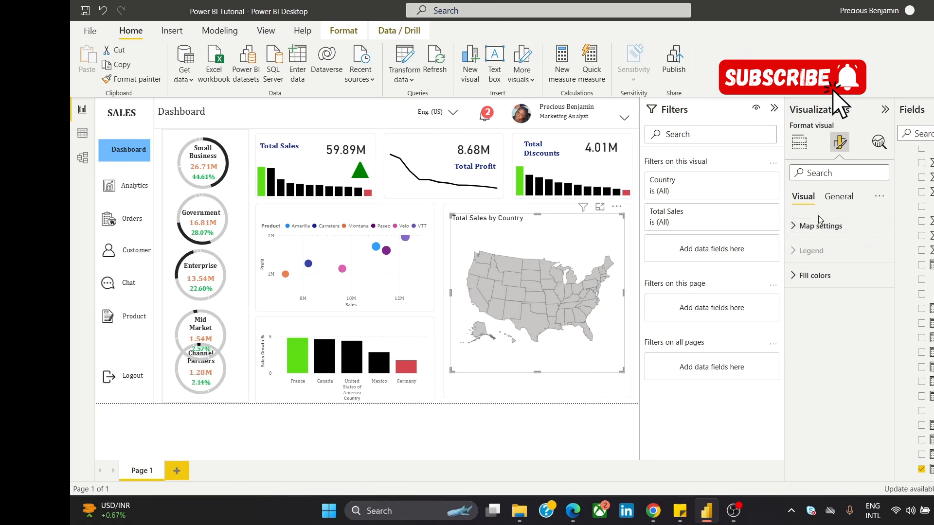
{"action": "left_click", "coordinate": [818, 232]}
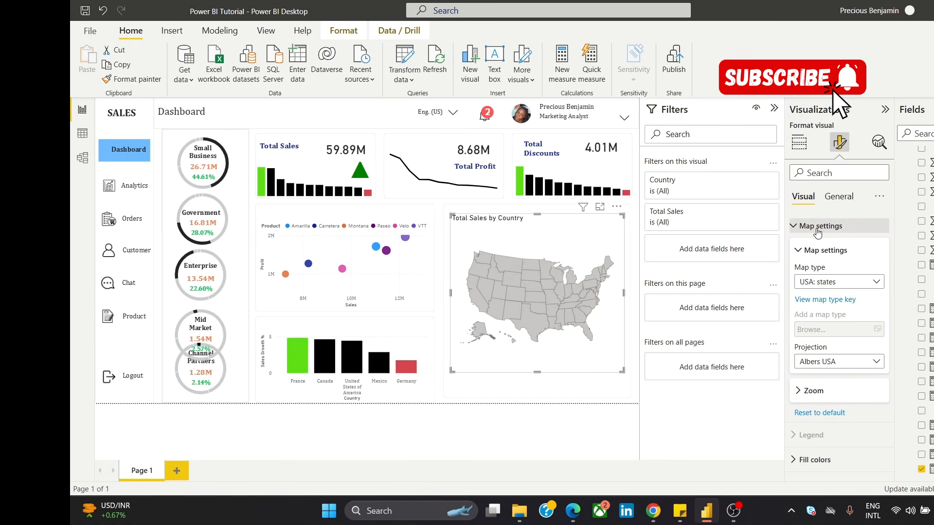
{"action": "left_click", "coordinate": [851, 284]}
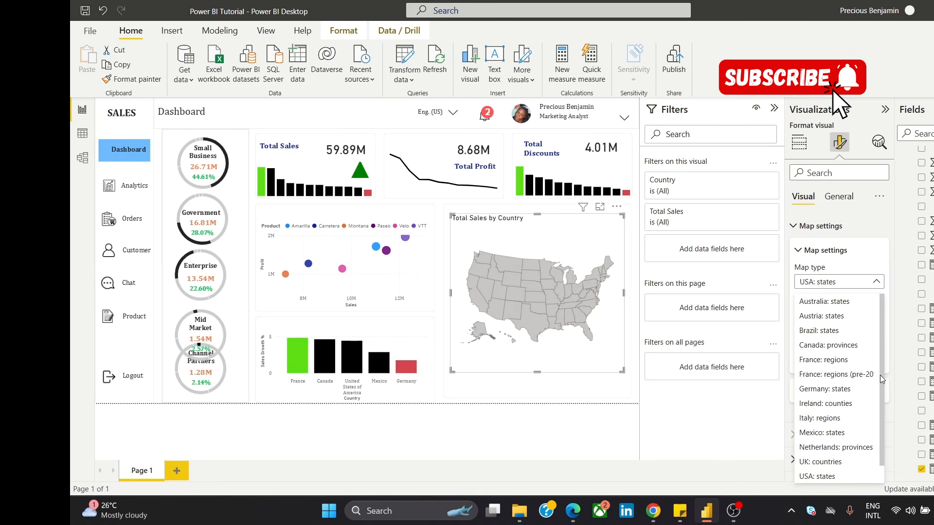
{"action": "scroll", "coordinate": [870, 390], "scroll_direction": "down", "scroll_amount": 1}
{"action": "left_click", "coordinate": [827, 474]}
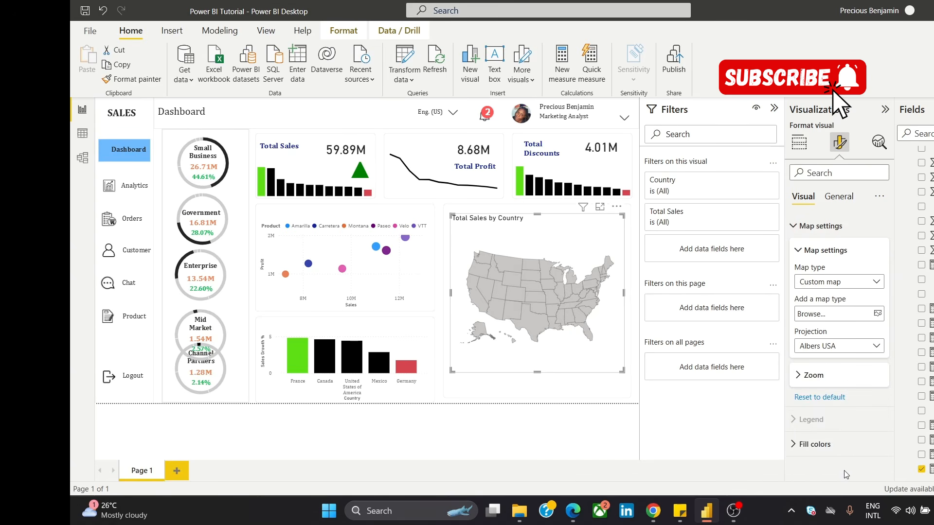
{"action": "left_click", "coordinate": [875, 315]}
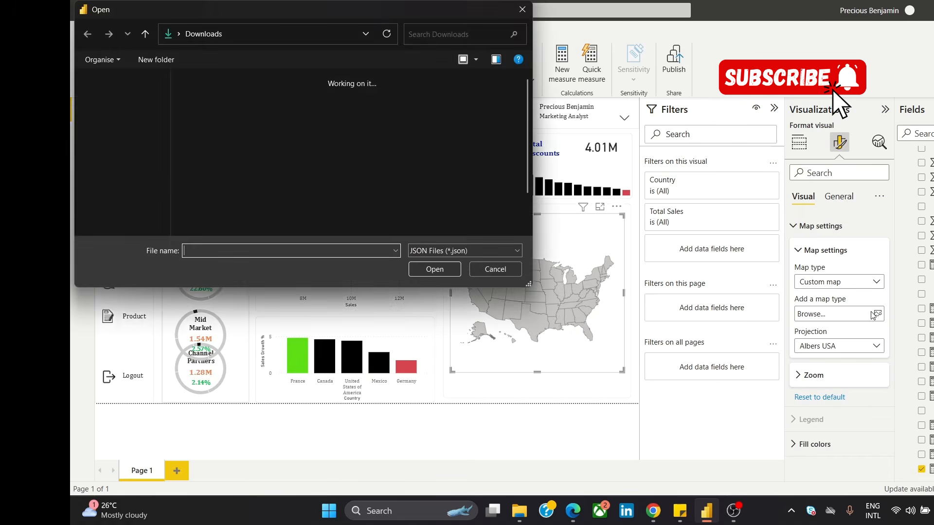
{"action": "left_click", "coordinate": [199, 115]}
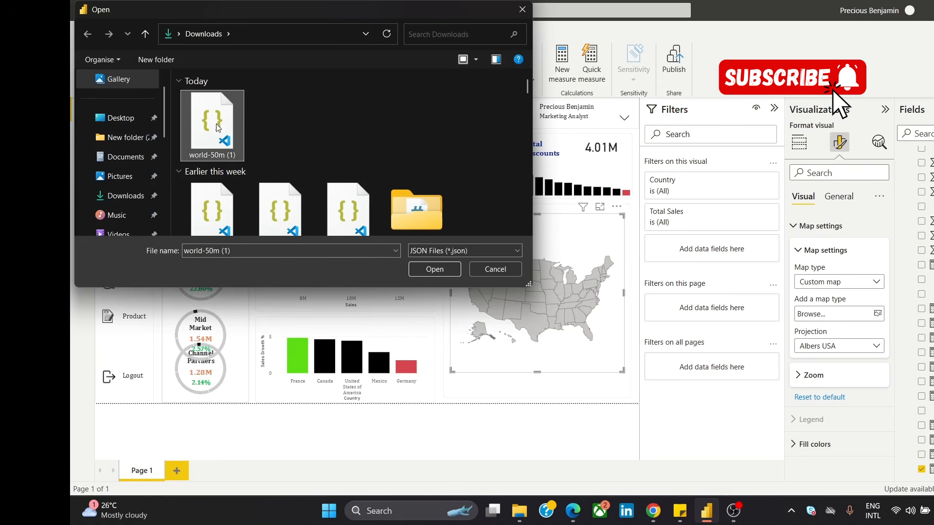
{"action": "left_click", "coordinate": [441, 268]}
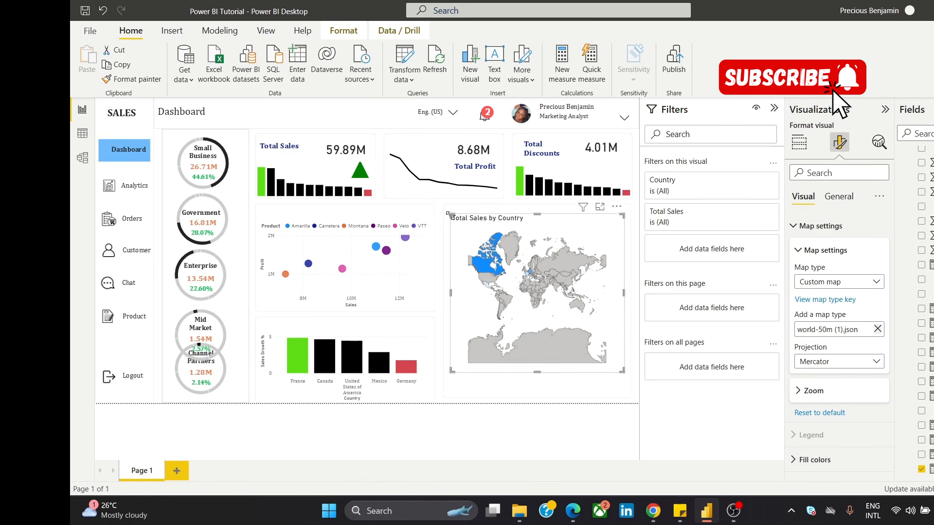
Step: Enlarge and reposition the world map to fill its panel, and set its projection to Orthographic
{"action": "left_click_drag", "start_coordinate": [444, 211], "coordinate": [441, 204]}
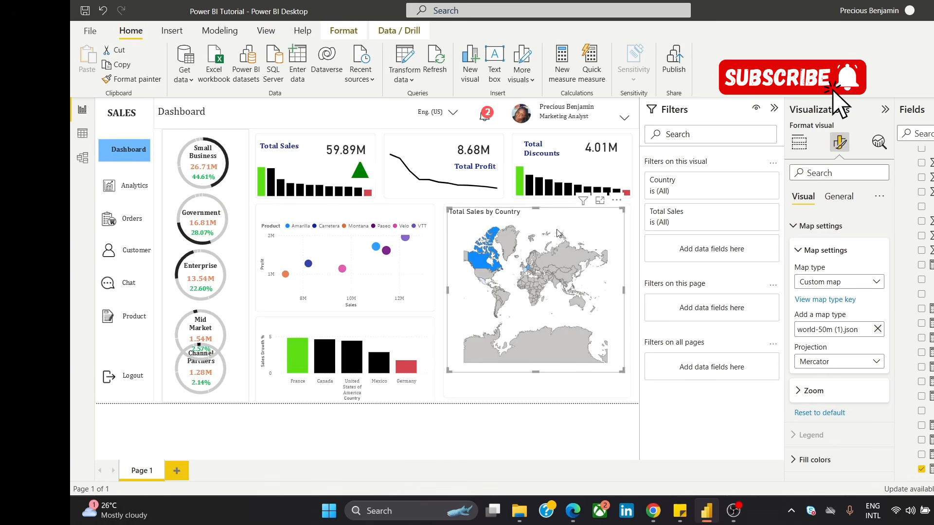
{"action": "mouse_move", "coordinate": [615, 201]}
{"action": "left_mouse_down"}
{"action": "mouse_move", "coordinate": [616, 226]}
{"action": "mouse_move", "coordinate": [615, 208]}
{"action": "left_mouse_up"}
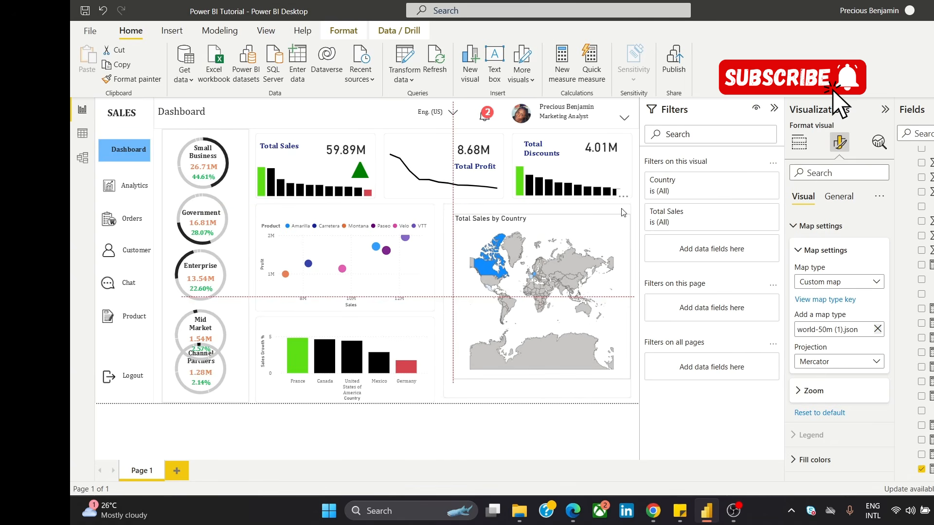
{"action": "left_click_drag", "start_coordinate": [463, 377], "coordinate": [455, 382]}
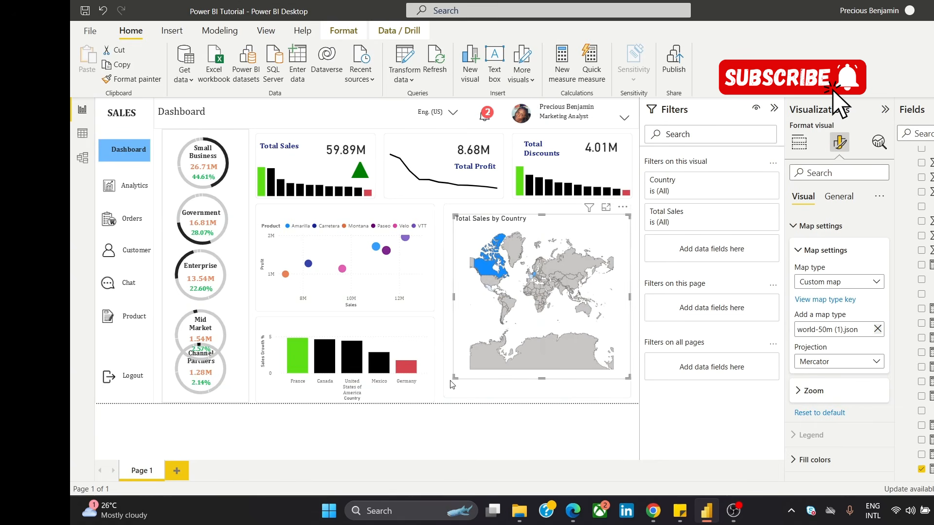
{"action": "left_click_drag", "start_coordinate": [623, 214], "coordinate": [624, 223]}
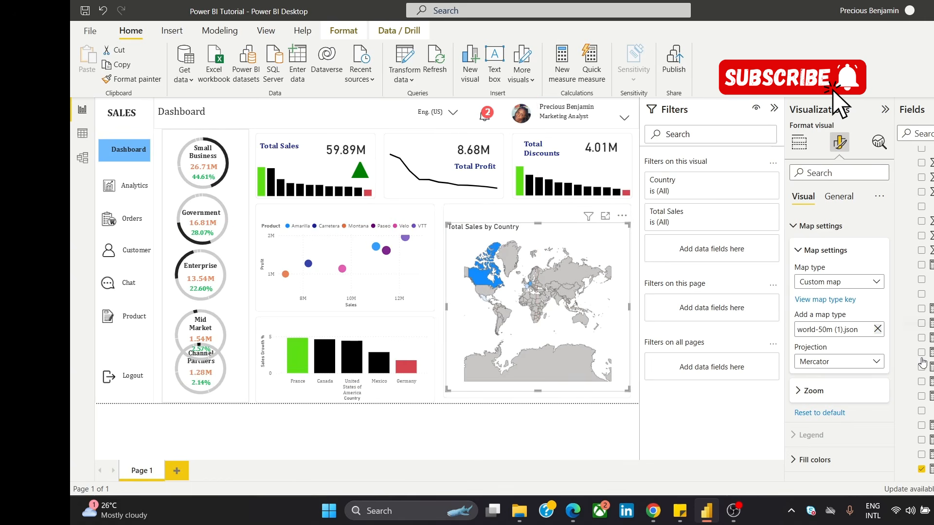
{"action": "left_click", "coordinate": [869, 365]}
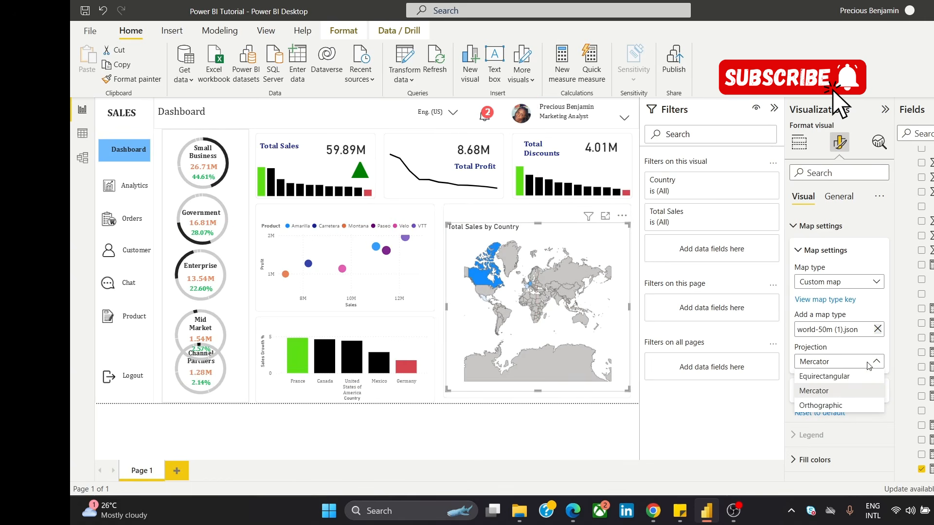
{"action": "left_click", "coordinate": [849, 406]}
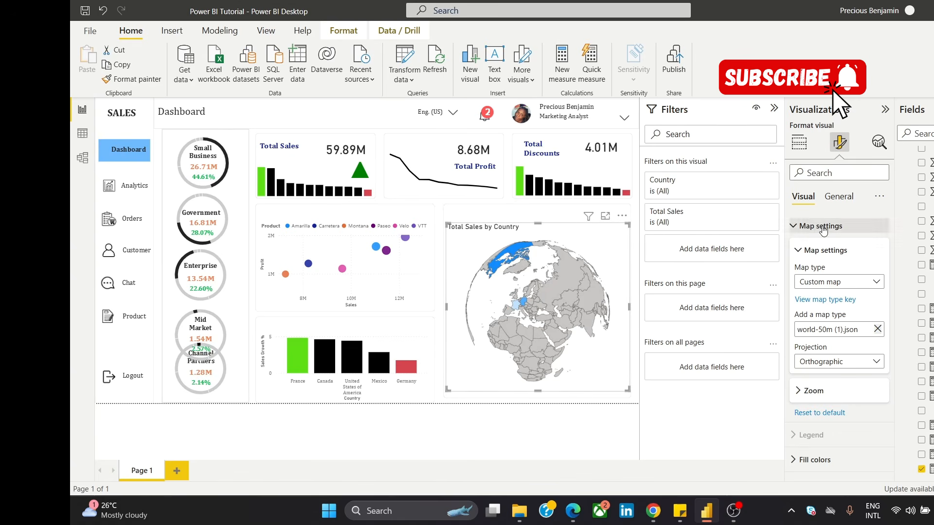
Step: Set the map's minimum fill color to red
{"action": "left_click", "coordinate": [800, 144]}
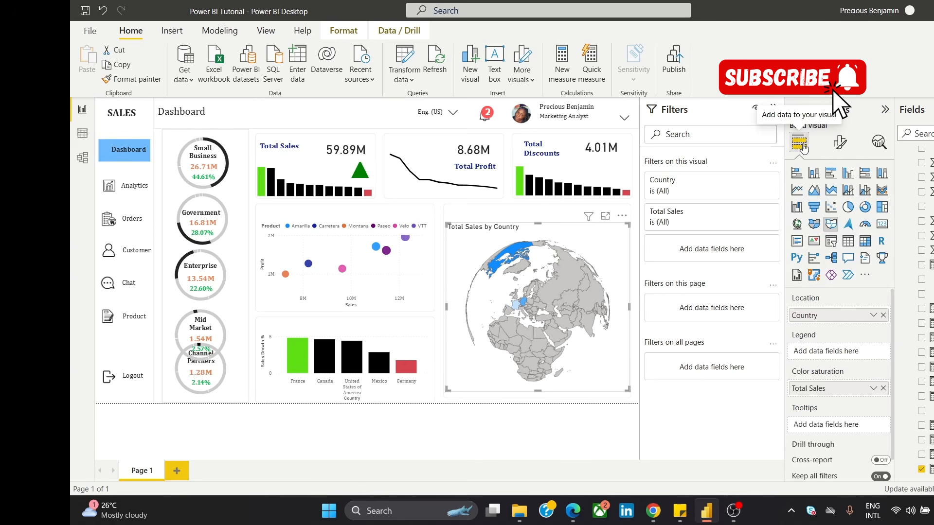
{"action": "left_click", "coordinate": [840, 142]}
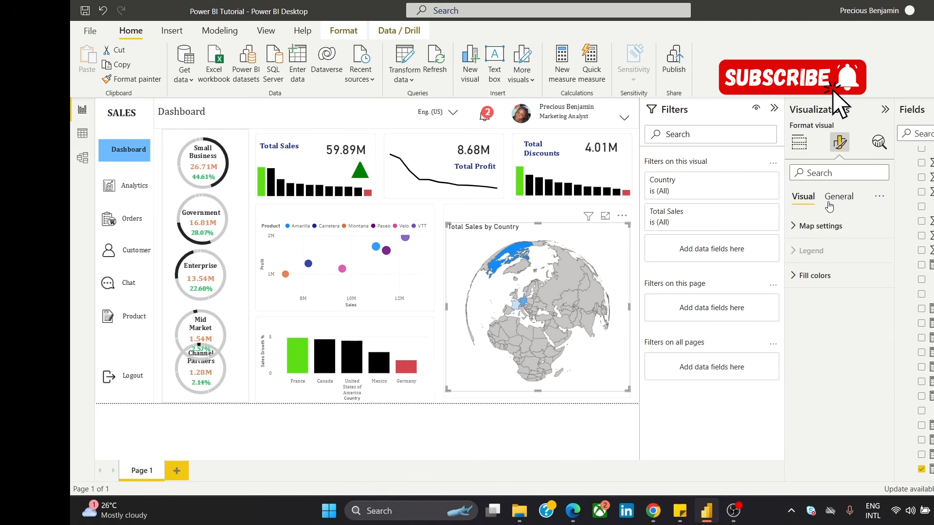
{"action": "left_click", "coordinate": [824, 228]}
{"action": "left_click", "coordinate": [822, 226]}
{"action": "left_click", "coordinate": [810, 276]}
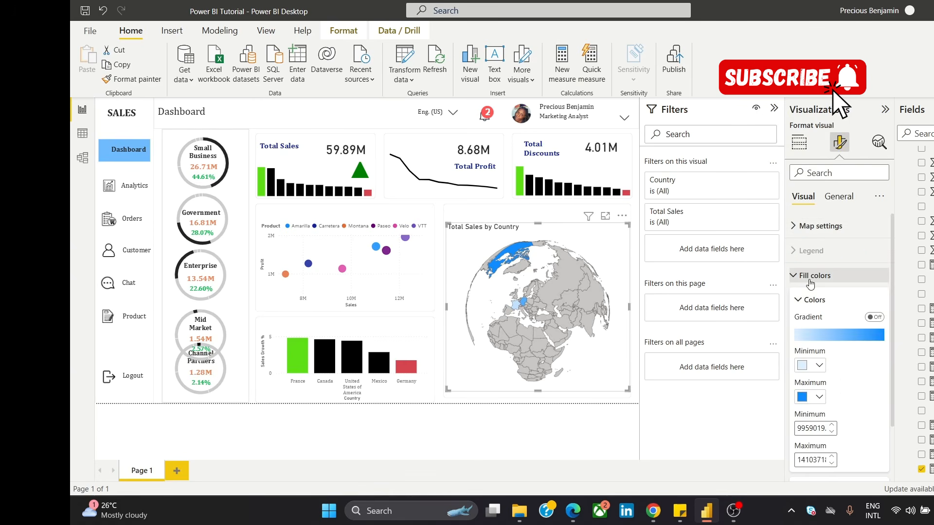
{"action": "left_click", "coordinate": [805, 367]}
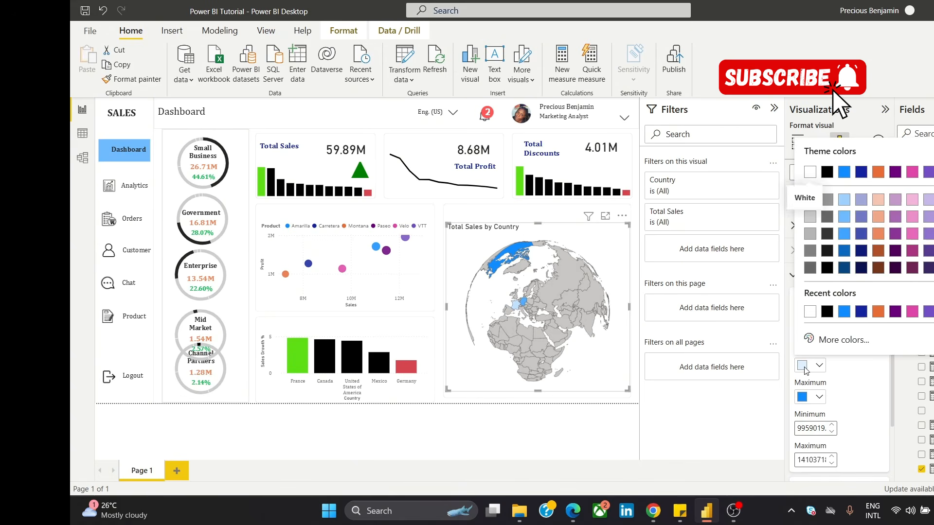
{"action": "left_click", "coordinate": [933, 312]}
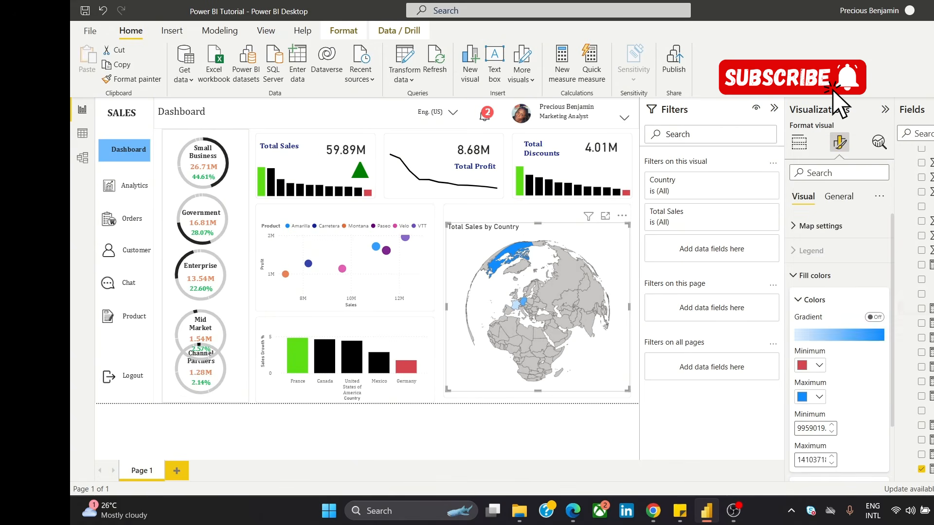
Step: Set the map's maximum fill color to the custom green #60E916
{"action": "left_click", "coordinate": [807, 398]}
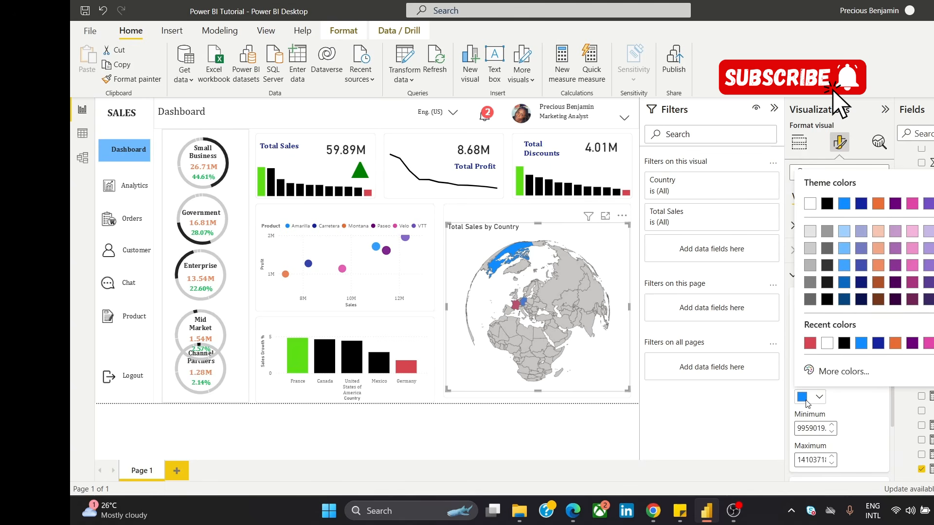
{"action": "left_click", "coordinate": [844, 371]}
{"action": "left_click", "coordinate": [850, 326]}
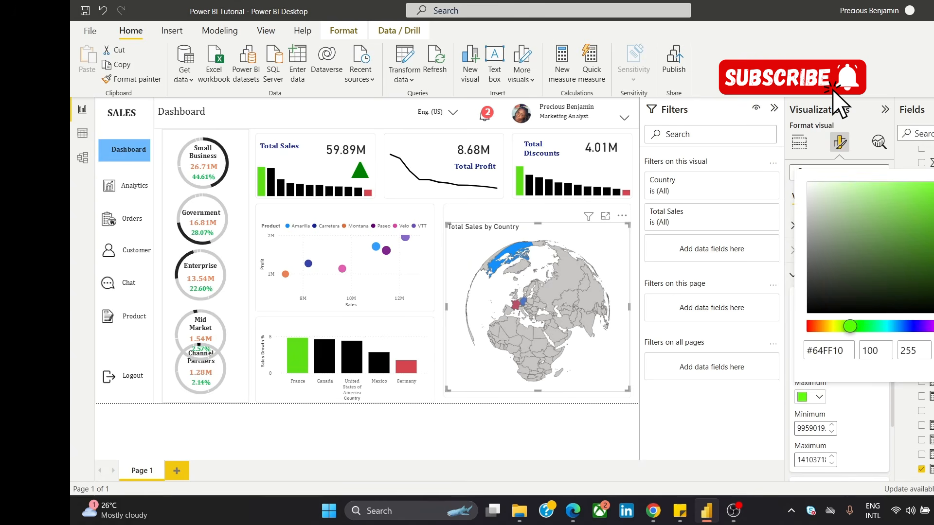
{"action": "left_click", "coordinate": [933, 193]}
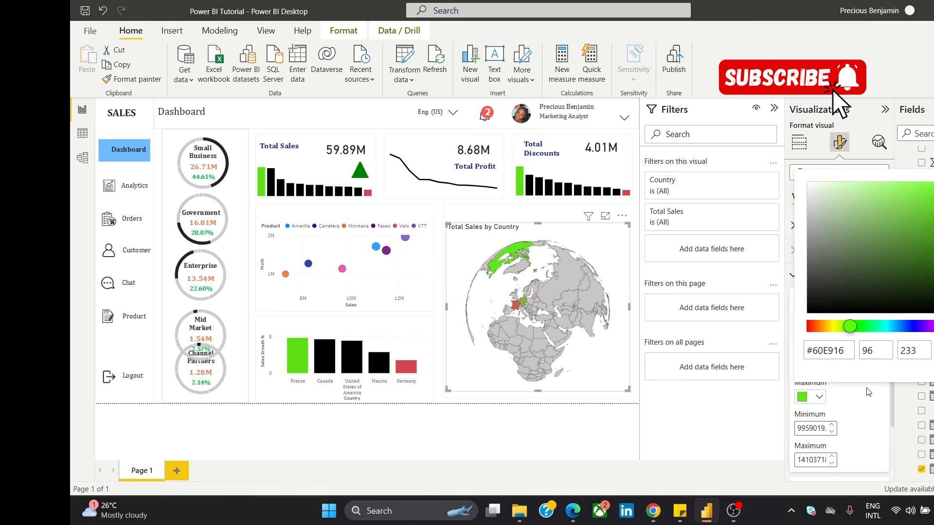
{"action": "left_click", "coordinate": [845, 397]}
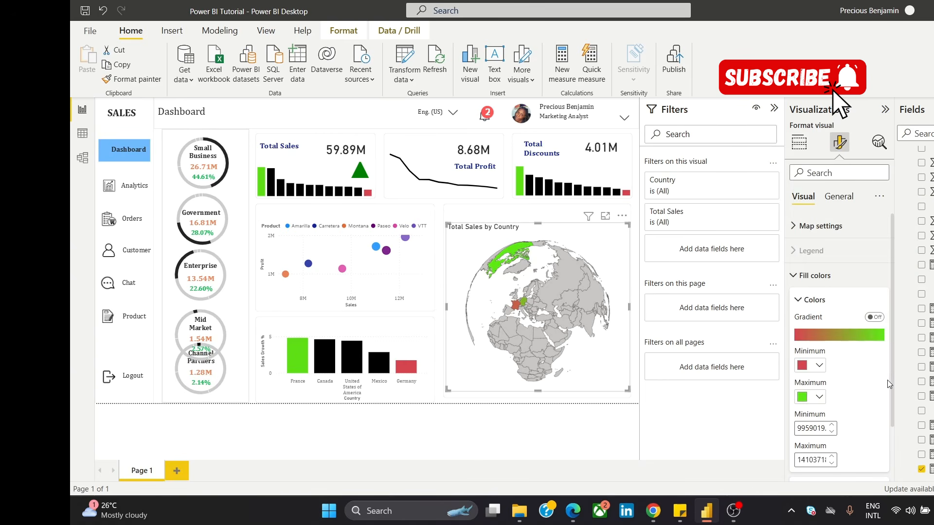
Step: Set the fill color of the world map's blank areas to black
{"action": "left_click_drag", "start_coordinate": [893, 369], "coordinate": [889, 422]}
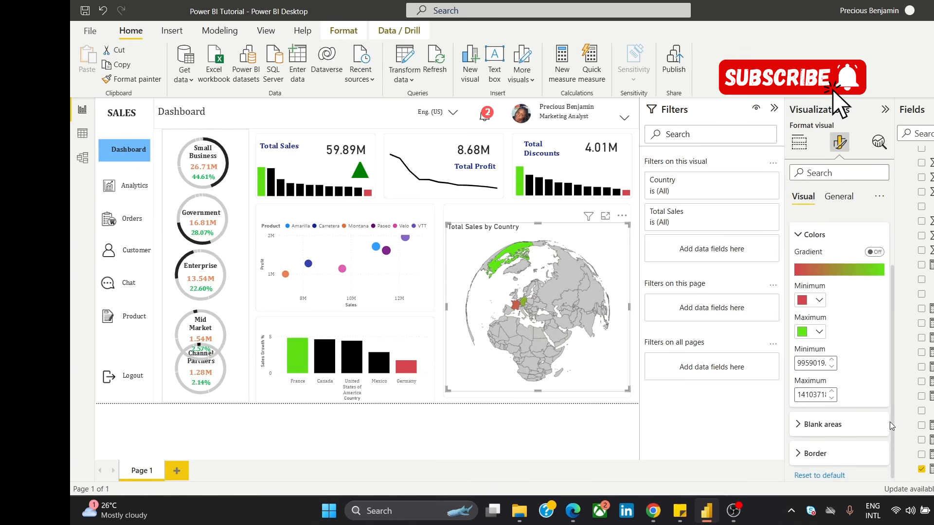
{"action": "left_click", "coordinate": [850, 420]}
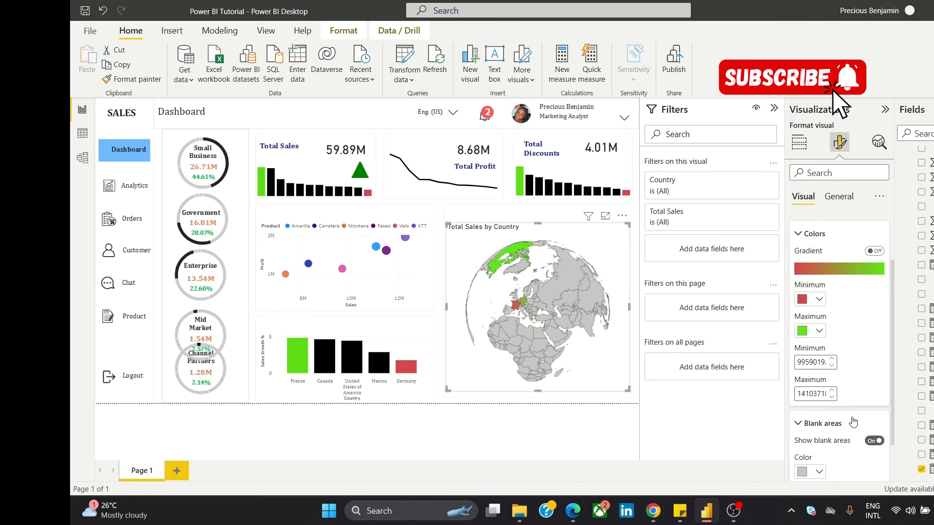
{"action": "left_click", "coordinate": [805, 473]}
{"action": "left_click", "coordinate": [827, 279]}
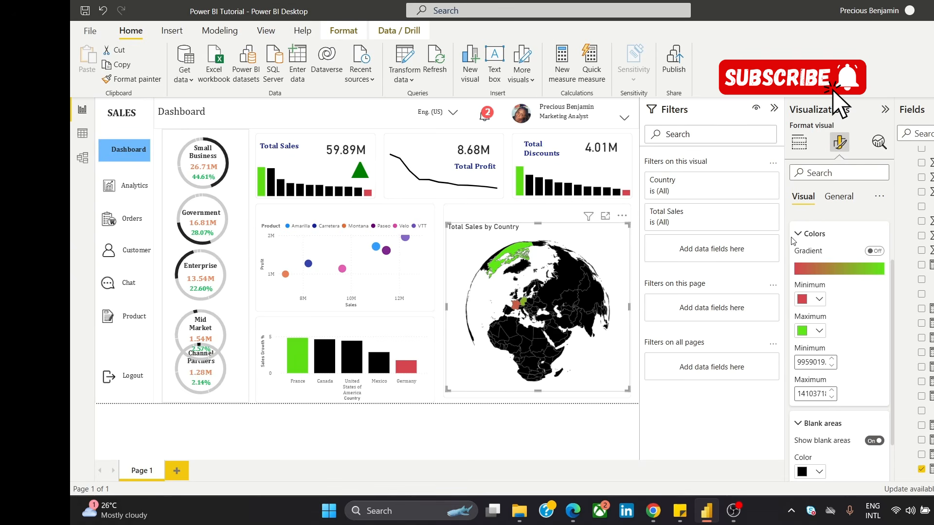
Step: Try a gradient with a center color on the map, testing greens and a pale yellow, and switch the gradient back off
{"action": "left_click", "coordinate": [874, 251]}
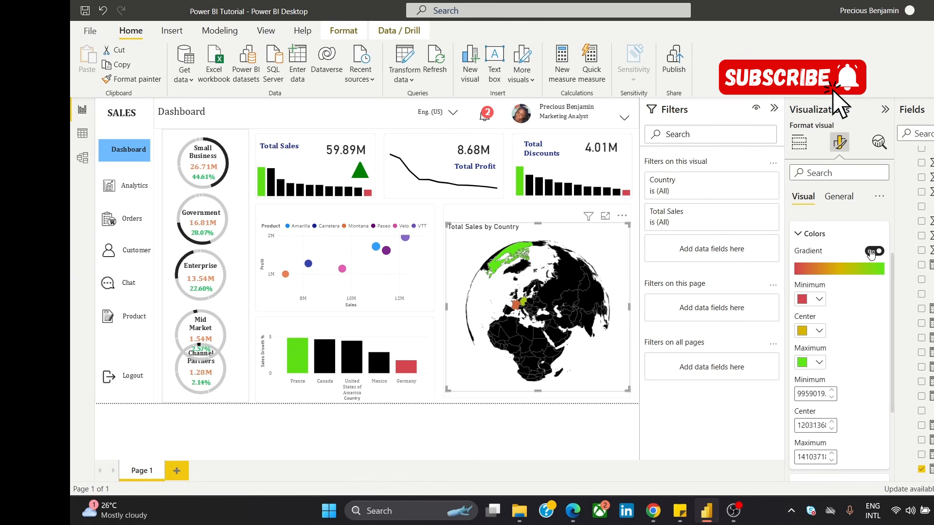
{"action": "left_click", "coordinate": [806, 335]}
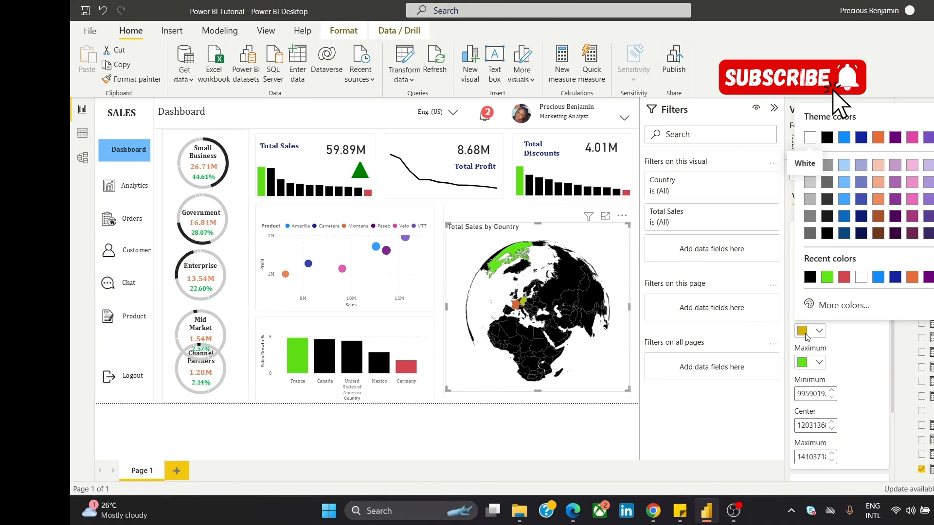
{"action": "left_click", "coordinate": [831, 306]}
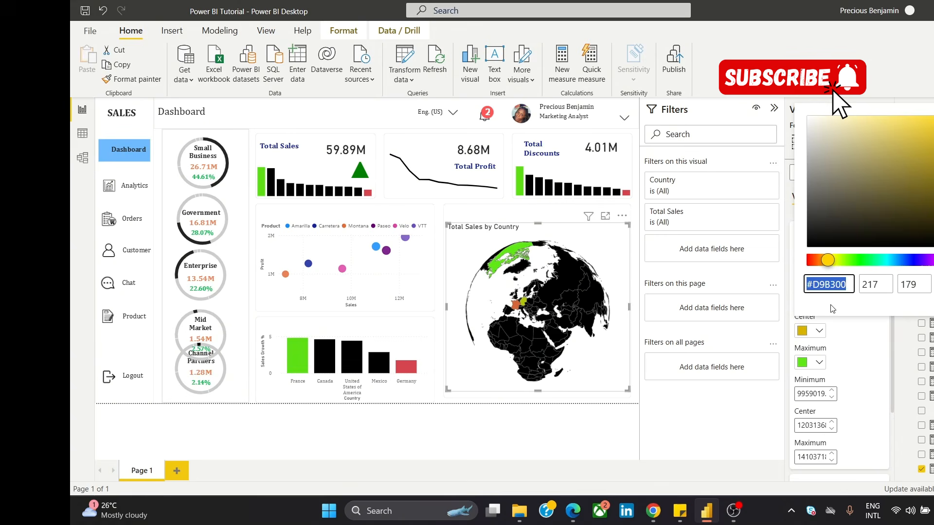
{"action": "left_click", "coordinate": [858, 250]}
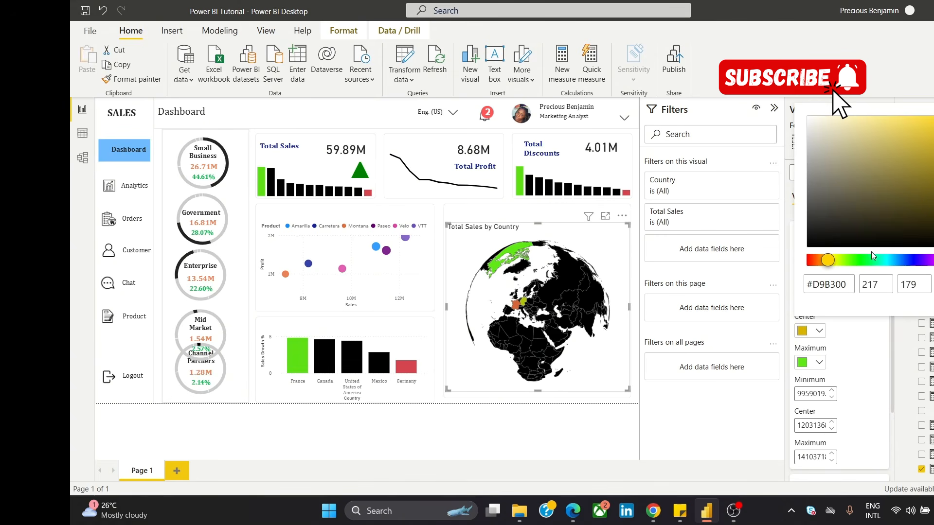
{"action": "left_click", "coordinate": [863, 259]}
{"action": "left_click", "coordinate": [933, 148]}
{"action": "left_click", "coordinate": [933, 220]}
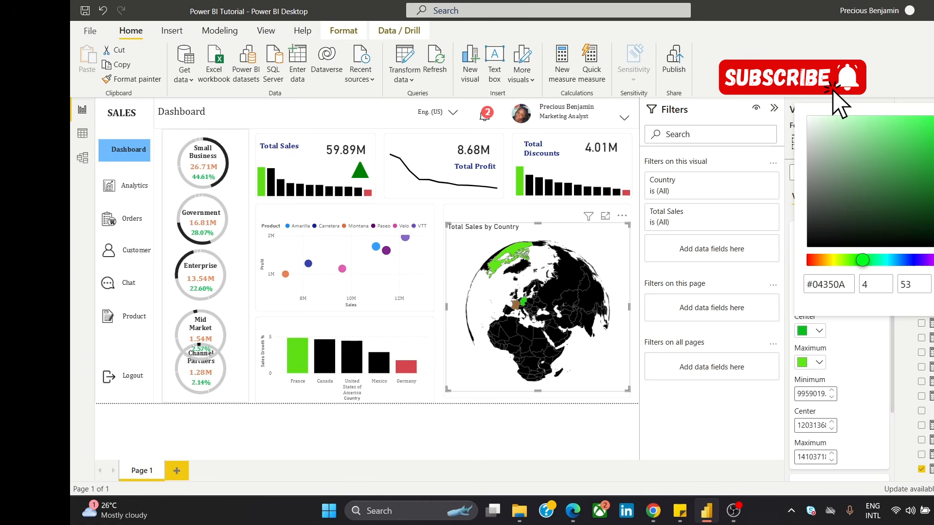
{"action": "left_click", "coordinate": [933, 209]}
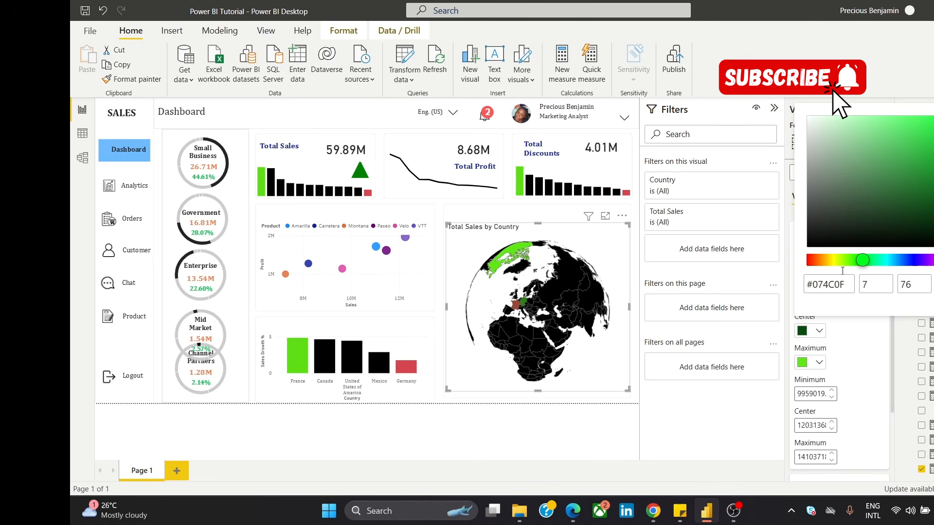
{"action": "left_click", "coordinate": [835, 262]}
{"action": "left_click", "coordinate": [912, 149]}
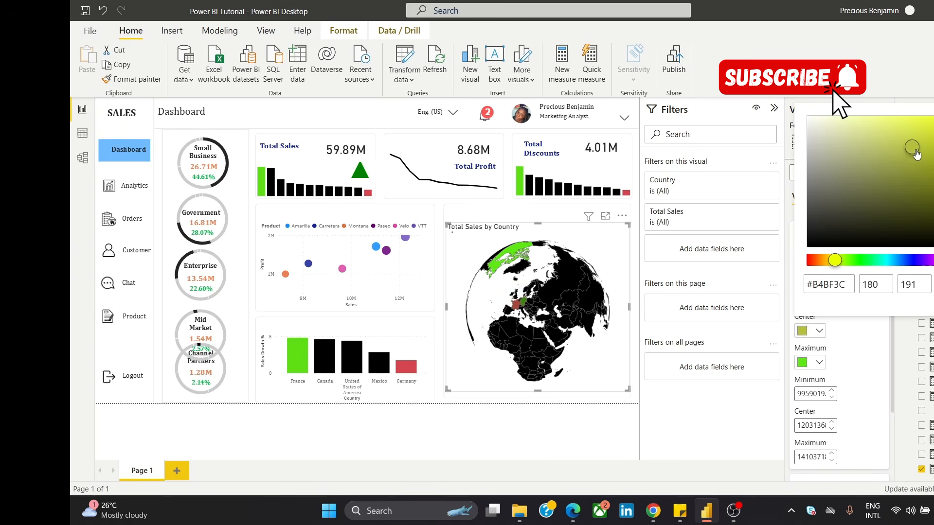
{"action": "left_click", "coordinate": [869, 126]}
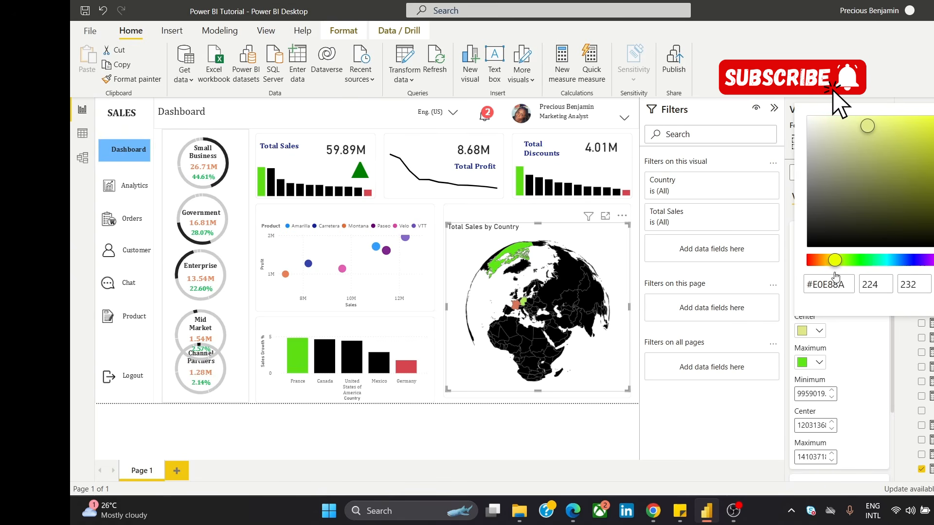
{"action": "left_click", "coordinate": [852, 337]}
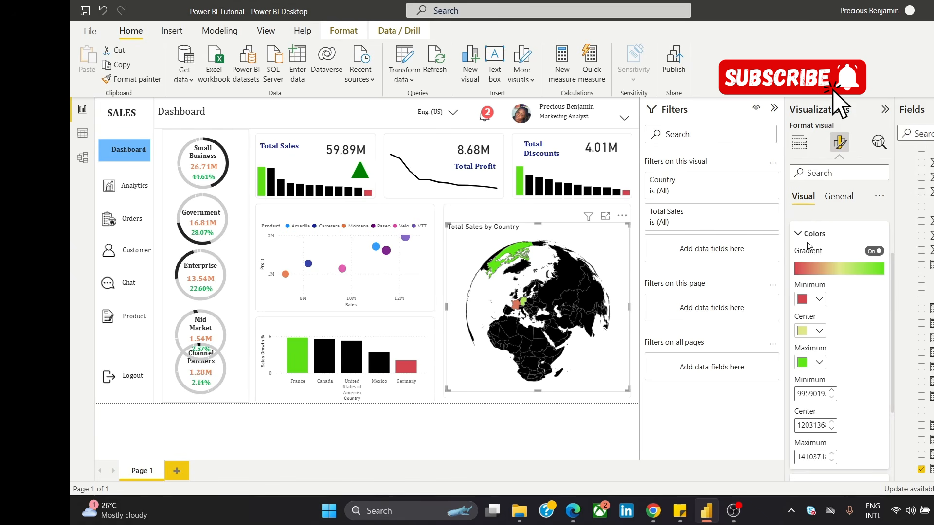
{"action": "left_click", "coordinate": [874, 251]}
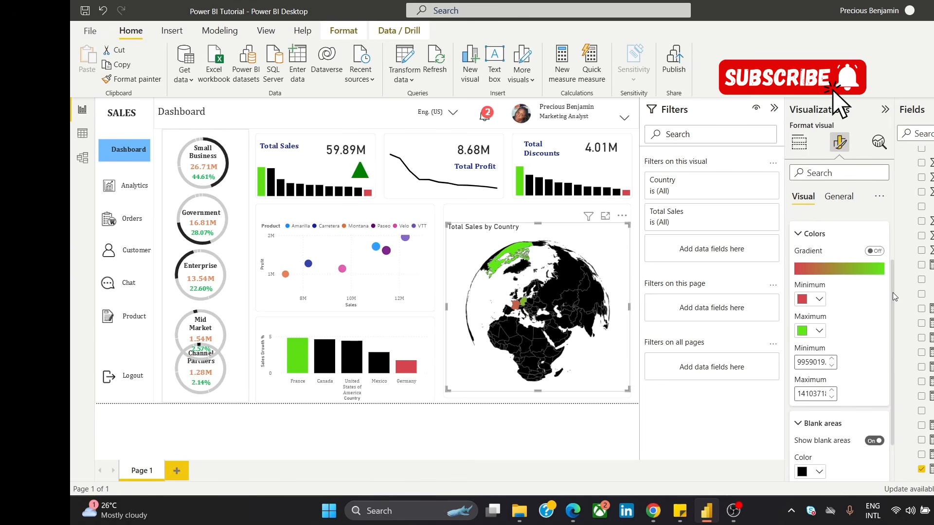
Step: Review the map's fill color and map settings, and inspect the globe's tooltips for Germany and the United States
{"action": "left_click_drag", "start_coordinate": [892, 293], "coordinate": [890, 329]}
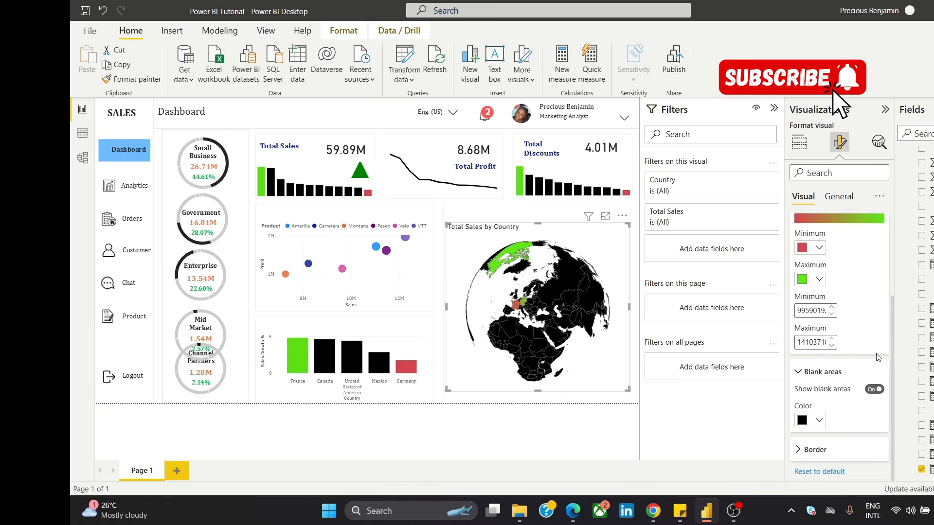
{"action": "scroll", "coordinate": [893, 346], "scroll_direction": "up", "scroll_amount": 3}
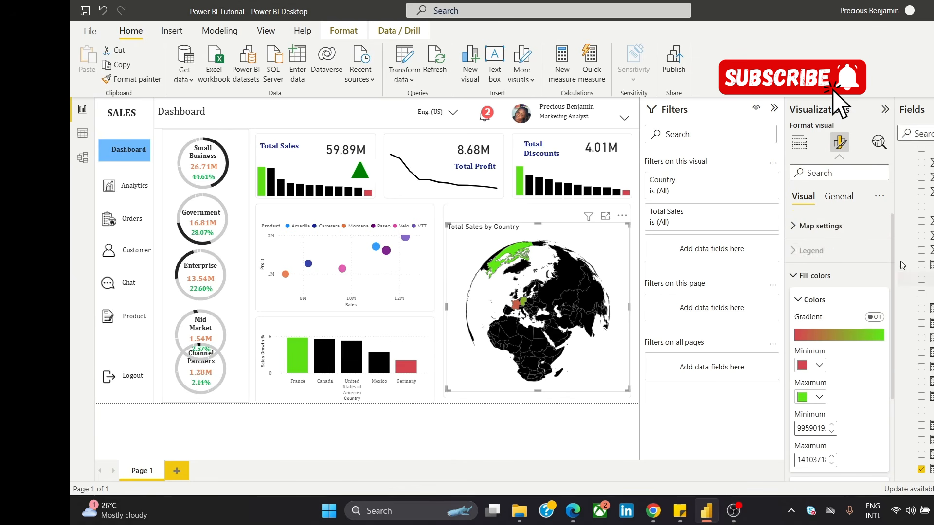
{"action": "left_click", "coordinate": [794, 232]}
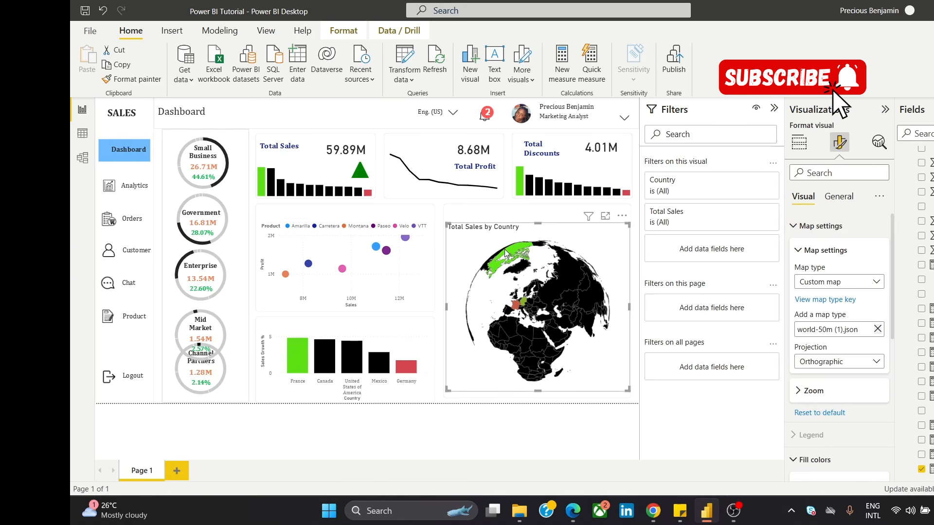
{"action": "mouse_move", "coordinate": [518, 313]}
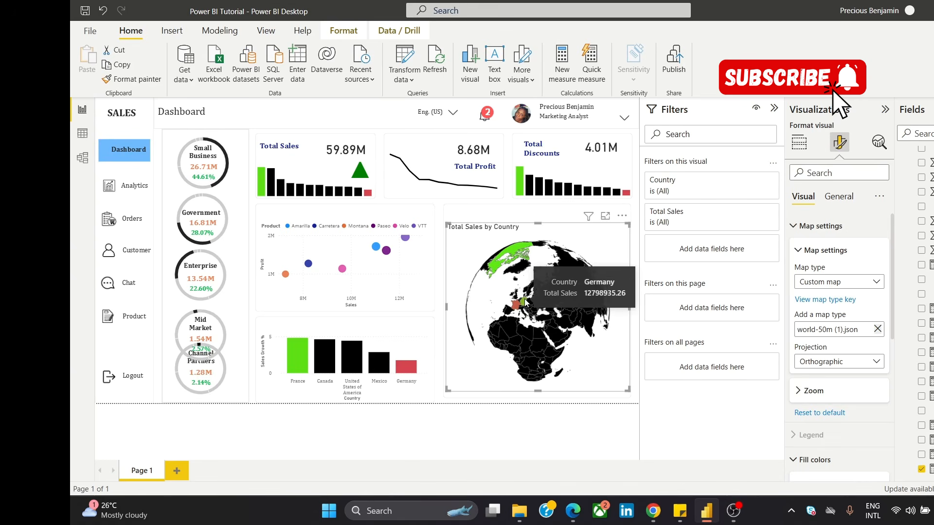
{"action": "mouse_move", "coordinate": [512, 245]}
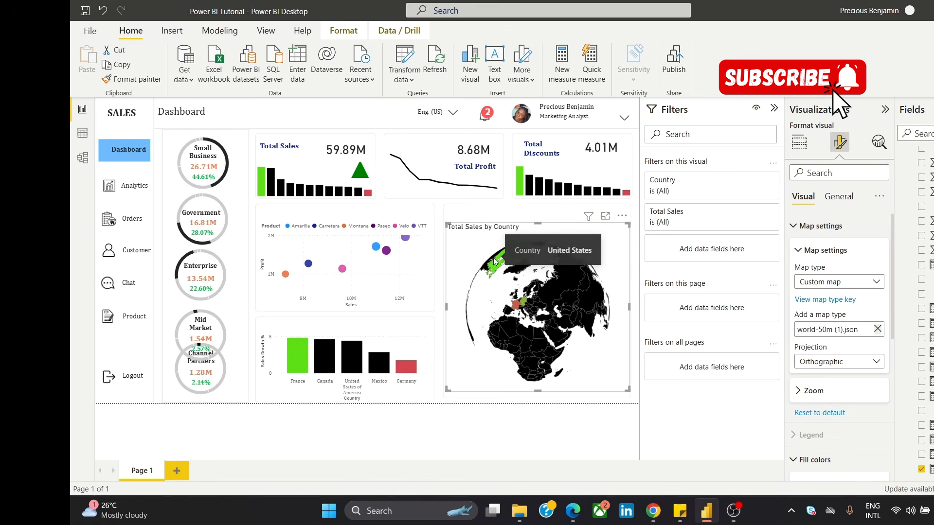
{"action": "mouse_move", "coordinate": [501, 262]}
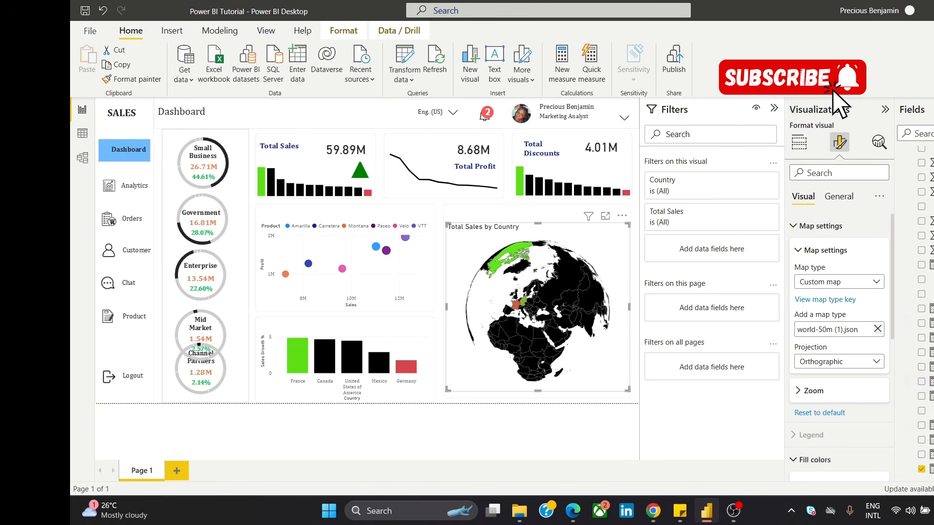
Step: Open the Financials table's query for editing in the Power Query Editor
{"action": "scroll", "coordinate": [919, 311], "scroll_direction": "up", "scroll_amount": 5}
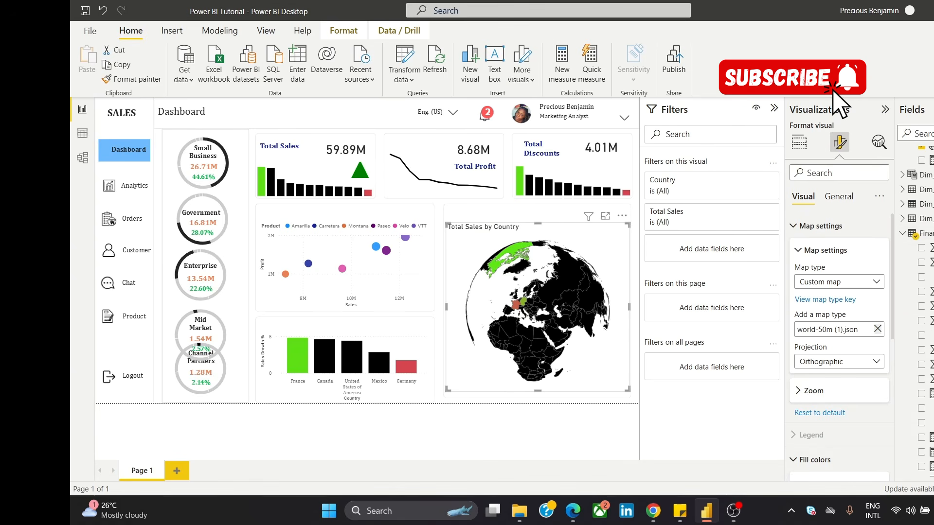
{"action": "left_click", "coordinate": [926, 234]}
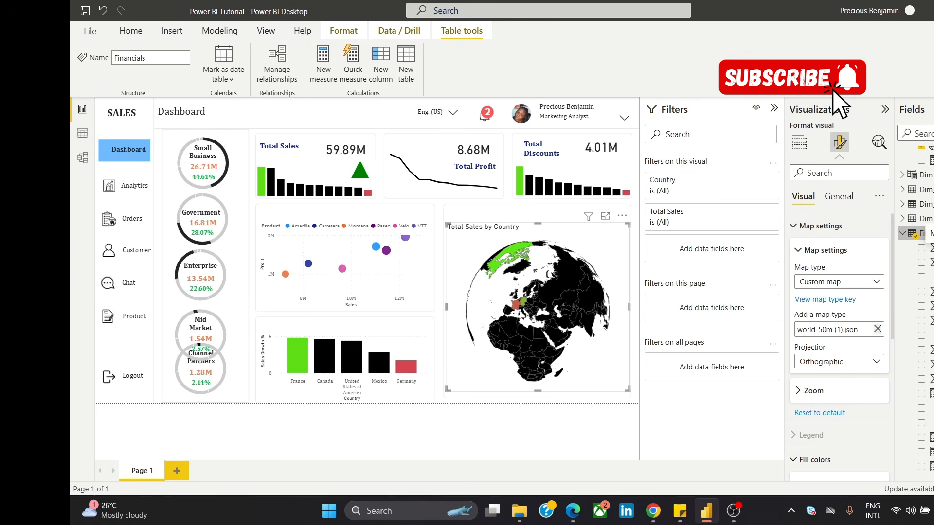
{"action": "right_click", "coordinate": [926, 235]}
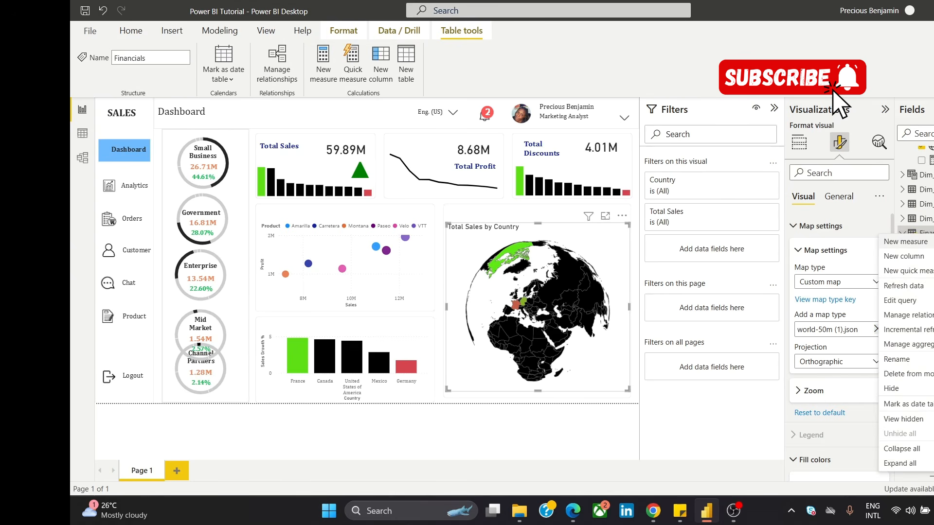
{"action": "left_click", "coordinate": [929, 300]}
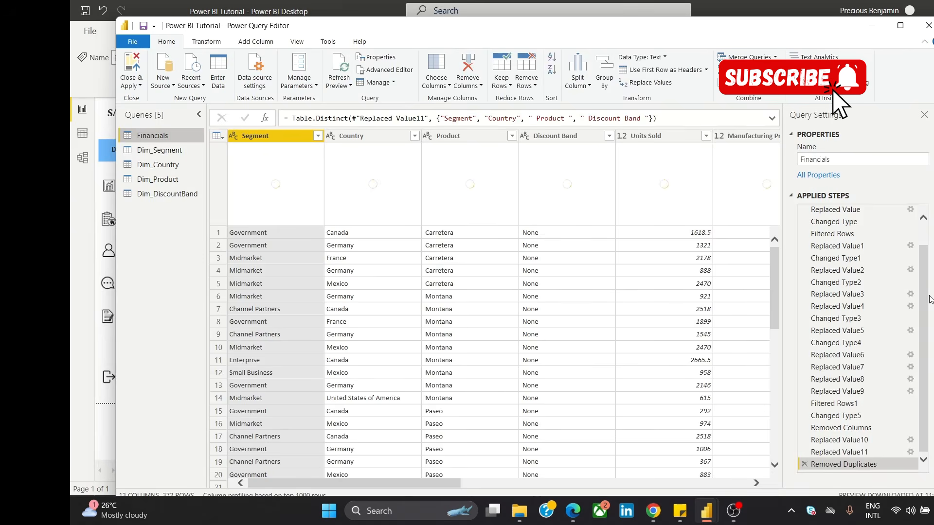
{"action": "mouse_move", "coordinate": [267, 224]}
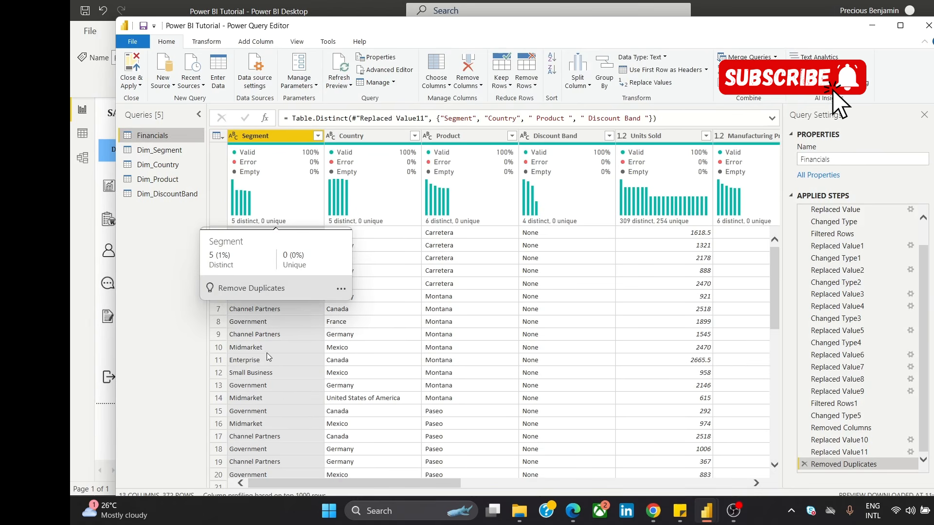
Step: Replace "United States of America" with "United States" in the Financials Country column, and apply the query changes while closing the editor
{"action": "left_click", "coordinate": [381, 137]}
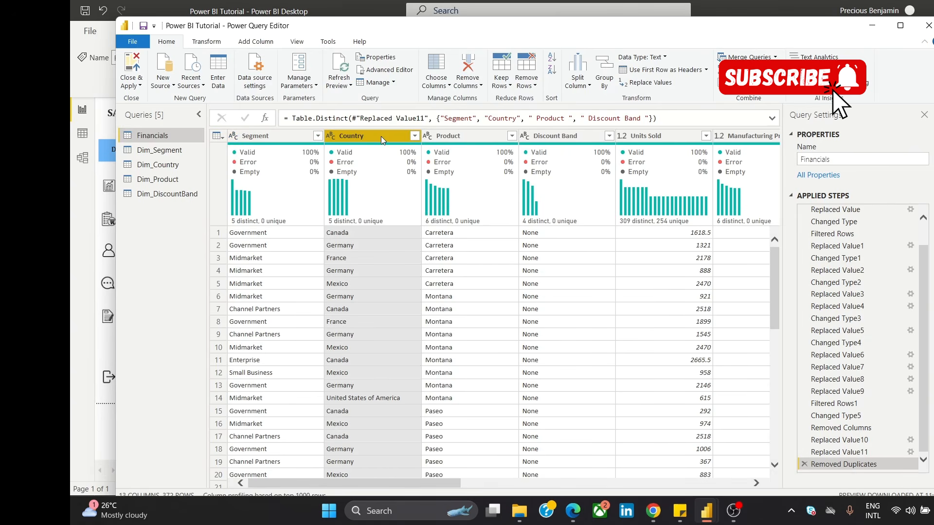
{"action": "right_click", "coordinate": [380, 136]}
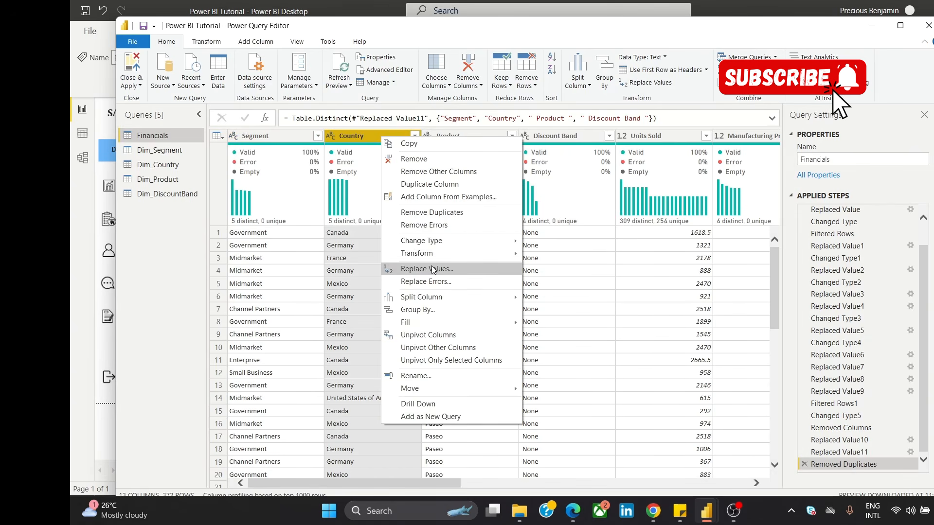
{"action": "left_click", "coordinate": [432, 269]}
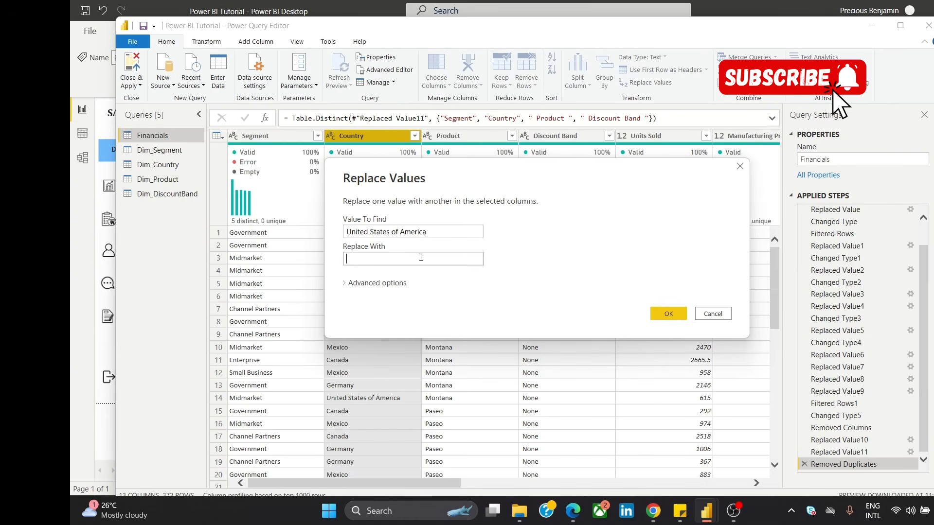
{"action": "type", "text": "United States"}
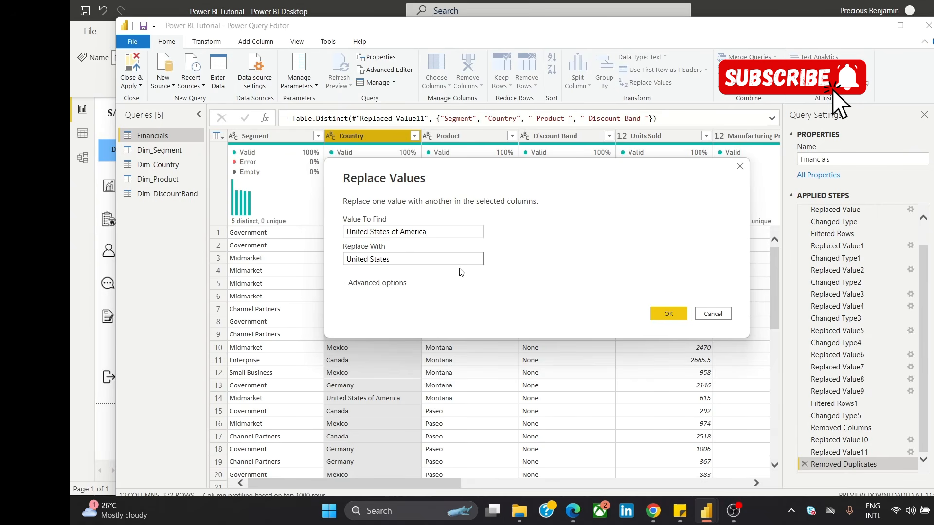
{"action": "left_click", "coordinate": [683, 316]}
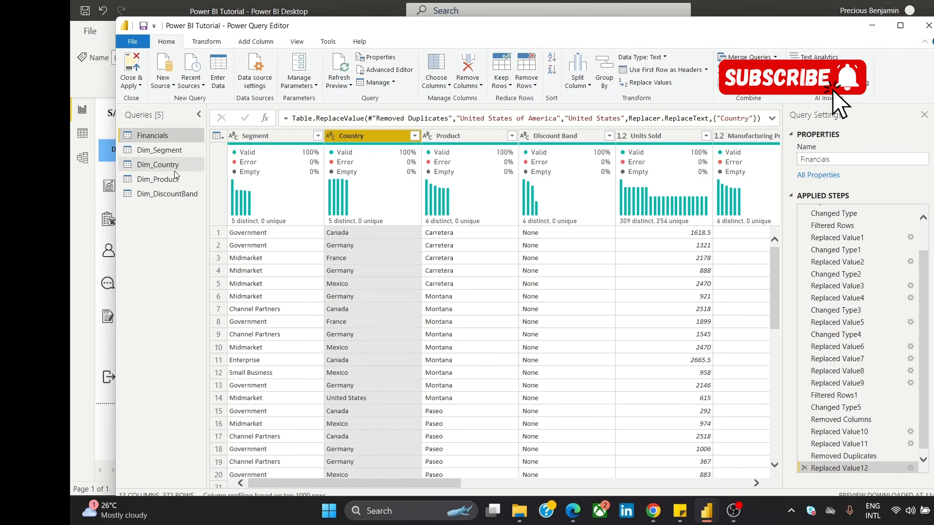
{"action": "left_click", "coordinate": [139, 80]}
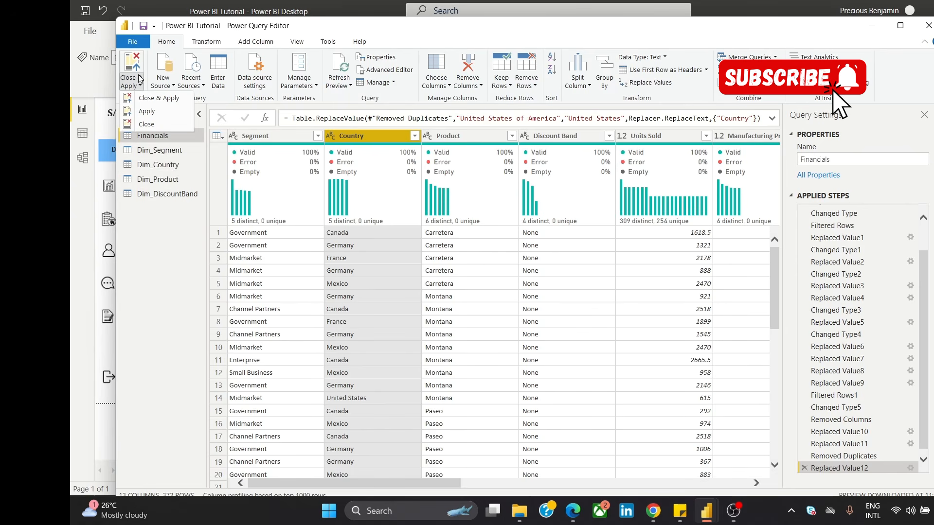
{"action": "left_click", "coordinate": [157, 98]}
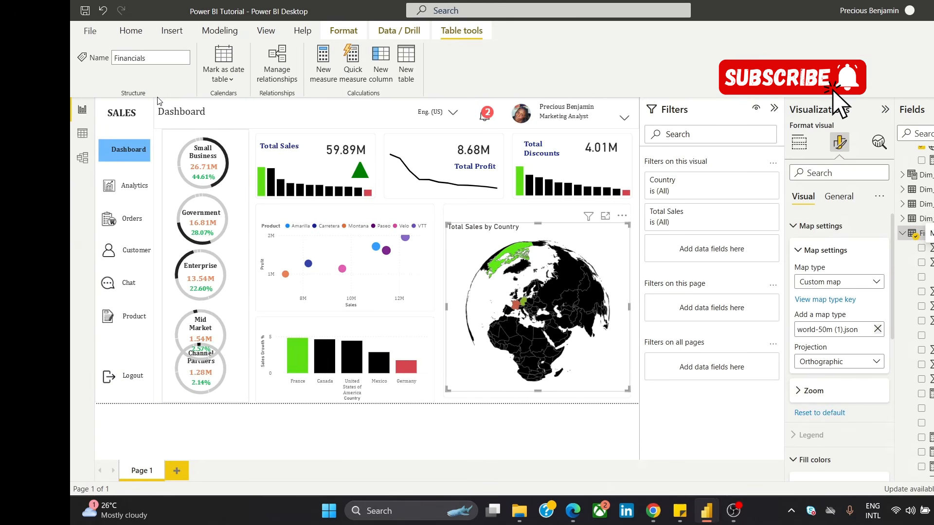